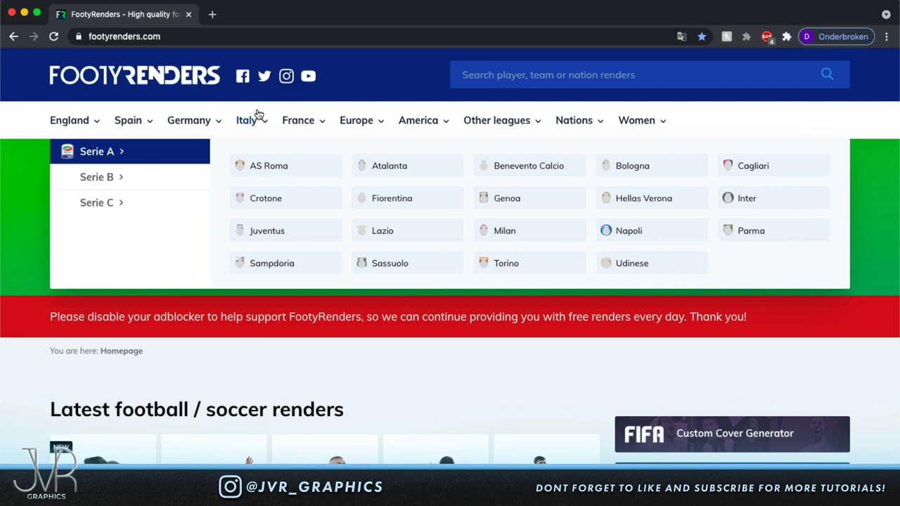
# - Open the Arsenal renders page from the English Premier League teams
pyautogui.moveTo(362, 122)
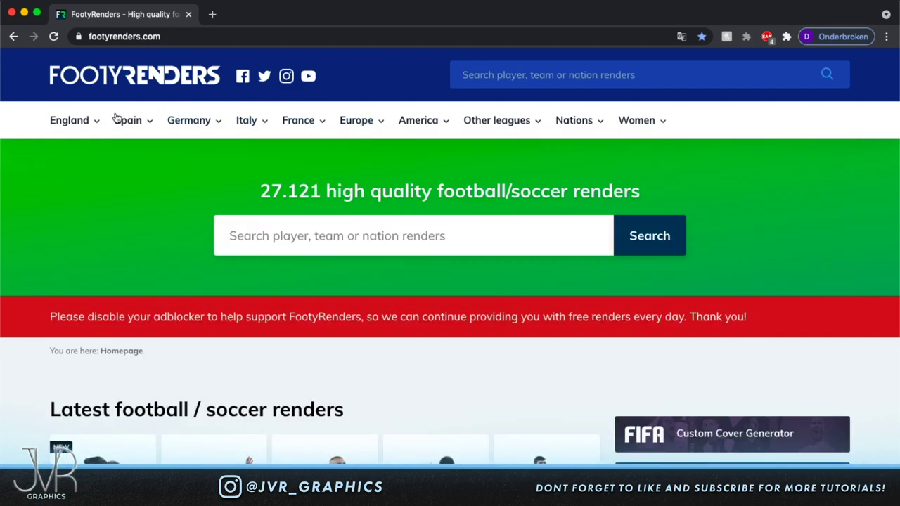
pyautogui.moveTo(69, 125)
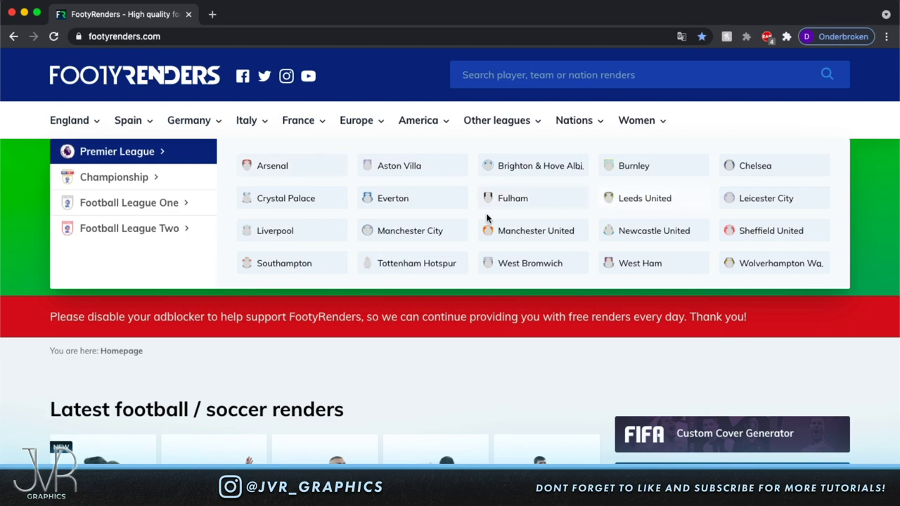
pyautogui.click(297, 173)
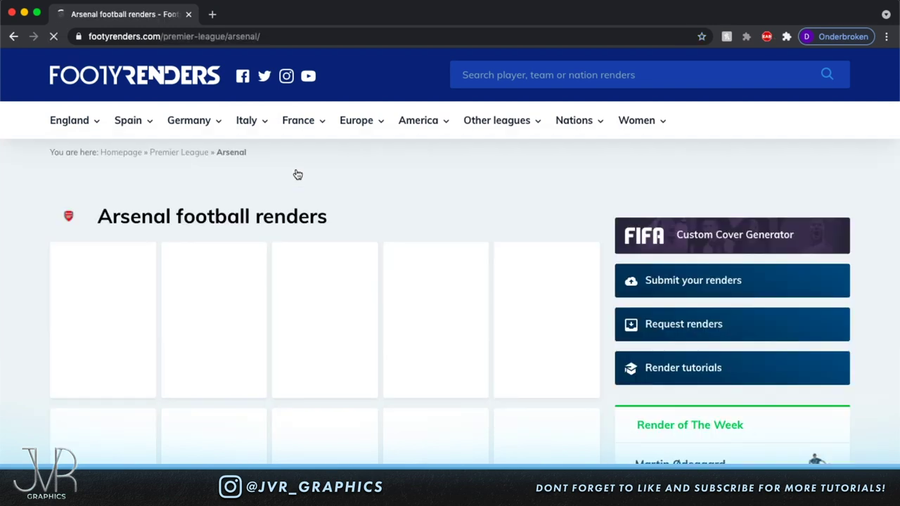
# - Look through the Arsenal renders and open the Martin Ødegaard render in the blue kit
pyautogui.scroll(-1, 430, 165)
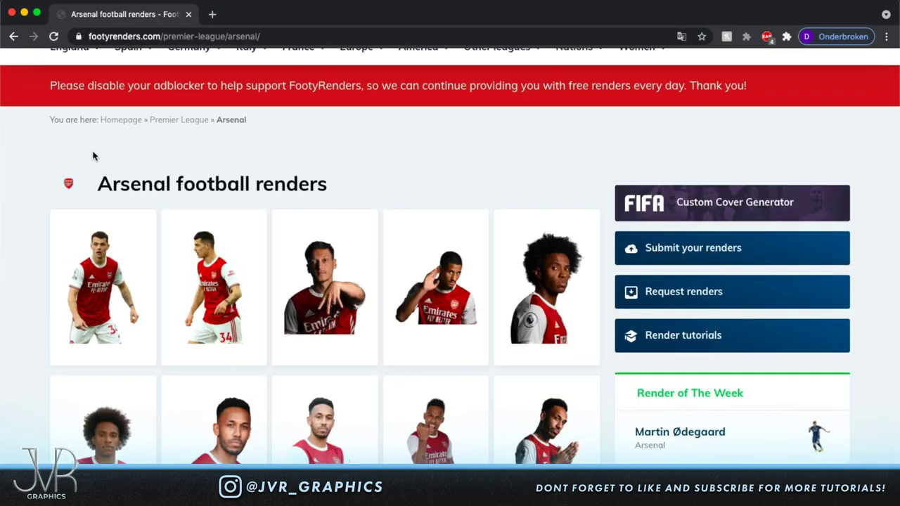
pyautogui.scroll(-5, 432, 216)
pyautogui.scroll(-5, 432, 215)
pyautogui.scroll(-4, 436, 204)
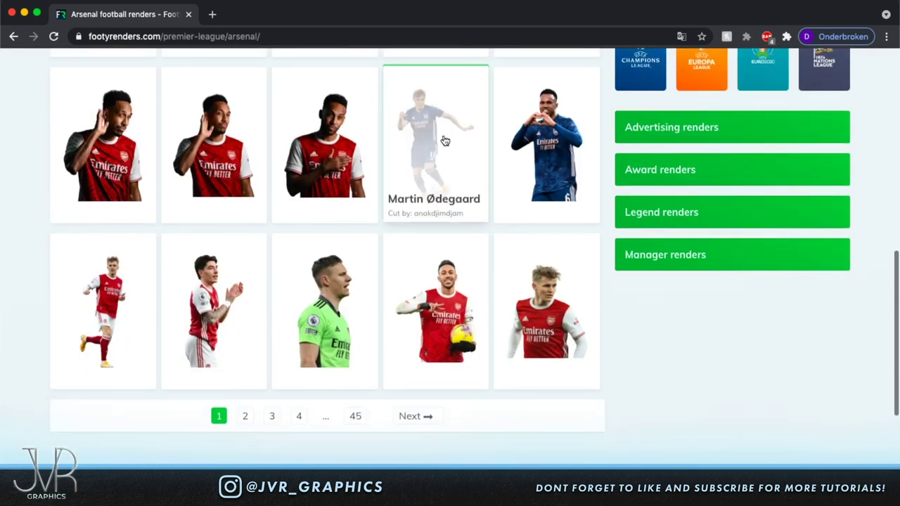
pyautogui.click(445, 142)
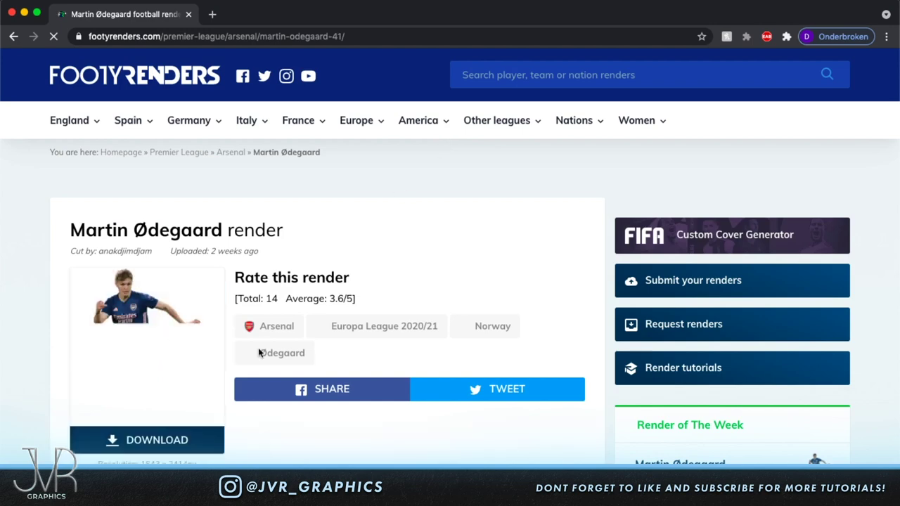
# - Show all renders tagged Ødegaard from this render's page
pyautogui.scroll(-2, 274, 218)
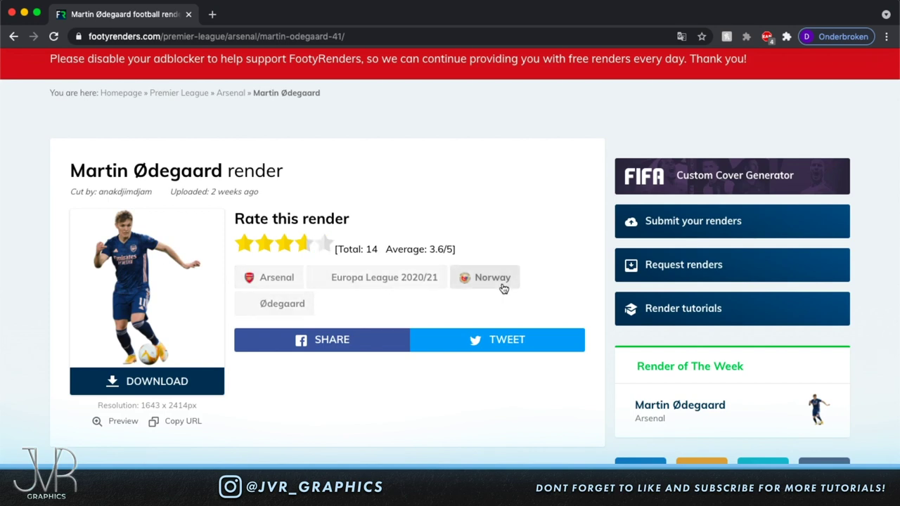
pyautogui.click(287, 304)
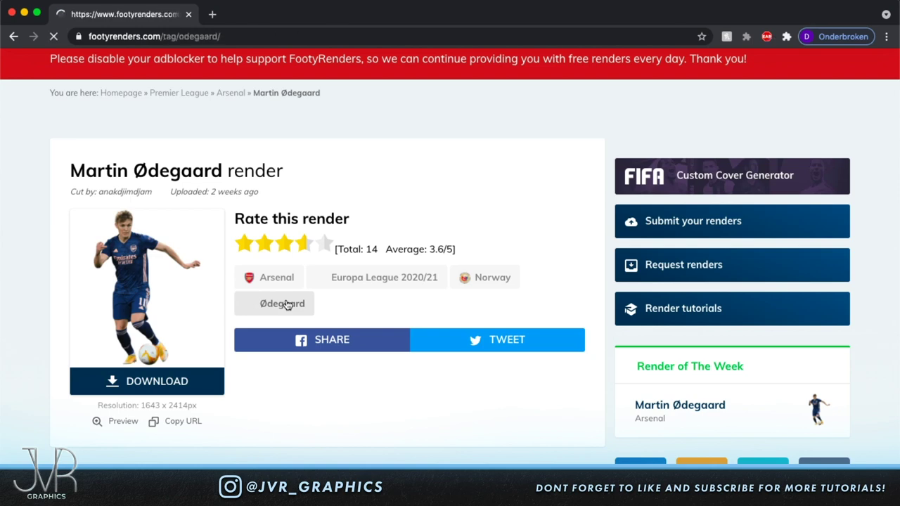
pyautogui.scroll(-2, 503, 297)
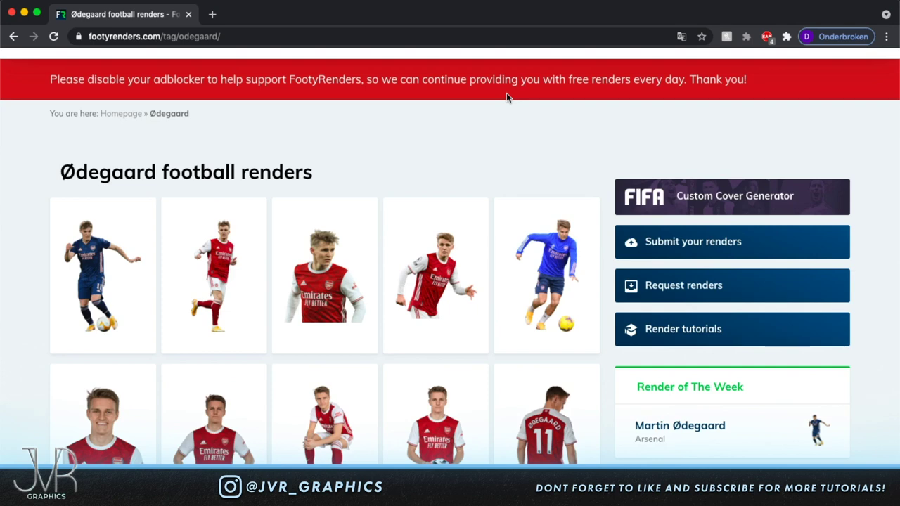
# - Open the render of Ødegaard running in the red home kit, second in the first row, in a new tab
pyautogui.scroll(-1, 506, 96)
pyautogui.scroll(-1, 507, 96)
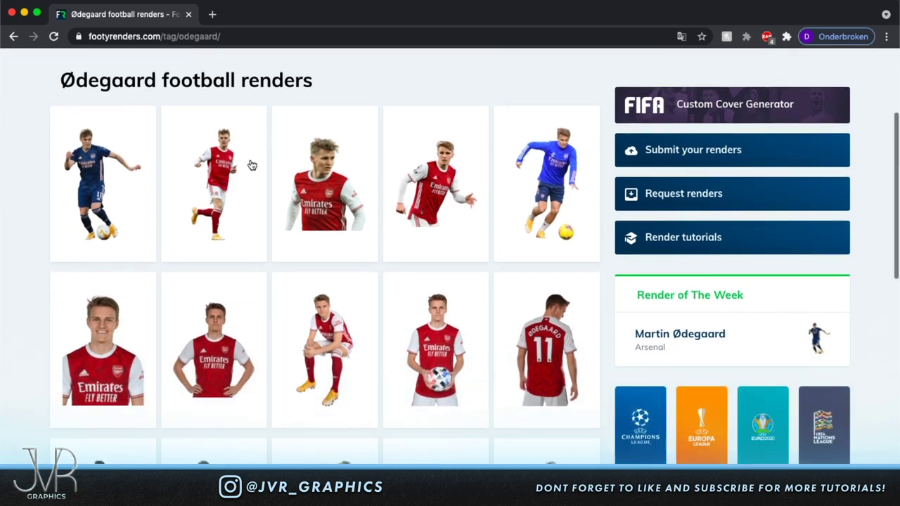
pyautogui.rightClick(229, 169)
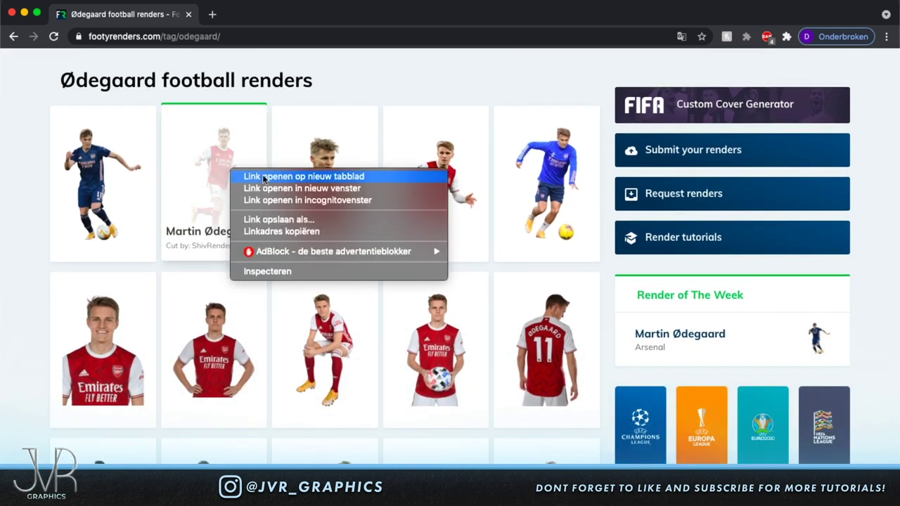
pyautogui.click(263, 177)
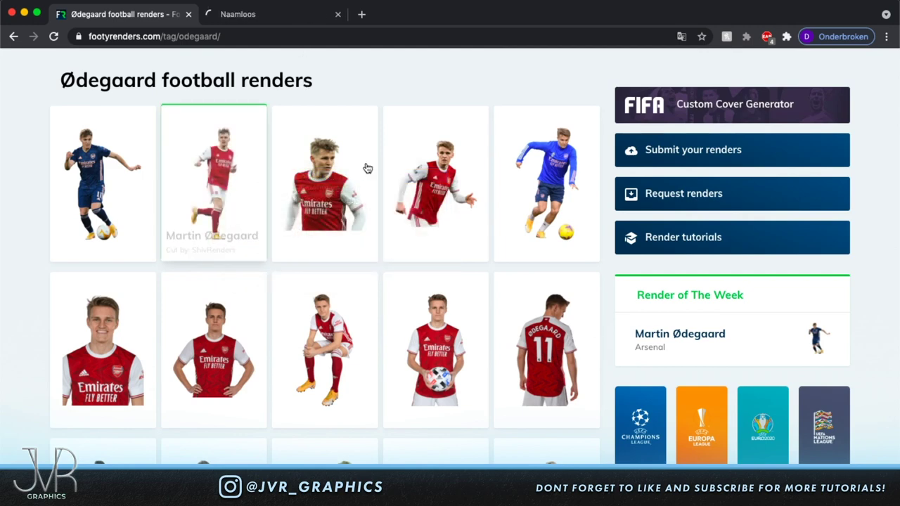
# - Find and open the render showing Ødegaard from behind in the number 11 shirt
pyautogui.scroll(-2, 411, 116)
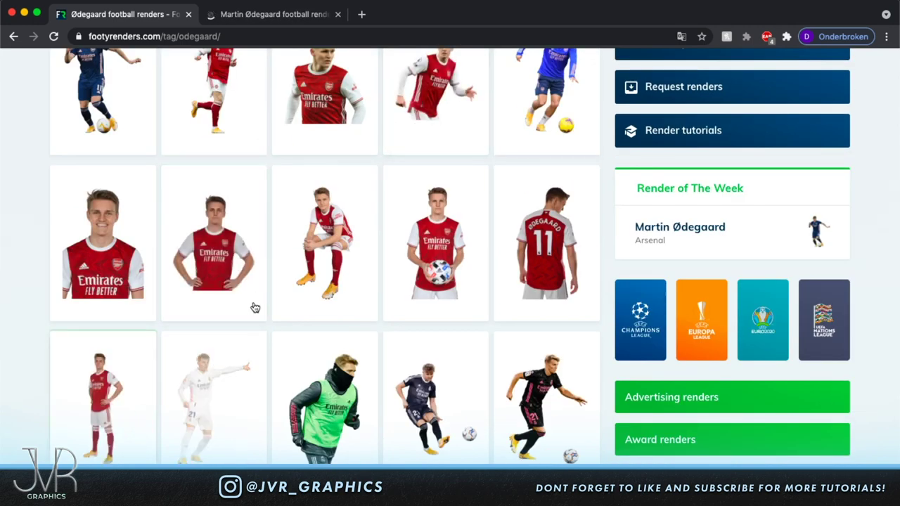
pyautogui.scroll(-1, 255, 307)
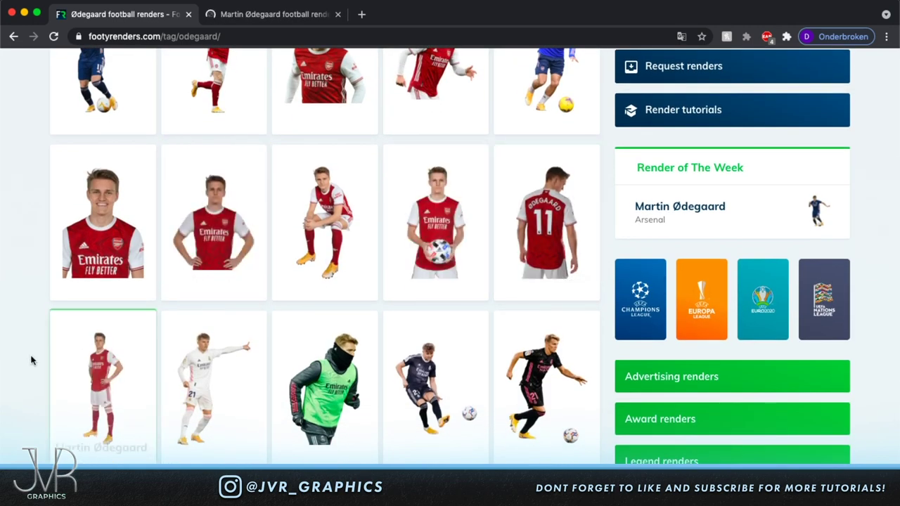
pyautogui.scroll(1, 31, 361)
pyautogui.scroll(1, 548, 289)
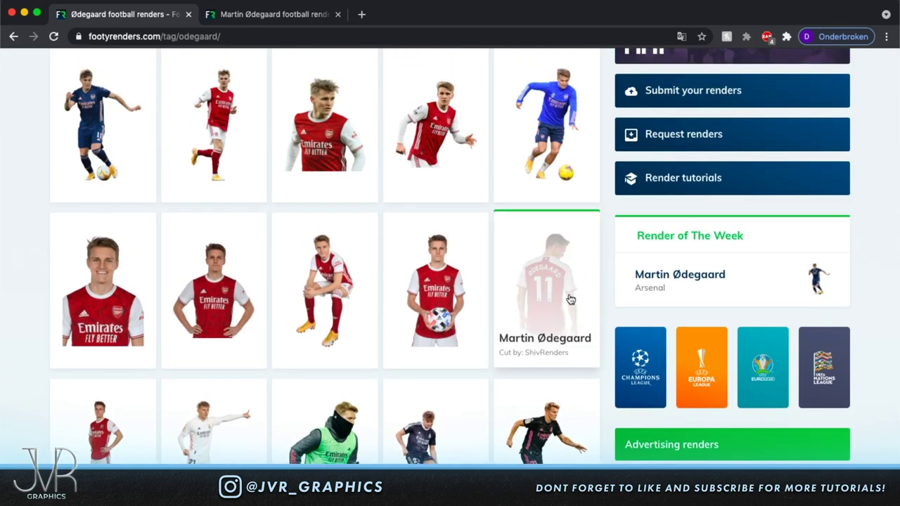
pyautogui.click(570, 300)
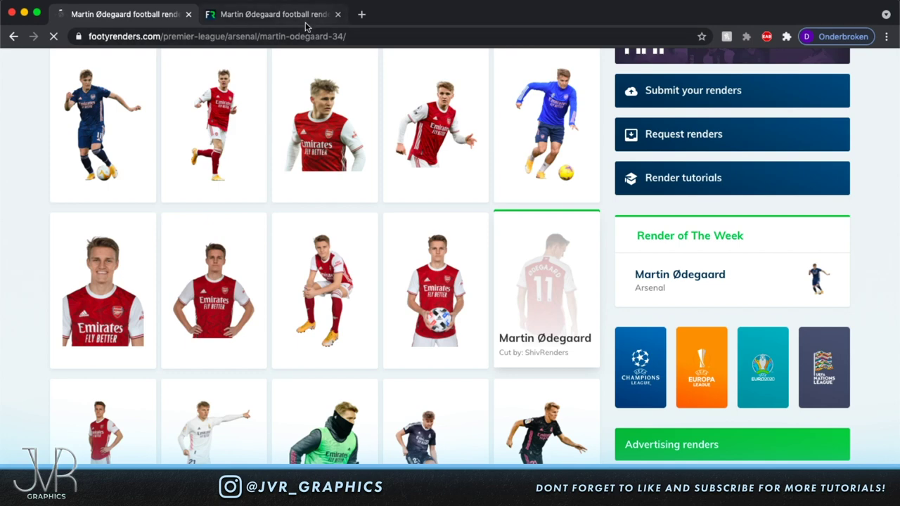
pyautogui.scroll(-1, 284, 294)
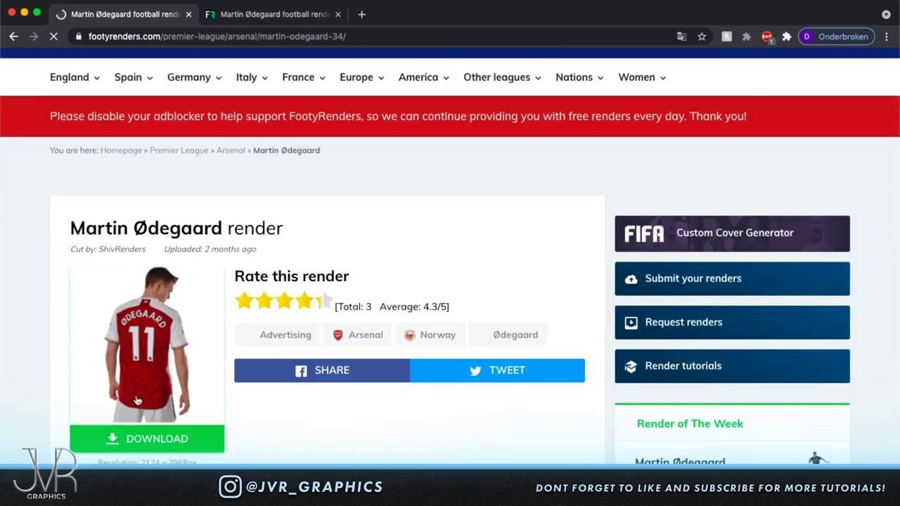
pyautogui.scroll(-3, 141, 397)
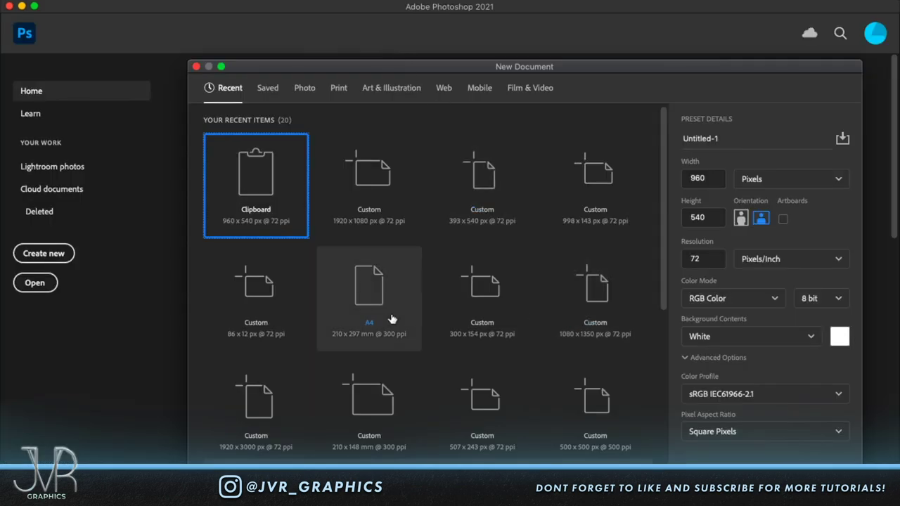
# - Create a new Photoshop document from the recent 1080 x 1350 px preset at 72 ppi
pyautogui.click(578, 325)
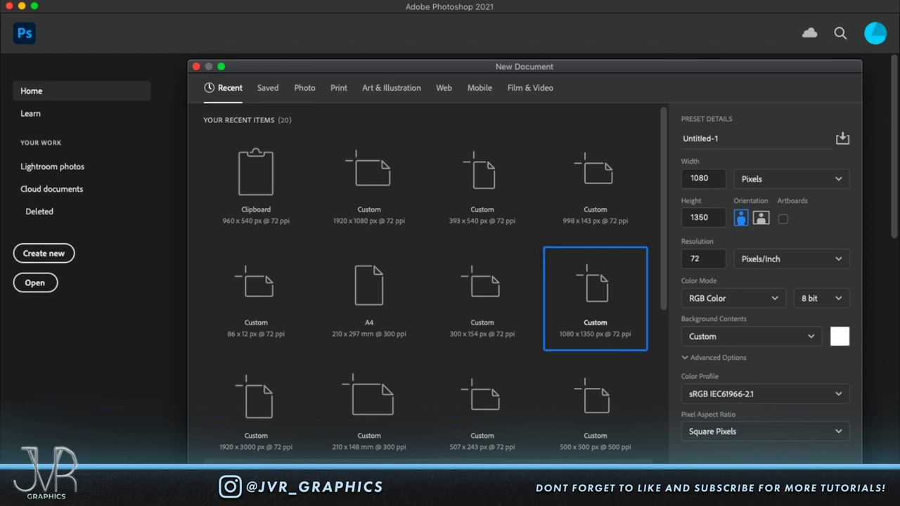
pyautogui.press('Return')
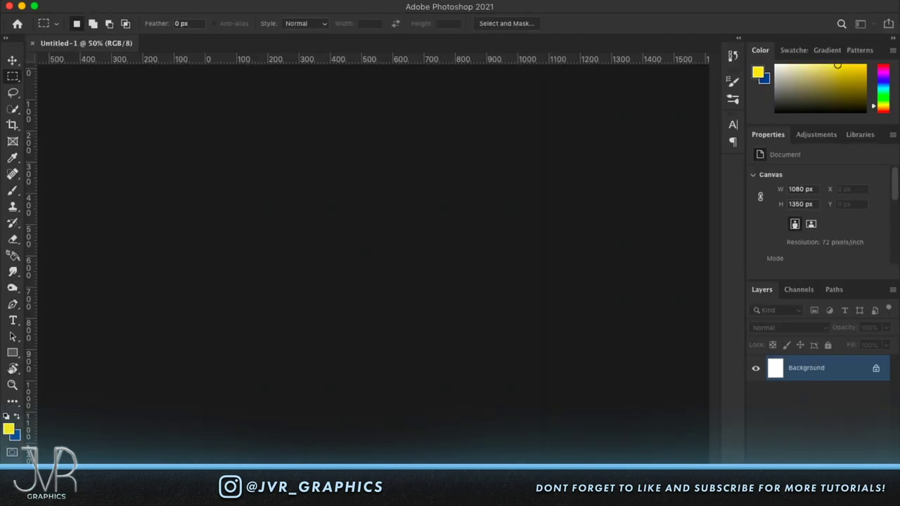
# - Place the downloaded back-view render in the document, enlarge it to about 872 x 1591 px and position it against the top edge
pyautogui.click(706, 486)
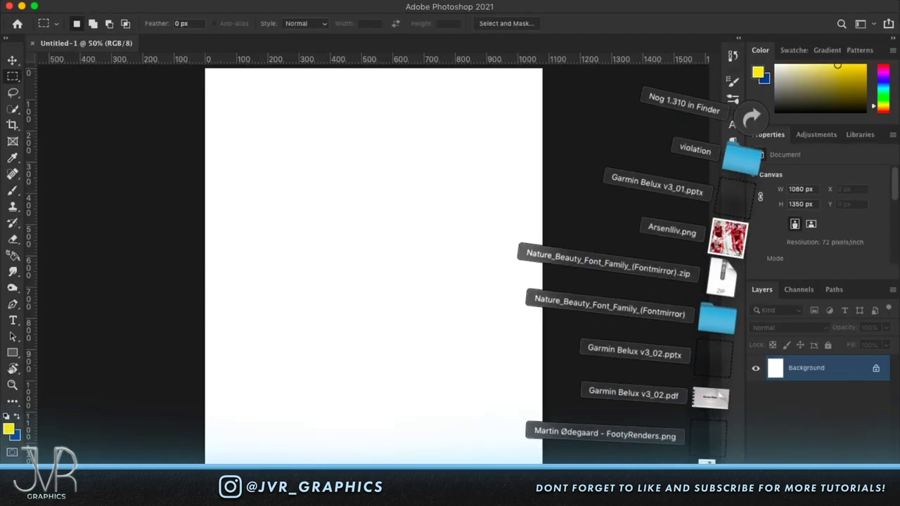
pyautogui.moveTo(712, 444); pyautogui.dragTo(394, 314)
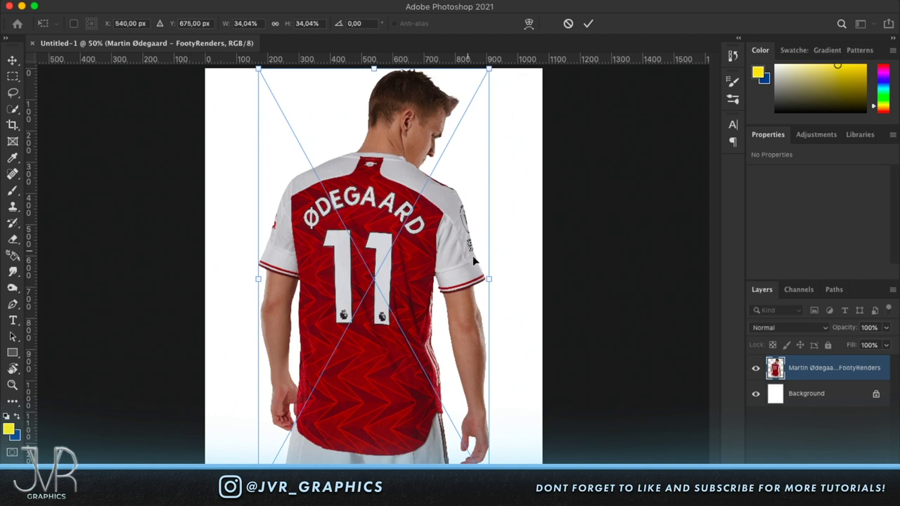
pyautogui.moveTo(504, 277); pyautogui.dragTo(545, 277)
pyautogui.moveTo(440, 234); pyautogui.dragTo(388, 260)
pyautogui.press('Return')
pyautogui.press('m')
# - Place the running front-view render over the shirt number, scaled down to about 271 x 666 px
pyautogui.click(709, 489)
pyautogui.moveTo(708, 470); pyautogui.dragTo(370, 350)
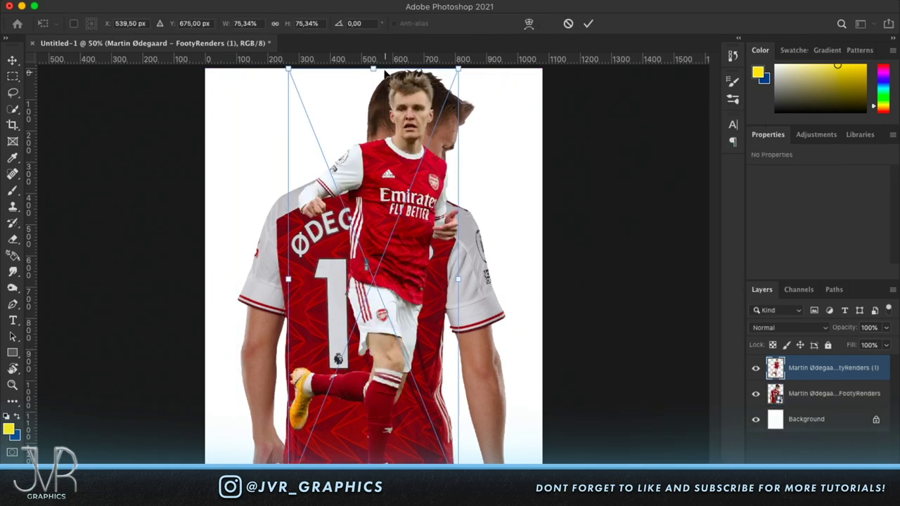
pyautogui.moveTo(377, 67); pyautogui.dragTo(376, 234)
pyautogui.moveTo(383, 296)
pyautogui.mouseDown()
pyautogui.moveTo(371, 268)
pyautogui.moveTo(366, 293)
pyautogui.mouseUp()
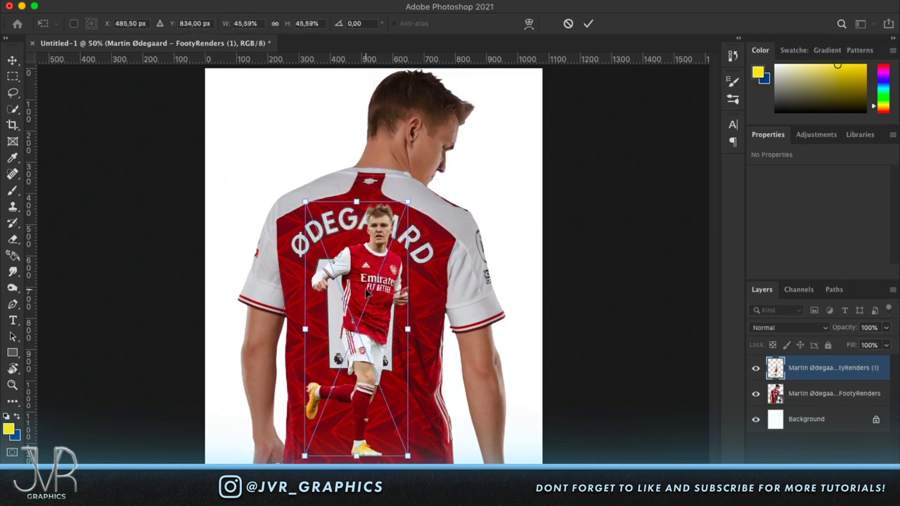
pyautogui.moveTo(351, 198); pyautogui.dragTo(357, 249)
pyautogui.moveTo(365, 319); pyautogui.dragTo(366, 322)
pyautogui.scroll(4, 365, 323)
pyautogui.press('Return')
# - Add a layer mask to the back-view render's layer
pyautogui.scroll(4, 526, 307)
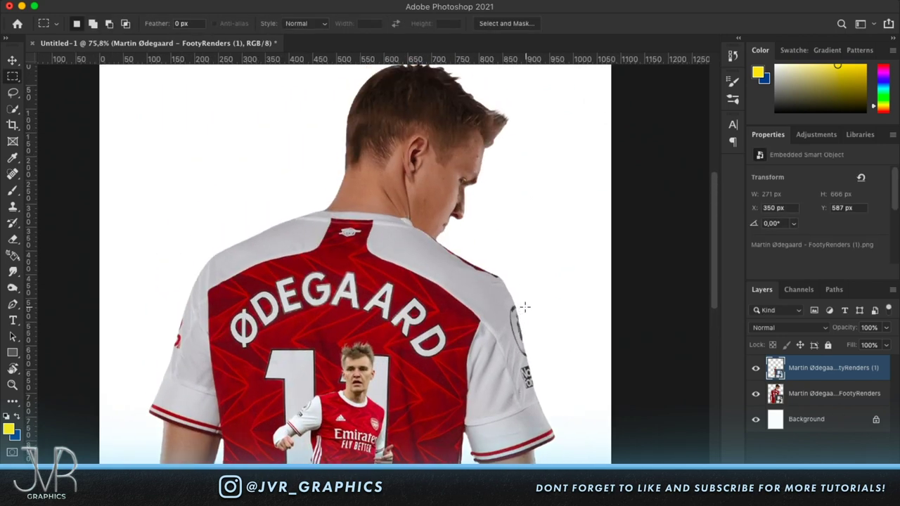
pyautogui.click(787, 396)
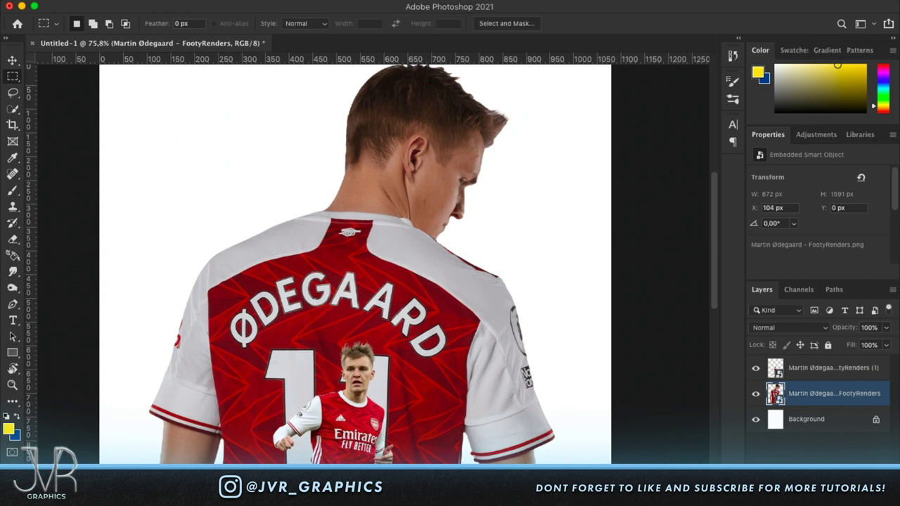
pyautogui.click(807, 498)
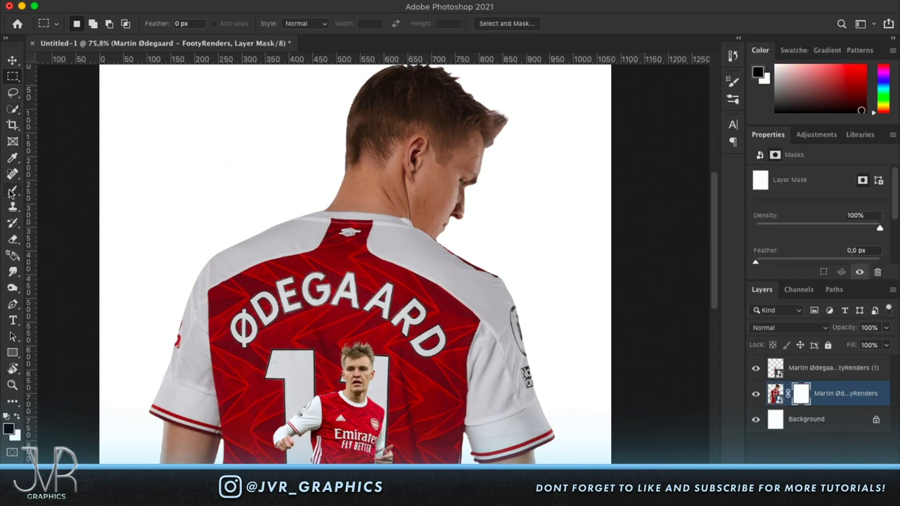
# - Set up a soft round brush at 191 px with 0% hardness and 15% flow
pyautogui.click(13, 190)
pyautogui.click(92, 24)
pyautogui.moveTo(124, 61); pyautogui.dragTo(125, 60)
pyautogui.click(89, 26)
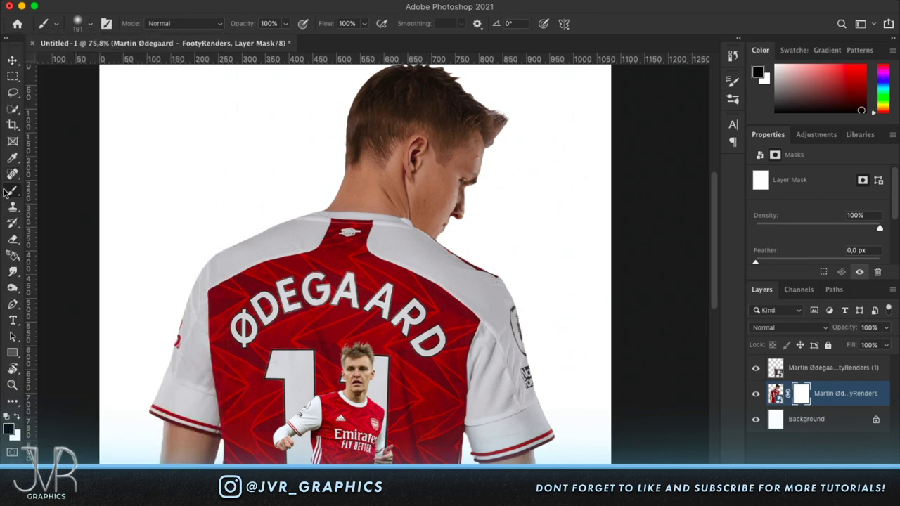
pyautogui.click(90, 21)
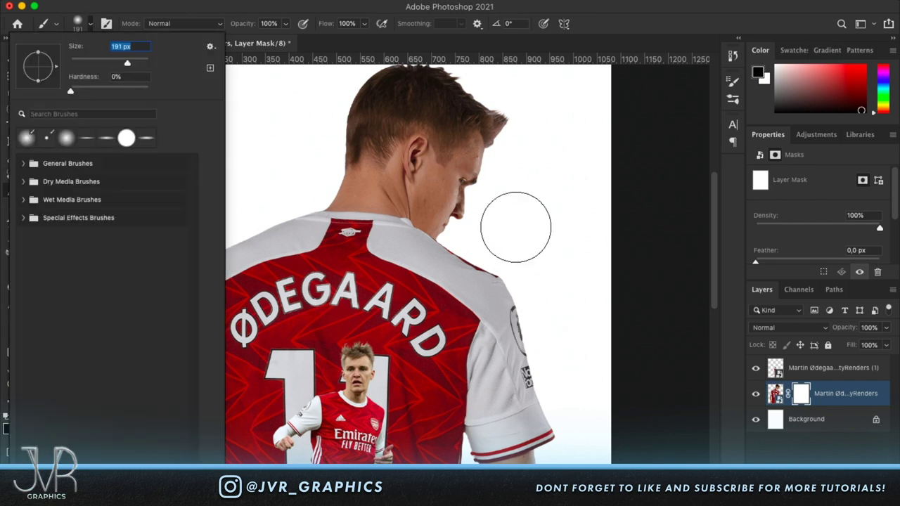
pyautogui.click(329, 25)
pyautogui.moveTo(327, 25); pyautogui.dragTo(290, 27)
# - Paint black on the layer mask to fade out both arms, the sleeves and the lower edge of the back-view player
pyautogui.scroll(-5, 410, 200)
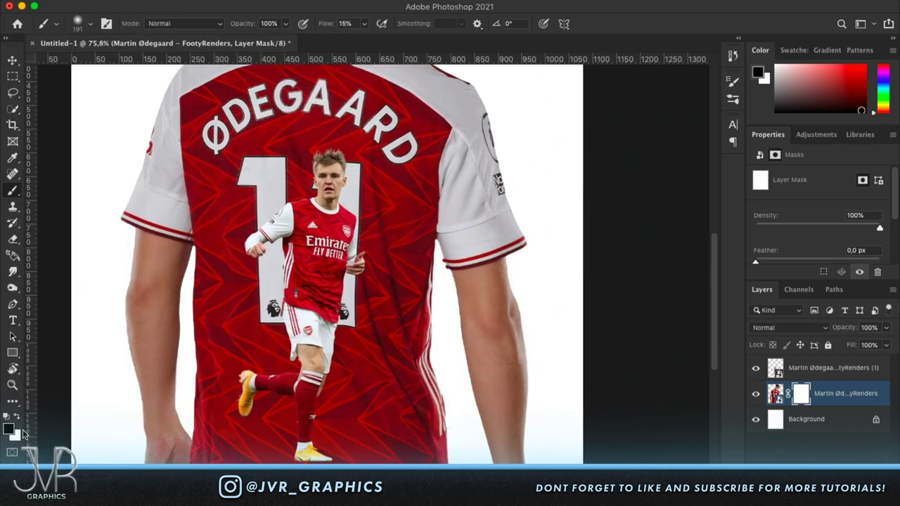
pyautogui.moveTo(483, 169)
pyautogui.mouseDown()
pyautogui.moveTo(503, 202)
pyautogui.moveTo(483, 365)
pyautogui.moveTo(522, 232)
pyautogui.moveTo(492, 466)
pyautogui.moveTo(566, 361)
pyautogui.moveTo(546, 279)
pyautogui.mouseUp()
pyautogui.scroll(-5, 547, 280)
pyautogui.moveTo(548, 165)
pyautogui.mouseDown()
pyautogui.moveTo(528, 237)
pyautogui.moveTo(439, 355)
pyautogui.moveTo(344, 340)
pyautogui.moveTo(259, 361)
pyautogui.moveTo(317, 371)
pyautogui.moveTo(313, 379)
pyautogui.moveTo(415, 351)
pyautogui.moveTo(127, 370)
pyautogui.moveTo(437, 330)
pyautogui.moveTo(148, 340)
pyautogui.moveTo(152, 247)
pyautogui.moveTo(181, 349)
pyautogui.moveTo(202, 320)
pyautogui.moveTo(185, 164)
pyautogui.mouseUp()
pyautogui.scroll(3, 176, 275)
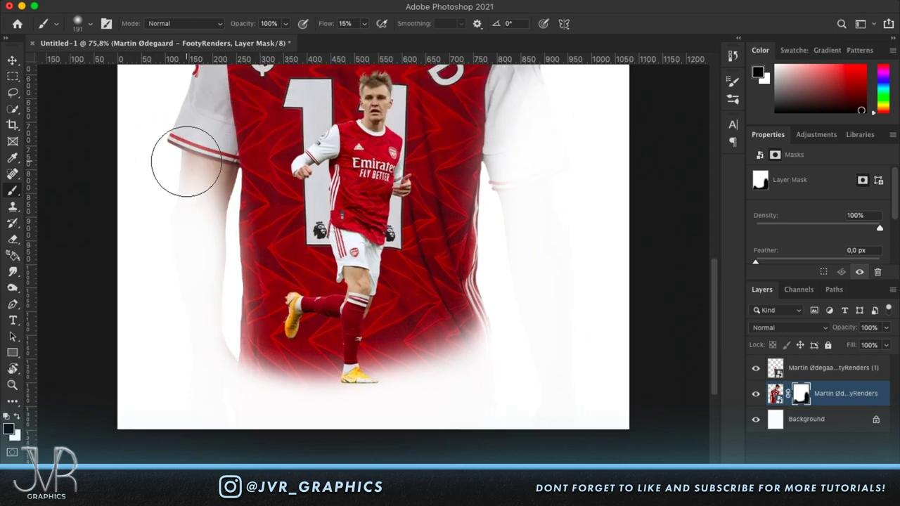
pyautogui.scroll(3, 185, 249)
pyautogui.moveTo(185, 249)
pyautogui.mouseDown()
pyautogui.moveTo(178, 200)
pyautogui.moveTo(197, 307)
pyautogui.moveTo(197, 397)
pyautogui.mouseUp()
pyautogui.scroll(3, 185, 269)
pyautogui.rightClick(181, 316)
pyautogui.press('Escape')
pyautogui.hotkey('ctrl', '0')
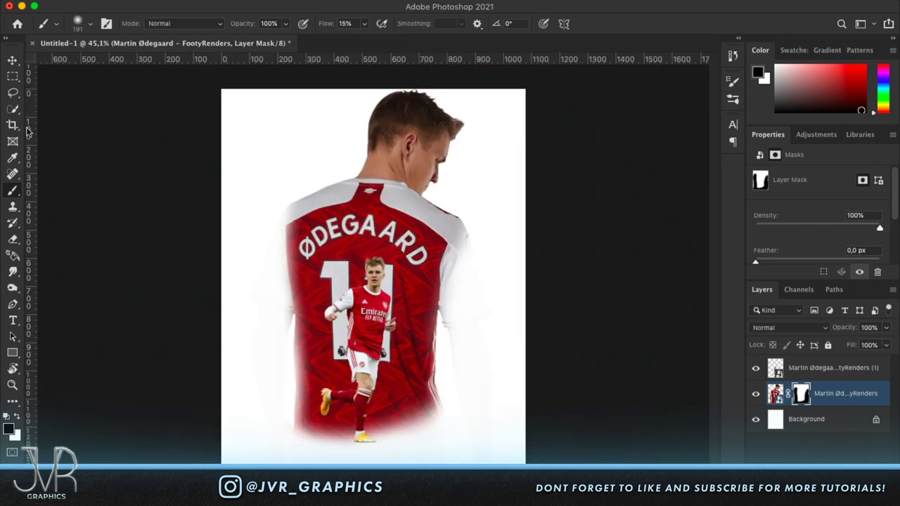
# - Fade the lower part of the shirt more gradually on the mask with a 444 px soft brush at 1% flow
pyautogui.click(92, 25)
pyautogui.moveTo(136, 63); pyautogui.dragTo(140, 64)
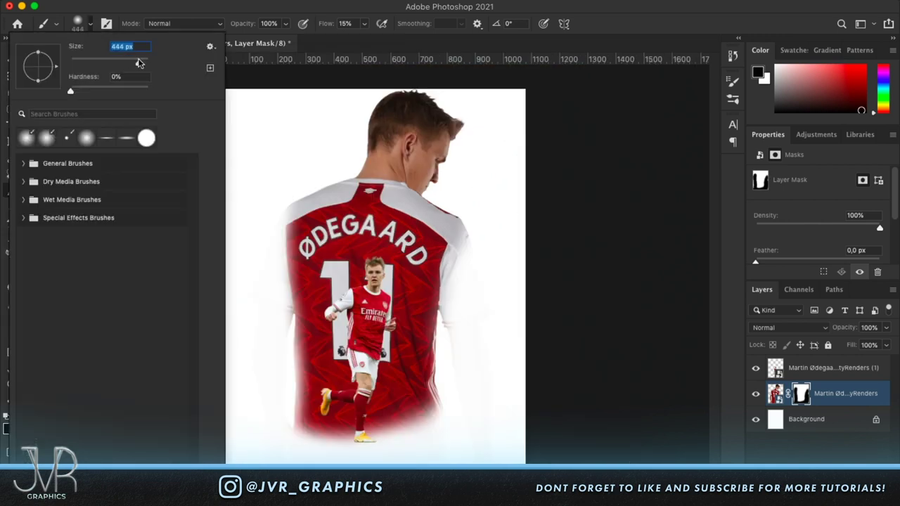
pyautogui.click(92, 24)
pyautogui.moveTo(326, 27); pyautogui.dragTo(239, 29)
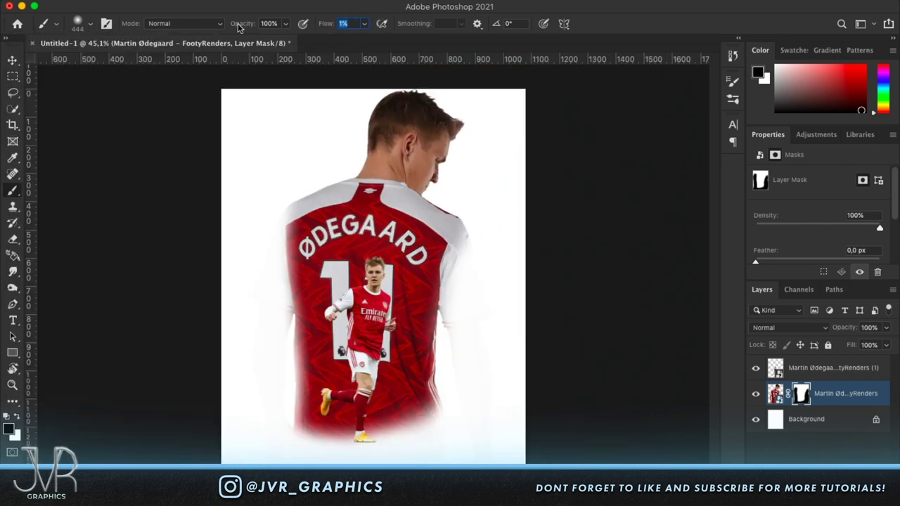
pyautogui.moveTo(539, 470)
pyautogui.mouseDown()
pyautogui.moveTo(211, 449)
pyautogui.moveTo(378, 465)
pyautogui.moveTo(327, 446)
pyautogui.moveTo(443, 464)
pyautogui.moveTo(265, 444)
pyautogui.moveTo(271, 456)
pyautogui.moveTo(288, 443)
pyautogui.moveTo(355, 440)
pyautogui.moveTo(298, 433)
pyautogui.moveTo(292, 439)
pyautogui.moveTo(470, 459)
pyautogui.moveTo(283, 433)
pyautogui.moveTo(396, 456)
pyautogui.moveTo(467, 453)
pyautogui.moveTo(545, 422)
pyautogui.moveTo(476, 368)
pyautogui.moveTo(461, 397)
pyautogui.moveTo(502, 325)
pyautogui.moveTo(463, 400)
pyautogui.moveTo(450, 407)
pyautogui.moveTo(498, 352)
pyautogui.moveTo(489, 365)
pyautogui.moveTo(504, 358)
pyautogui.moveTo(447, 406)
pyautogui.moveTo(335, 479)
pyautogui.moveTo(267, 431)
pyautogui.moveTo(251, 393)
pyautogui.moveTo(255, 345)
pyautogui.moveTo(246, 370)
pyautogui.moveTo(250, 347)
pyautogui.mouseUp()
pyautogui.press('v')
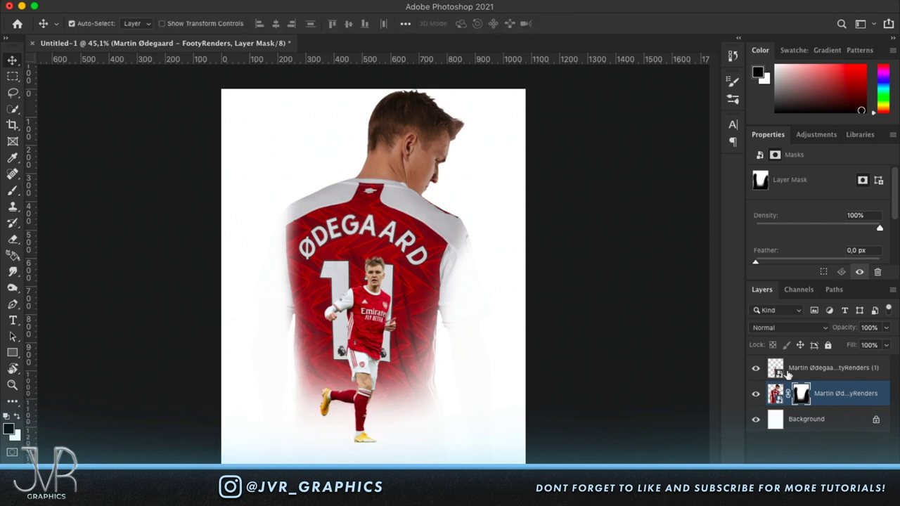
# - Apply the Camera Raw Filter to the running player's layer and set Clarity to +72
pyautogui.click(781, 373)
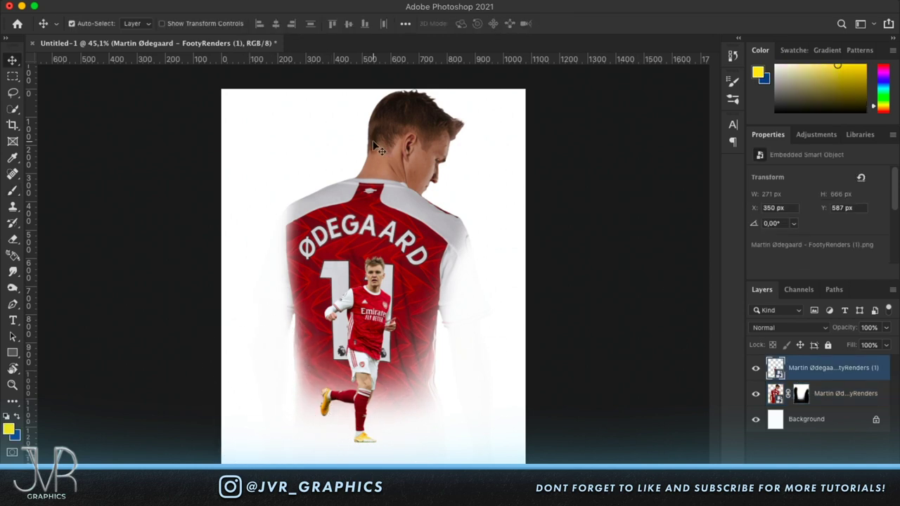
pyautogui.click(295, 1)
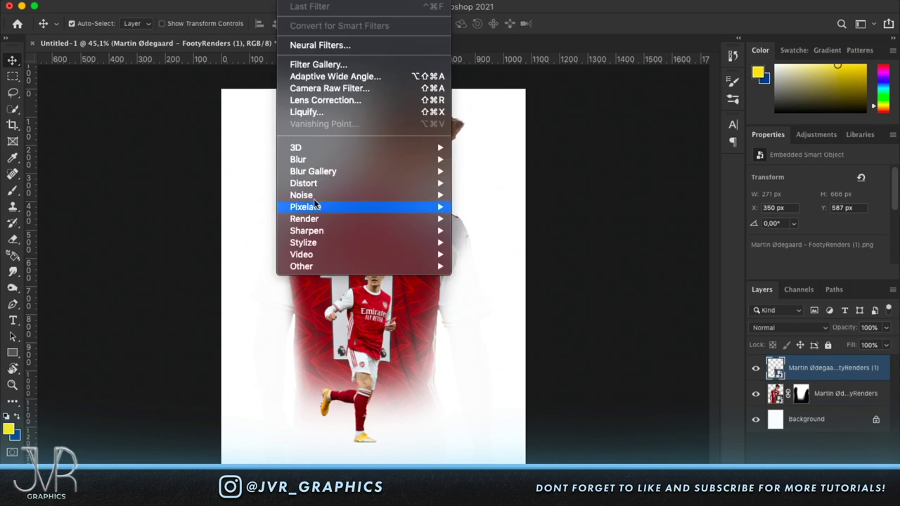
pyautogui.click(292, 92)
pyautogui.click(296, 90)
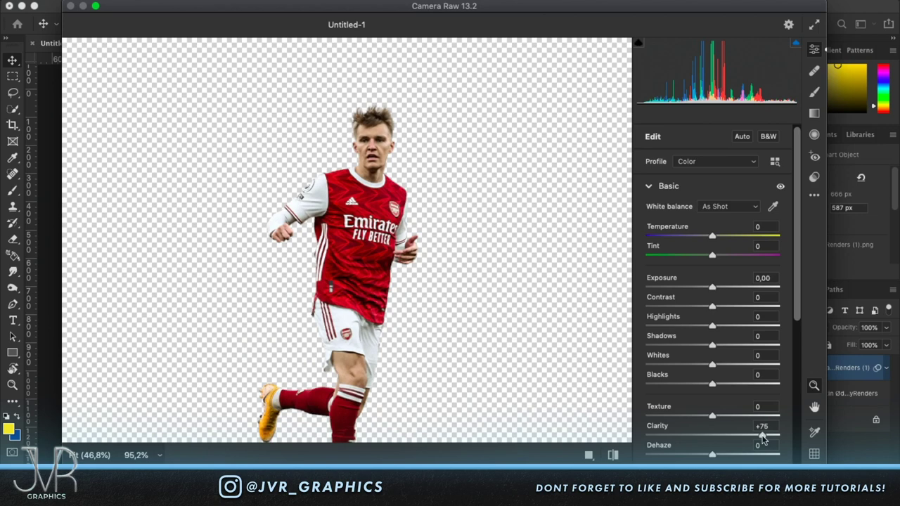
pyautogui.moveTo(764, 435); pyautogui.dragTo(760, 436)
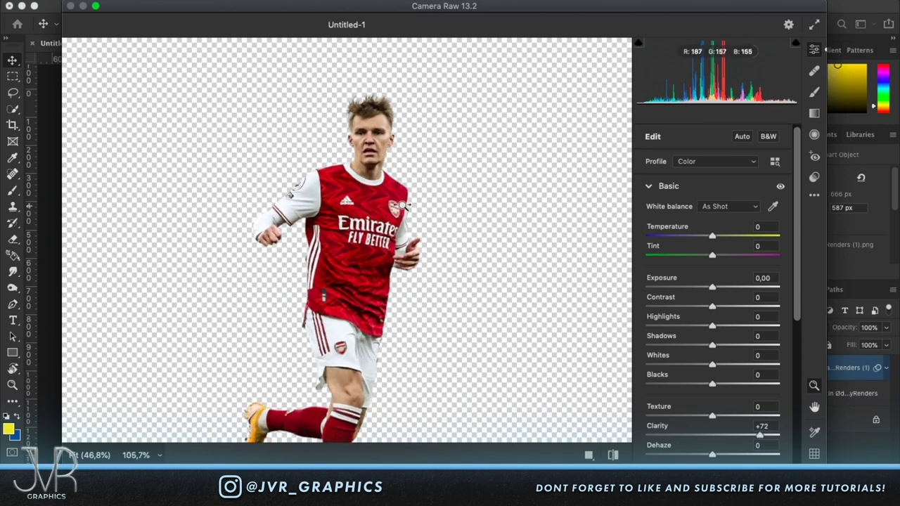
# - Darken the running player's midtones with the point curve, moving input 113 to output 99 and adding a second point at 148/139
pyautogui.scroll(-2, 749, 415)
pyautogui.scroll(-5, 745, 403)
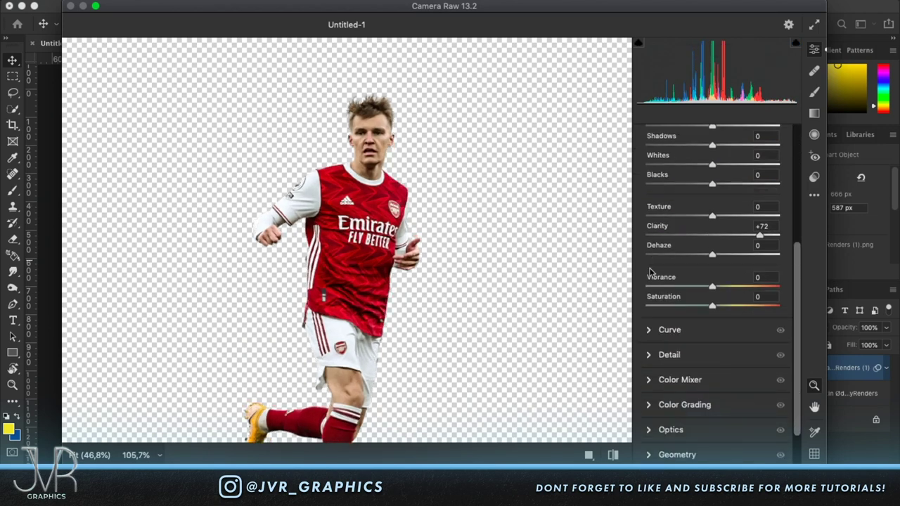
pyautogui.click(648, 331)
pyautogui.moveTo(703, 331); pyautogui.dragTo(705, 331)
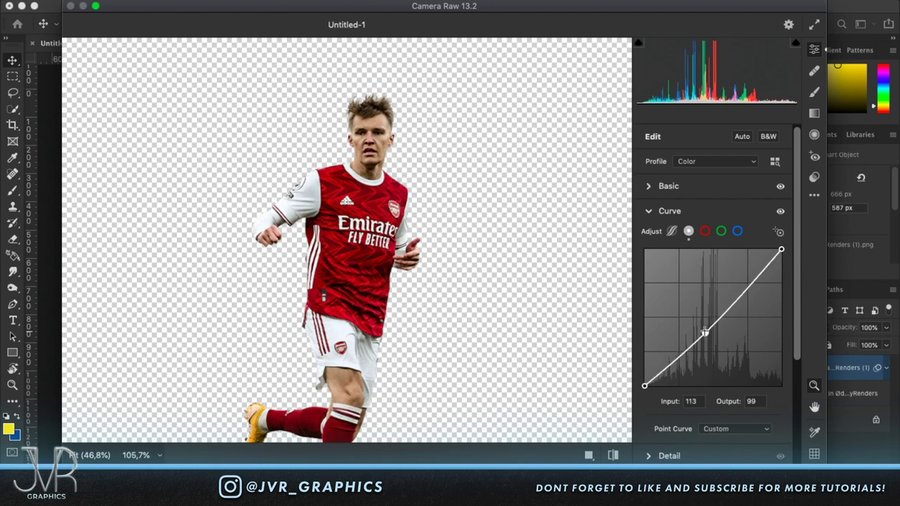
pyautogui.click(723, 310)
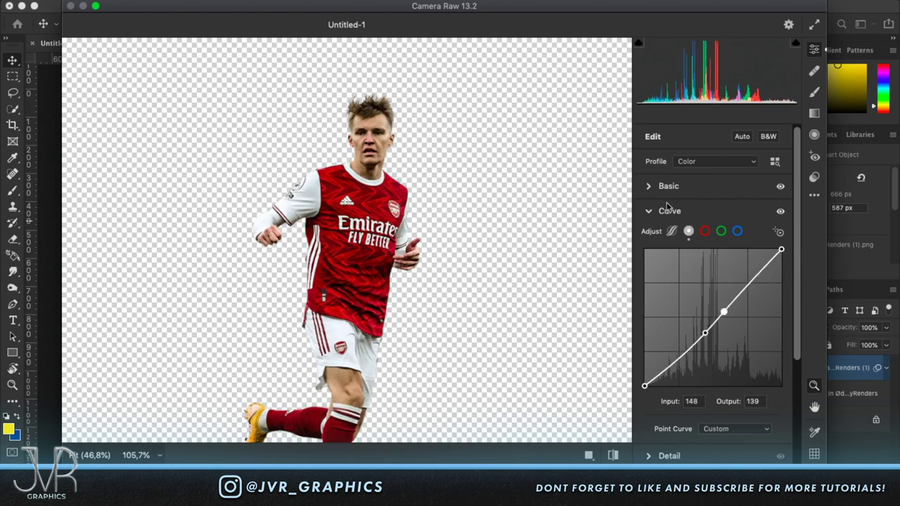
pyautogui.moveTo(780, 211); pyautogui.dragTo(782, 213)
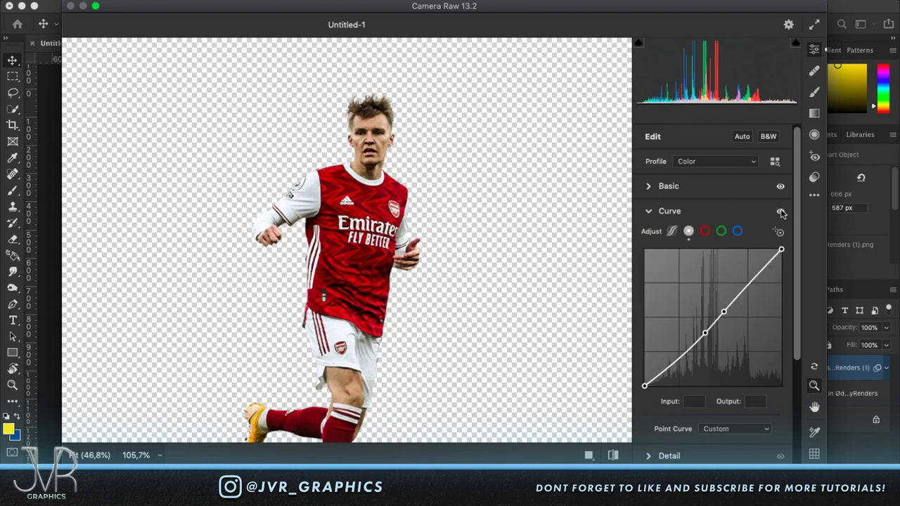
# - Lower the running player's Vibrance to about -30 and apply the Camera Raw adjustments
pyautogui.click(649, 186)
pyautogui.moveTo(710, 439); pyautogui.dragTo(695, 441)
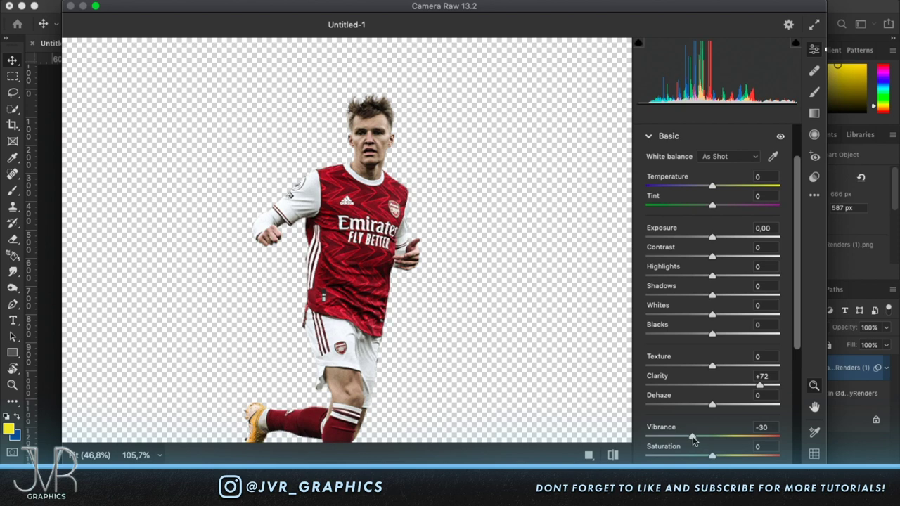
pyautogui.moveTo(712, 278); pyautogui.dragTo(701, 296)
pyautogui.click(791, 482)
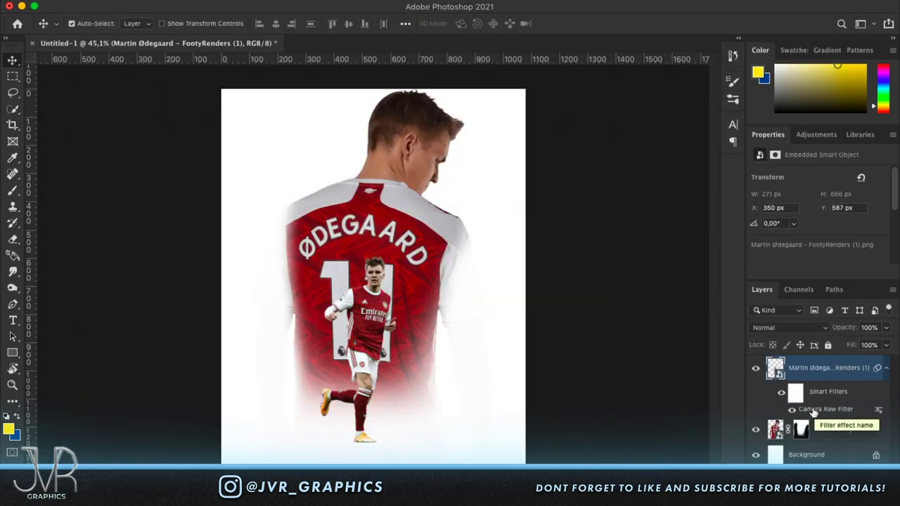
# - Copy the Camera Raw Filter from the running player's layer onto the back-view player's layer
pyautogui.moveTo(813, 411); pyautogui.dragTo(777, 433)
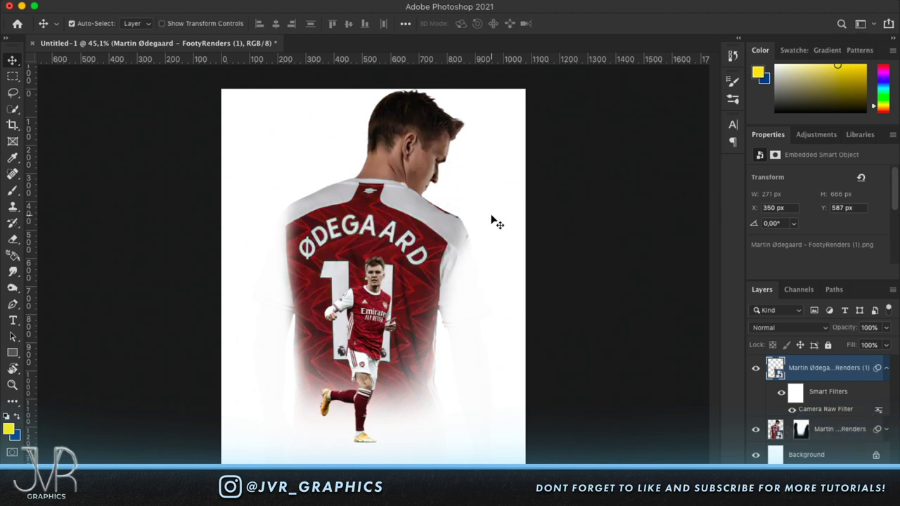
# - Add a black Solid Color fill layer directly above the back-view player's layer
pyautogui.scroll(6, 492, 387)
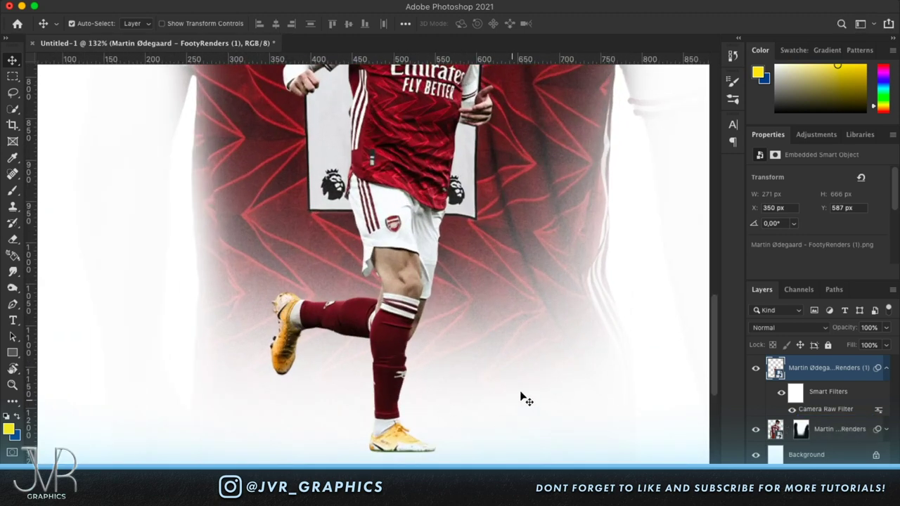
pyautogui.click(825, 431)
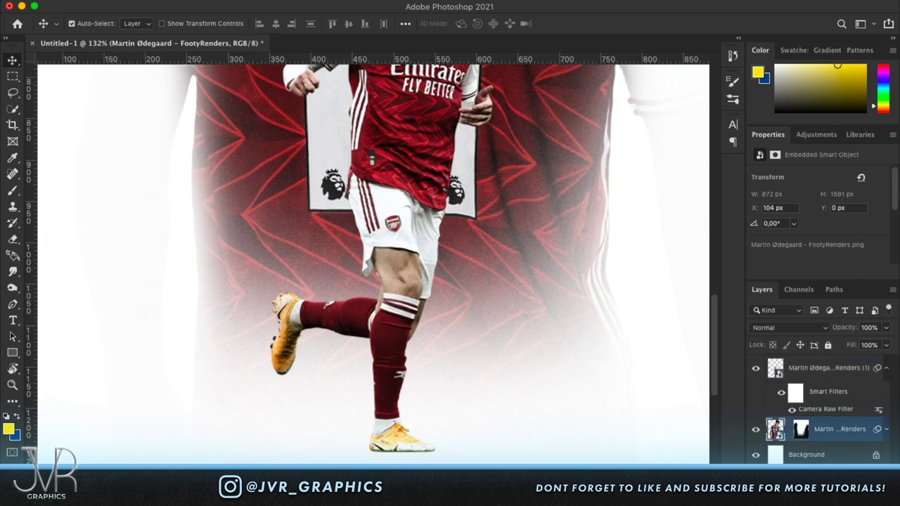
pyautogui.click(829, 473)
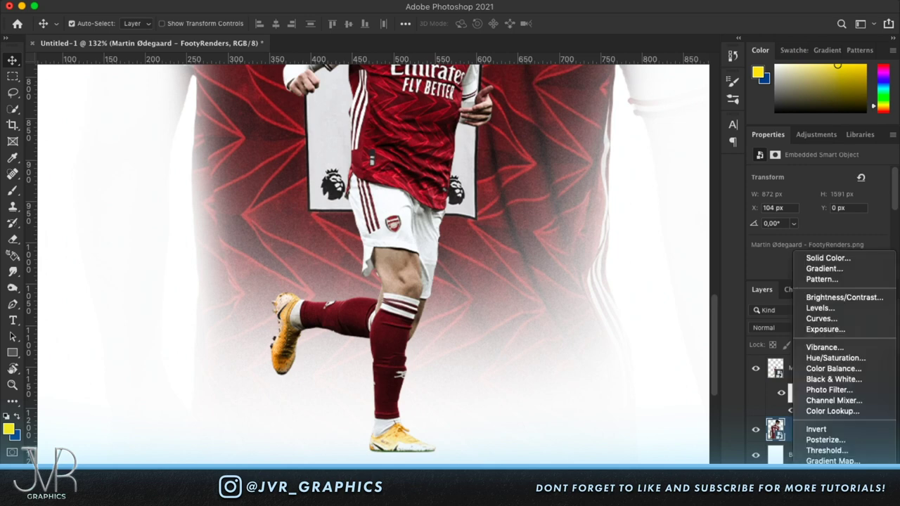
pyautogui.click(822, 258)
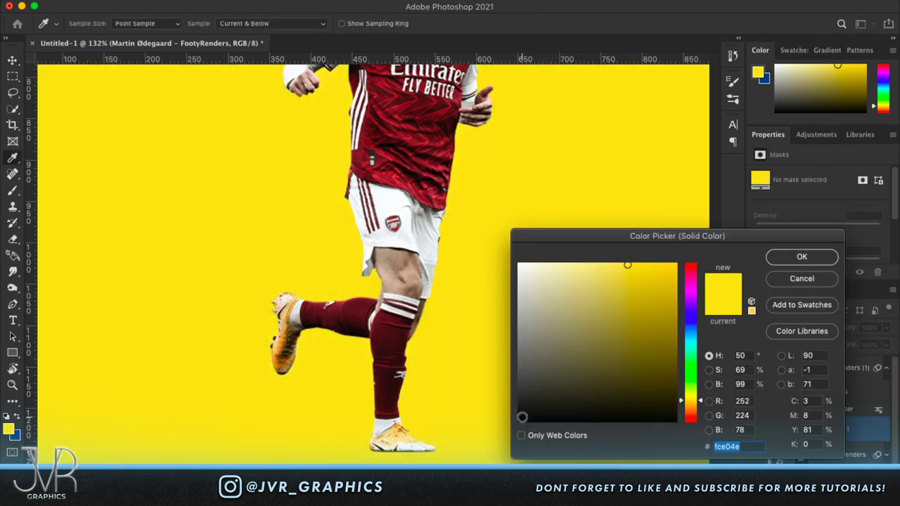
pyautogui.click(523, 417)
pyautogui.click(802, 257)
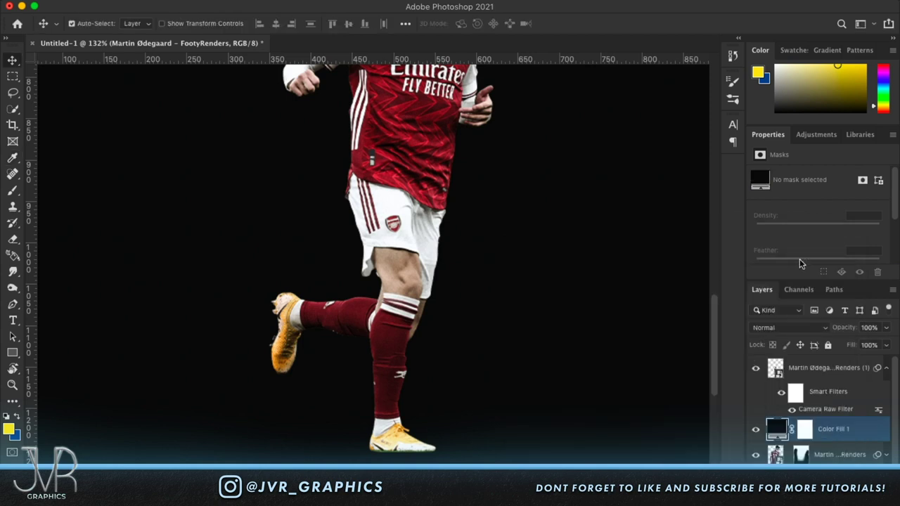
# - Invert the black fill layer's mask to hide the fill completely
pyautogui.scroll(-3, 707, 357)
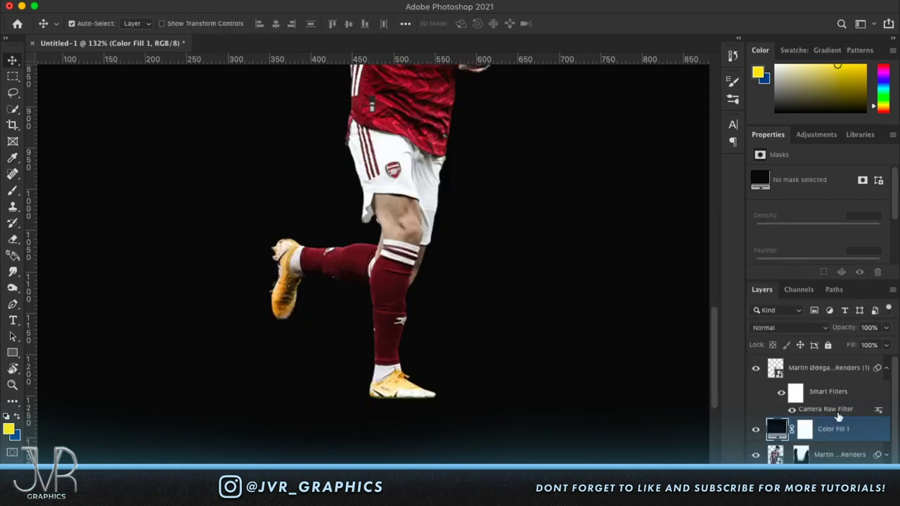
pyautogui.click(806, 431)
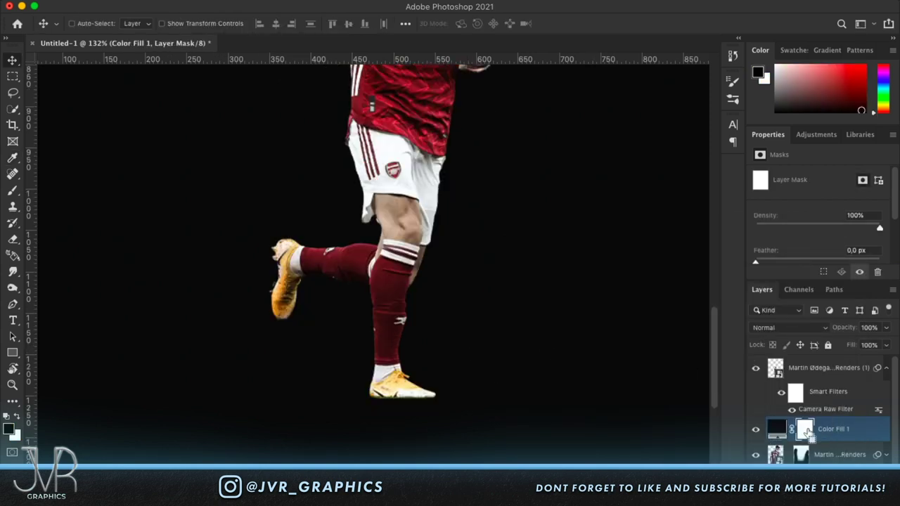
pyautogui.press('super')
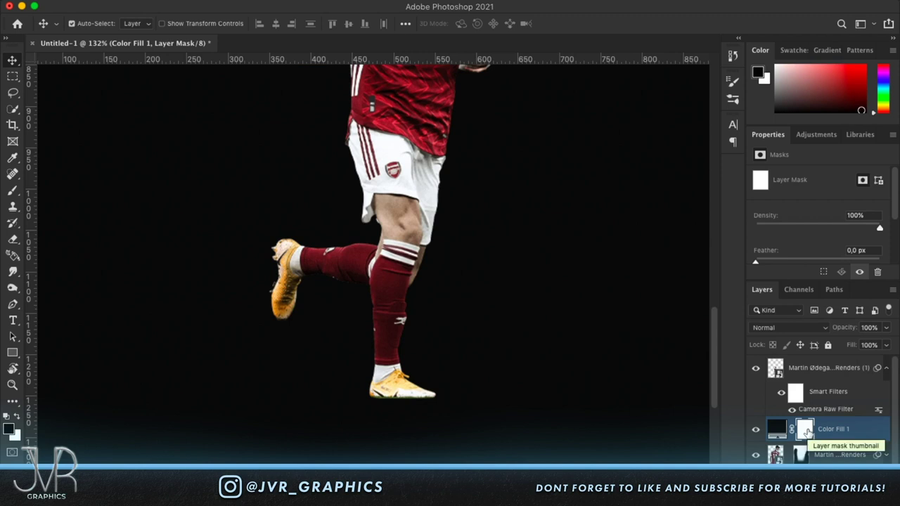
pyautogui.press('super+i')
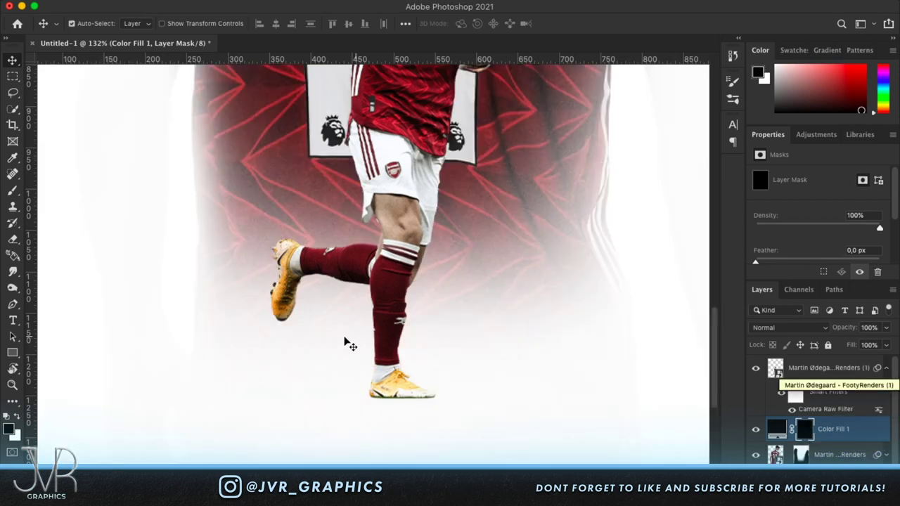
# - Set up a soft, flattened elliptical brush at 54 px with 0% hardness and 100% flow
pyautogui.click(9, 194)
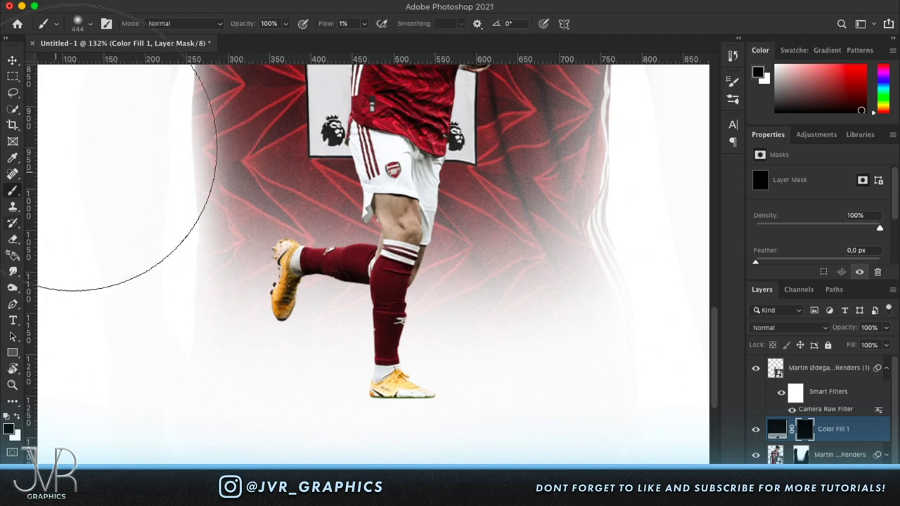
pyautogui.click(91, 25)
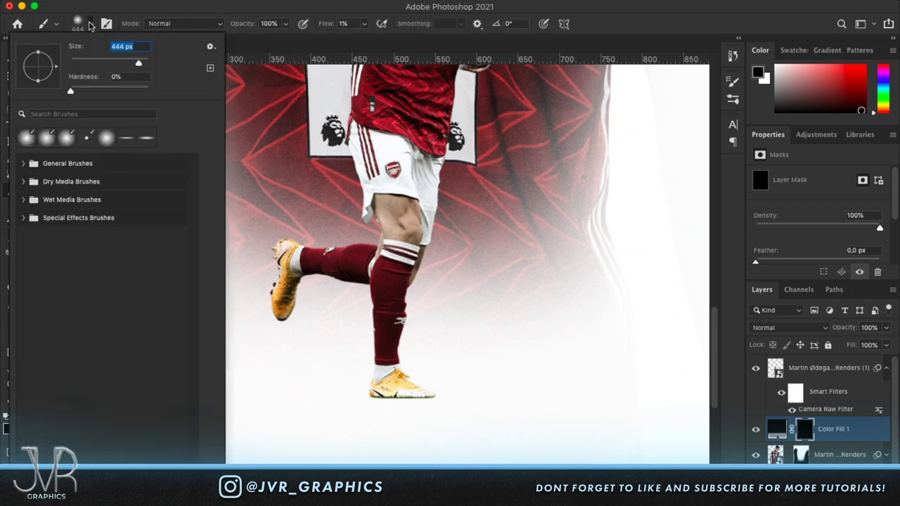
pyautogui.click(87, 64)
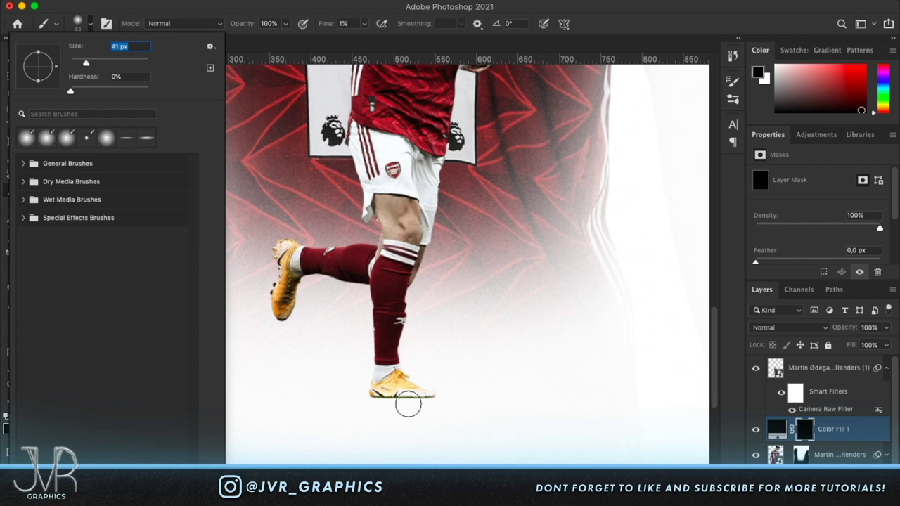
pyautogui.click(90, 64)
pyautogui.moveTo(39, 83); pyautogui.dragTo(38, 69)
pyautogui.press('Return')
pyautogui.moveTo(324, 25); pyautogui.dragTo(559, 29)
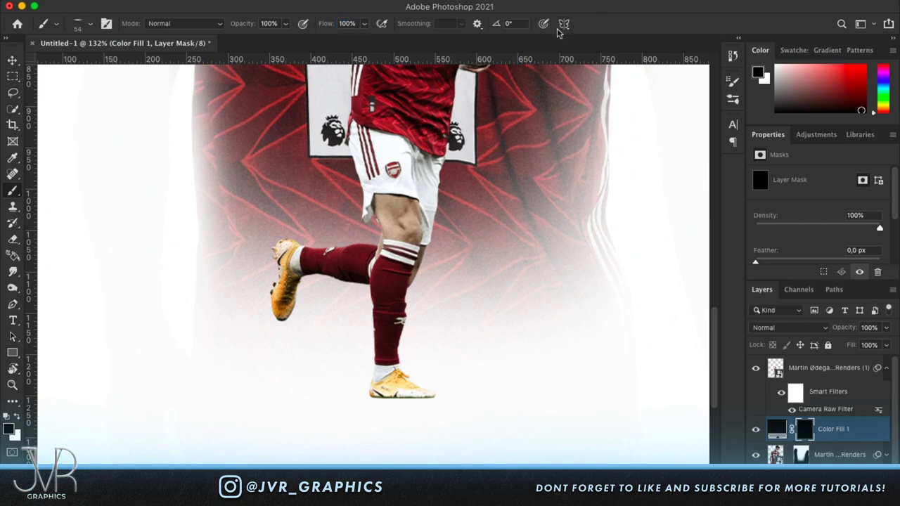
# - Paint white on the fill layer's mask along the sole of the standing boot to create a thin ground shadow
pyautogui.scroll(5, 431, 383)
pyautogui.scroll(-4, 430, 384)
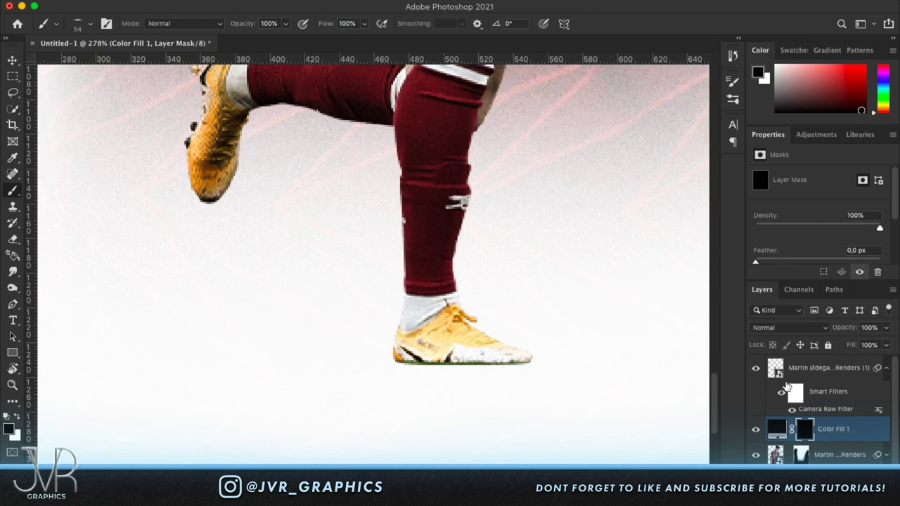
pyautogui.click(19, 418)
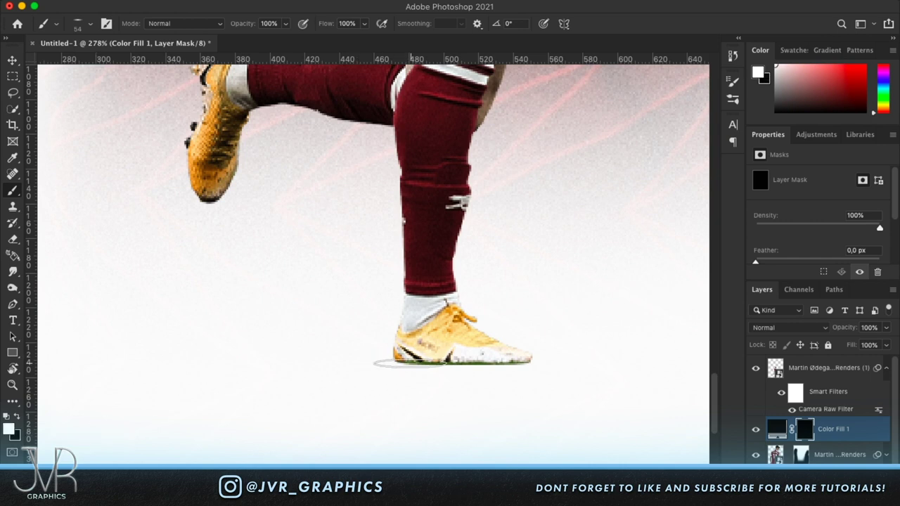
pyautogui.moveTo(408, 362)
pyautogui.mouseDown()
pyautogui.moveTo(528, 364)
pyautogui.moveTo(466, 363)
pyautogui.mouseUp()
pyautogui.click(437, 364)
# - Shorten both ends of the boot's shadow with black on the mask, reinforcing it under the toe with white
pyautogui.press('super+0')
pyautogui.scroll(5, 408, 458)
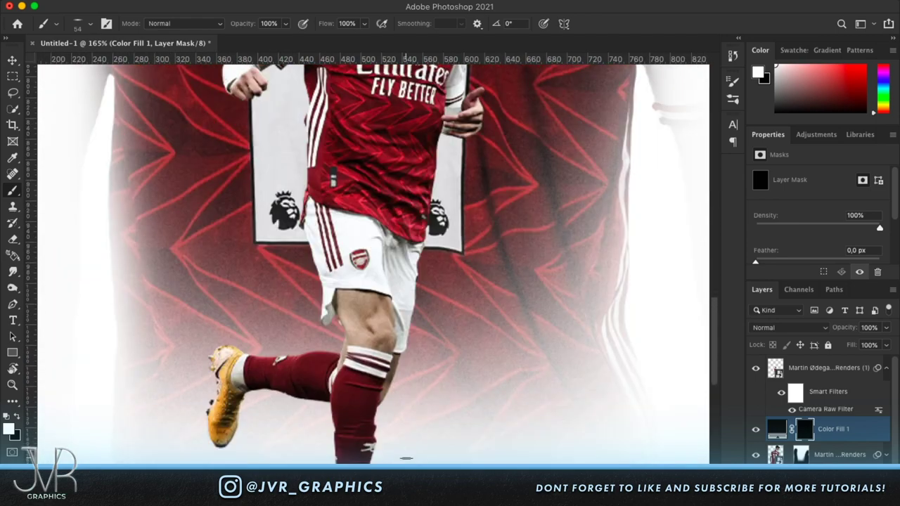
pyautogui.scroll(3, 414, 290)
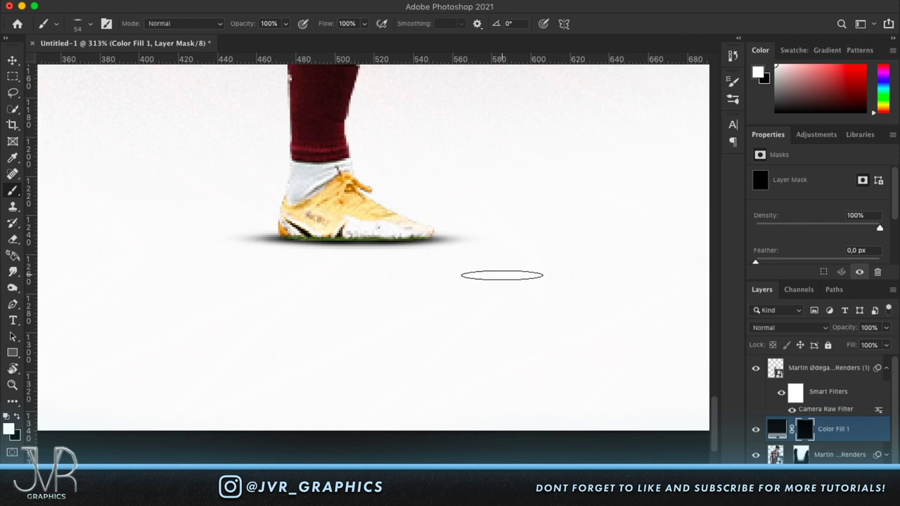
pyautogui.press('x')
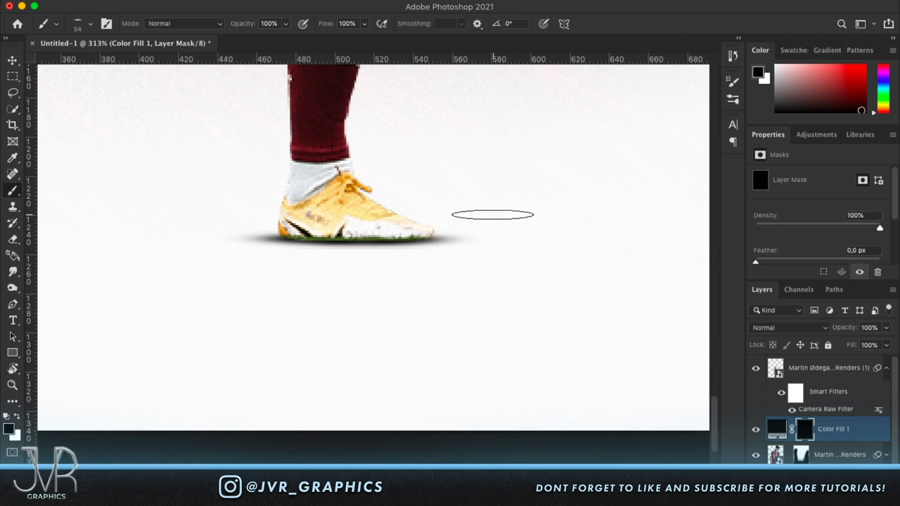
pyautogui.moveTo(487, 230)
pyautogui.mouseDown()
pyautogui.moveTo(486, 253)
pyautogui.moveTo(490, 222)
pyautogui.moveTo(491, 231)
pyautogui.mouseUp()
pyautogui.press('x')
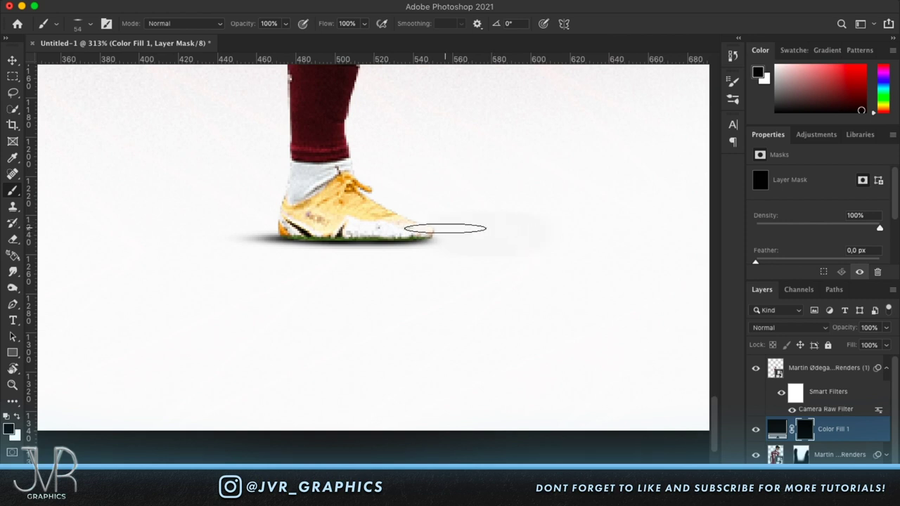
pyautogui.click(389, 239)
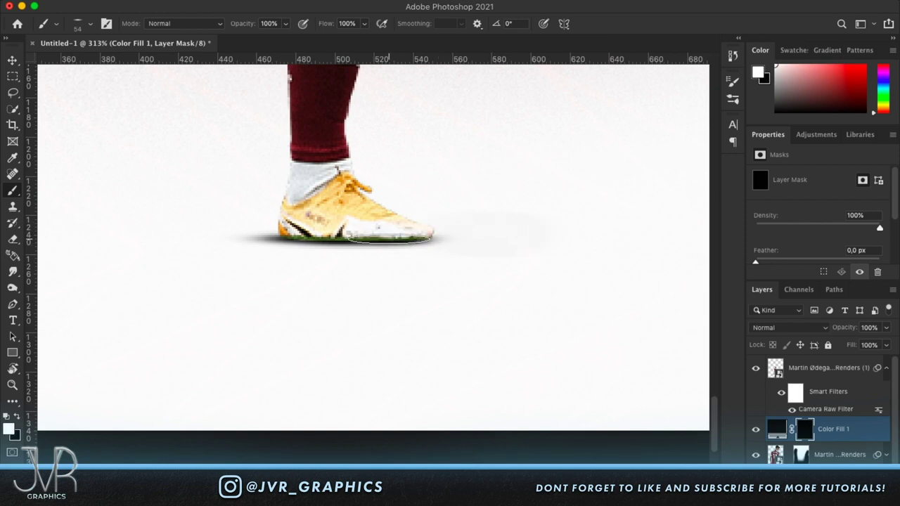
pyautogui.moveTo(292, 234)
pyautogui.mouseDown()
pyautogui.moveTo(183, 225)
pyautogui.moveTo(202, 220)
pyautogui.moveTo(195, 243)
pyautogui.mouseUp()
pyautogui.press('x')
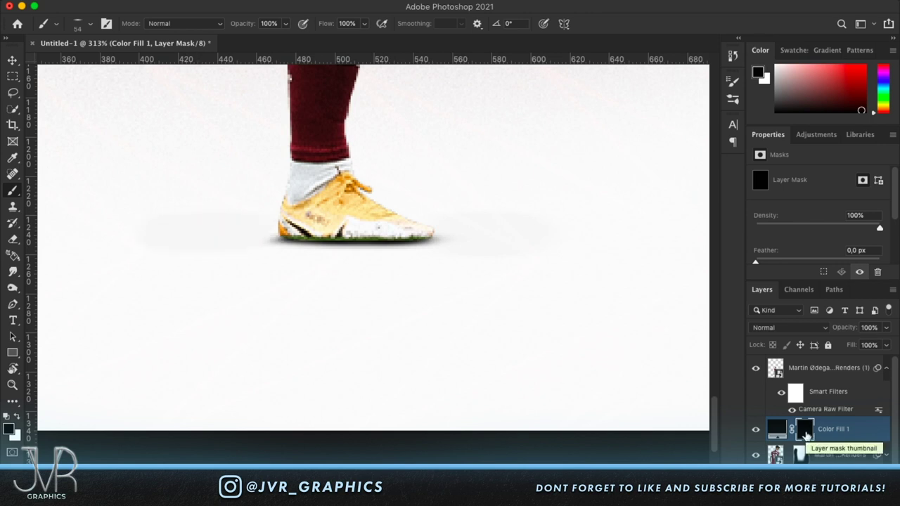
# - Nudge the painted shadow up by 1 px so it sits closer to the boot's sole
pyautogui.press('super+t')
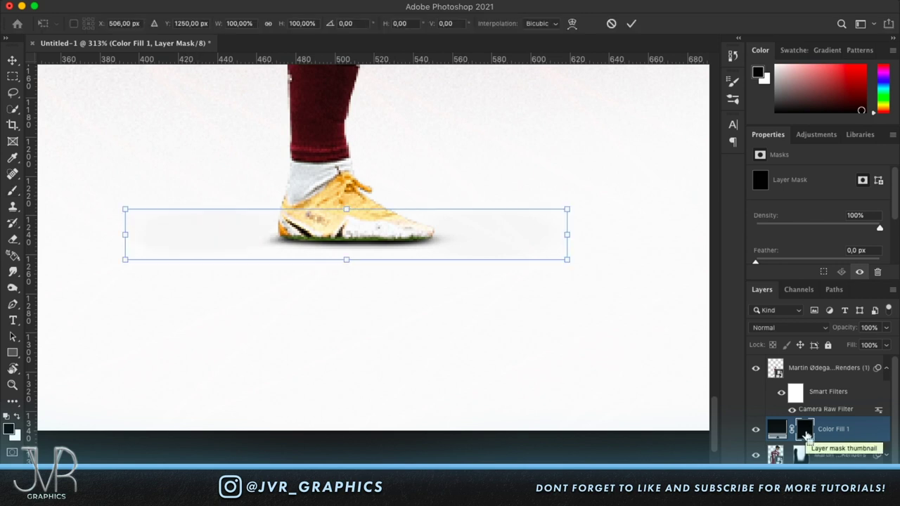
pyautogui.press('Up')
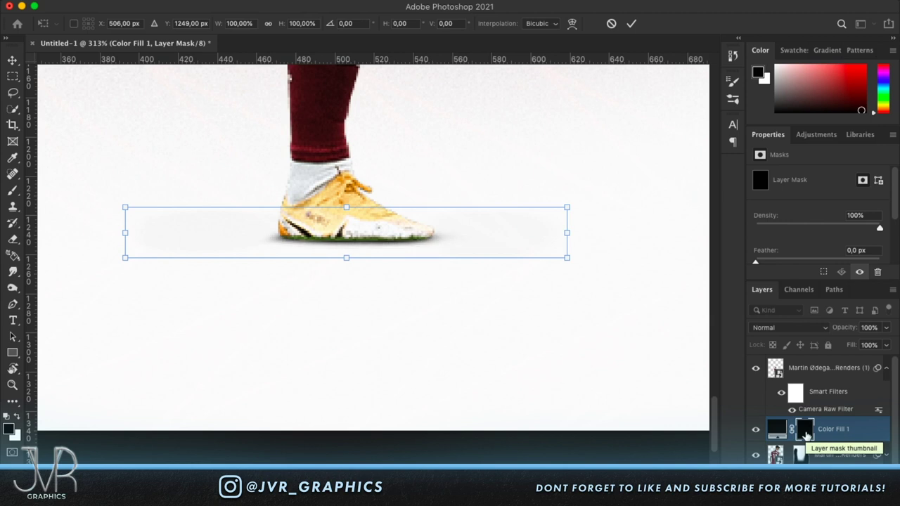
pyautogui.press('Return')
pyautogui.press('b')
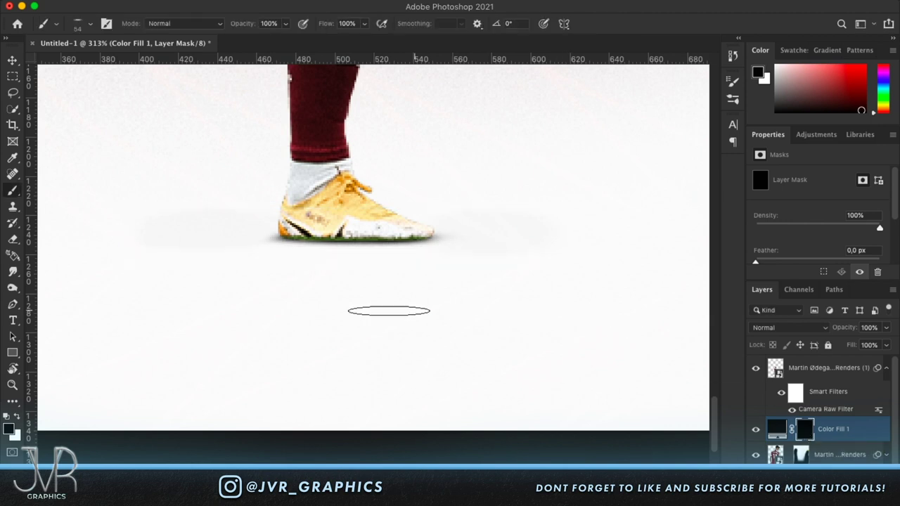
# - Add a near-black #060606 solid color fill layer directly above the large player render and invert its mask to hide it
pyautogui.click(842, 455)
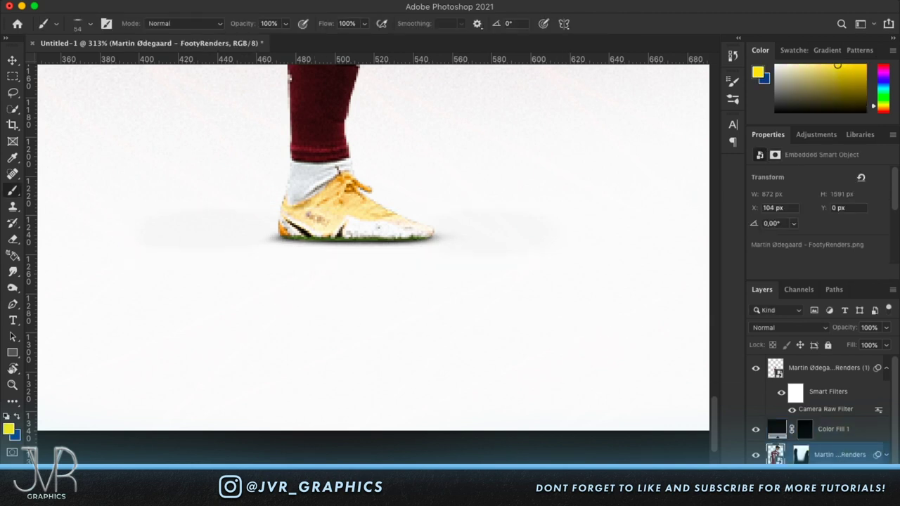
pyautogui.click(830, 473)
pyautogui.click(823, 260)
pyautogui.moveTo(549, 412); pyautogui.dragTo(521, 418)
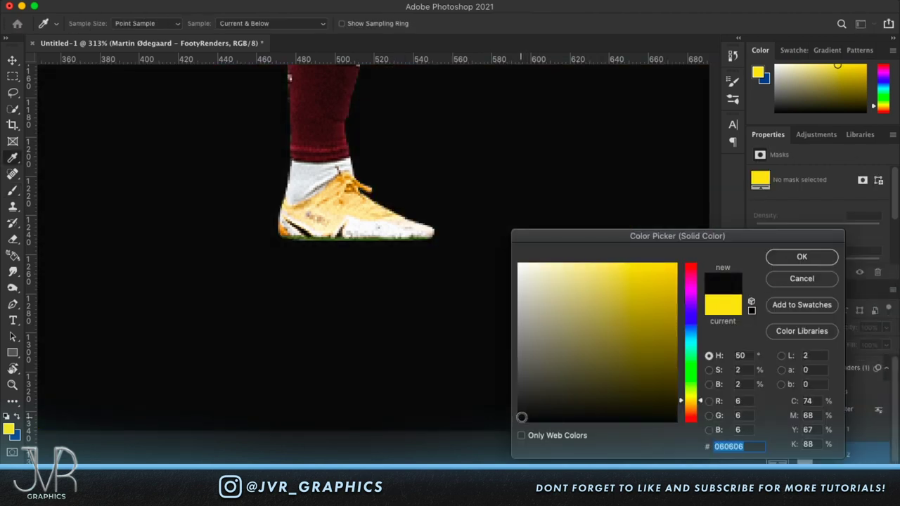
pyautogui.click(799, 257)
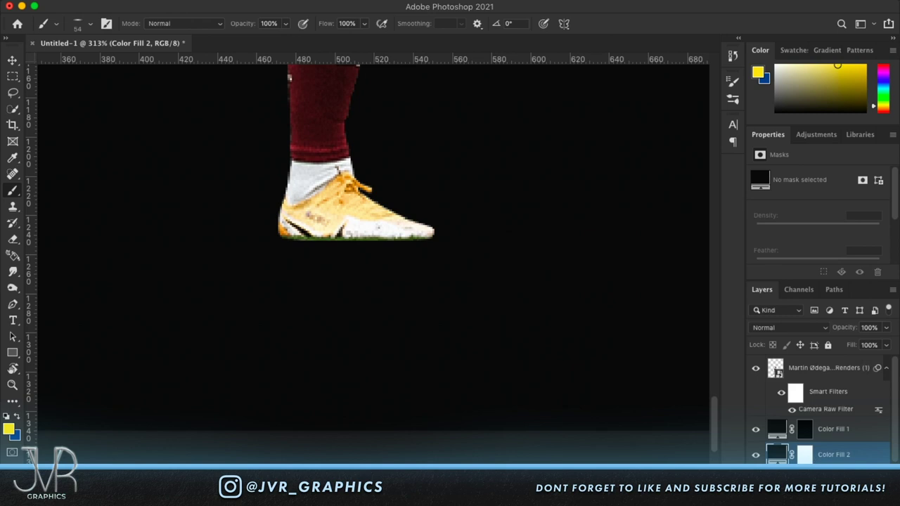
pyautogui.click(805, 455)
pyautogui.press('super+i')
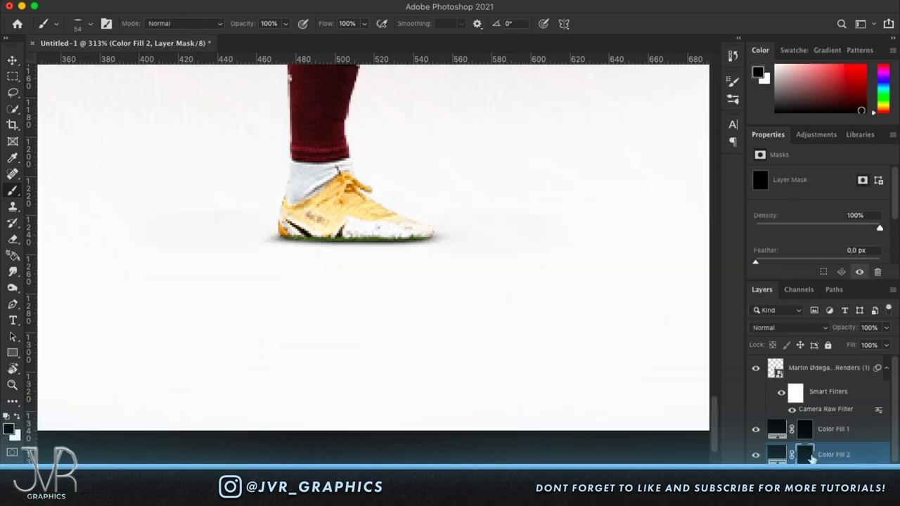
# - Paint a wider soft shadow beneath the standing boot in white on the new mask with a 140 px brush at 60% flow
pyautogui.click(87, 26)
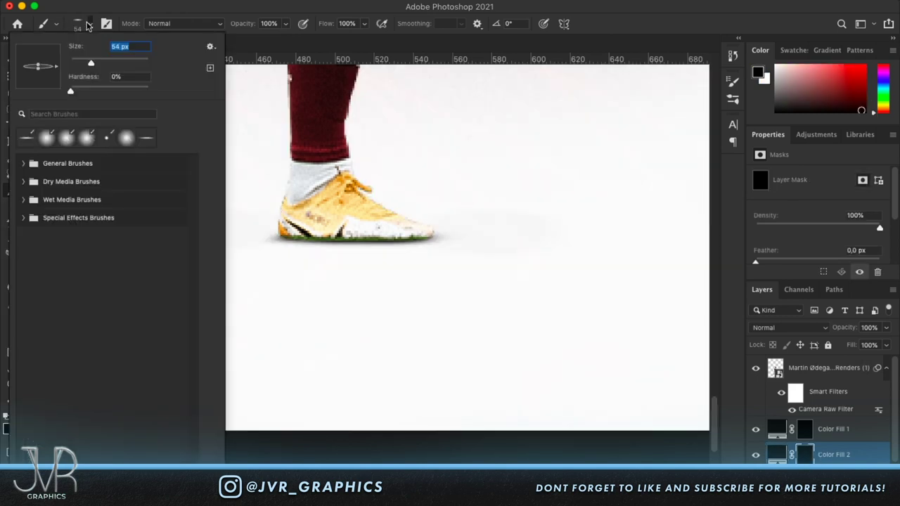
pyautogui.click(119, 64)
pyautogui.click(90, 27)
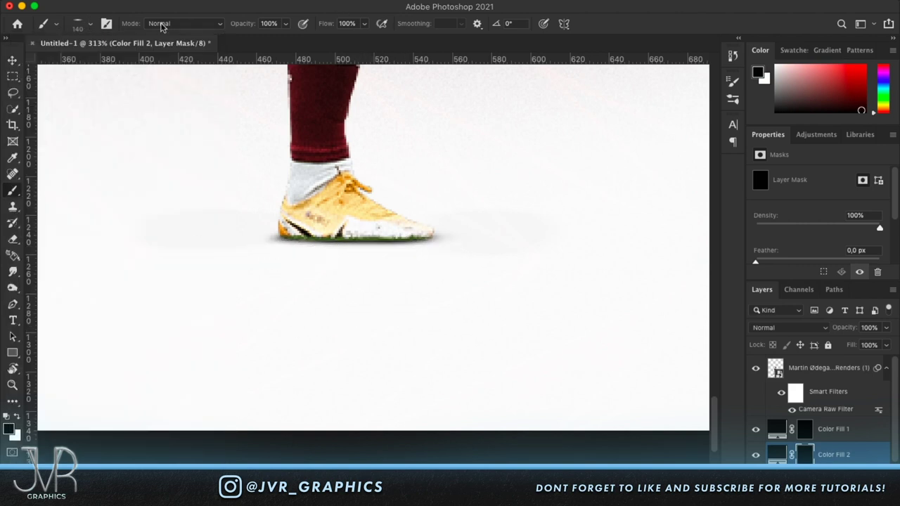
pyautogui.click(345, 25)
pyautogui.write('60')
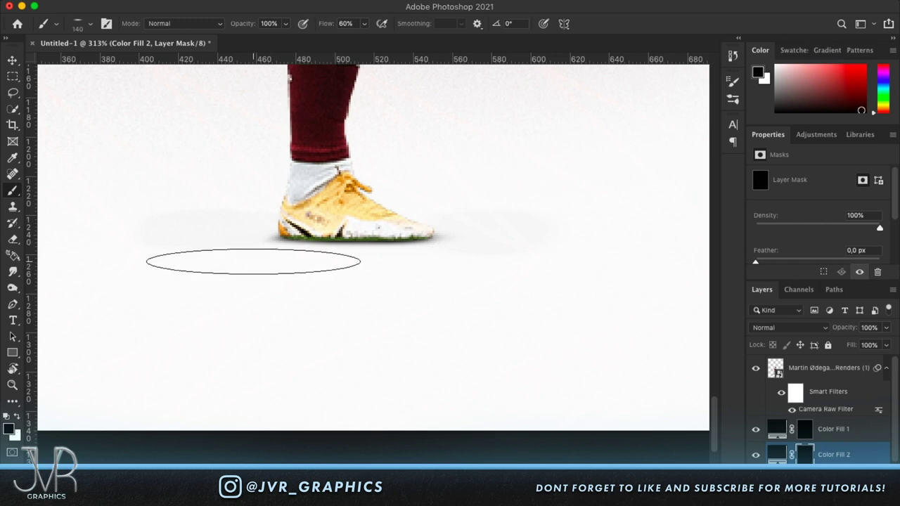
pyautogui.press('x')
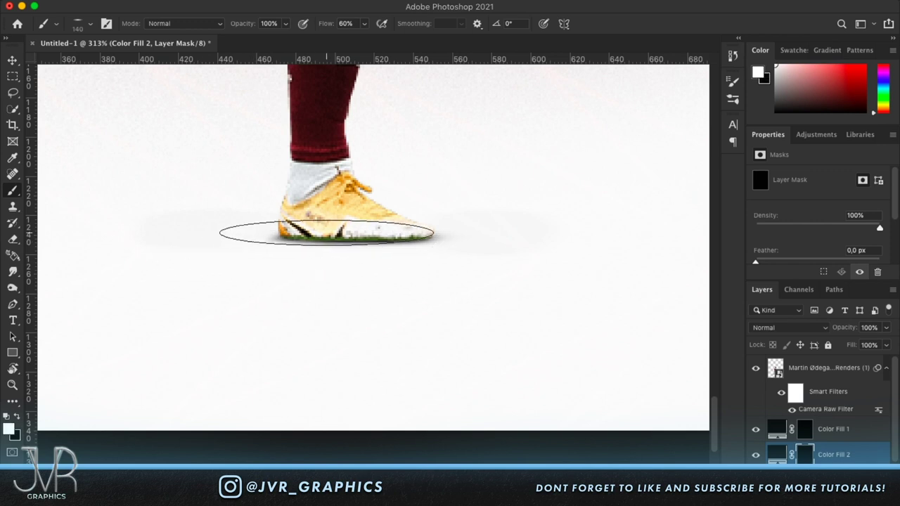
pyautogui.click(339, 244)
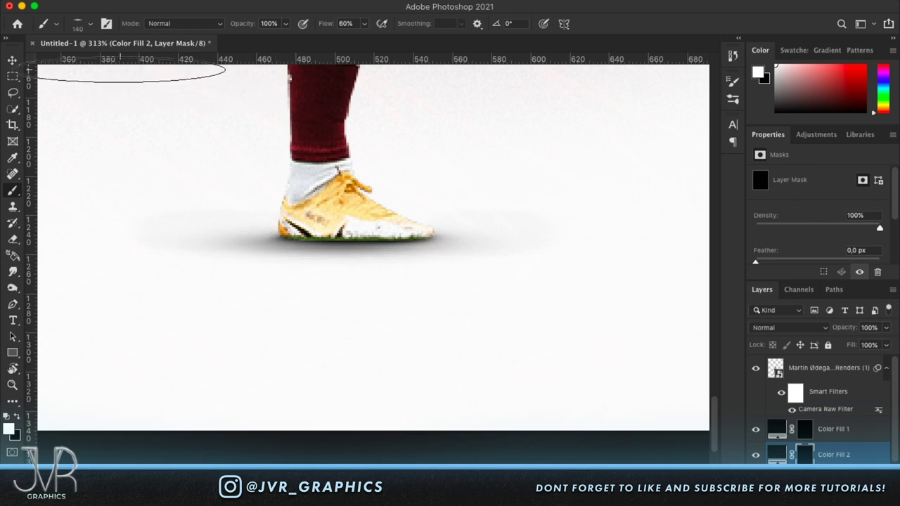
# - Stamp a small white mask spot on the ground below the raised boot with a 38 px brush at 40% flow
pyautogui.scroll(-6, 339, 273)
pyautogui.scroll(6, 339, 273)
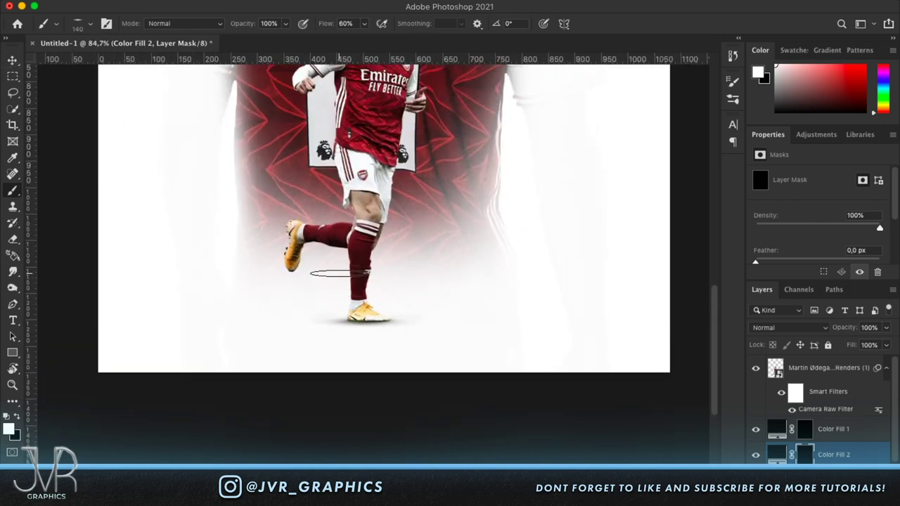
pyautogui.scroll(2, 336, 274)
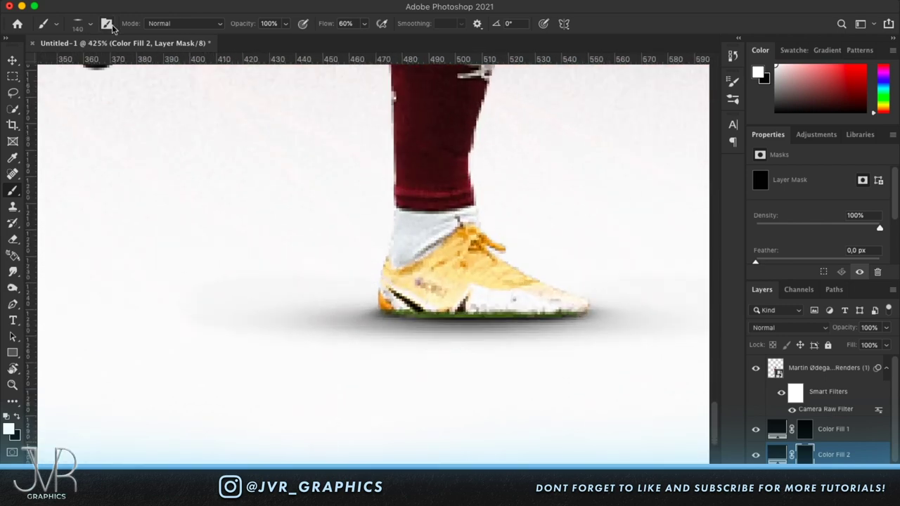
pyautogui.hscroll(-5, 156, 166)
pyautogui.scroll(5, 464, 211)
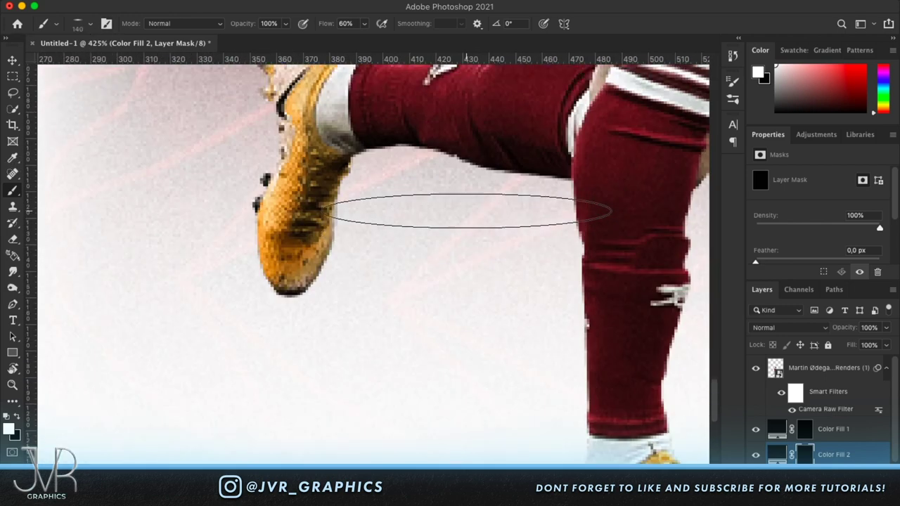
pyautogui.scroll(-3, 466, 211)
pyautogui.scroll(-1, 466, 211)
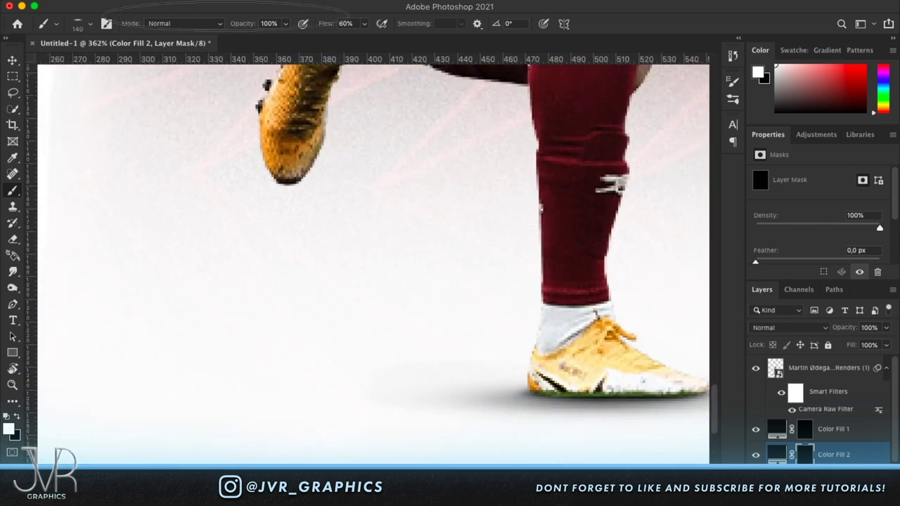
pyautogui.click(88, 27)
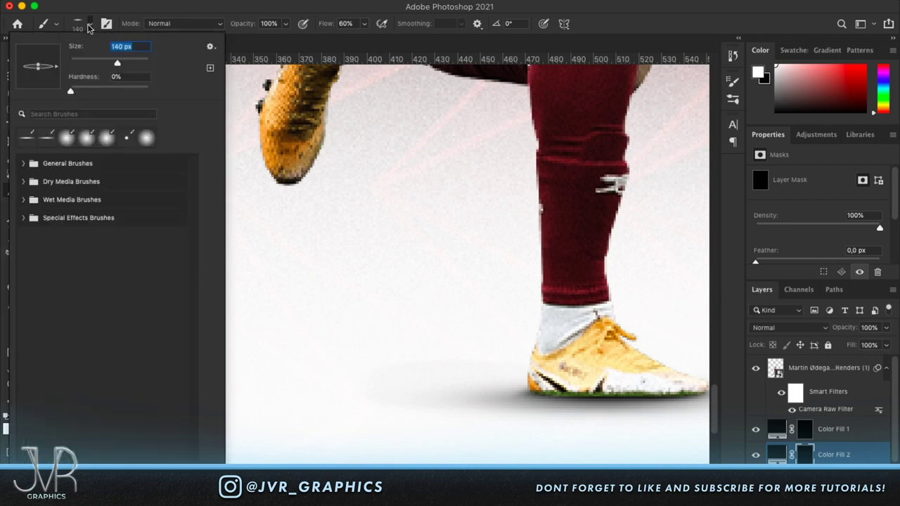
pyautogui.click(85, 62)
pyautogui.click(90, 23)
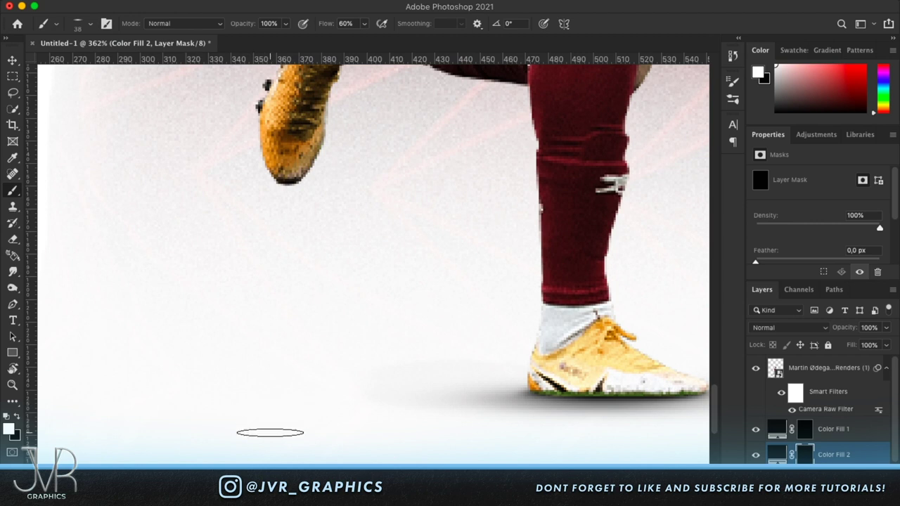
pyautogui.click(284, 445)
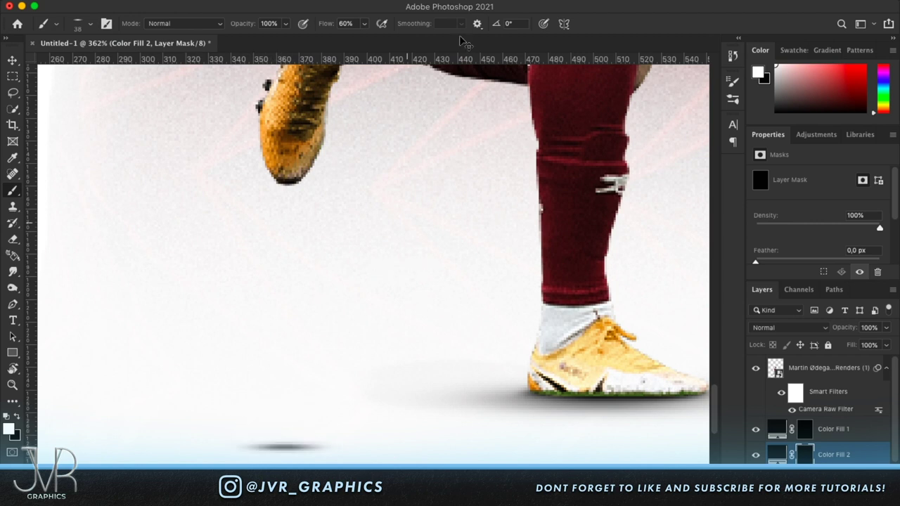
pyautogui.hotkey('ctrl', 'z')
pyautogui.click(342, 23)
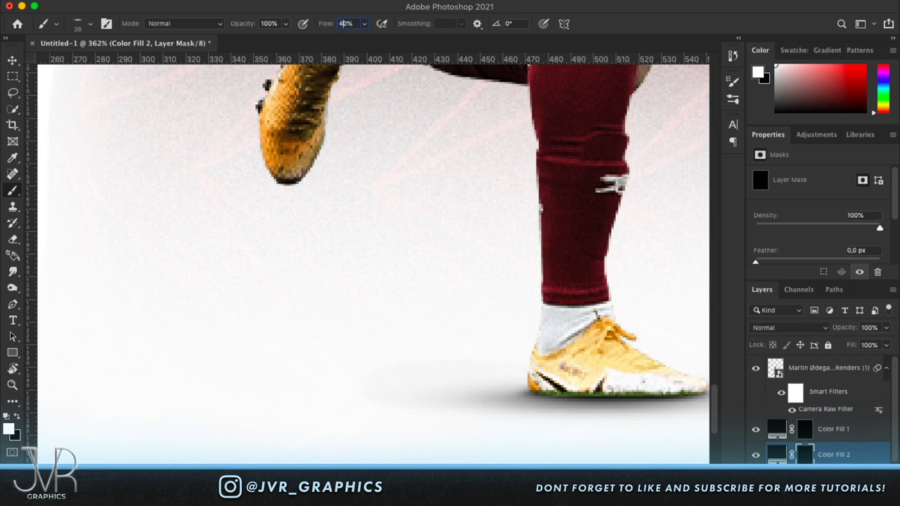
pyautogui.click(270, 441)
# - Paint a broad soft shadow from the standing boot toward the raised boot's shadow with a 308 px brush at 30% flow
pyautogui.hscroll(3, 586, 187)
pyautogui.scroll(-1, 586, 186)
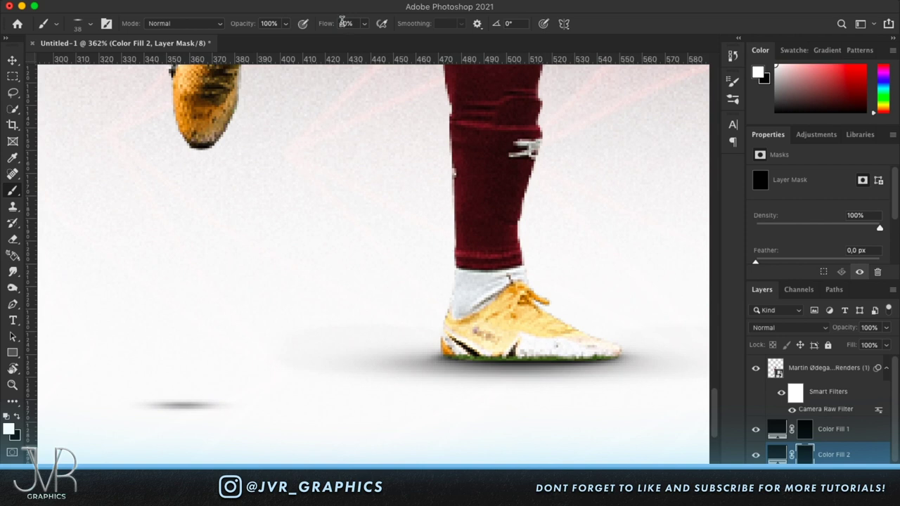
pyautogui.click(91, 25)
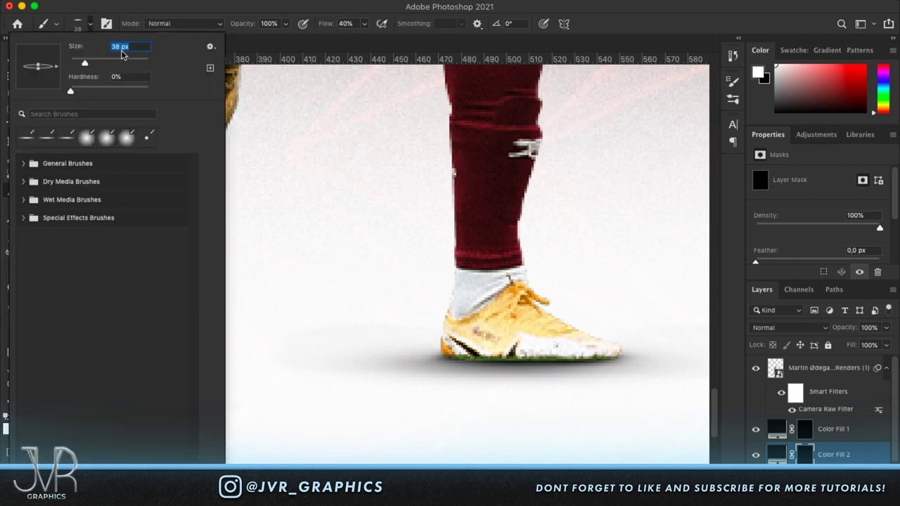
pyautogui.click(117, 48)
pyautogui.write('0')
pyautogui.click(87, 25)
pyautogui.click(346, 23)
pyautogui.write('30')
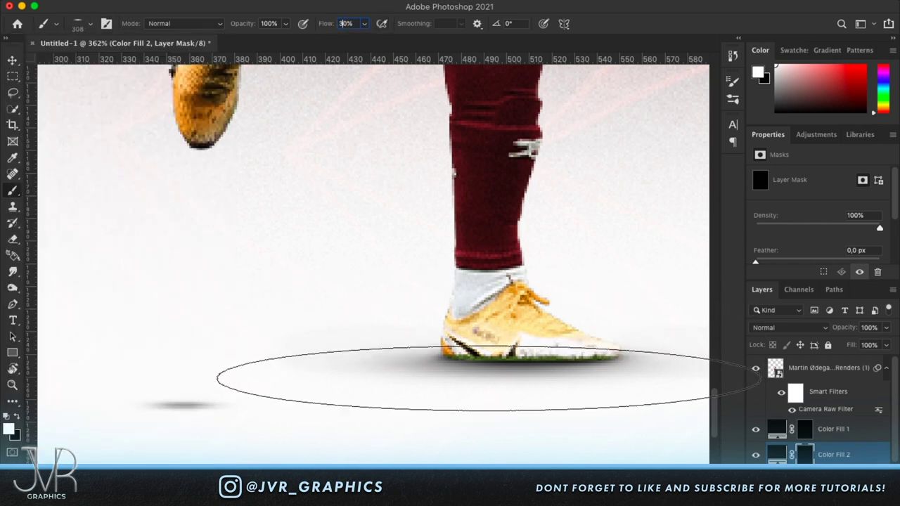
pyautogui.moveTo(487, 370)
pyautogui.mouseDown()
pyautogui.moveTo(416, 368)
pyautogui.moveTo(370, 393)
pyautogui.mouseUp()
pyautogui.click(326, 407)
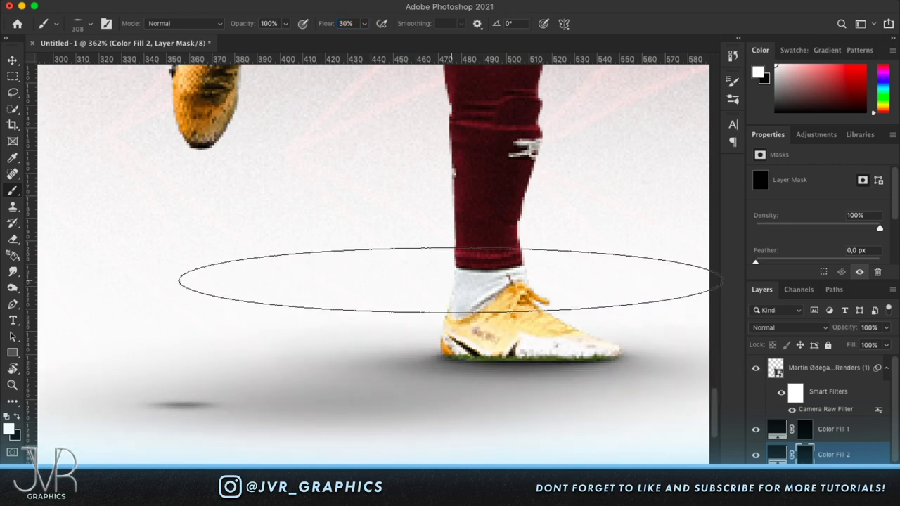
# - Blend the broad shadow toward the small shadow under the raised boot with a white dab at 10% flow
pyautogui.press('super+minus')
pyautogui.press('super+minus')
pyautogui.scroll(-4, 445, 280)
pyautogui.scroll(5, 445, 301)
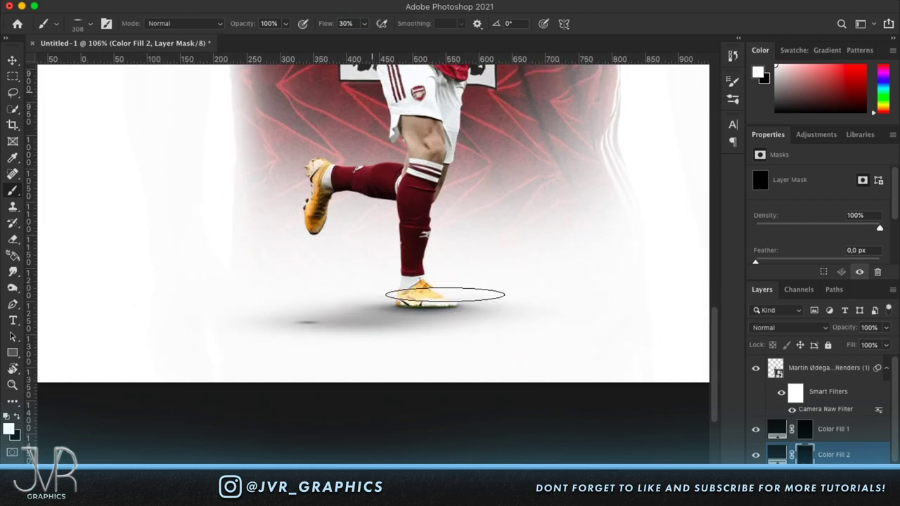
pyautogui.scroll(2, 471, 293)
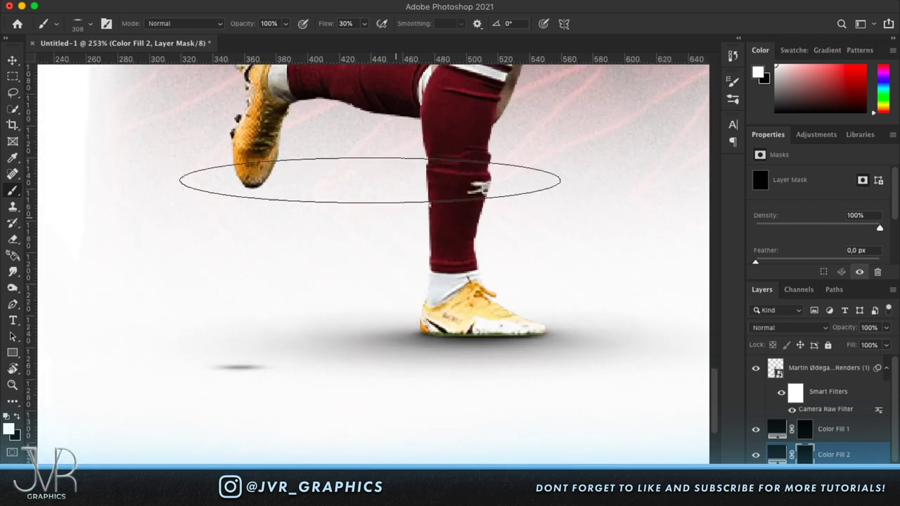
pyautogui.click(345, 23)
pyautogui.write('10')
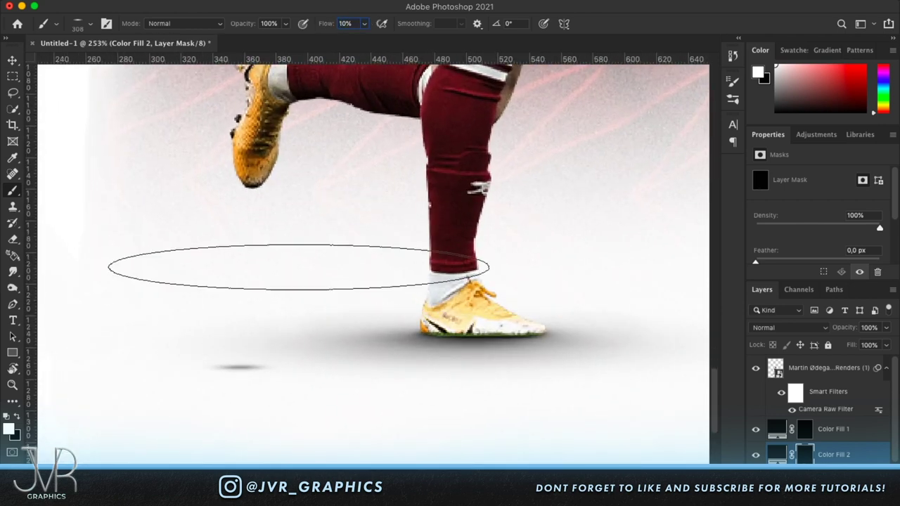
pyautogui.click(362, 362)
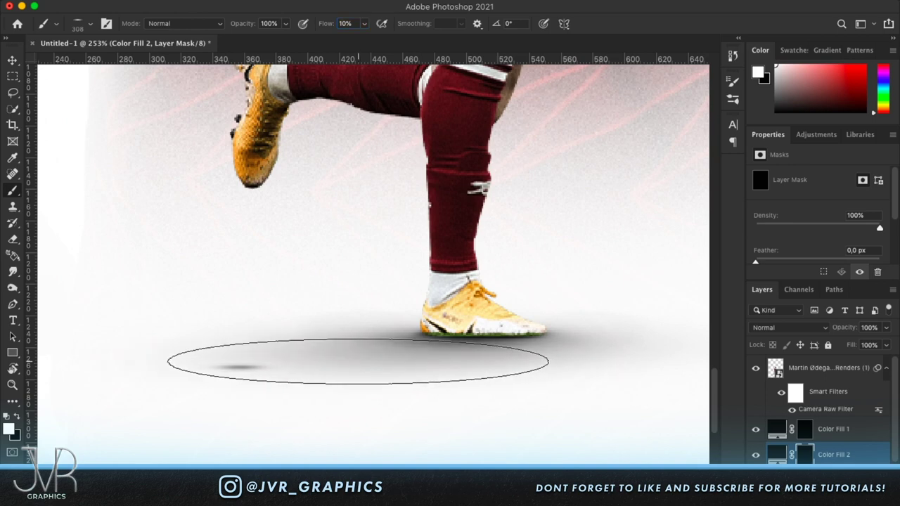
# - Set the Color Fill 2 shadow layer's opacity to 70%
pyautogui.scroll(-3, 311, 325)
pyautogui.scroll(-5, 311, 325)
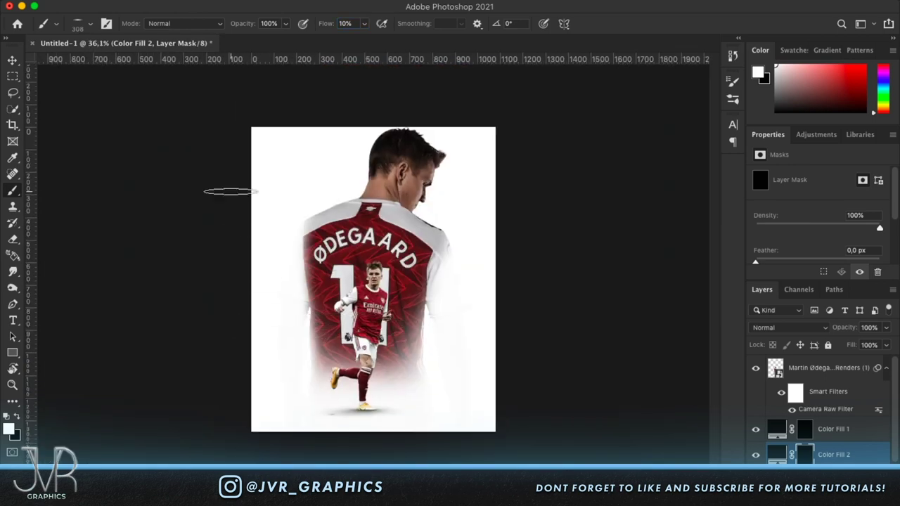
pyautogui.click(12, 60)
pyautogui.scroll(2, 466, 311)
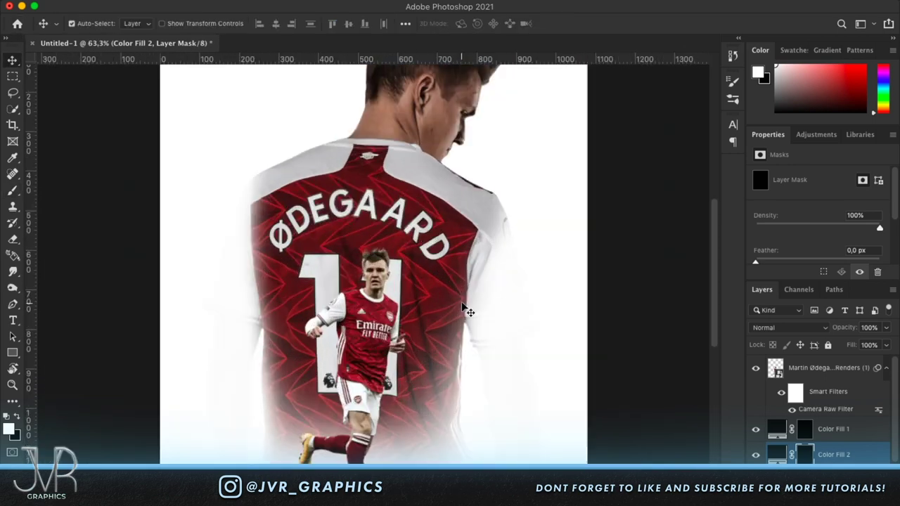
pyautogui.scroll(-2, 491, 320)
pyautogui.click(776, 454)
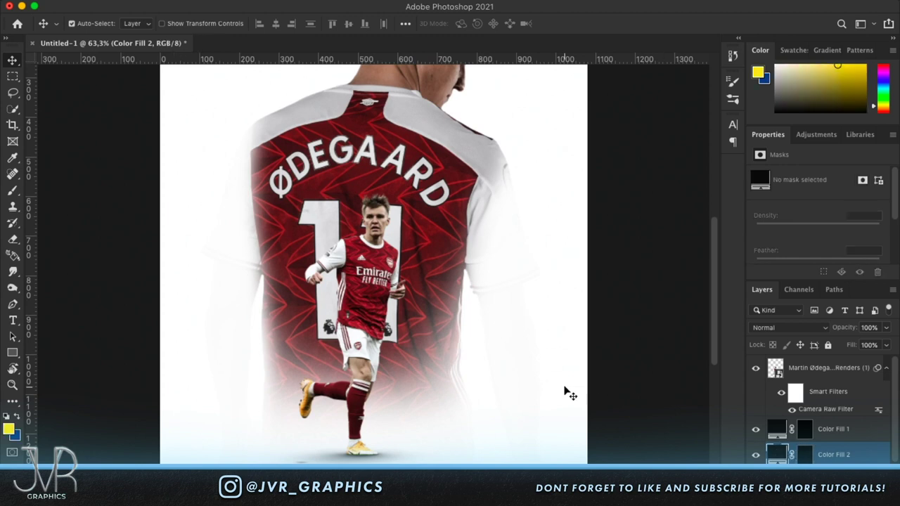
pyautogui.scroll(-1, 570, 392)
pyautogui.click(867, 328)
pyautogui.write('70')
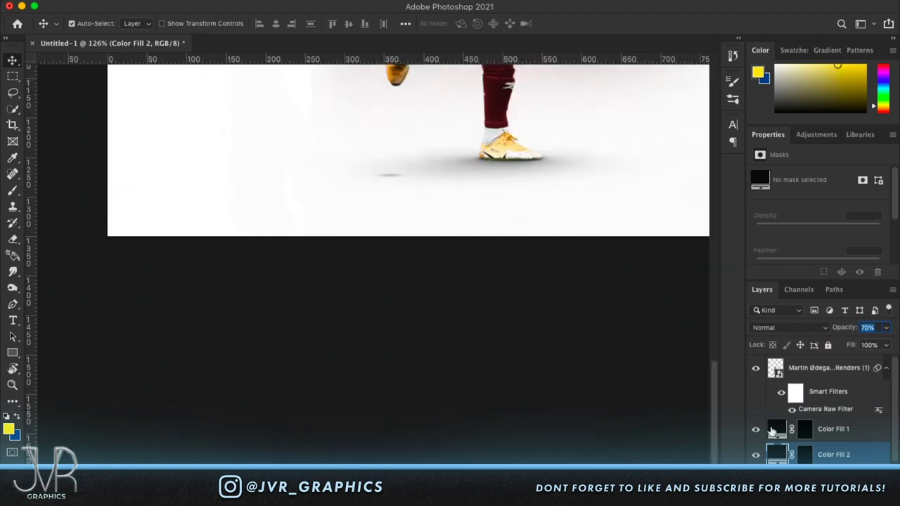
# - Set the opacity of both shadow fill layers to 90% and group the two layers
pyautogui.click(774, 431)
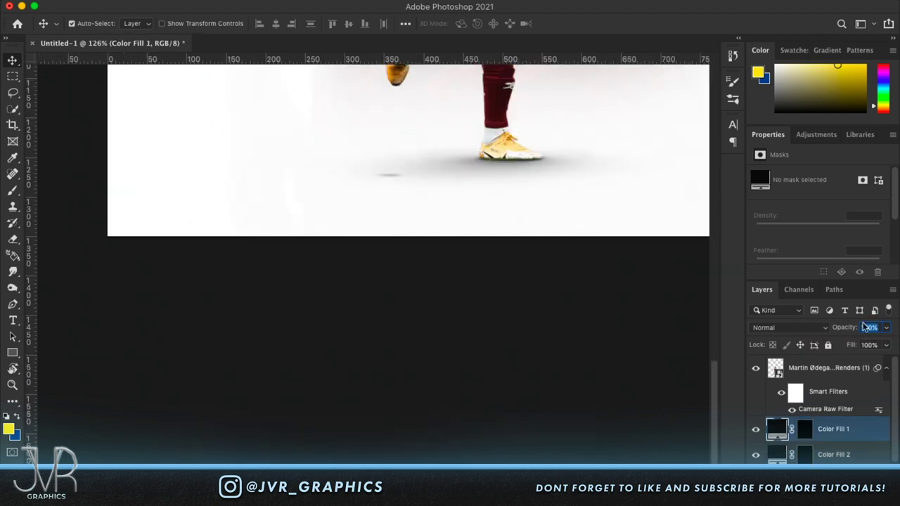
pyautogui.click(869, 329)
pyautogui.write('9')
pyautogui.scroll(-5, 633, 301)
pyautogui.keyDown('shift'); pyautogui.click(853, 454); pyautogui.keyUp('shift')
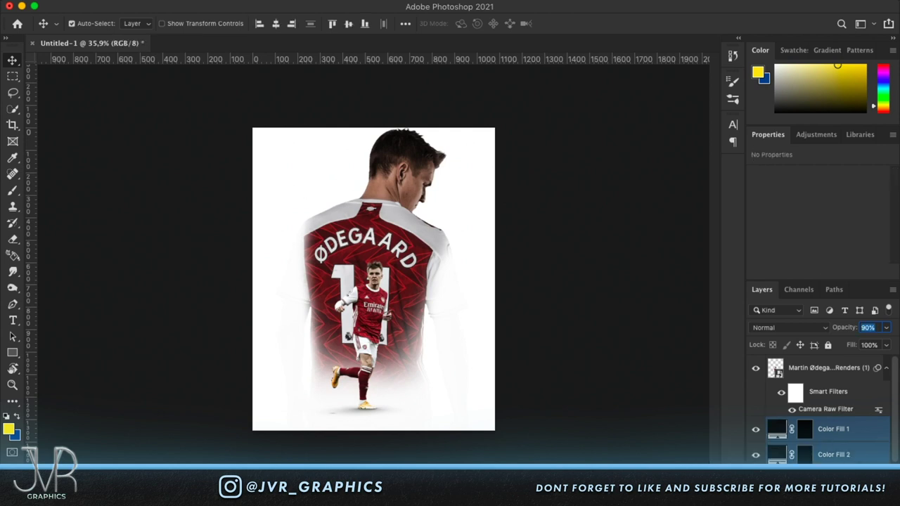
pyautogui.press('super+g')
# - Toggle the shadow group's visibility to compare the poster with and without the ground shadows, overall and close to the boots
pyautogui.click(756, 427)
pyautogui.click(756, 426)
pyautogui.click(757, 426)
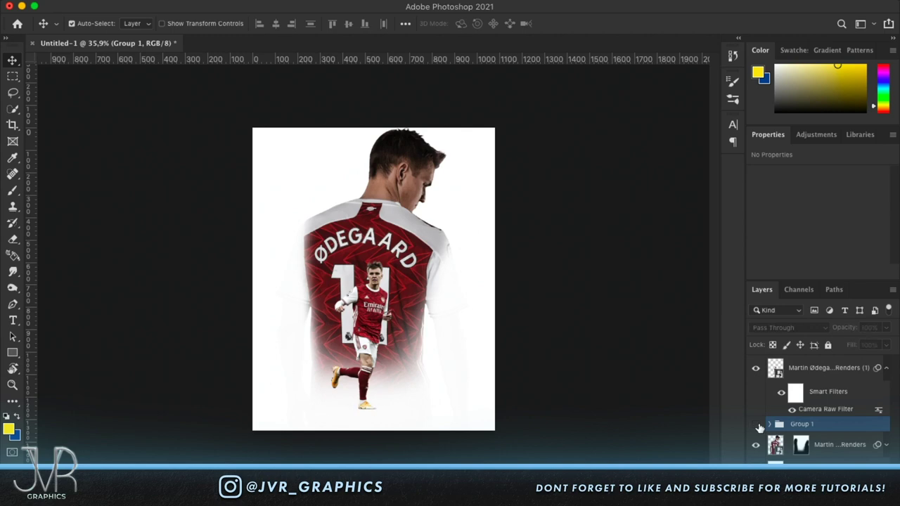
pyautogui.click(757, 425)
pyautogui.scroll(8, 436, 392)
pyautogui.scroll(-6, 436, 394)
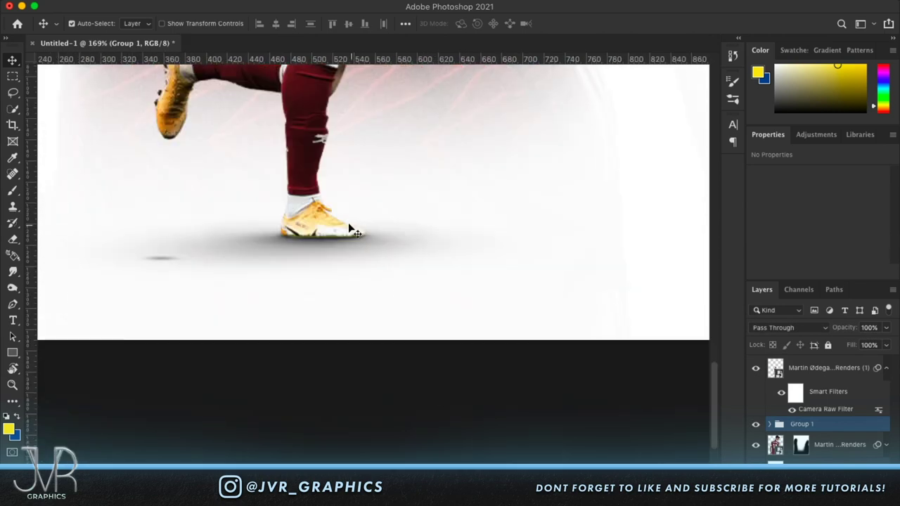
pyautogui.click(756, 425)
pyautogui.click(756, 426)
# - Fade the broad shadow beyond the planted boot's toe by painting black on the Color Fill 2 mask with a 63 px brush at 10% flow
pyautogui.click(815, 425)
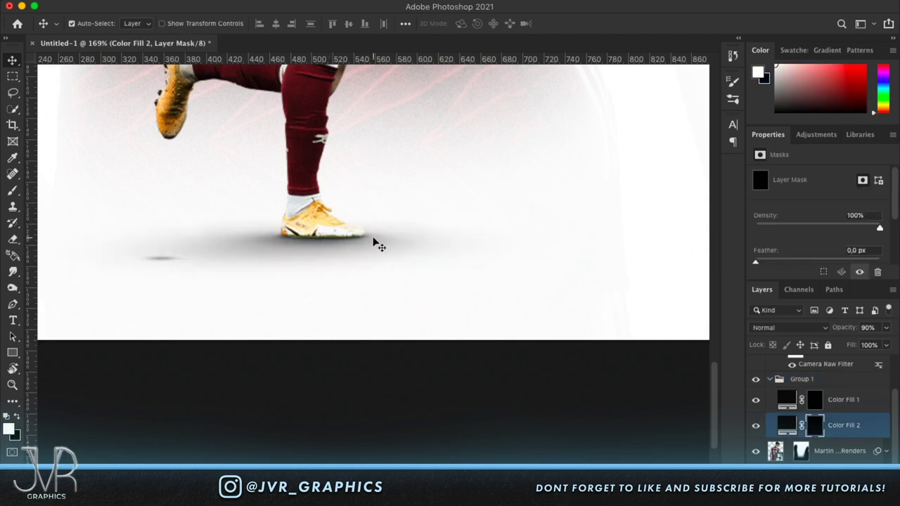
pyautogui.click(9, 192)
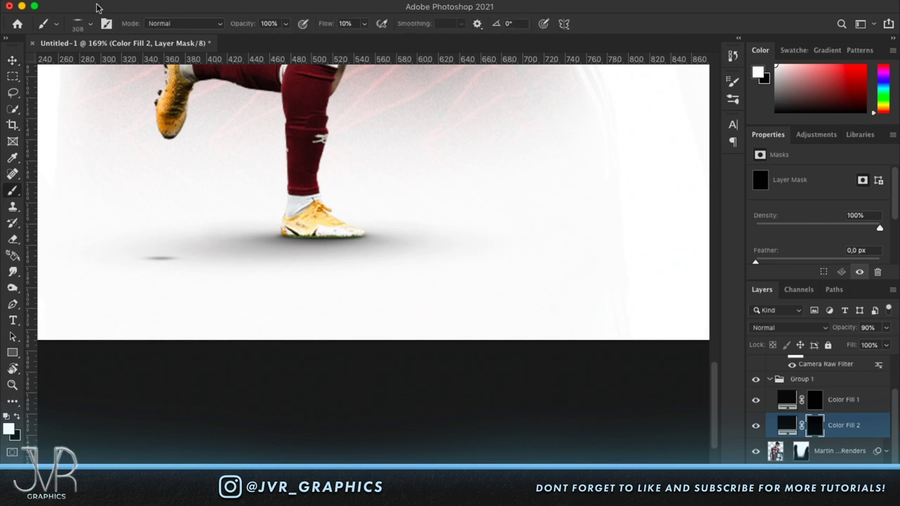
pyautogui.click(88, 24)
pyautogui.click(96, 62)
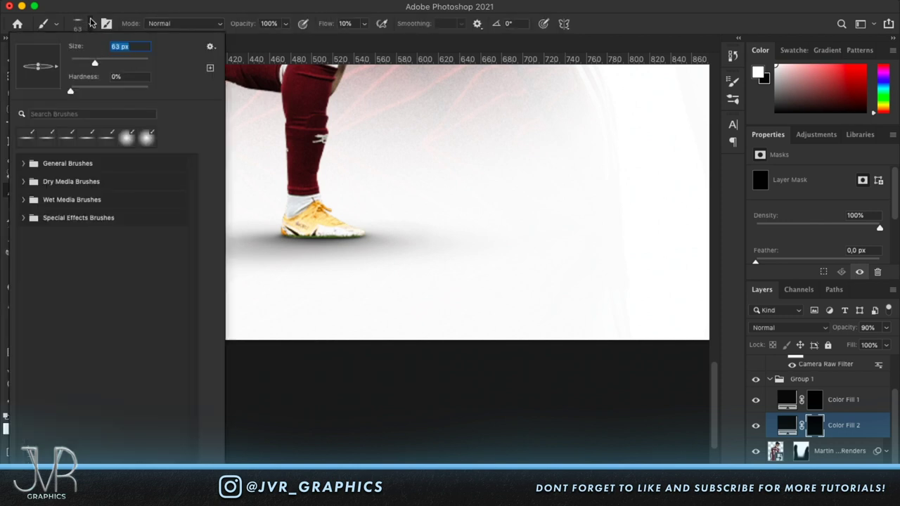
pyautogui.click(91, 23)
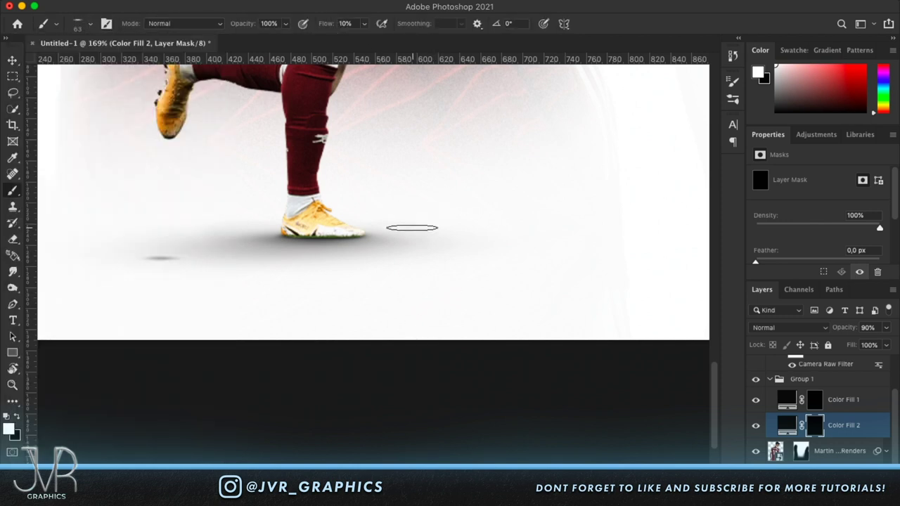
pyautogui.moveTo(409, 221); pyautogui.dragTo(406, 257)
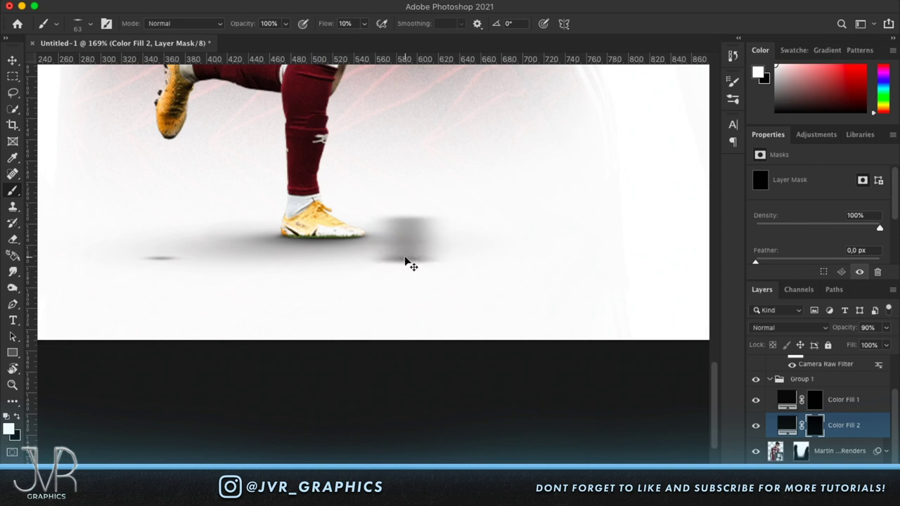
pyautogui.press('super+z')
pyautogui.press('x')
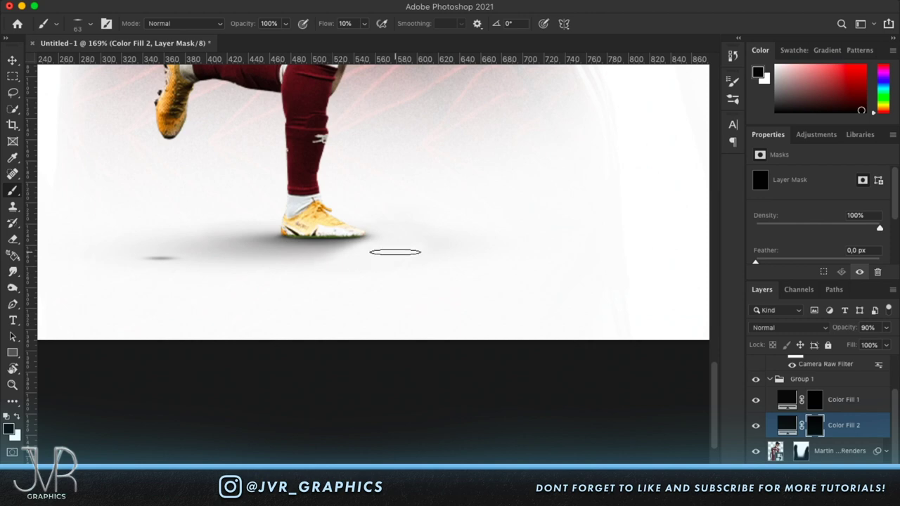
# - Toggle the shadow group's visibility to compare the whole poster with and without the revised ground shadows
pyautogui.scroll(-6, 392, 240)
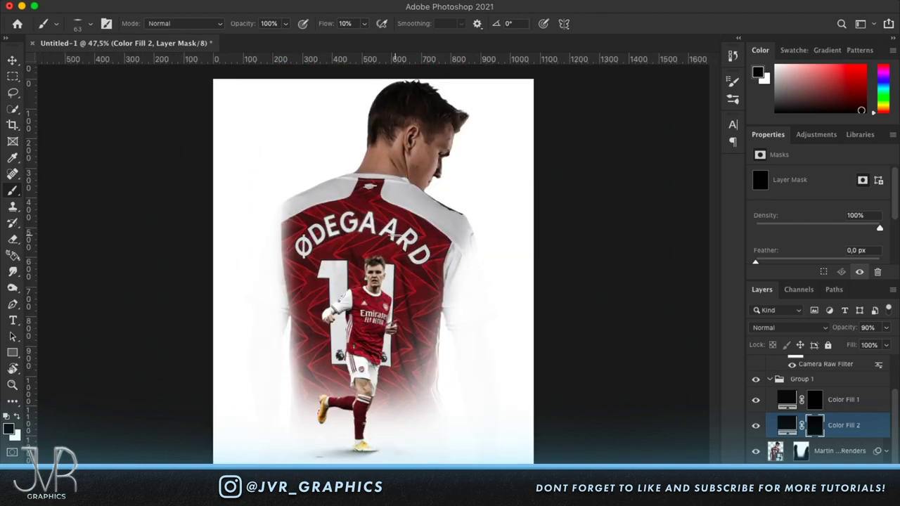
pyautogui.click(757, 380)
pyautogui.click(758, 380)
# - Deepen the soft shadow under the raised boot with white dabs on the Color Fill 2 mask, using a 130 px brush at 10% flow
pyautogui.scroll(5, 453, 394)
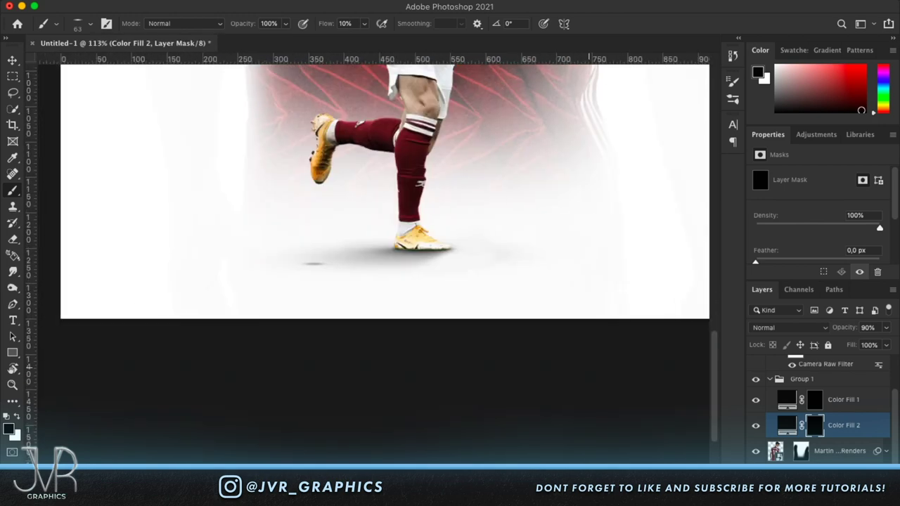
pyautogui.scroll(3, 493, 395)
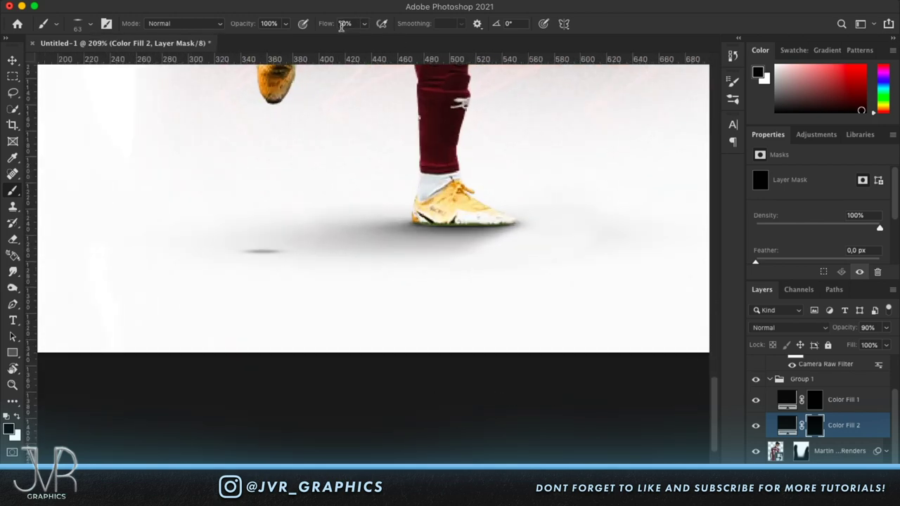
pyautogui.click(90, 26)
pyautogui.write('130')
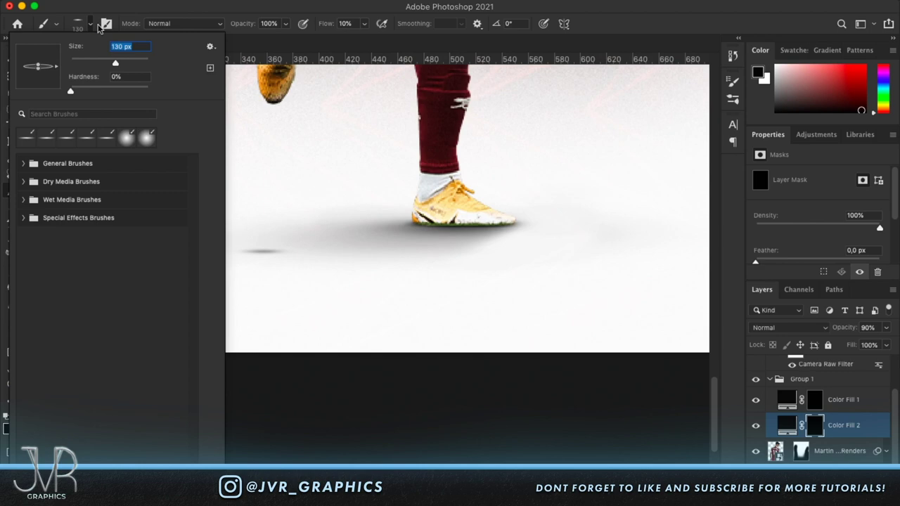
pyautogui.press('Return')
pyautogui.press('x')
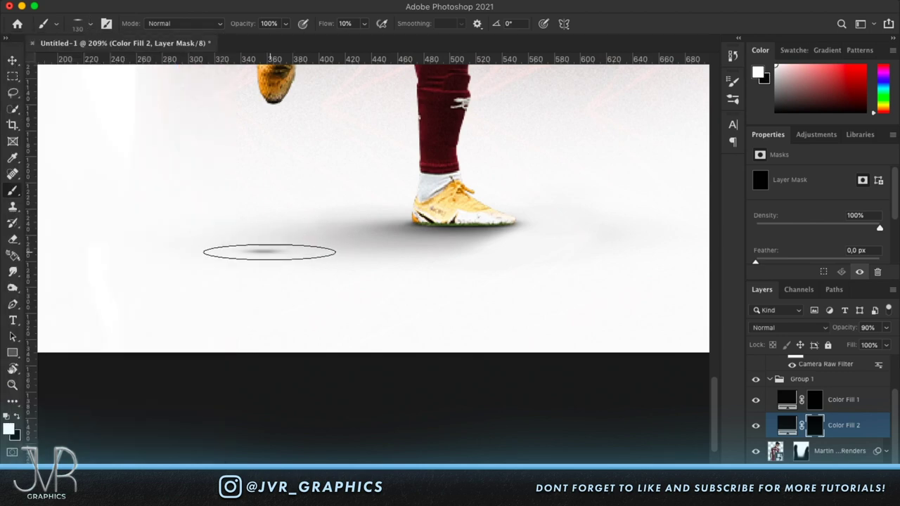
pyautogui.click(273, 252)
pyautogui.click(272, 251)
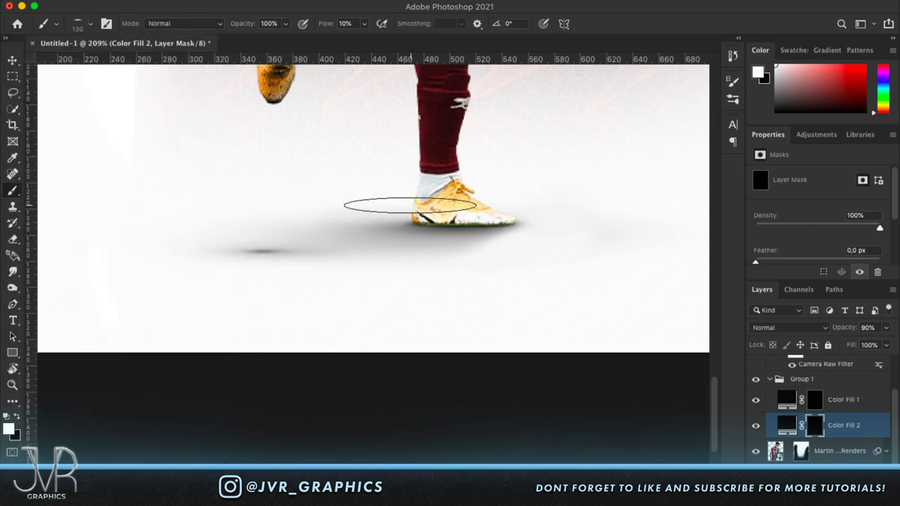
# - Collapse the shadow group, then add a white Solid Color fill layer above the small player render and clip it to that render
pyautogui.press('super+minus')
pyautogui.scroll(-5, 410, 206)
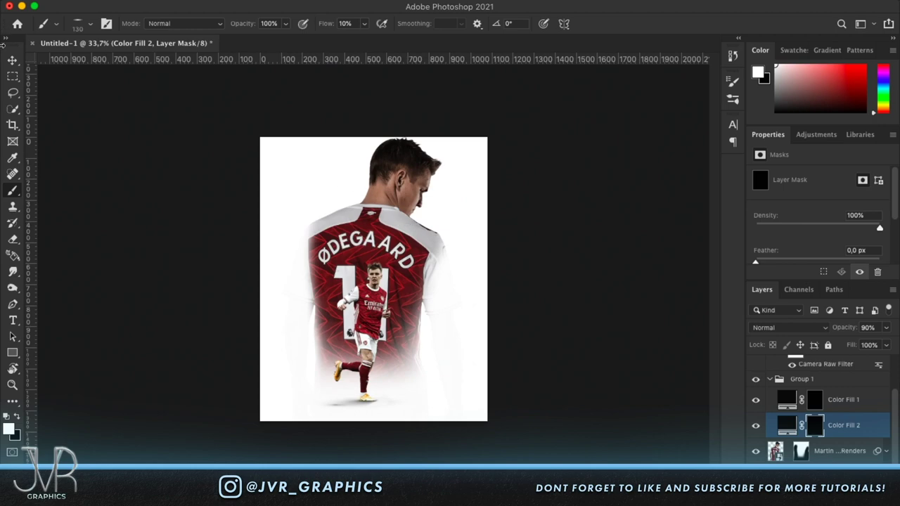
pyautogui.click(13, 60)
pyautogui.scroll(2, 574, 247)
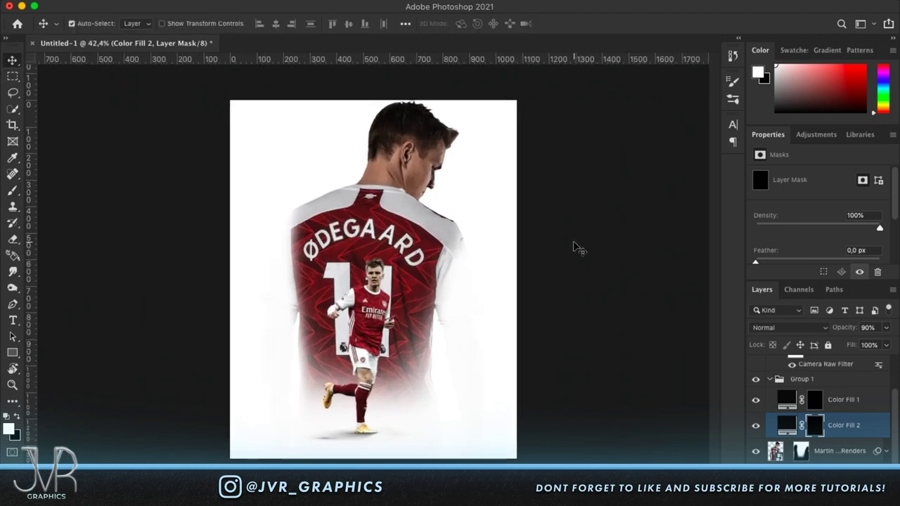
pyautogui.scroll(5, 514, 337)
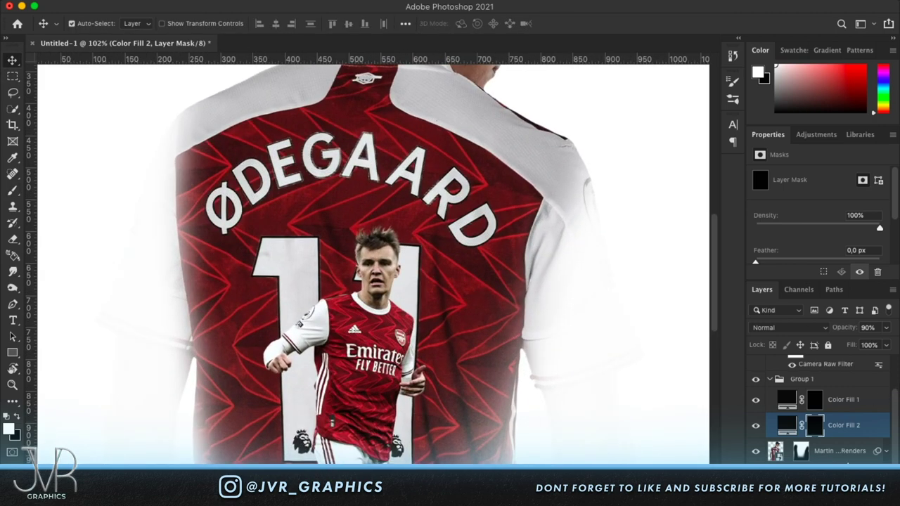
pyautogui.click(772, 379)
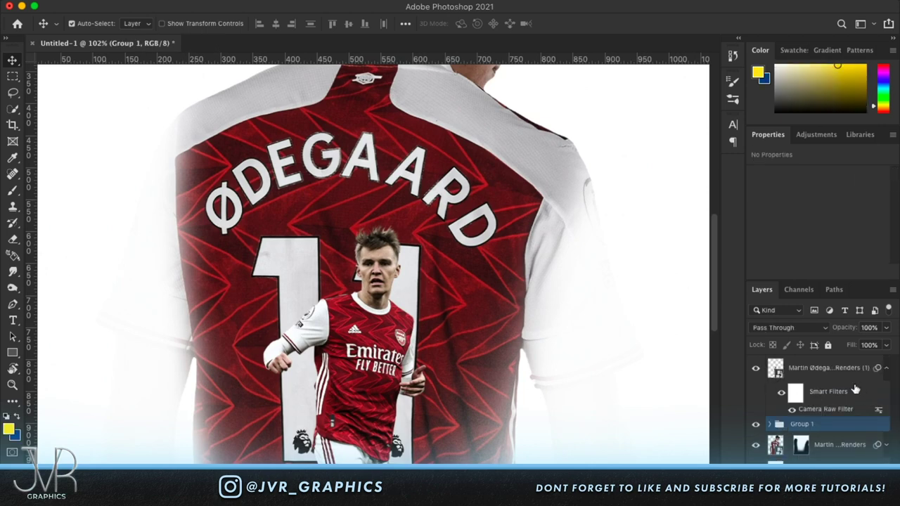
pyautogui.click(830, 373)
pyautogui.click(830, 473)
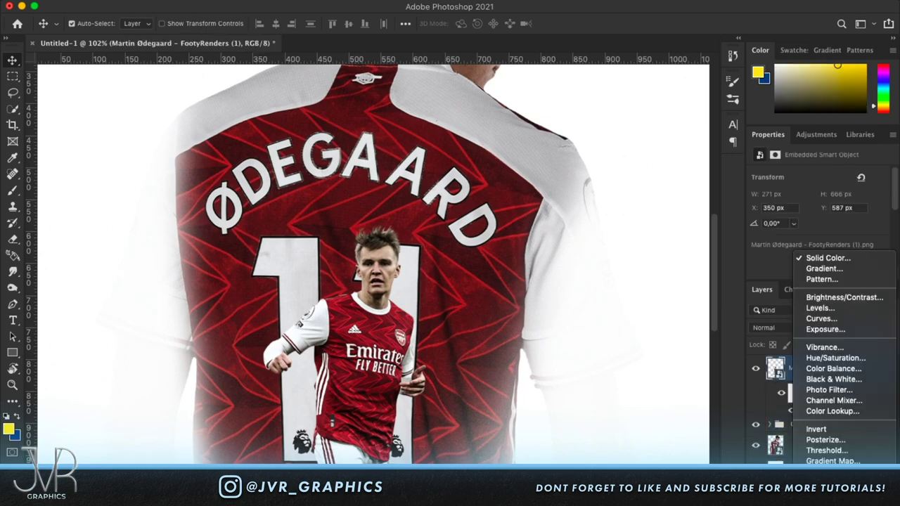
pyautogui.click(809, 258)
pyautogui.moveTo(565, 299); pyautogui.dragTo(517, 265)
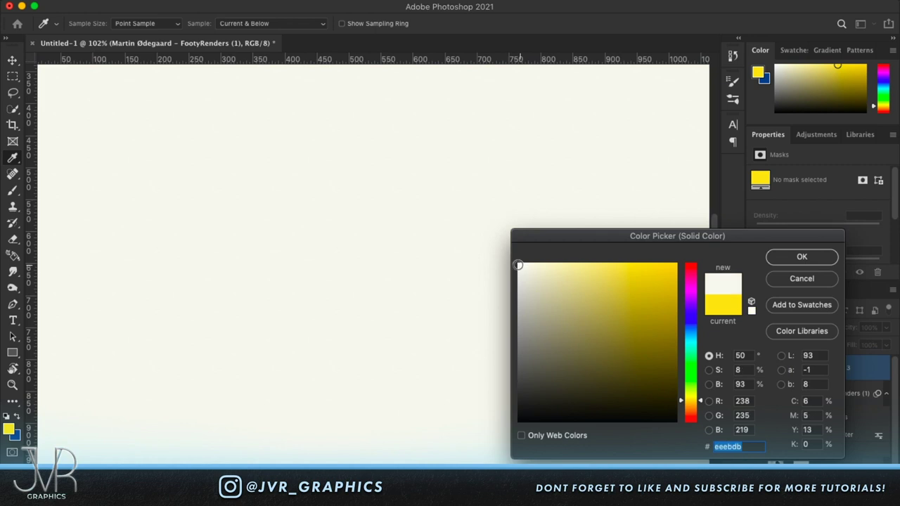
pyautogui.click(780, 259)
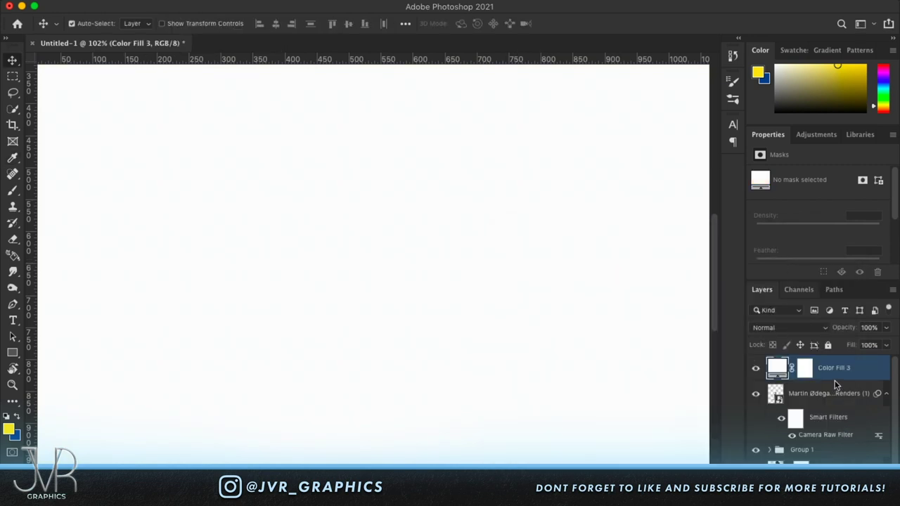
pyautogui.keyDown('alt'); pyautogui.click(848, 383); pyautogui.keyUp('alt')
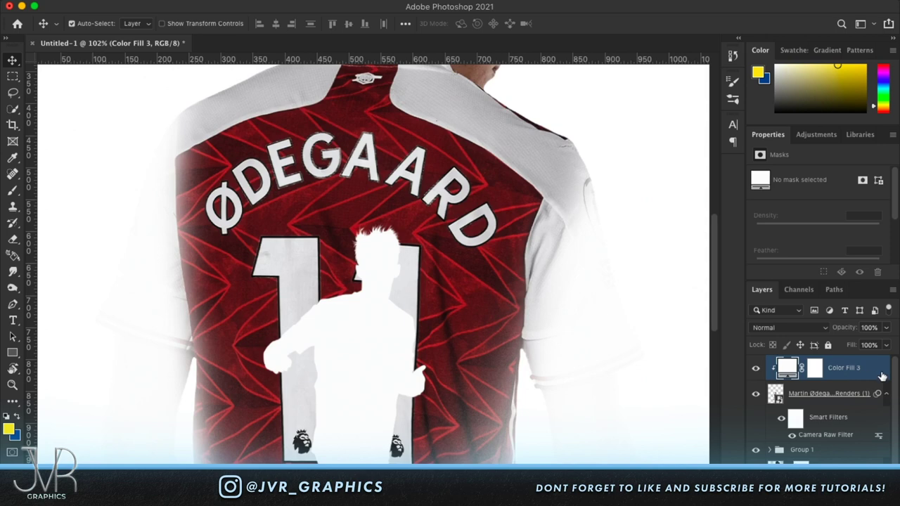
# - Restrict the white fill to the player's highlights by splitting its Blend If underlying-layer black slider to 152 / 219
pyautogui.doubleClick(879, 376)
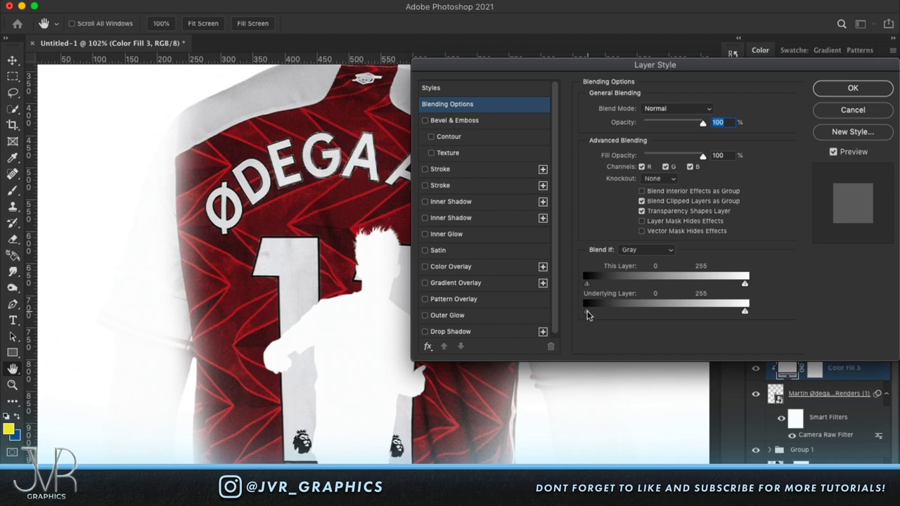
pyautogui.moveTo(618, 314); pyautogui.dragTo(689, 320)
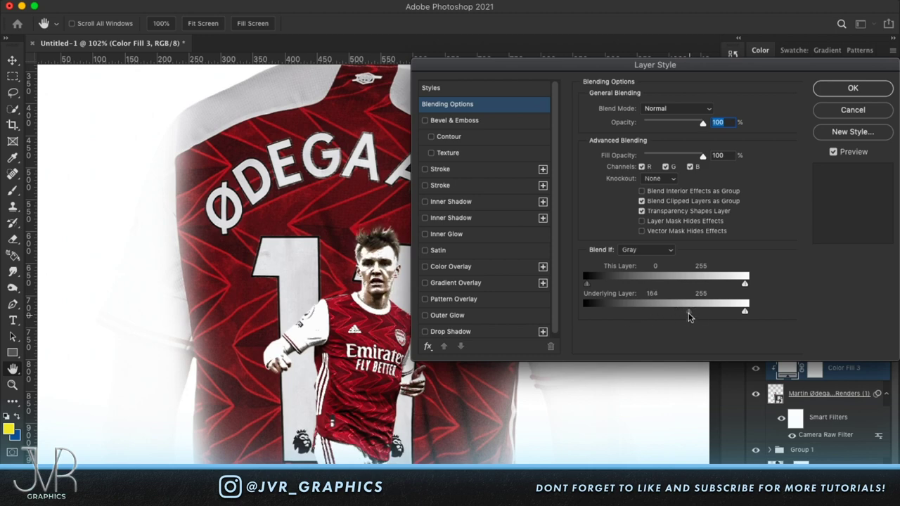
pyautogui.press('alt')
pyautogui.moveTo(683, 315)
pyautogui.mouseDown()
pyautogui.moveTo(675, 315)
pyautogui.moveTo(722, 315)
pyautogui.moveTo(686, 315)
pyautogui.mouseUp()
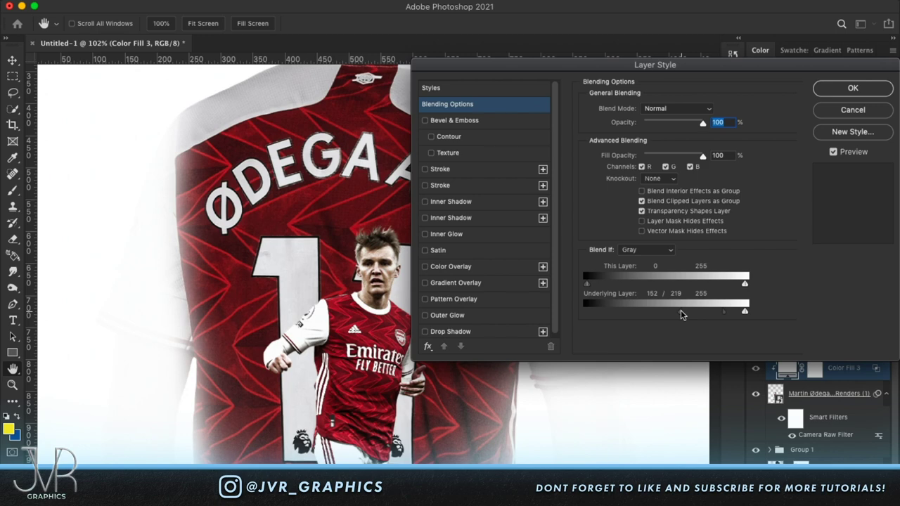
pyautogui.click(847, 89)
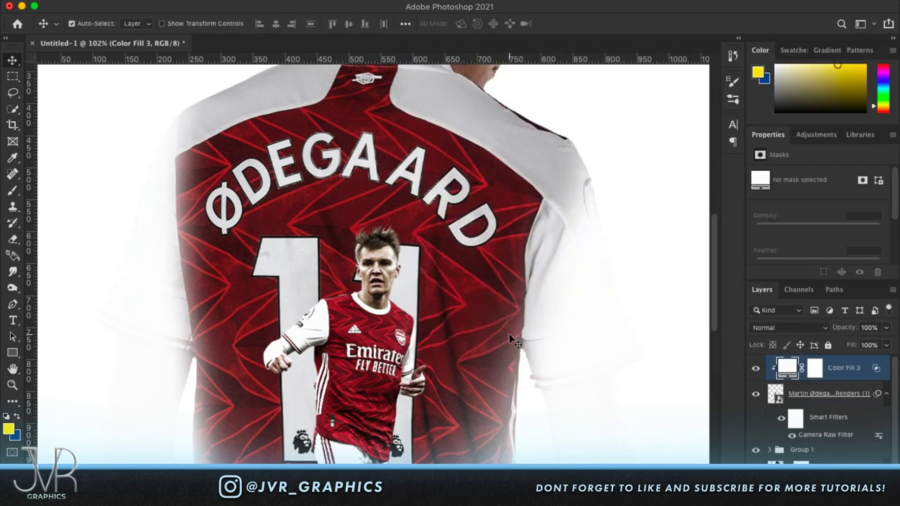
# - Toggle the Color Fill 3 layer's visibility to compare the brightened highlights on the running player's upper body and legs
pyautogui.press('super+plus')
pyautogui.press('super+plus')
pyautogui.click(758, 369)
pyautogui.click(758, 369)
pyautogui.press('super+minus')
pyautogui.press('super+minus')
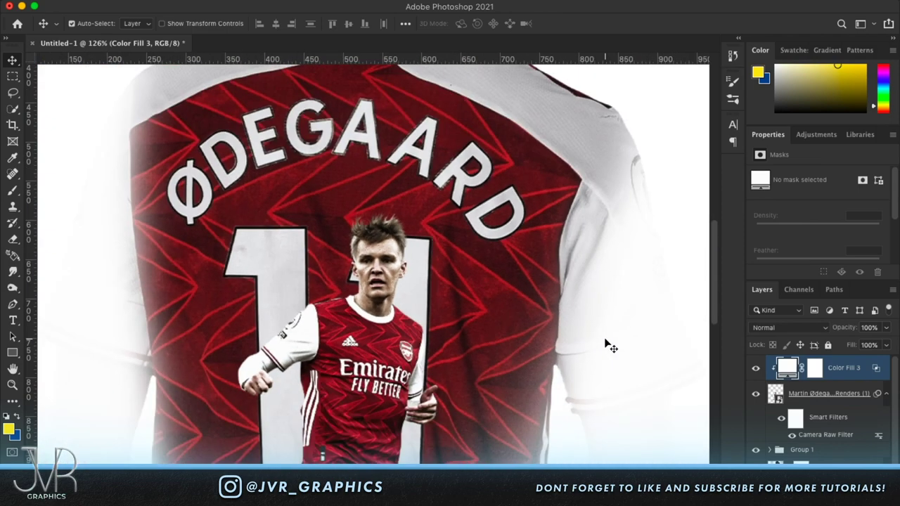
pyautogui.scroll(-5, 605, 344)
pyautogui.scroll(-3, 605, 344)
pyautogui.scroll(2, 605, 344)
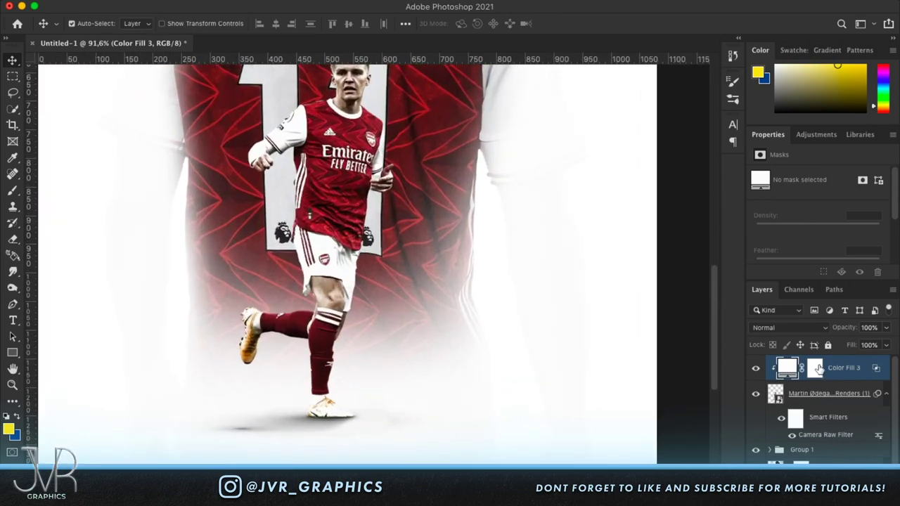
pyautogui.click(816, 369)
pyautogui.click(757, 368)
pyautogui.click(756, 368)
pyautogui.click(756, 368)
pyautogui.click(756, 369)
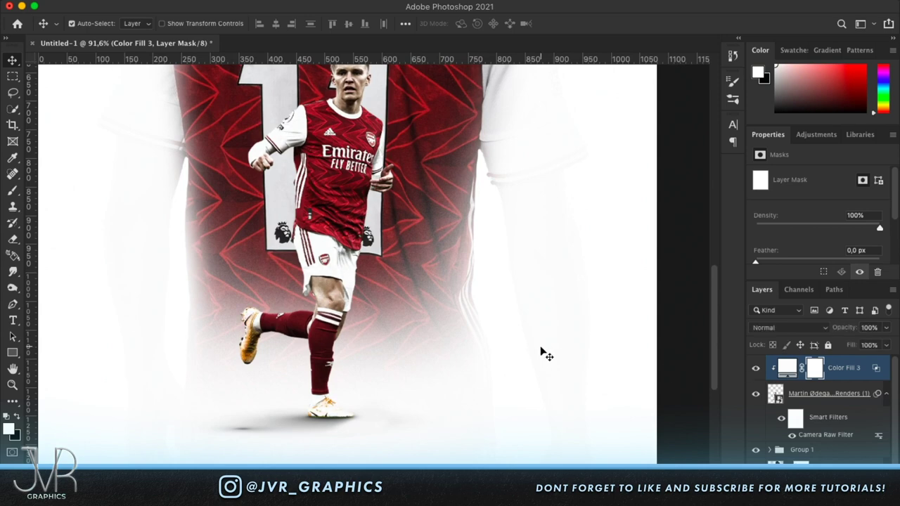
# - Add a near-black #070707 Solid Color fill layer above Color Fill 3 and clip it to the running player
pyautogui.scroll(3, 542, 353)
pyautogui.scroll(1, 542, 353)
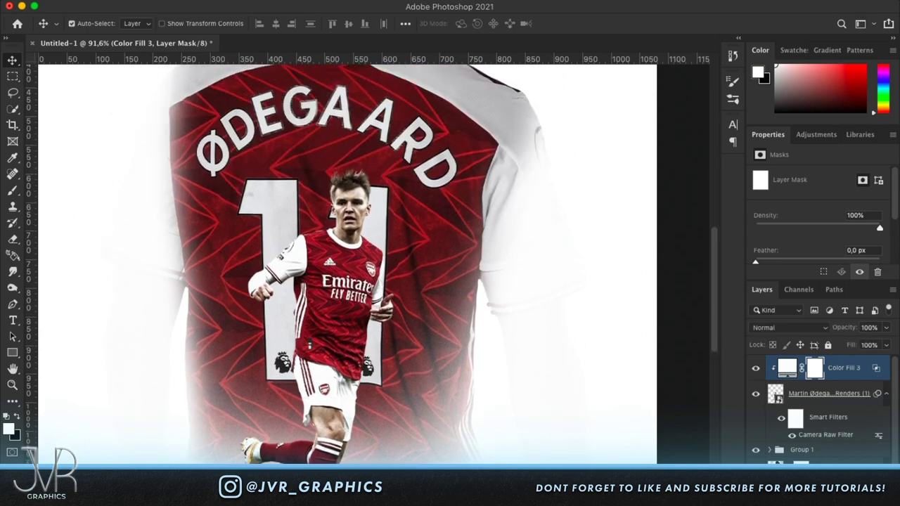
pyautogui.click(827, 498)
pyautogui.click(826, 254)
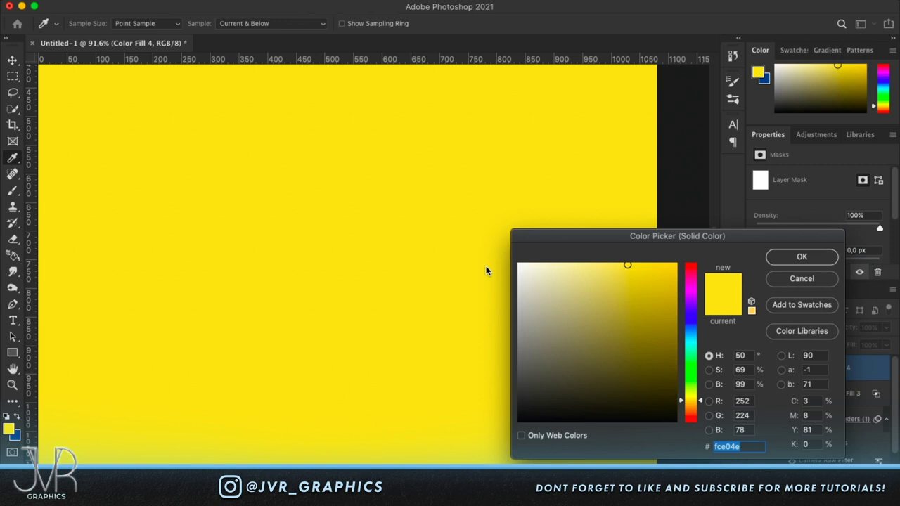
pyautogui.click(523, 417)
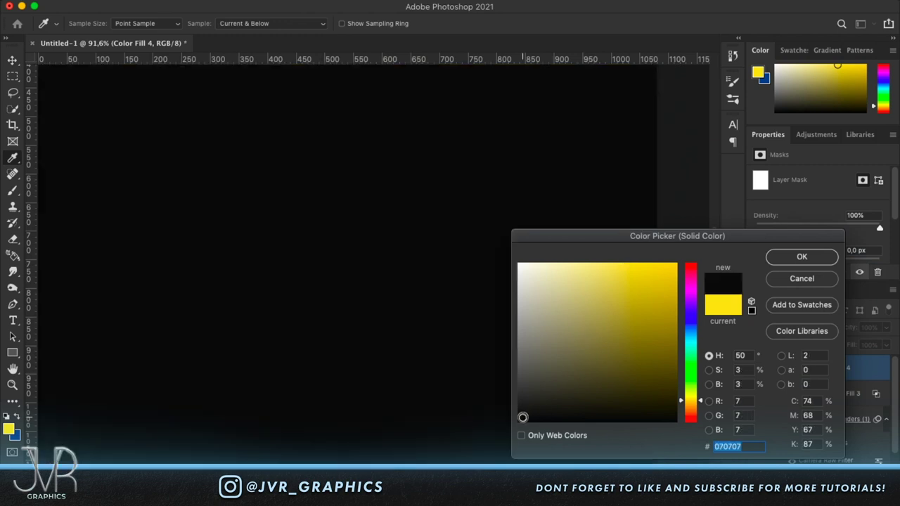
pyautogui.click(802, 257)
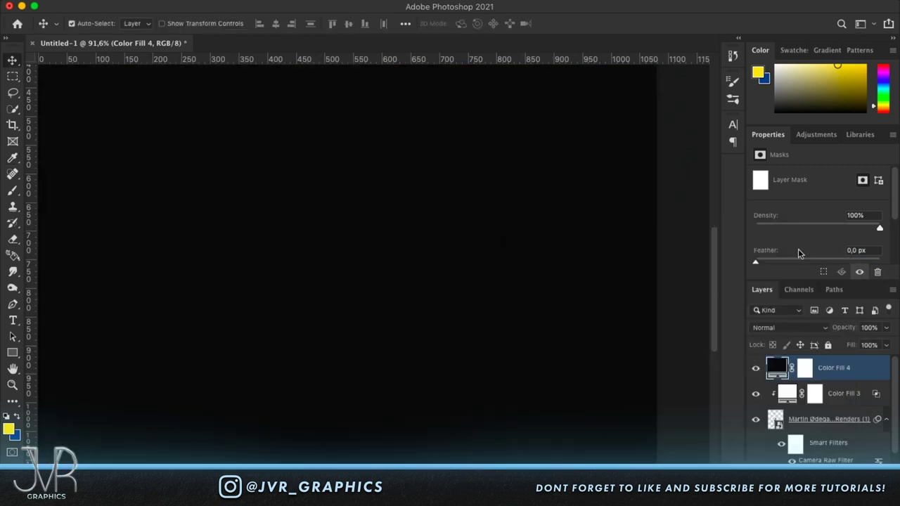
pyautogui.keyDown('alt'); pyautogui.click(832, 381); pyautogui.keyUp('alt')
# - Restrict the near-black fill to the player's shadows by splitting its Blend If underlying-layer white slider to 17 / 58
pyautogui.doubleClick(884, 380)
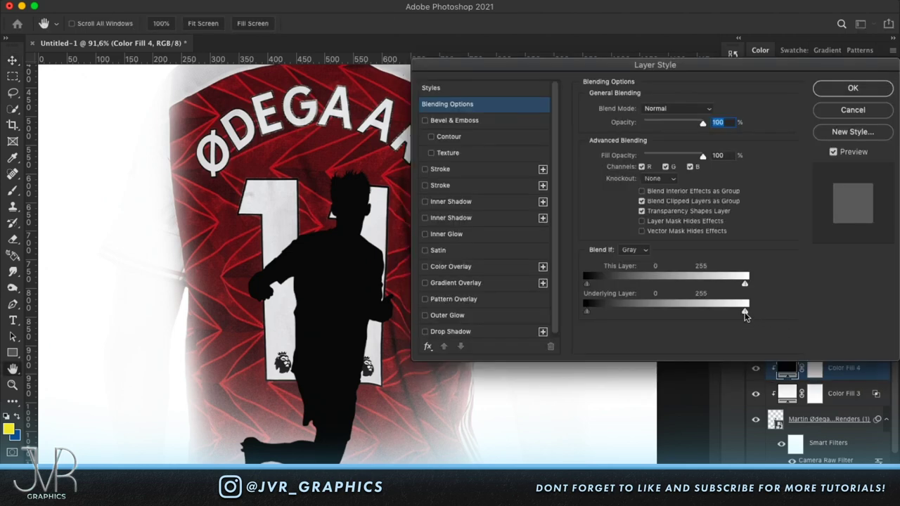
pyautogui.moveTo(745, 313); pyautogui.dragTo(661, 312)
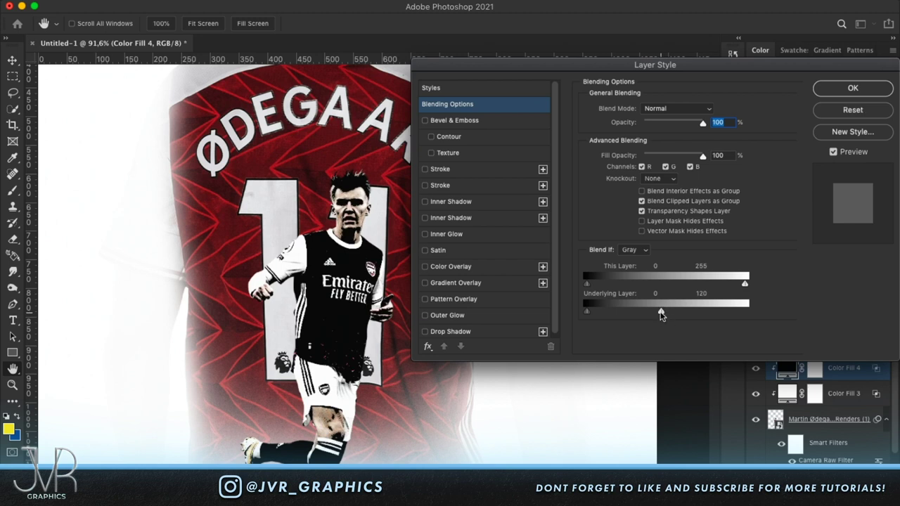
pyautogui.moveTo(661, 312); pyautogui.dragTo(629, 315)
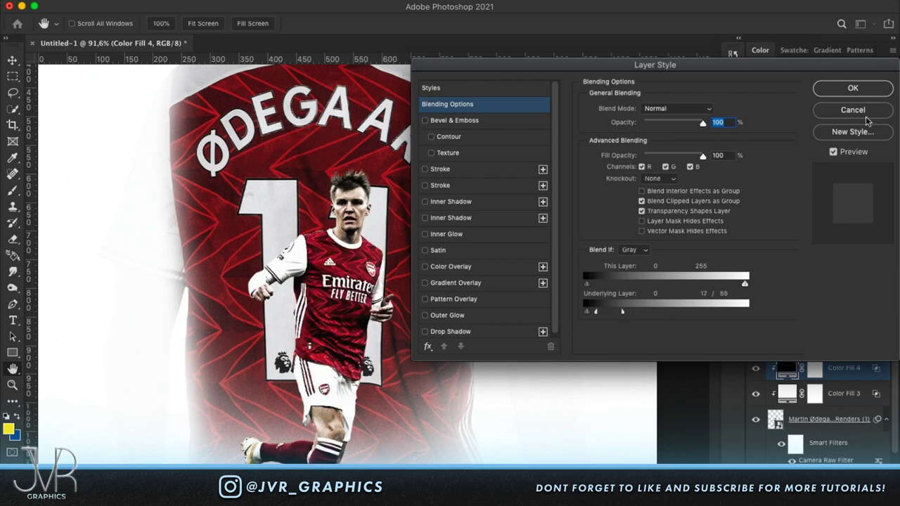
pyautogui.click(854, 89)
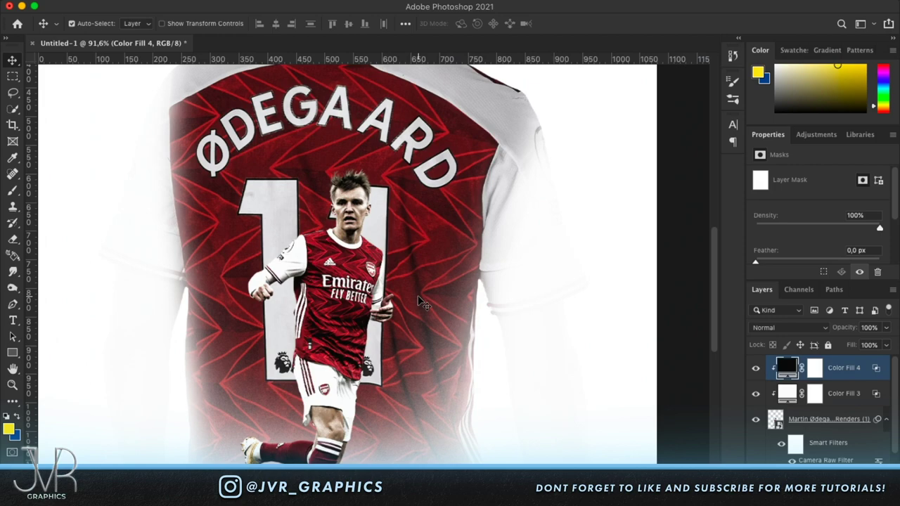
# - Invert the layer mask of the near-black fill above the running player to black
pyautogui.scroll(5, 422, 303)
pyautogui.click(816, 372)
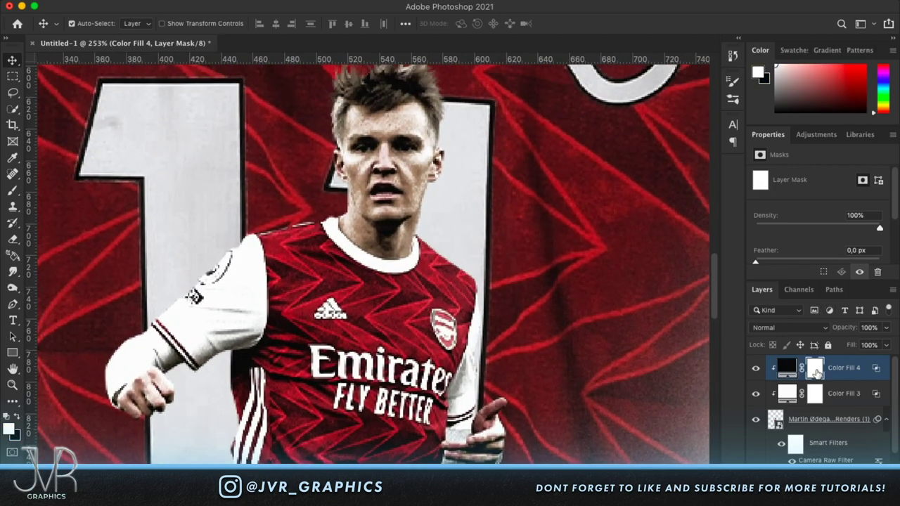
pyautogui.press('super+i')
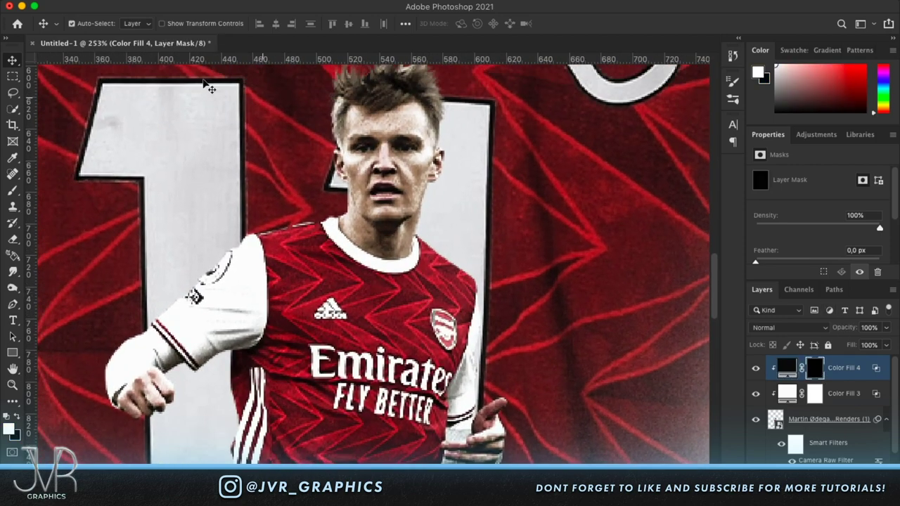
# - Set up the Brush tool with a soft round tip from General Brushes at 35 px
pyautogui.click(13, 190)
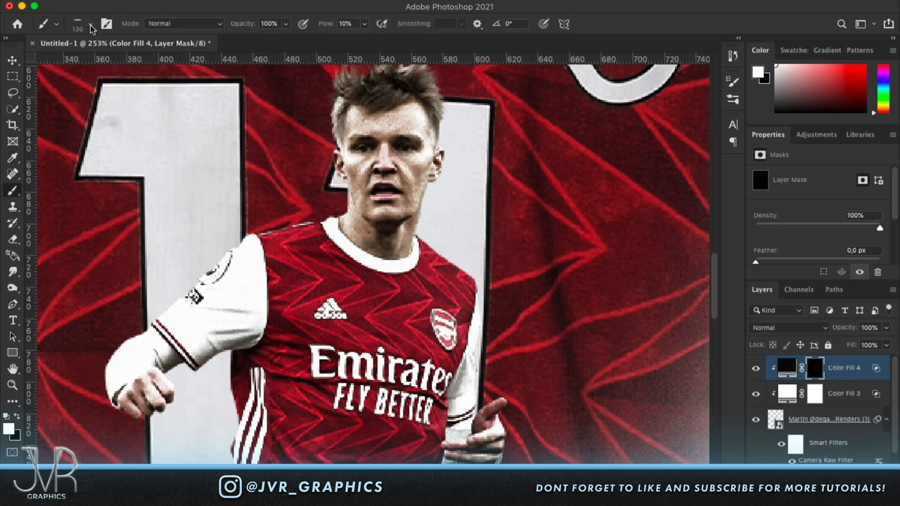
pyautogui.click(90, 28)
pyautogui.moveTo(98, 65); pyautogui.dragTo(90, 62)
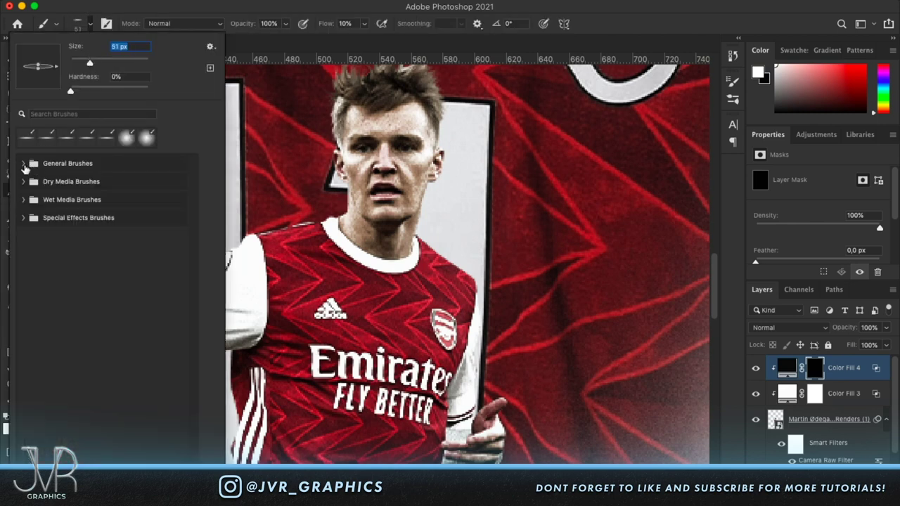
pyautogui.click(24, 166)
pyautogui.click(41, 181)
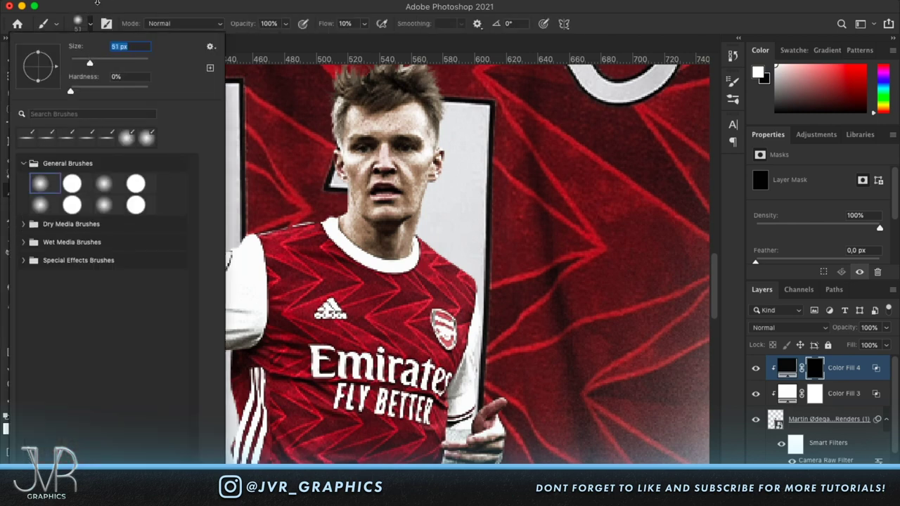
pyautogui.moveTo(86, 62); pyautogui.dragTo(82, 62)
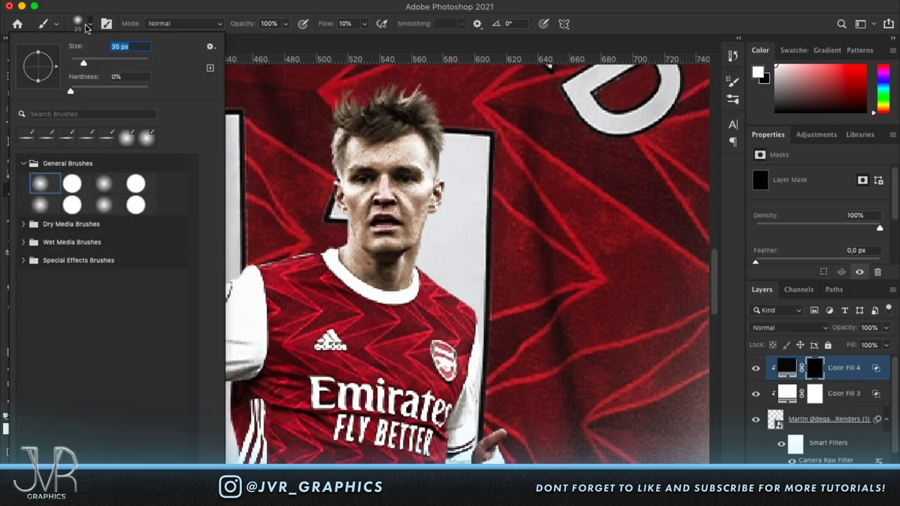
pyautogui.click(85, 26)
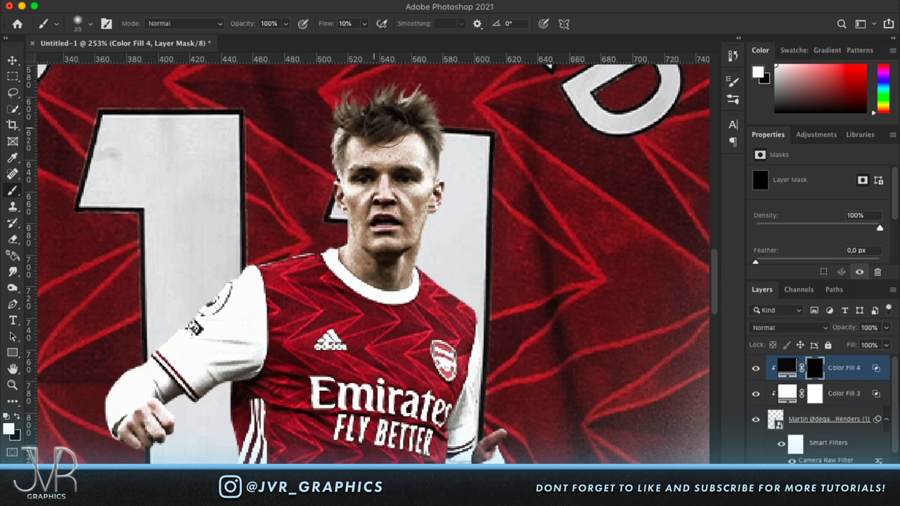
# - Paint white on the near-black fill's mask to deepen shadows on the running player's face, arms, shirt, shorts and legs
pyautogui.click(759, 369)
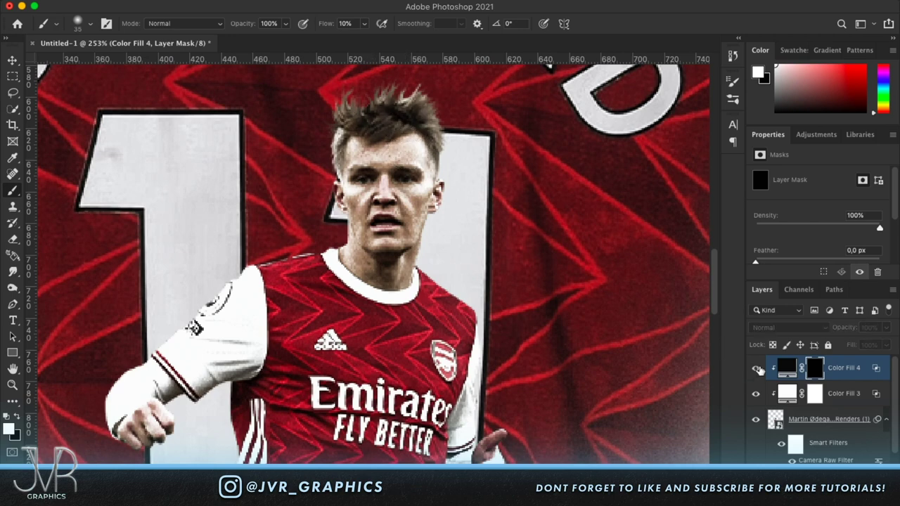
pyautogui.hscroll(-5, 281, 365)
pyautogui.scroll(-2, 281, 365)
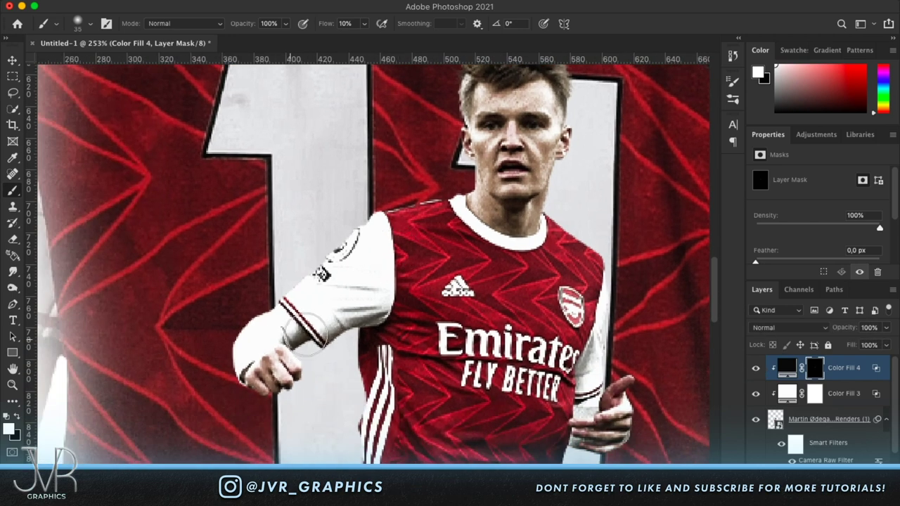
pyautogui.scroll(-5, 373, 369)
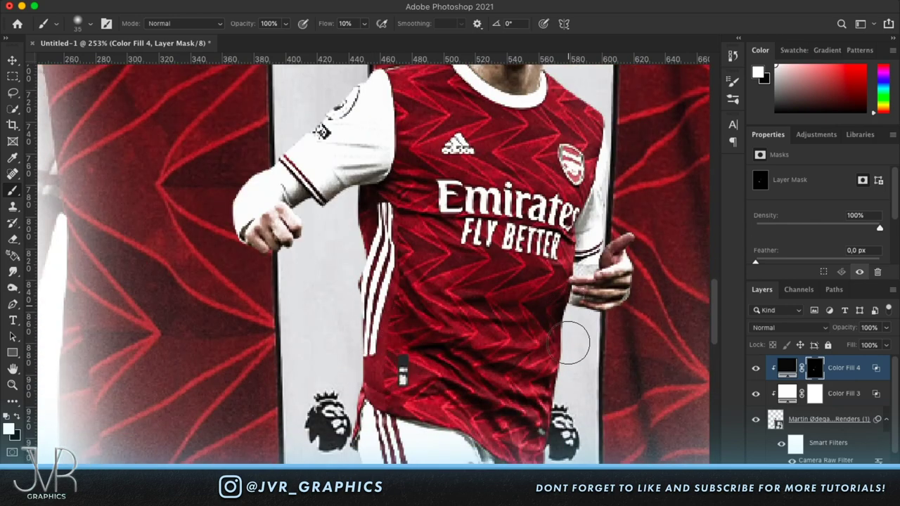
pyautogui.scroll(-5, 550, 399)
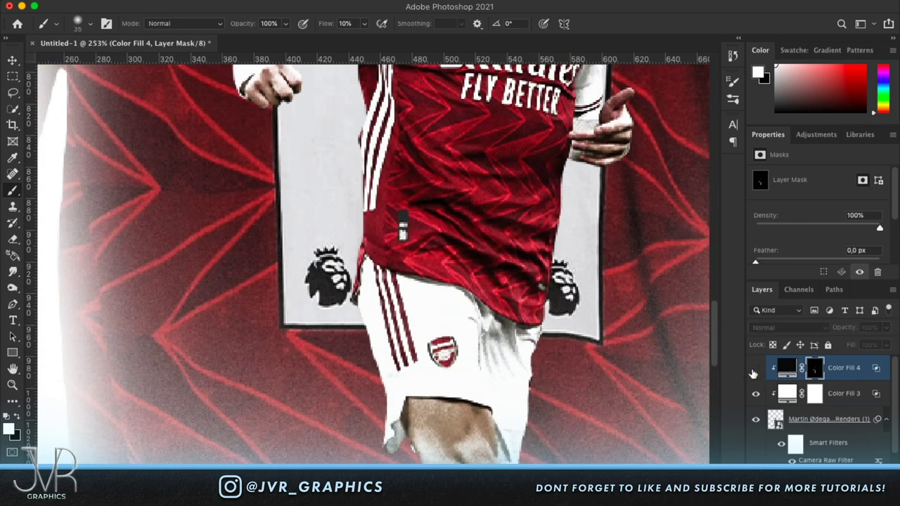
pyautogui.scroll(-10, 624, 332)
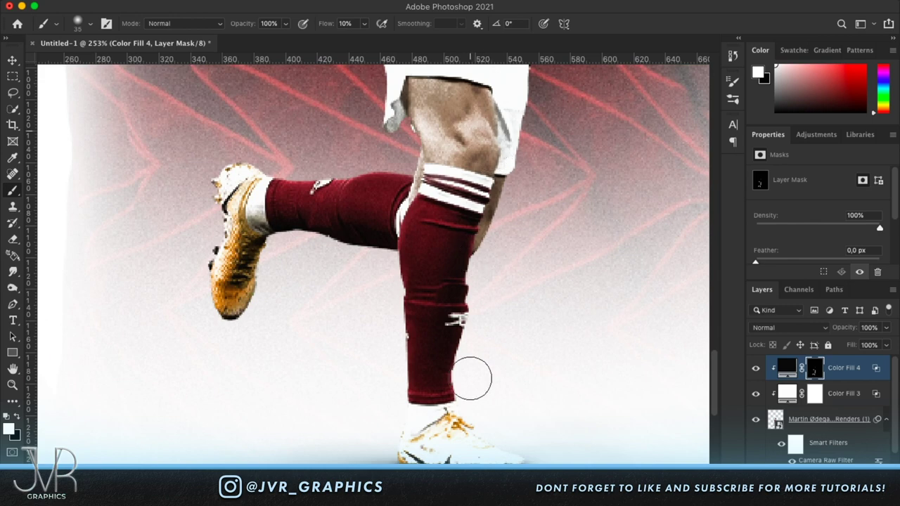
pyautogui.scroll(-6, 469, 285)
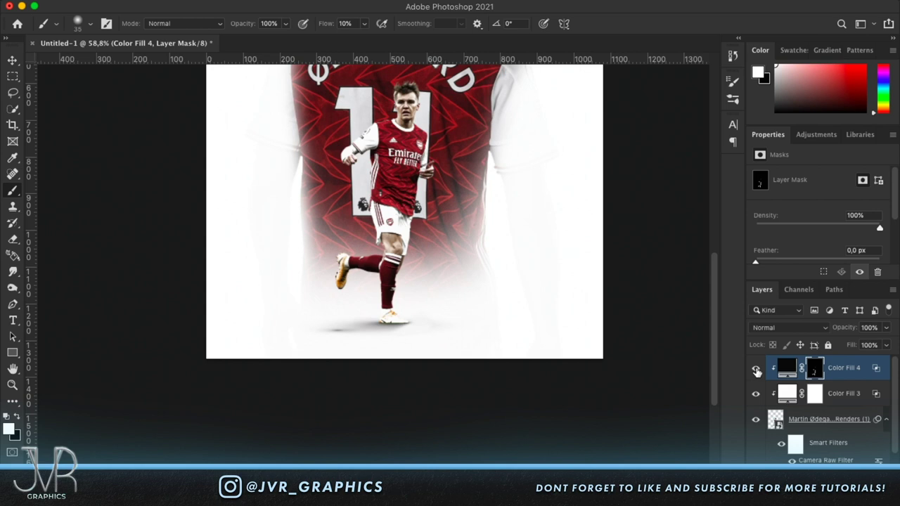
# - Target the layer mask of the large back-view player and set the soft brush size to 97 px
pyautogui.click(10, 61)
pyautogui.scroll(5, 443, 244)
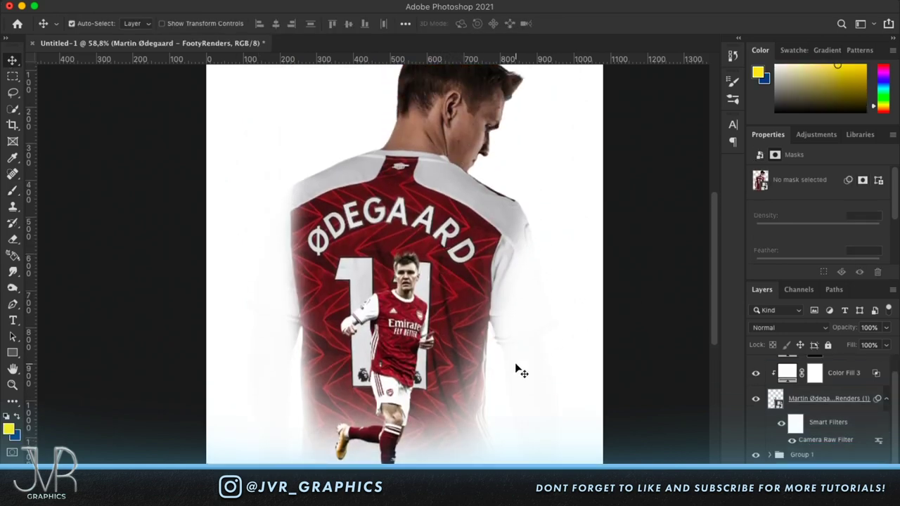
pyautogui.scroll(5, 502, 326)
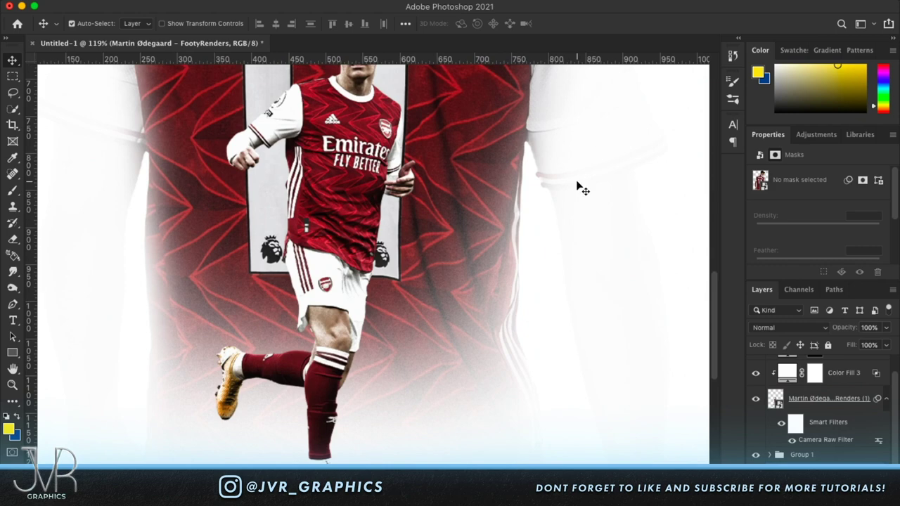
pyautogui.scroll(5, 574, 211)
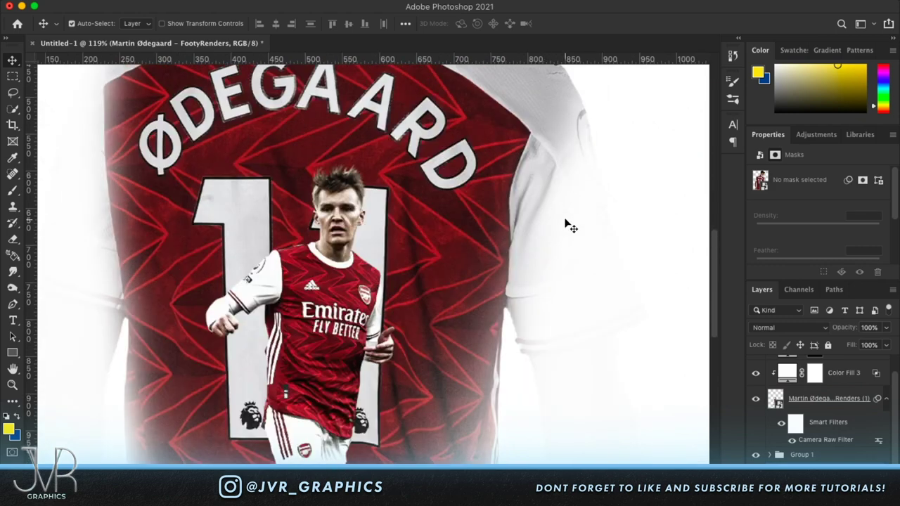
pyautogui.click(803, 477)
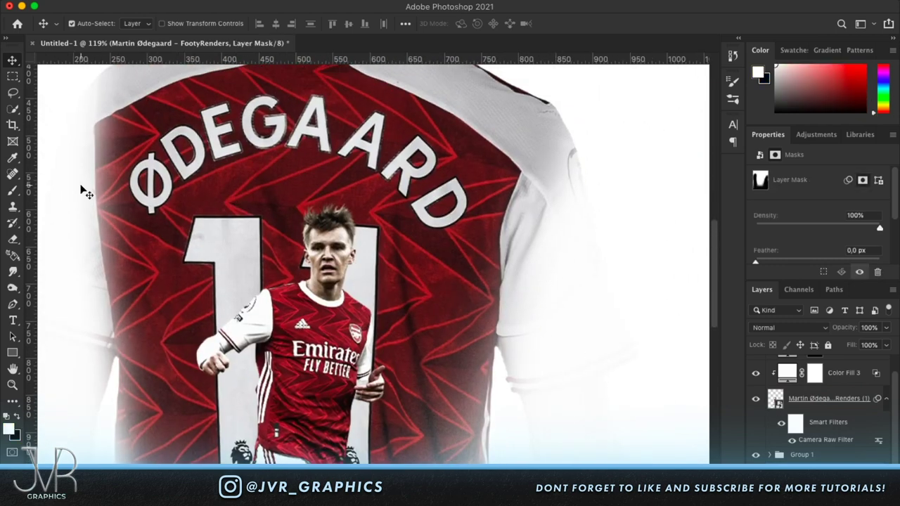
pyautogui.click(13, 189)
pyautogui.click(87, 25)
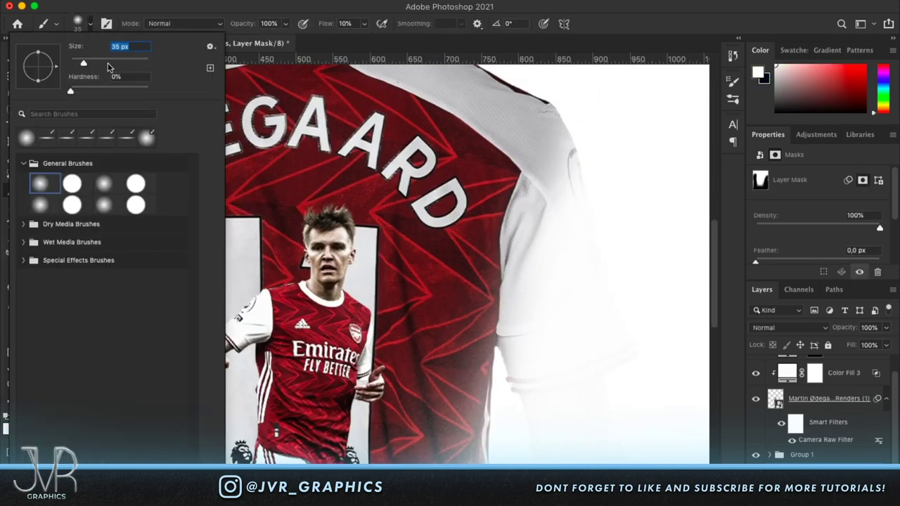
pyautogui.click(88, 25)
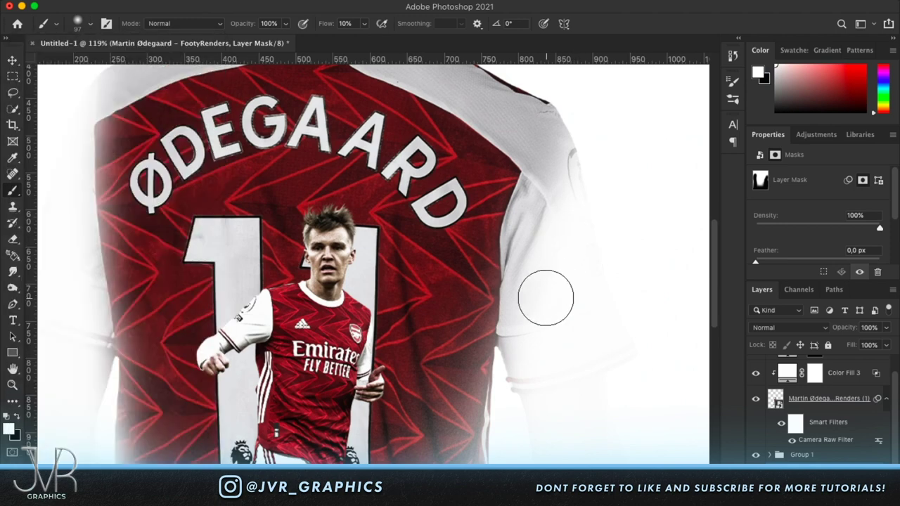
# - Paint black on the large player's mask to fade both sleeves and the outer edges of the shirt into the white background
pyautogui.press('x')
pyautogui.moveTo(503, 394)
pyautogui.mouseDown()
pyautogui.moveTo(518, 337)
pyautogui.moveTo(508, 363)
pyautogui.moveTo(498, 343)
pyautogui.moveTo(545, 292)
pyautogui.moveTo(507, 351)
pyautogui.moveTo(515, 406)
pyautogui.mouseUp()
pyautogui.moveTo(579, 202); pyautogui.dragTo(581, 121)
pyautogui.hscroll(-4, 581, 120)
pyautogui.moveTo(235, 289)
pyautogui.mouseDown()
pyautogui.moveTo(213, 207)
pyautogui.moveTo(207, 266)
pyautogui.moveTo(192, 169)
pyautogui.moveTo(197, 70)
pyautogui.moveTo(193, 261)
pyautogui.moveTo(199, 227)
pyautogui.mouseUp()
pyautogui.press('super+minus')
pyautogui.press('super+minus')
pyautogui.press('super+minus')
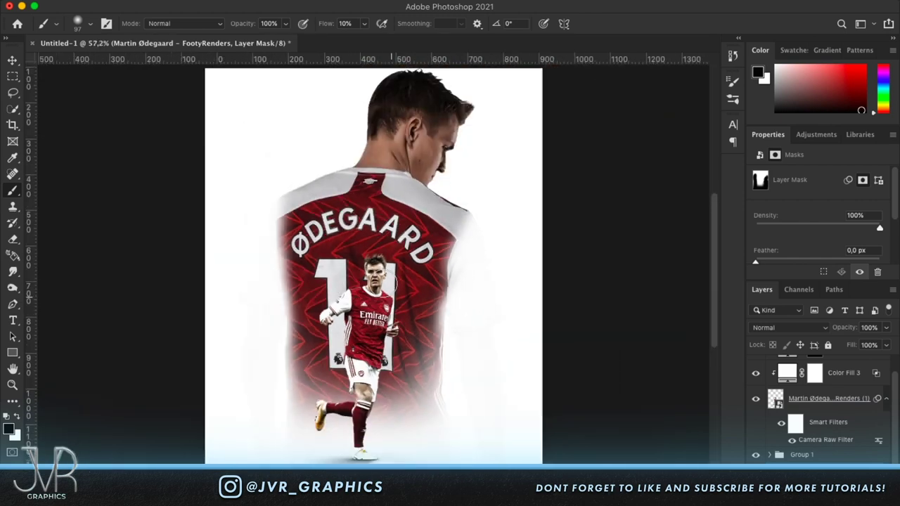
pyautogui.moveTo(465, 287)
pyautogui.mouseDown()
pyautogui.moveTo(457, 285)
pyautogui.moveTo(444, 370)
pyautogui.moveTo(458, 258)
pyautogui.moveTo(478, 205)
pyautogui.mouseUp()
# - Add a white #ffffff Solid Color fill layer above the large back-view player and clip it to that layer
pyautogui.scroll(4, 476, 214)
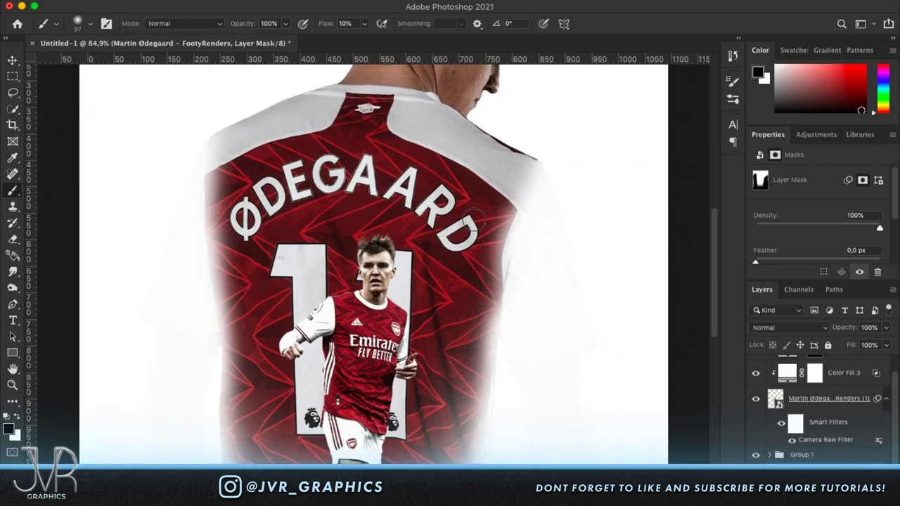
pyautogui.scroll(4, 474, 220)
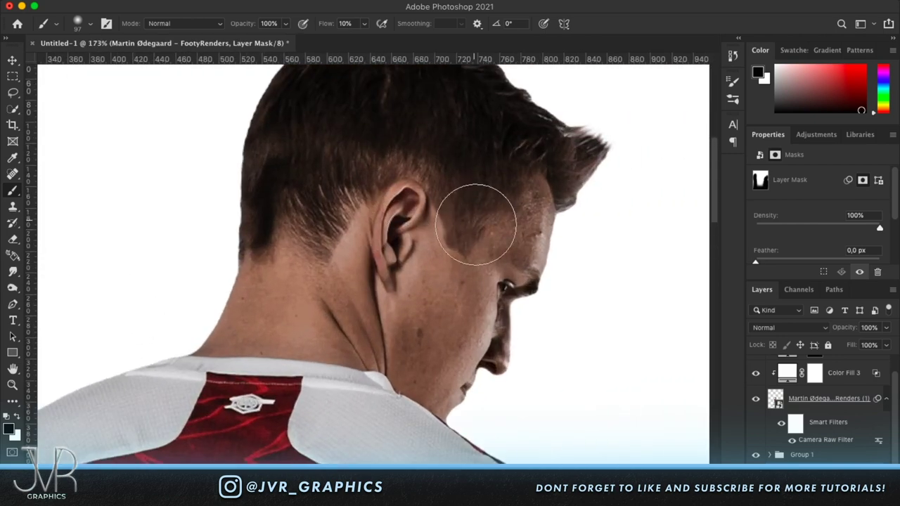
pyautogui.scroll(-8, 466, 294)
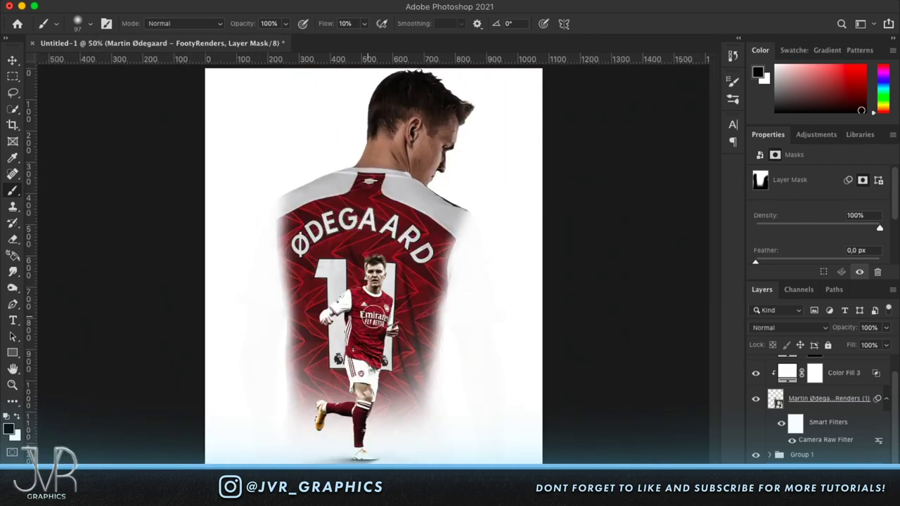
pyautogui.scroll(8, 585, 347)
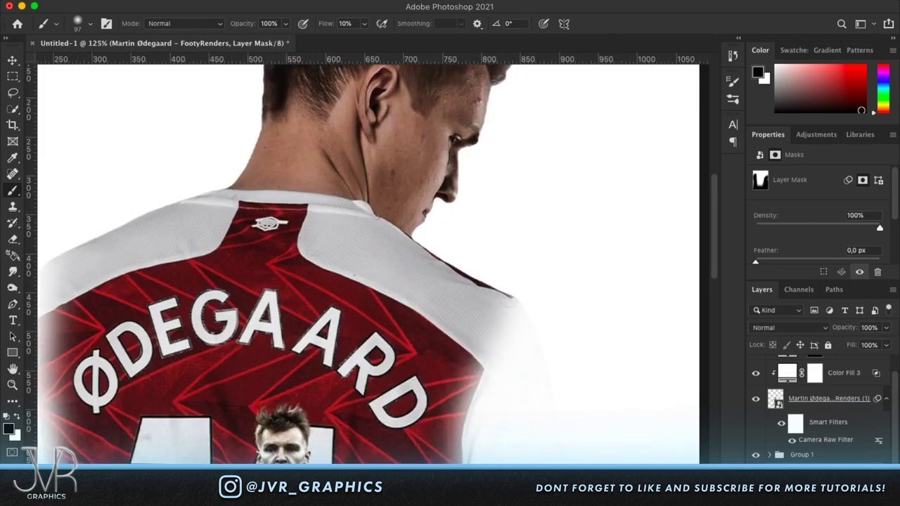
pyautogui.click(775, 399)
pyautogui.scroll(5, 582, 332)
pyautogui.click(821, 489)
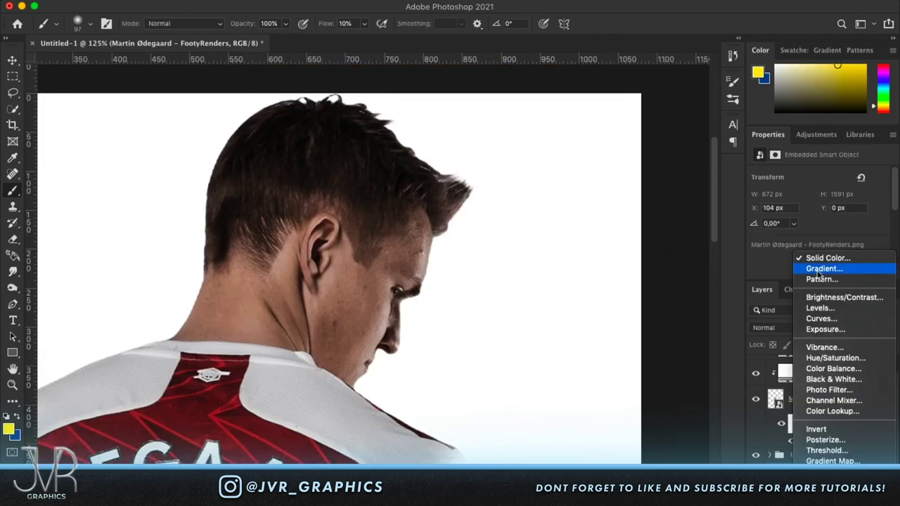
pyautogui.click(805, 257)
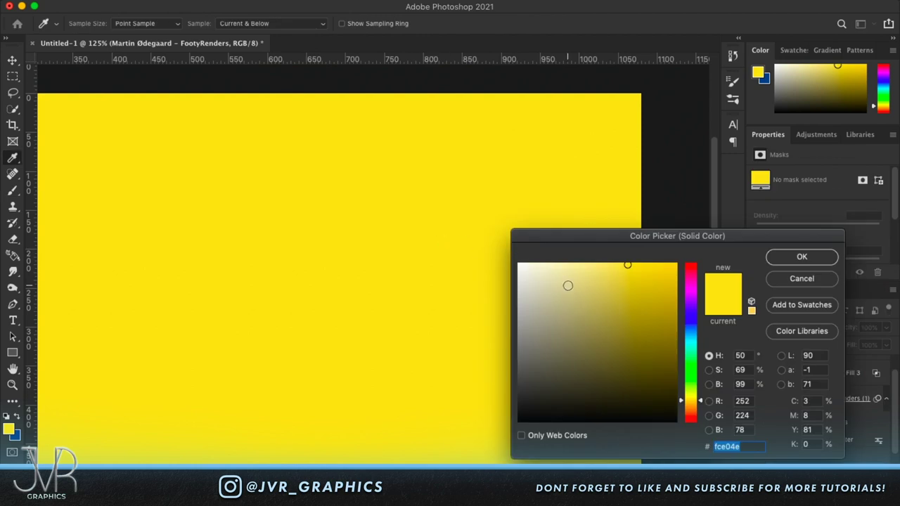
pyautogui.write('ffffff')
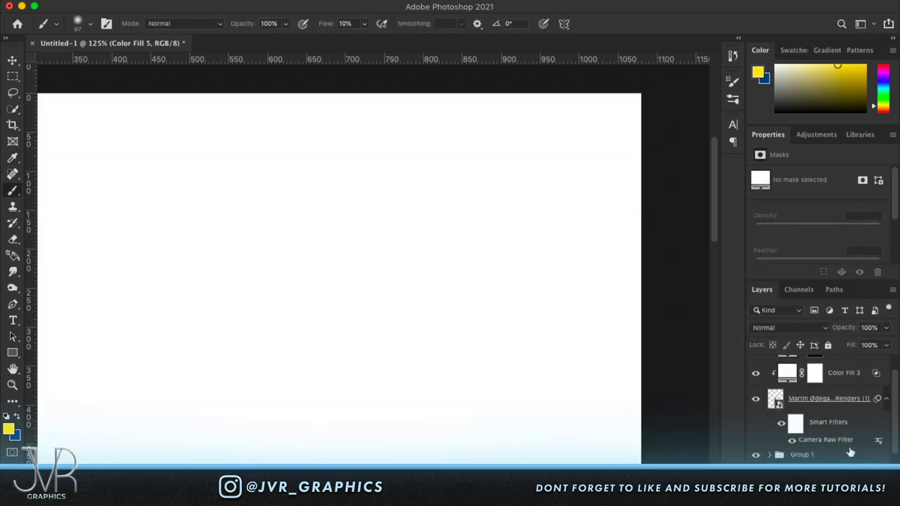
pyautogui.scroll(-2, 850, 450)
pyautogui.rightClick(887, 433)
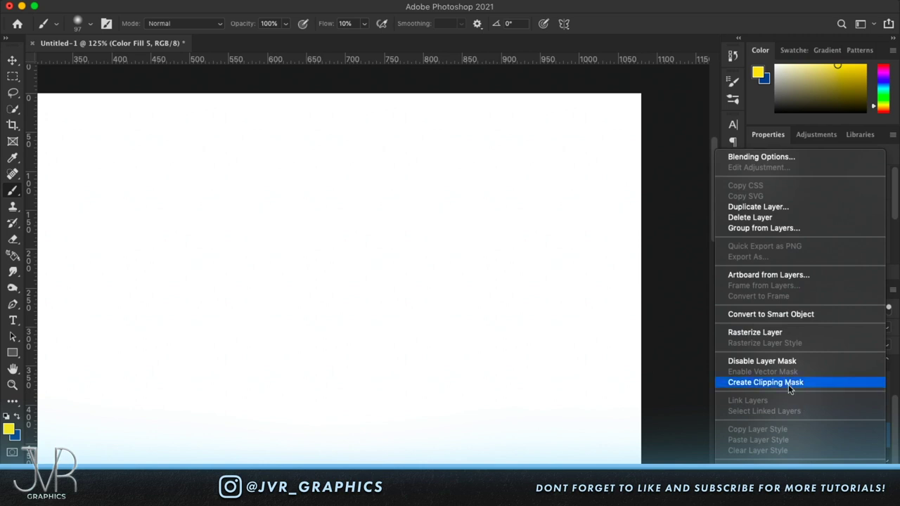
pyautogui.click(766, 382)
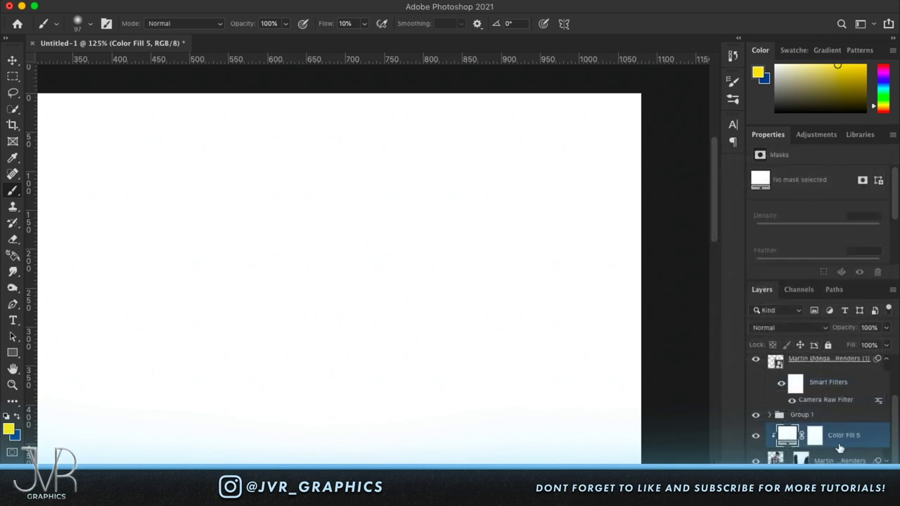
# - Restrict the white fill to the large player's highlights by splitting its Blend If underlying-layer black slider to 100 / 185
pyautogui.doubleClick(884, 444)
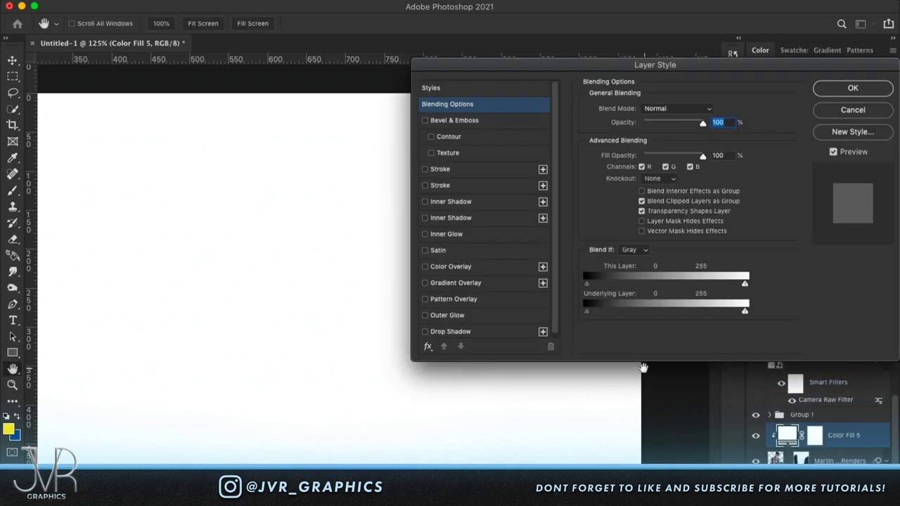
pyautogui.moveTo(589, 315); pyautogui.dragTo(649, 316)
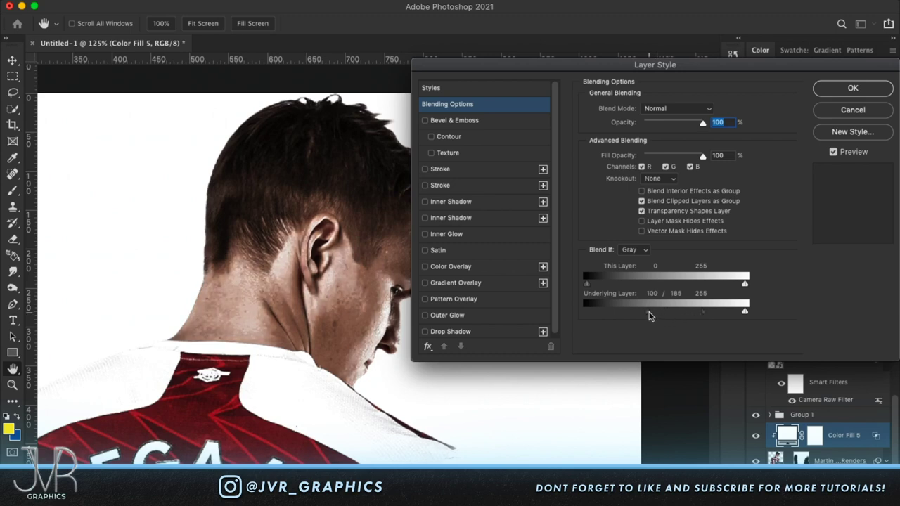
pyautogui.click(858, 89)
pyautogui.press('b')
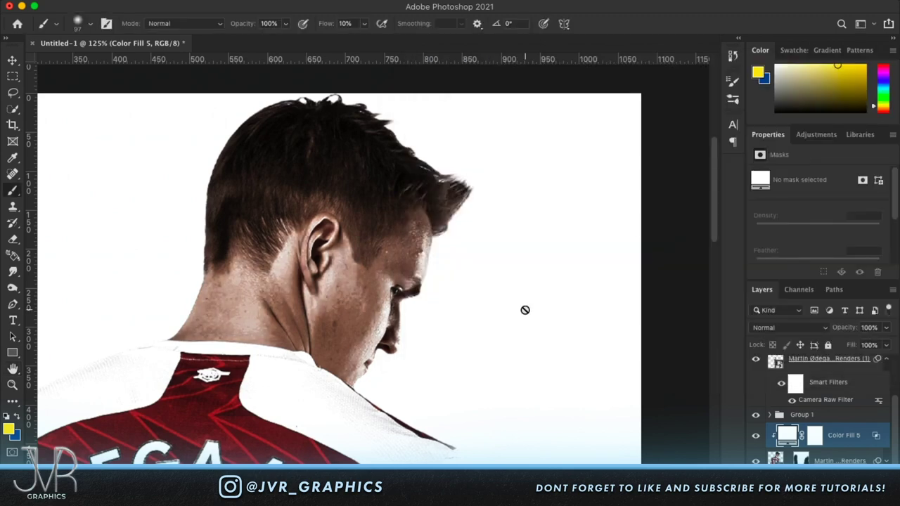
# - Toggle the Color Fill 5 layer's visibility to compare the highlights on the large player's shirt, neck and head
pyautogui.scroll(-6, 525, 310)
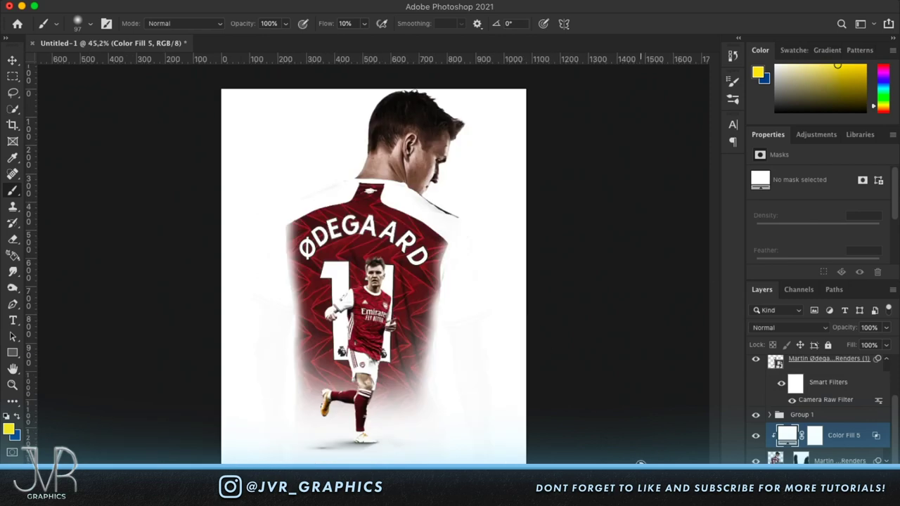
pyautogui.click(756, 436)
pyautogui.click(756, 435)
pyautogui.scroll(5, 527, 280)
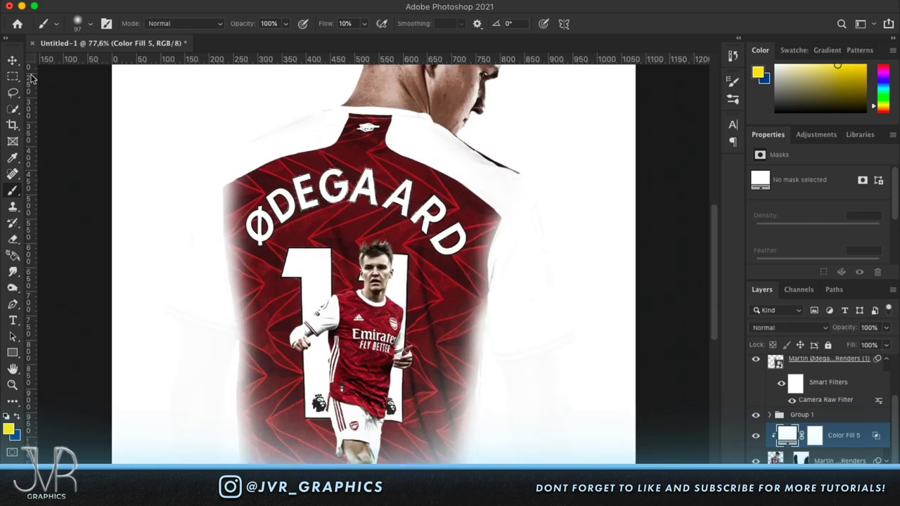
pyautogui.click(11, 61)
pyautogui.scroll(2, 448, 150)
pyautogui.scroll(2, 450, 151)
pyautogui.hscroll(1, 450, 151)
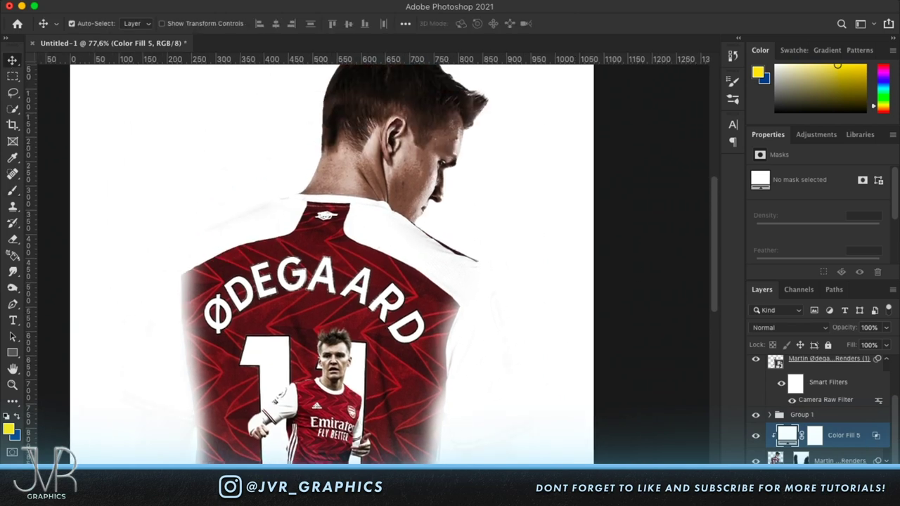
# - Add a black Solid Color fill layer above the large player's white fill and clip it to the large player
pyautogui.click(823, 498)
pyautogui.click(830, 260)
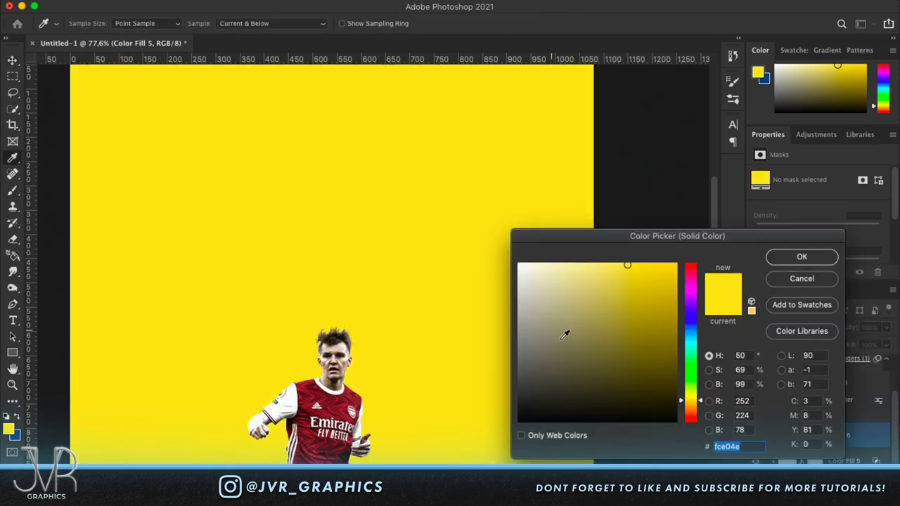
pyautogui.click(524, 419)
pyautogui.click(802, 256)
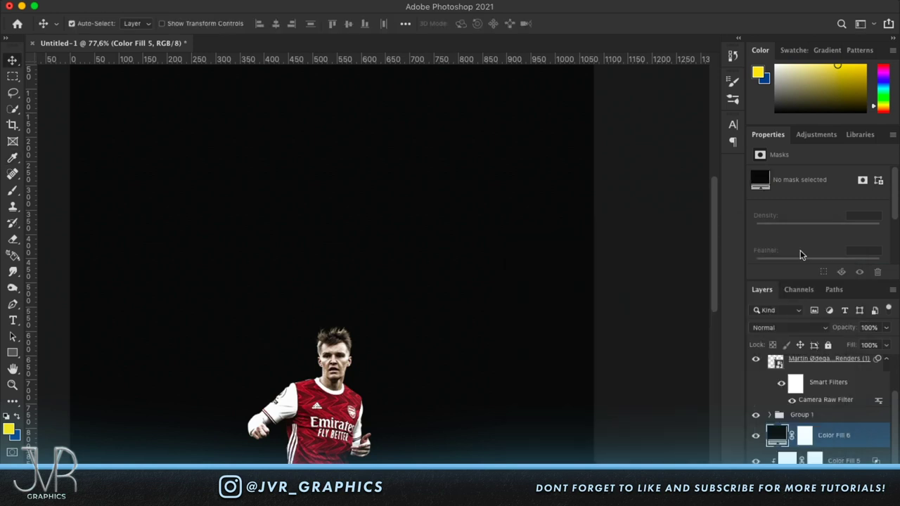
pyautogui.keyDown('alt'); pyautogui.click(857, 447); pyautogui.keyUp('alt')
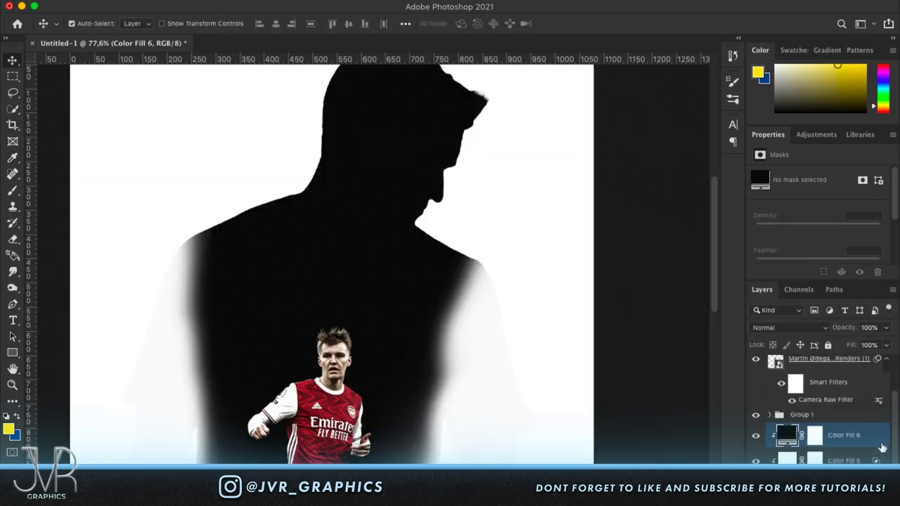
# - Restrict the black fill to the large player's shadows by splitting its Blend If underlying-layer white slider to 36 / 93
pyautogui.doubleClick(883, 449)
pyautogui.moveTo(745, 315); pyautogui.dragTo(669, 315)
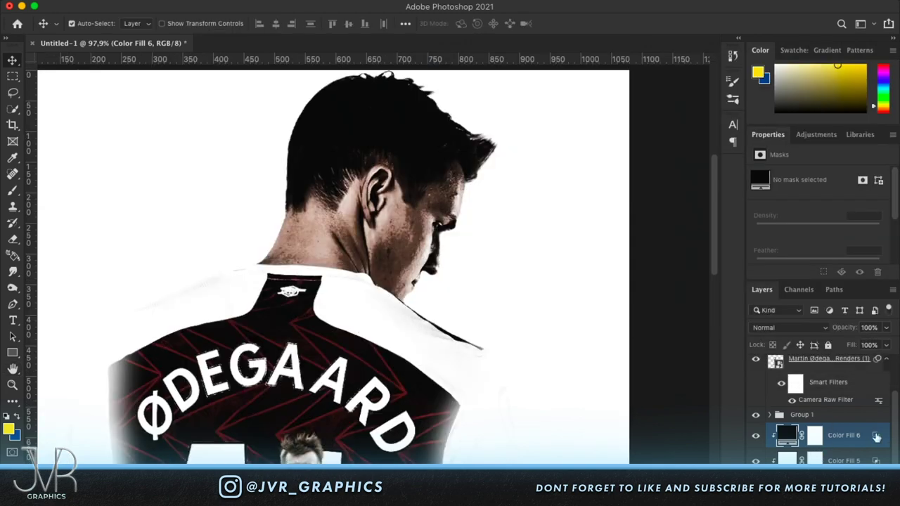
pyautogui.doubleClick(876, 436)
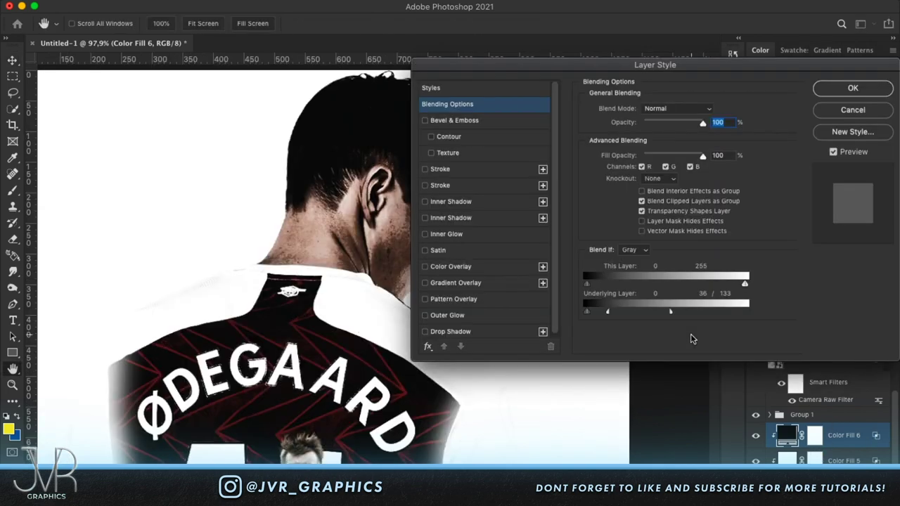
pyautogui.moveTo(670, 315); pyautogui.dragTo(647, 315)
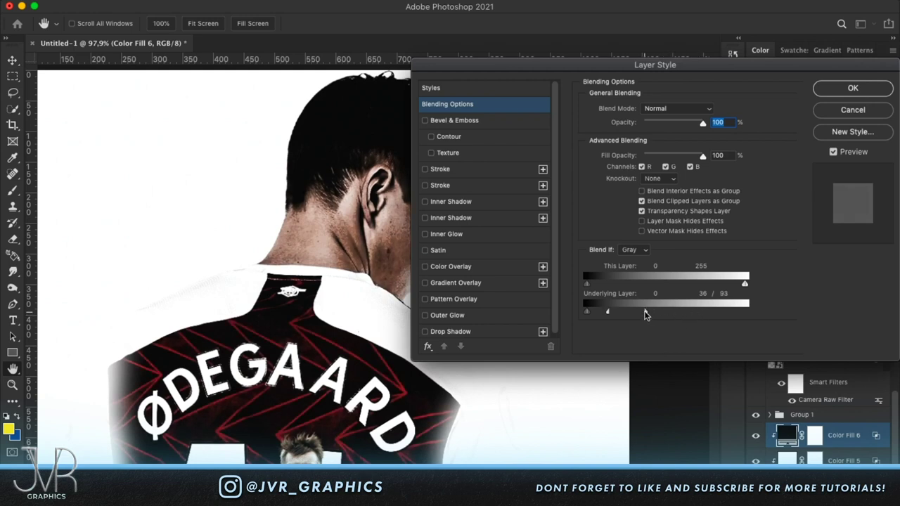
pyautogui.click(879, 92)
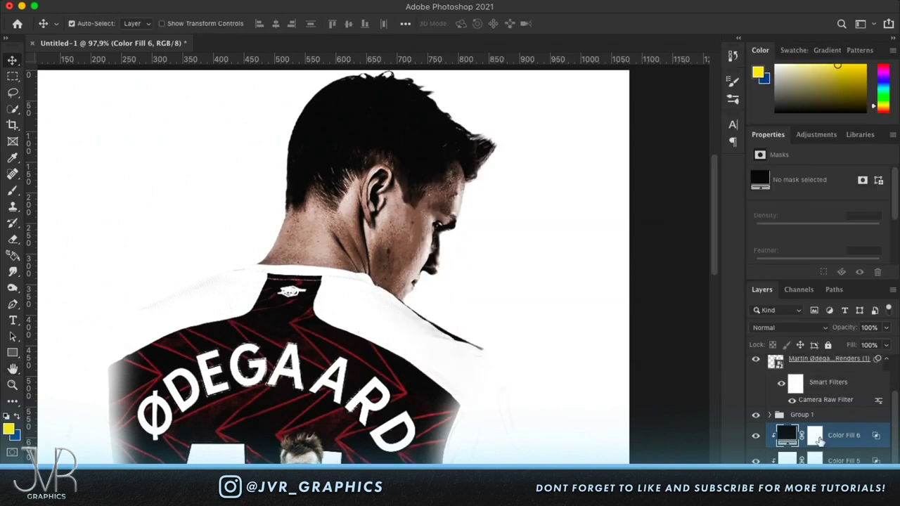
# - Invert the black fill's mask and paint white at 10% flow over the large player's hair and face to deepen those shadows
pyautogui.click(818, 440)
pyautogui.press('super+i')
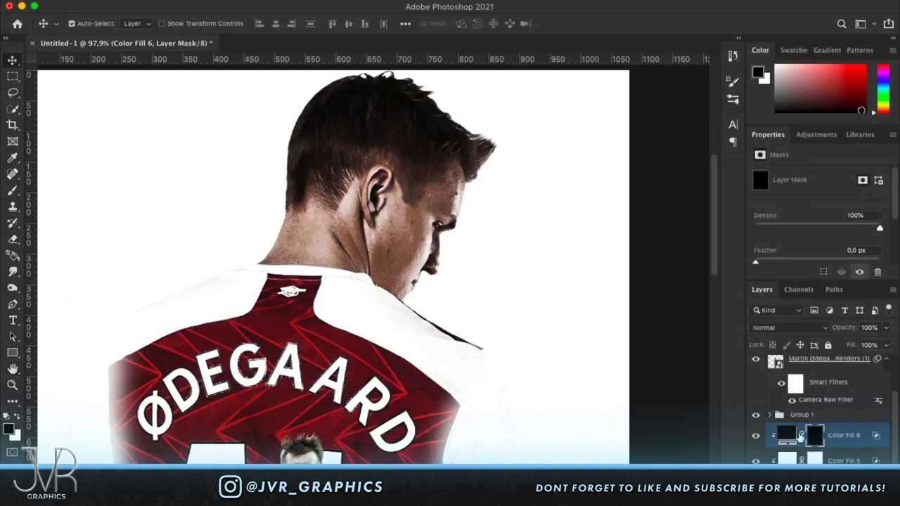
pyautogui.click(13, 191)
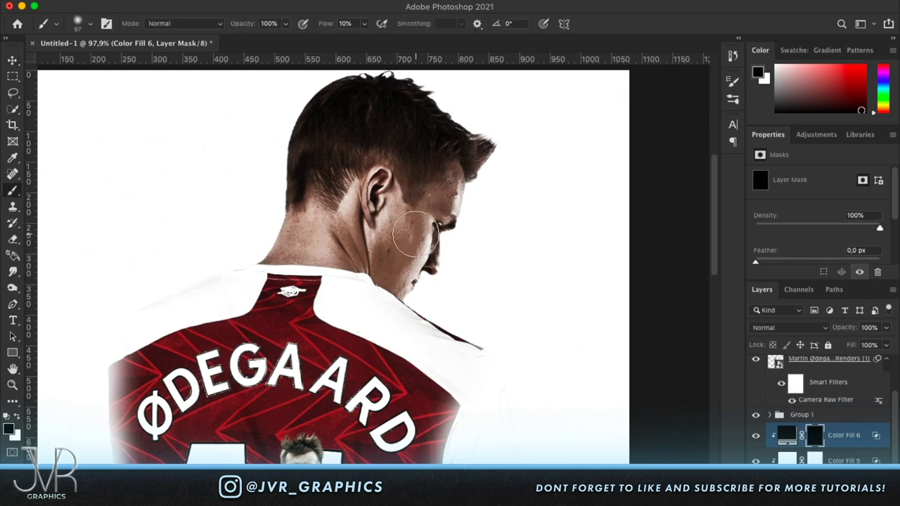
pyautogui.press('x')
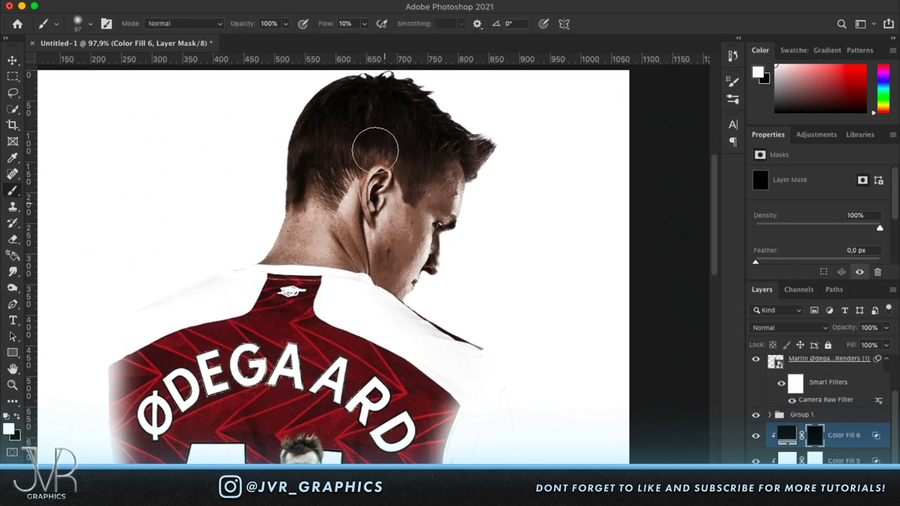
pyautogui.moveTo(252, 277); pyautogui.dragTo(260, 261)
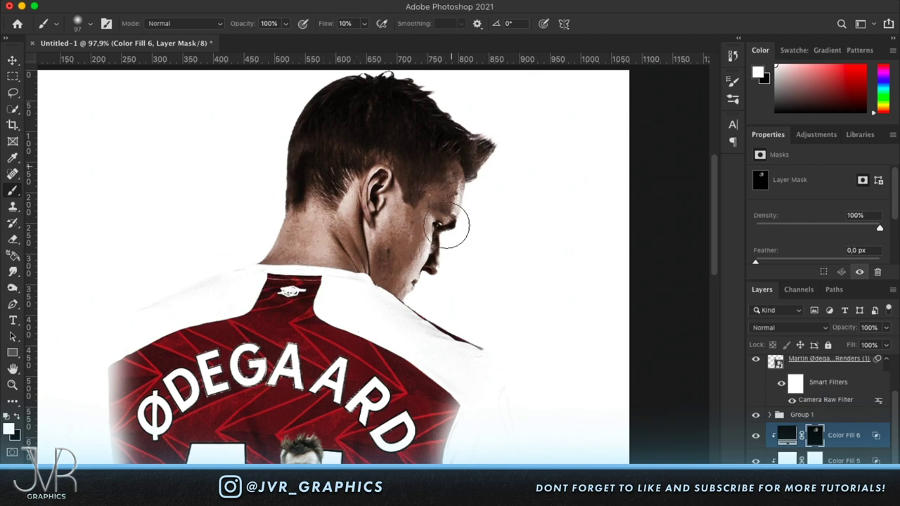
pyautogui.scroll(-5, 558, 315)
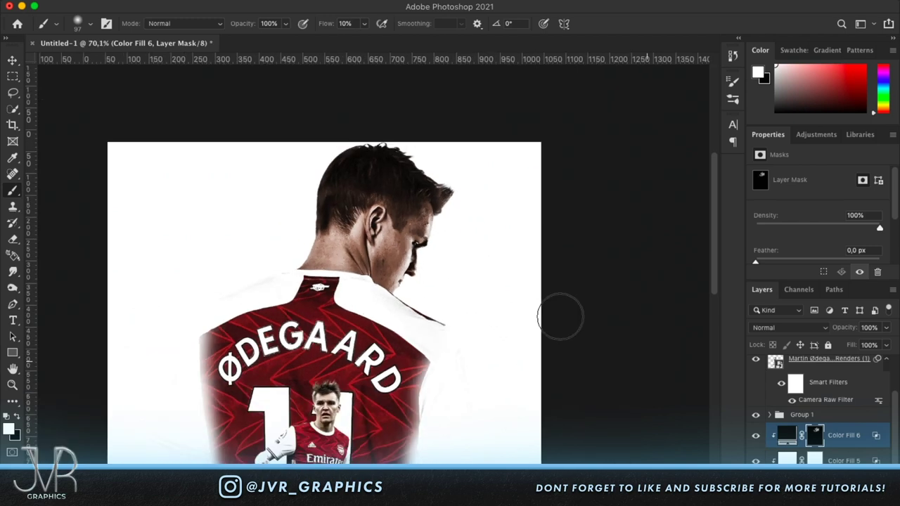
pyautogui.scroll(3, 558, 315)
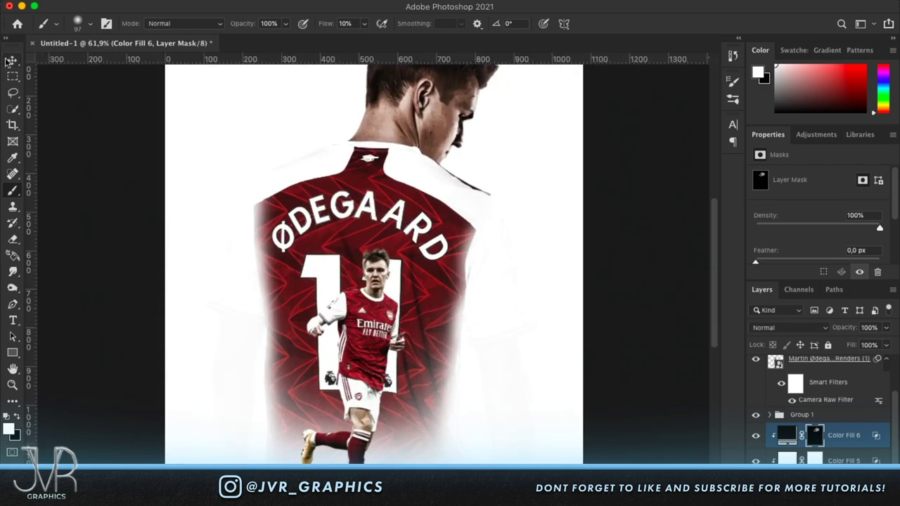
pyautogui.click(10, 61)
pyautogui.scroll(-4, 416, 201)
pyautogui.scroll(3, 417, 201)
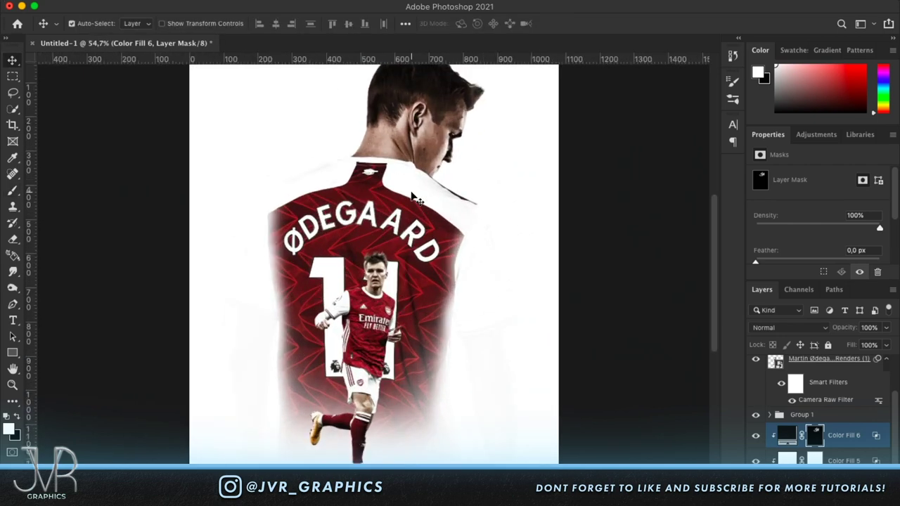
# - Paint black on the large player's layer mask with a soft 348 px brush at 3% flow to soften the shirt's outer edges
pyautogui.scroll(-1, 851, 438)
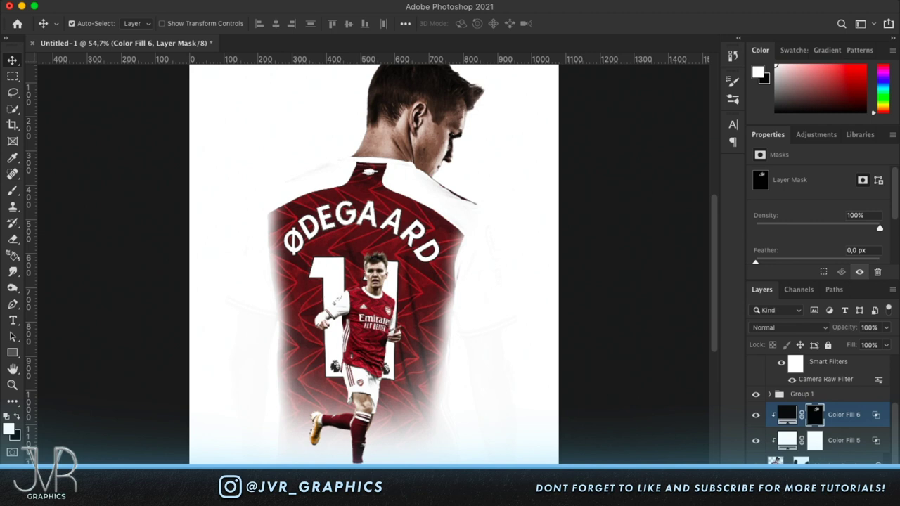
pyautogui.click(801, 461)
pyautogui.click(12, 192)
pyautogui.click(90, 24)
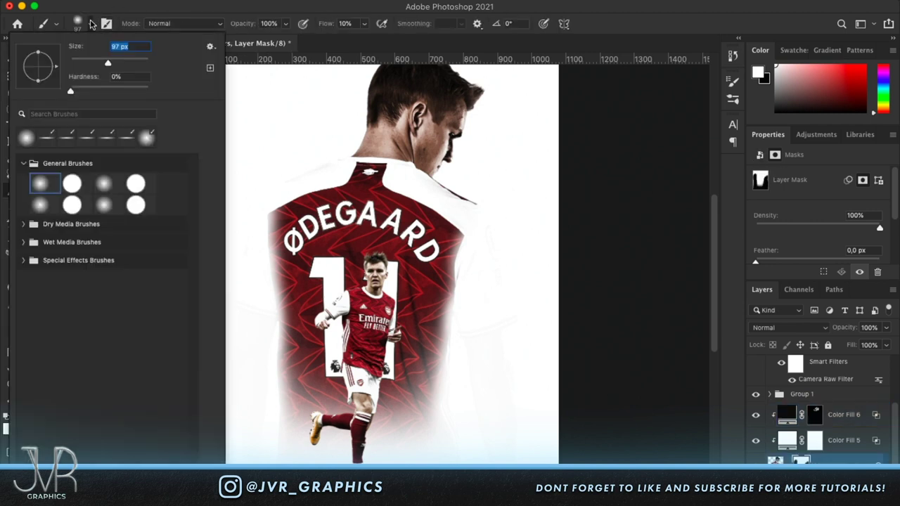
pyautogui.click(126, 62)
pyautogui.moveTo(131, 62); pyautogui.dragTo(134, 62)
pyautogui.click(92, 26)
pyautogui.moveTo(325, 24); pyautogui.dragTo(236, 26)
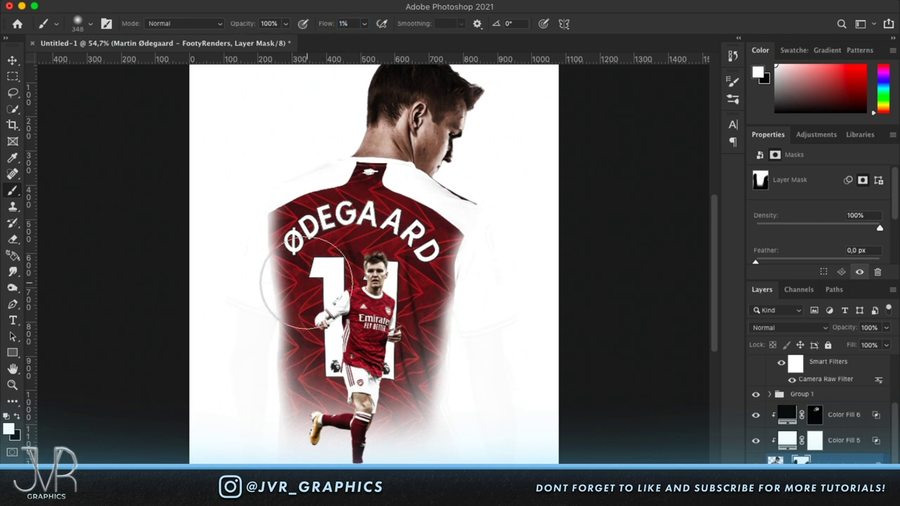
pyautogui.press('x')
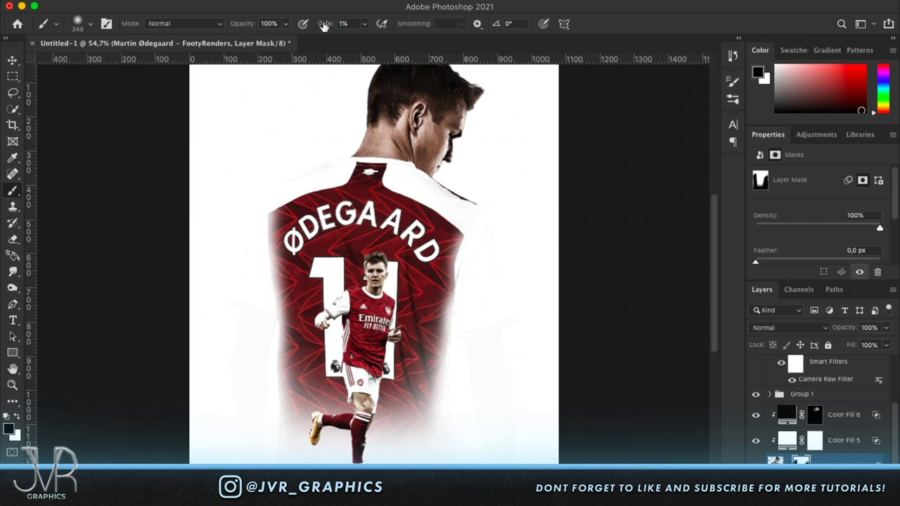
pyautogui.moveTo(325, 26); pyautogui.dragTo(329, 26)
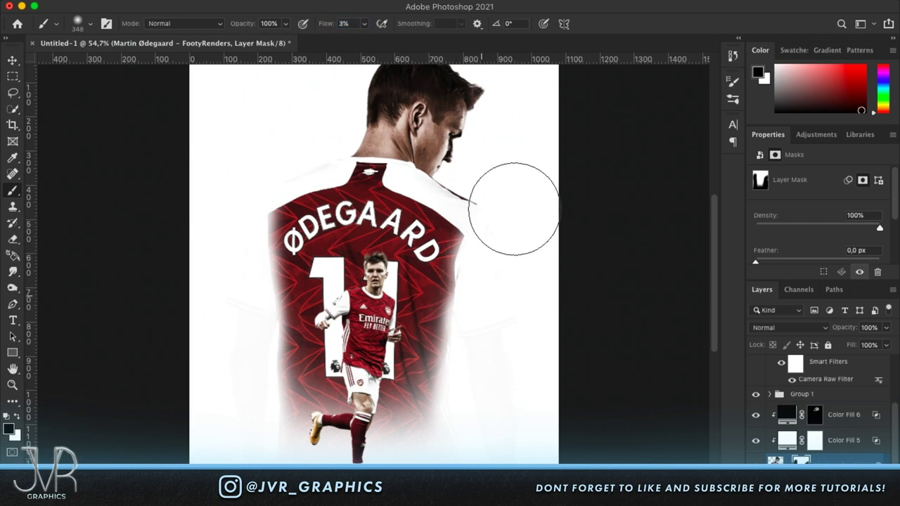
pyautogui.moveTo(494, 225)
pyautogui.mouseDown()
pyautogui.moveTo(526, 202)
pyautogui.moveTo(472, 369)
pyautogui.moveTo(470, 360)
pyautogui.moveTo(457, 387)
pyautogui.moveTo(494, 205)
pyautogui.moveTo(469, 335)
pyautogui.moveTo(455, 359)
pyautogui.mouseUp()
pyautogui.scroll(-3, 514, 239)
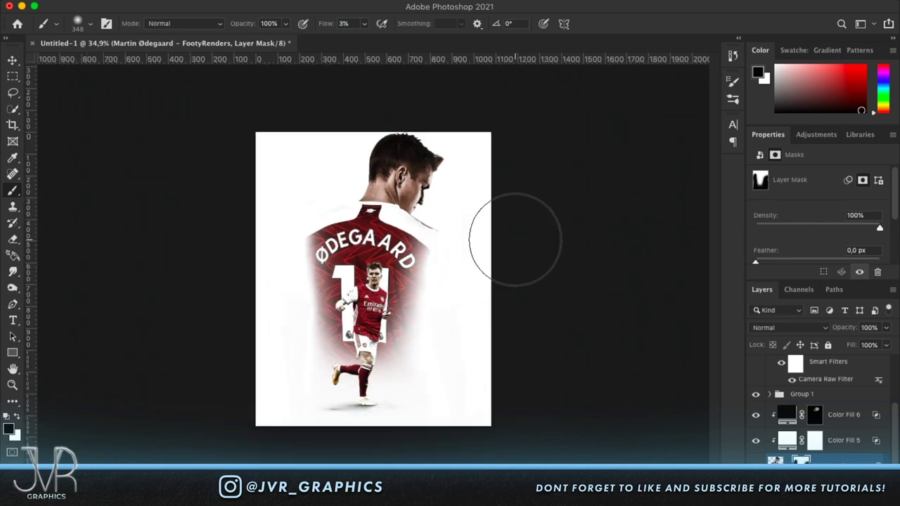
pyautogui.click(13, 61)
pyautogui.scroll(3, 347, 145)
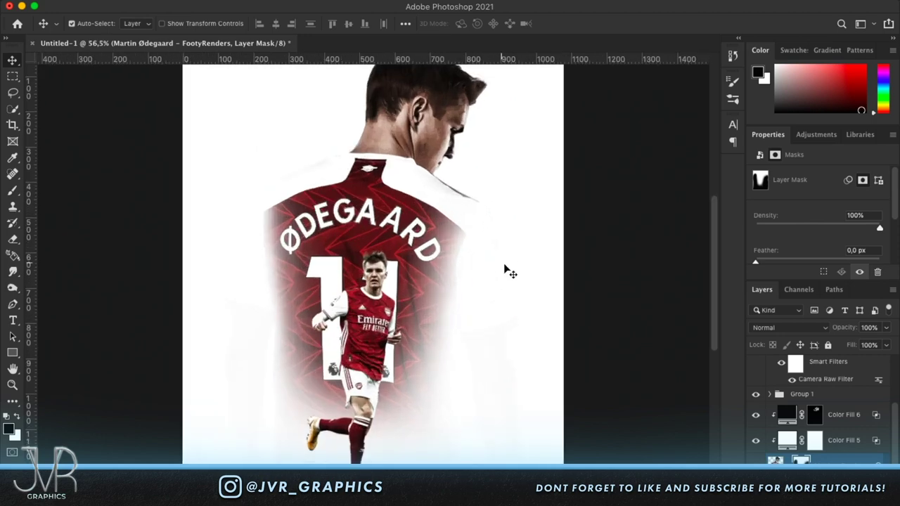
pyautogui.scroll(-2, 521, 280)
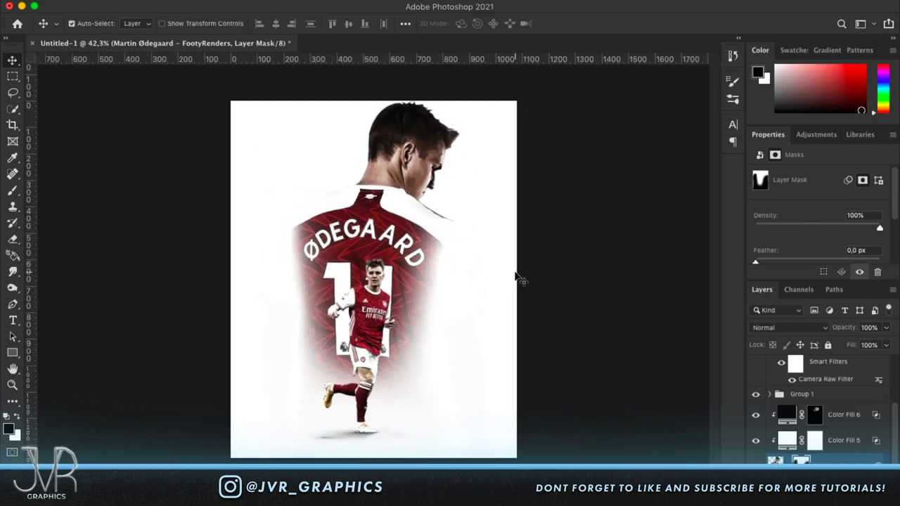
# - Draw a closed four-point arrowhead path pointing right over the shirt lettering, above the Color Fill 4 layer, and convert it to a shape layer
pyautogui.scroll(5, 568, 321)
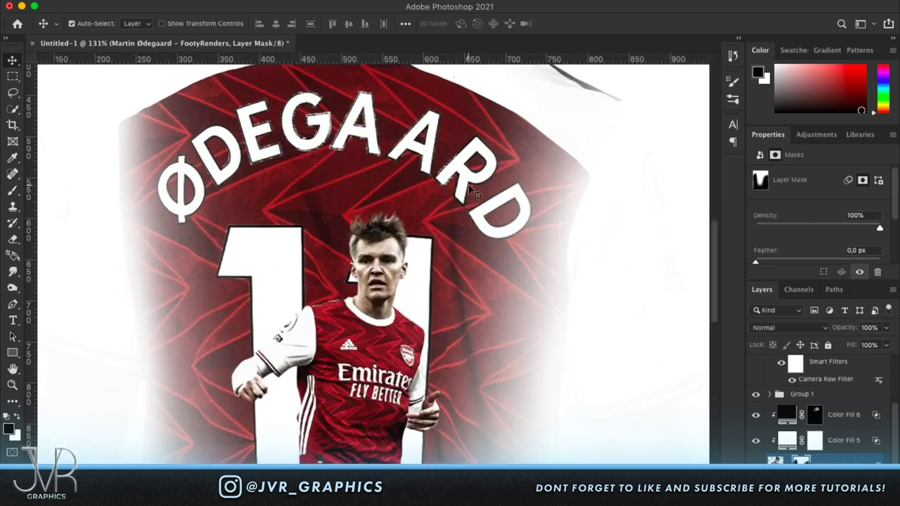
pyautogui.scroll(2, 387, 133)
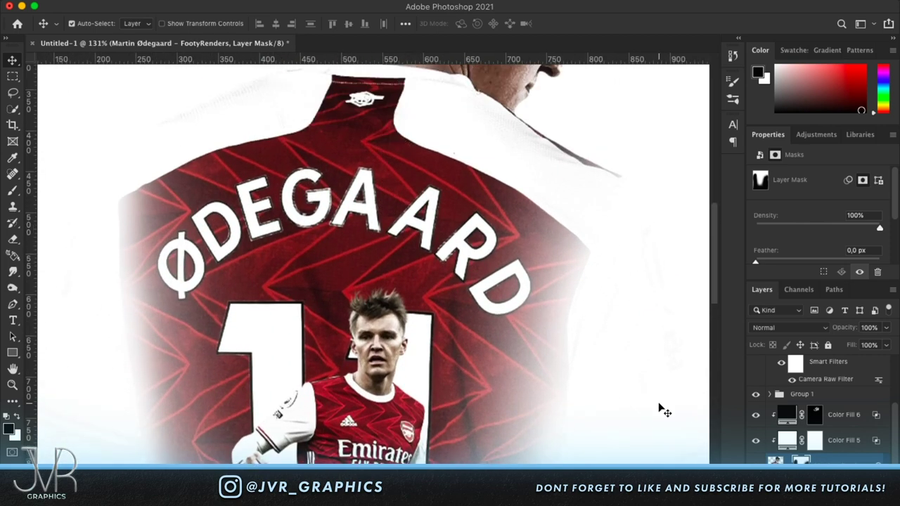
pyautogui.scroll(-3, 794, 377)
pyautogui.click(838, 371)
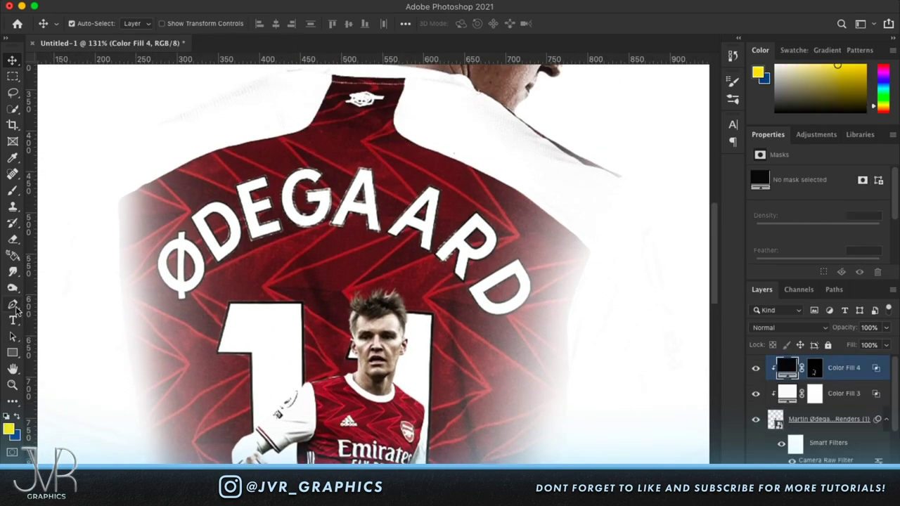
pyautogui.click(12, 306)
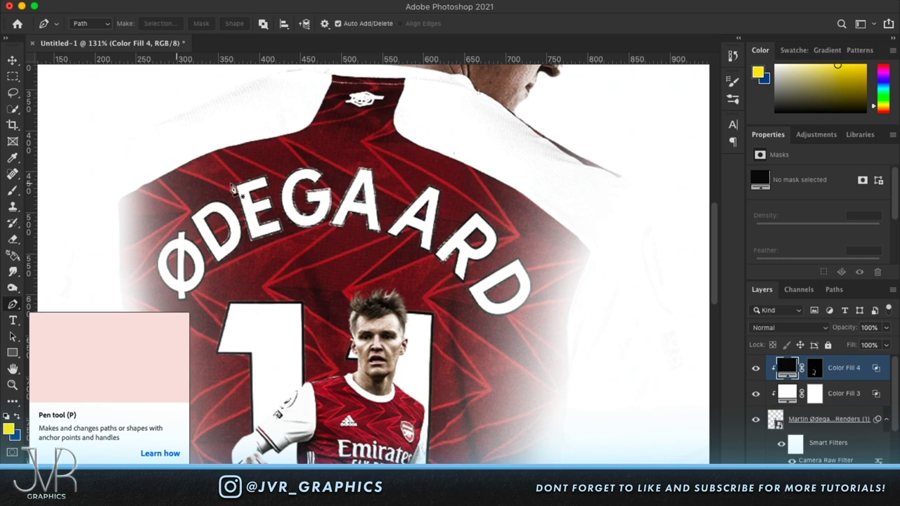
pyautogui.click(286, 143)
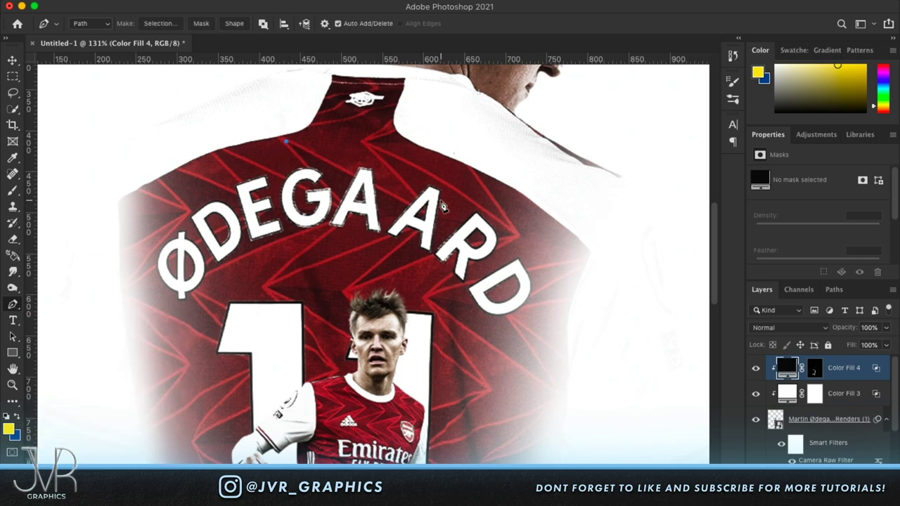
pyautogui.click(437, 224)
pyautogui.click(270, 282)
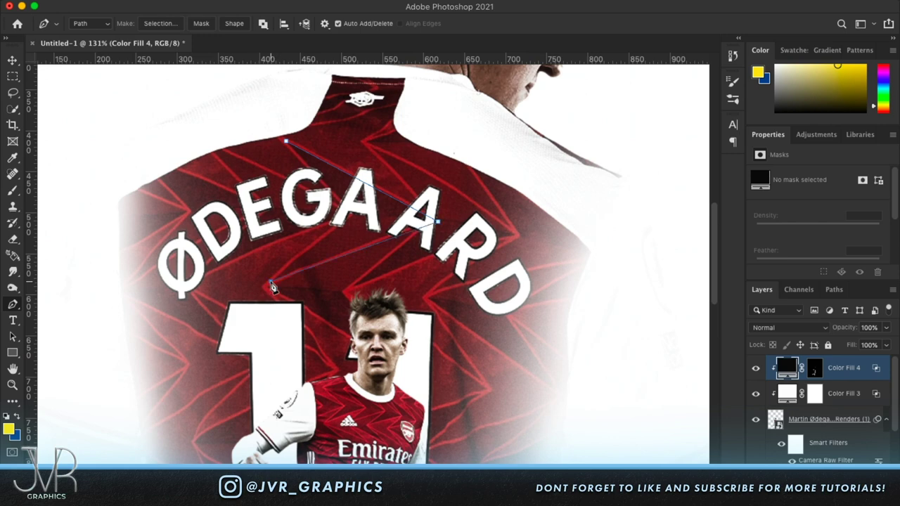
pyautogui.click(286, 143)
pyautogui.click(157, 25)
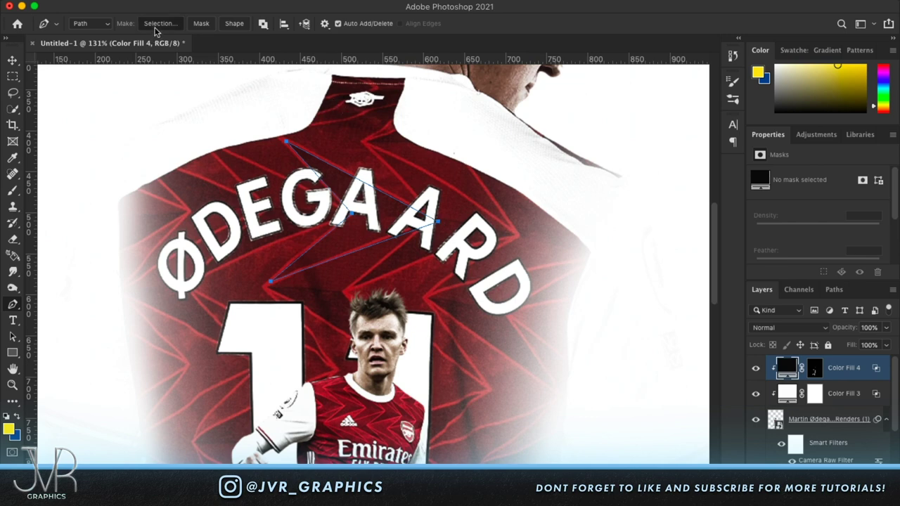
pyautogui.click(521, 196)
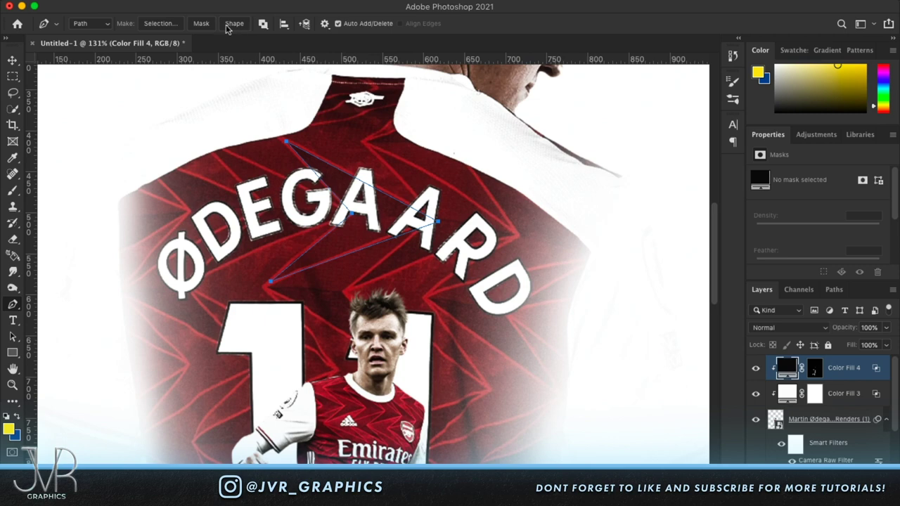
pyautogui.click(235, 25)
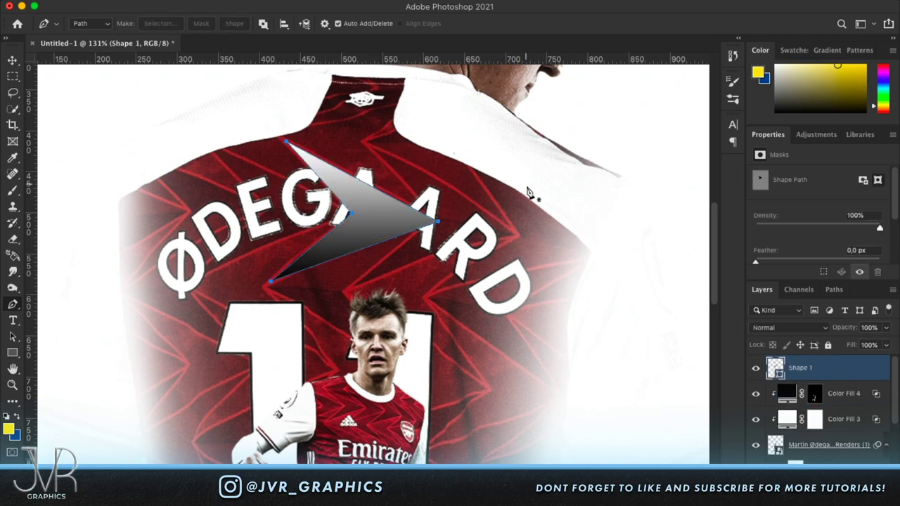
# - Scale the arrowhead shape to about 490% and position it across the poster at about X 540,5 and Y 501,5 px
pyautogui.click(12, 56)
pyautogui.scroll(-5, 430, 264)
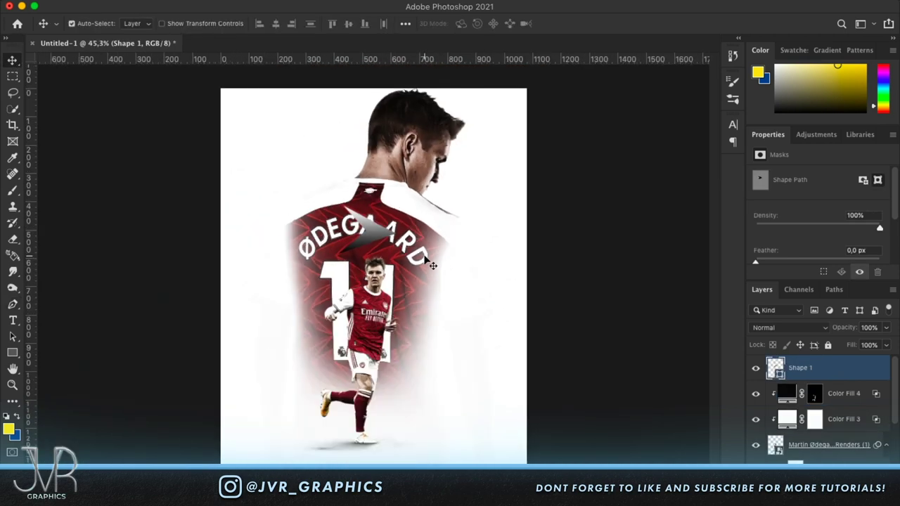
pyautogui.hotkey('ctrl', 't')
pyautogui.moveTo(399, 230); pyautogui.dragTo(511, 219)
pyautogui.moveTo(395, 261); pyautogui.dragTo(398, 268)
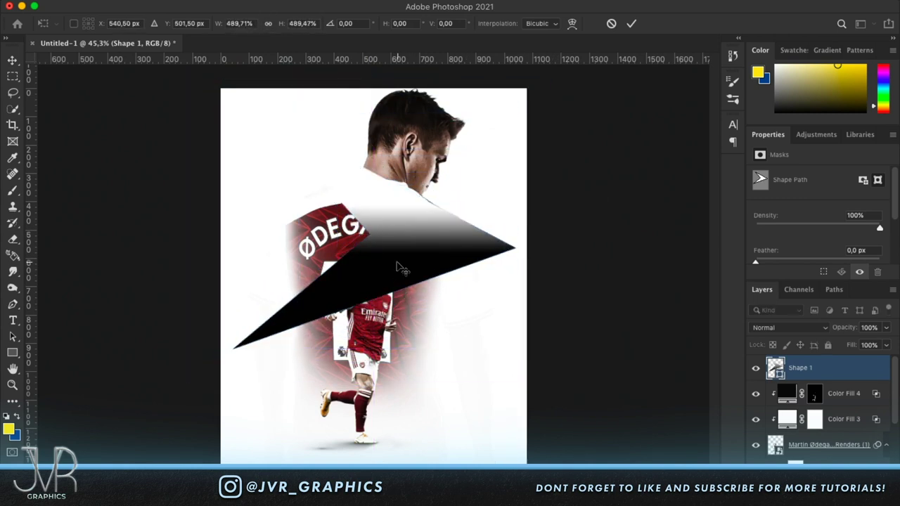
pyautogui.press('Return')
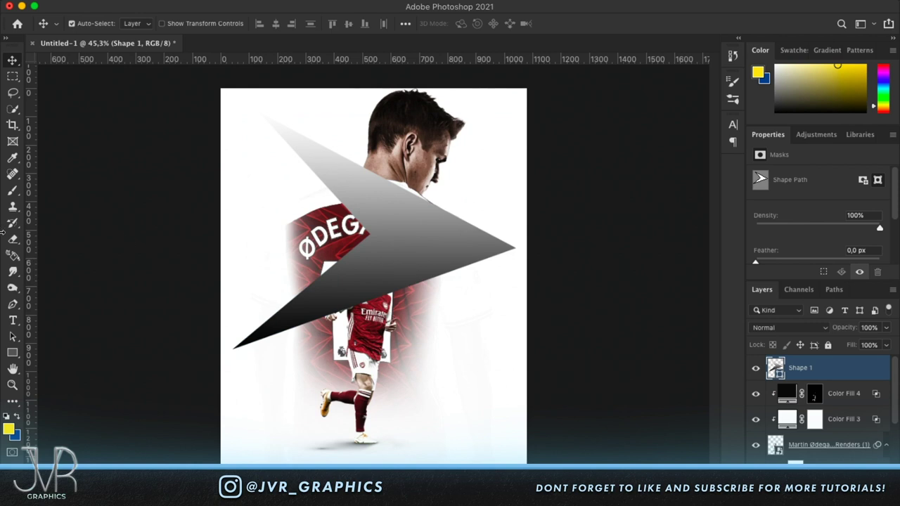
# - Change the arrowhead shape's gradient fill to solid black
pyautogui.click(12, 354)
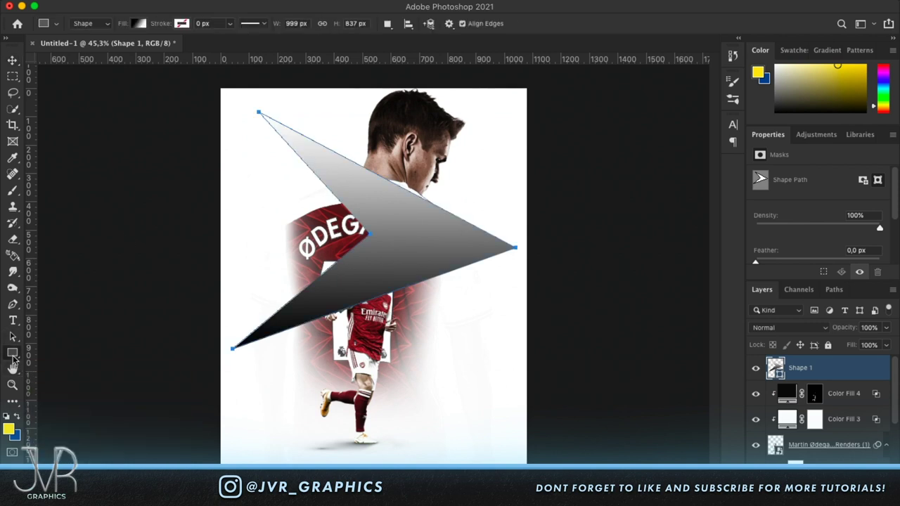
pyautogui.click(140, 24)
pyautogui.click(109, 47)
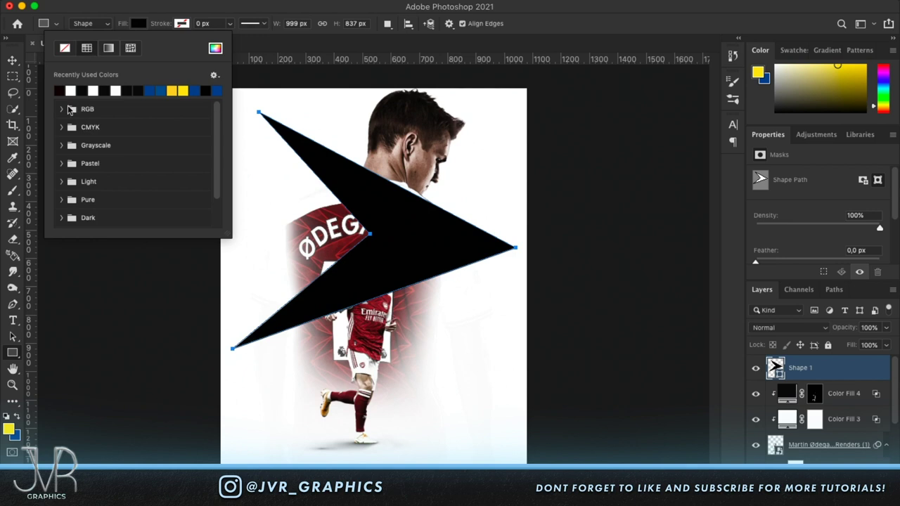
pyautogui.click(82, 89)
pyautogui.click(138, 27)
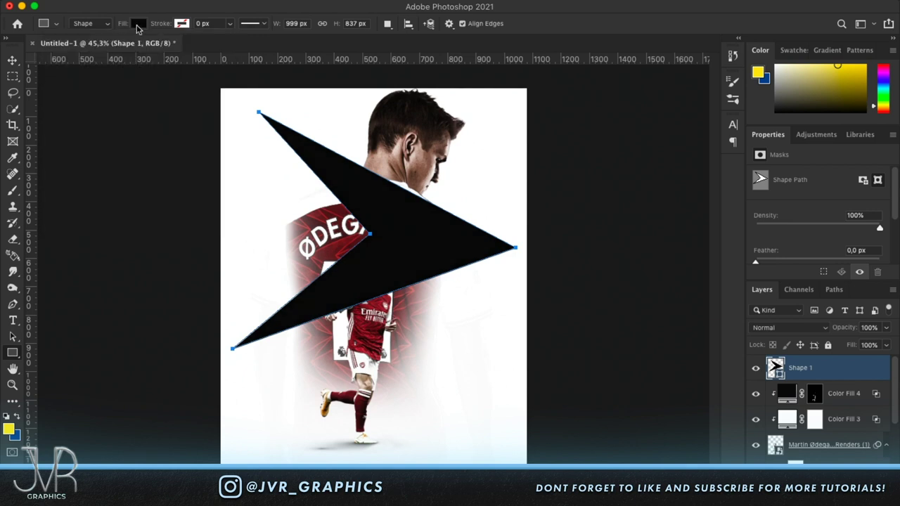
pyautogui.click(12, 62)
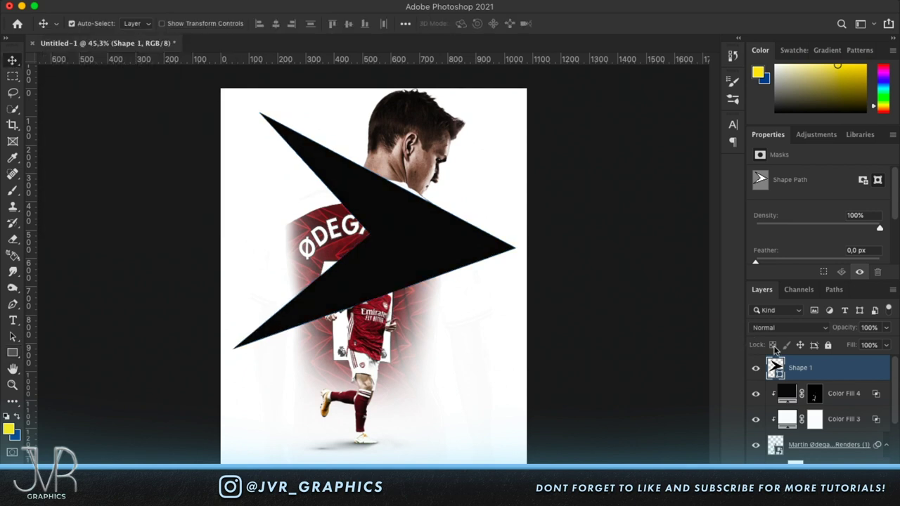
# - Load the arrowhead's outline as a selection and define it as the brush preset Sampled Brush 1
pyautogui.press('super')
pyautogui.keyDown('super'); pyautogui.click(776, 367); pyautogui.keyUp('super')
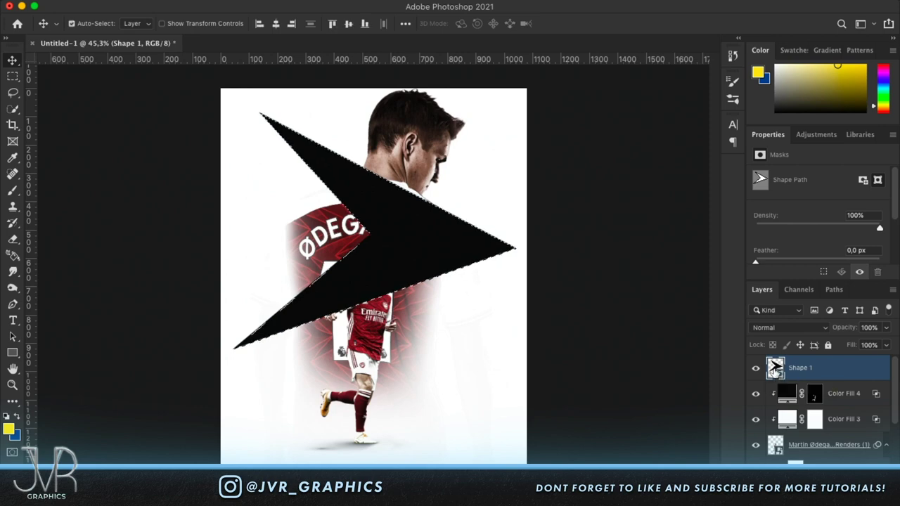
pyautogui.moveTo(125, 0)
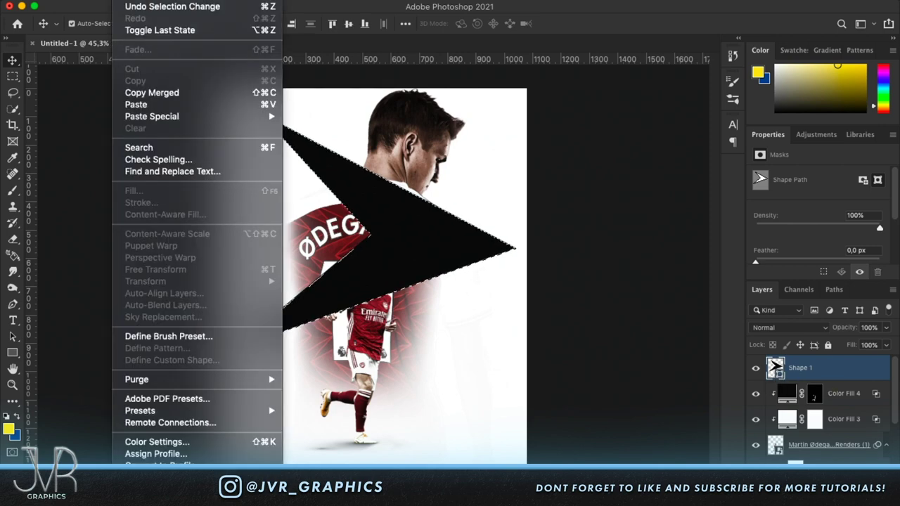
pyautogui.click(153, 335)
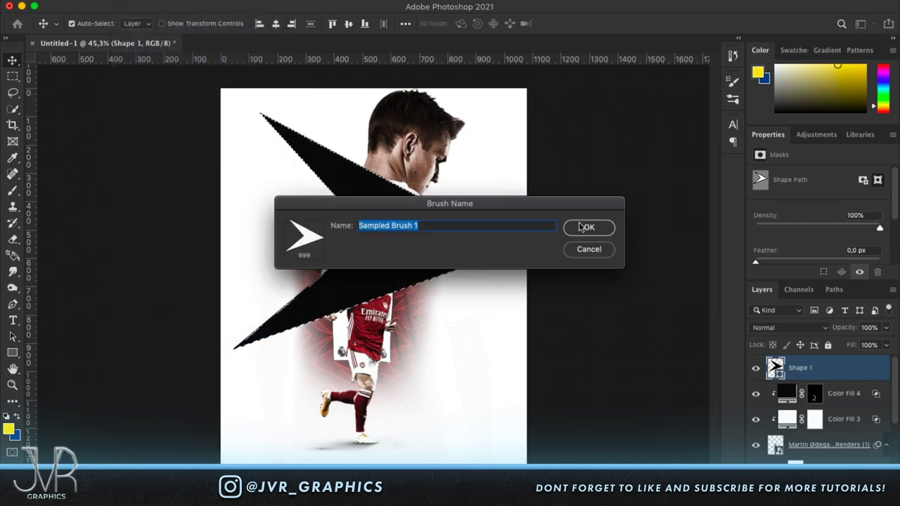
pyautogui.click(581, 225)
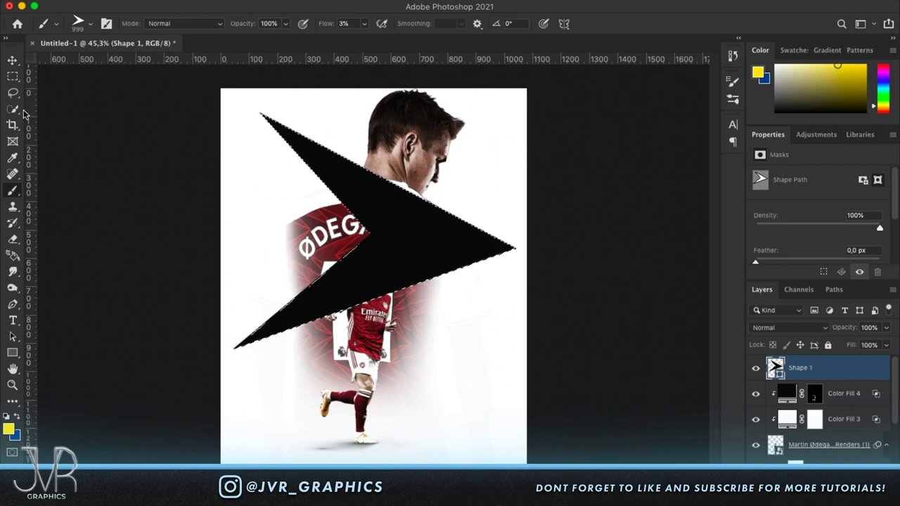
# - Clear the selection and delete the Shape 1 arrowhead layer
pyautogui.click(12, 76)
pyautogui.click(496, 315)
pyautogui.press('Delete')
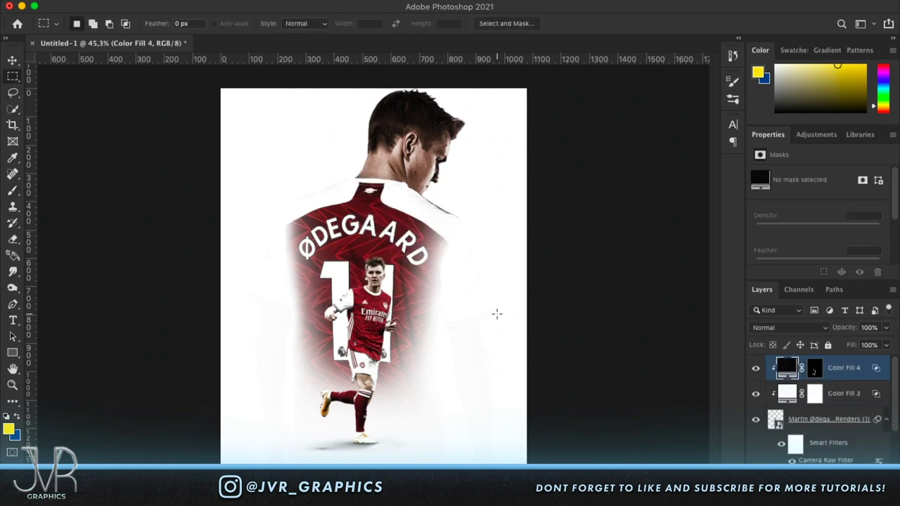
# - Add a new empty layer beneath the large player's render and its clipped color fills
pyautogui.scroll(-3, 857, 445)
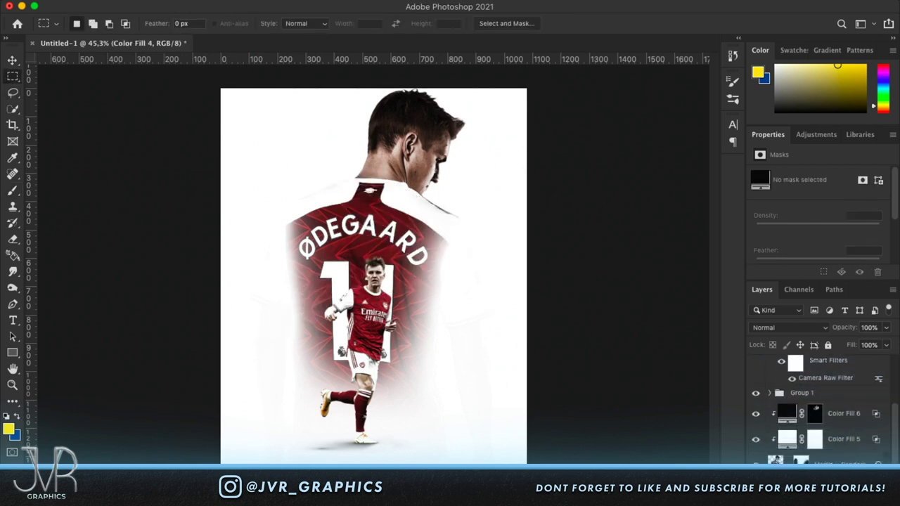
pyautogui.scroll(-1, 820, 415)
pyautogui.click(837, 475)
pyautogui.press('super+shift+alt+n')
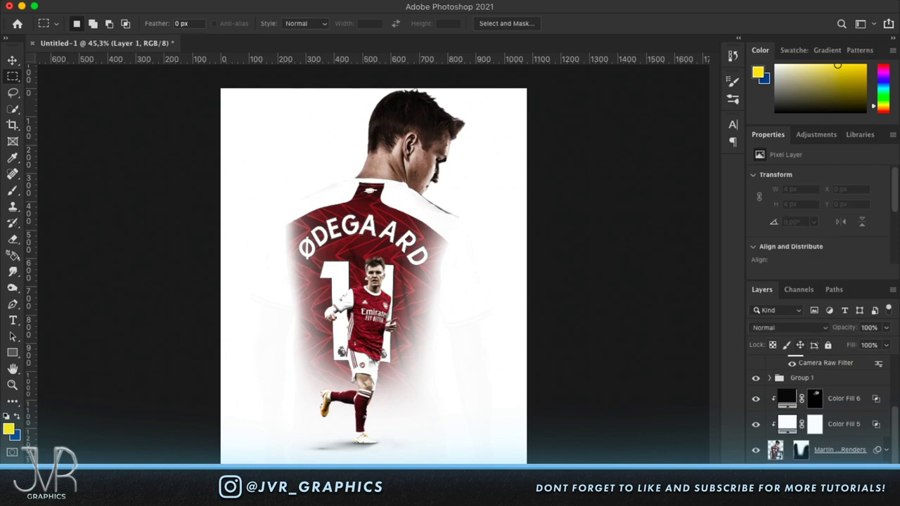
# - Stamp black 999 px arrowheads at 100% flow behind the large player in the poster's upper left, right side and lower left
pyautogui.click(12, 190)
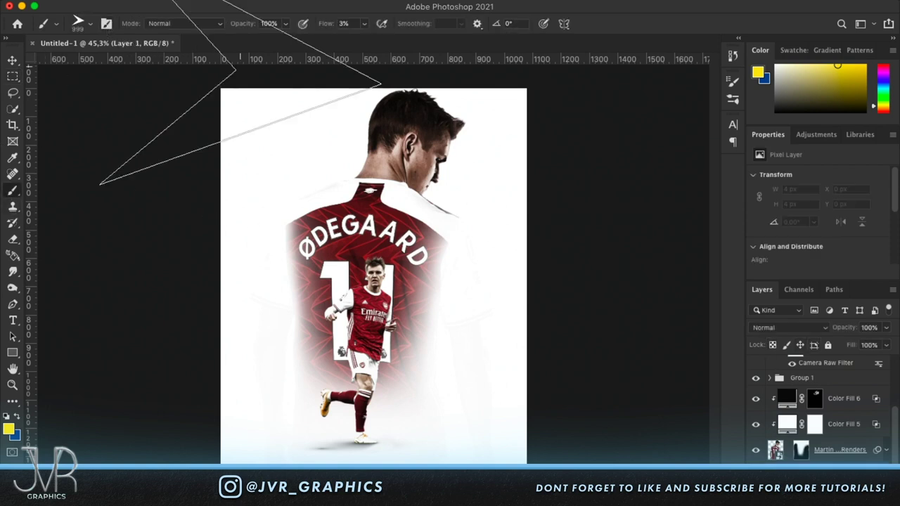
pyautogui.click(275, 117)
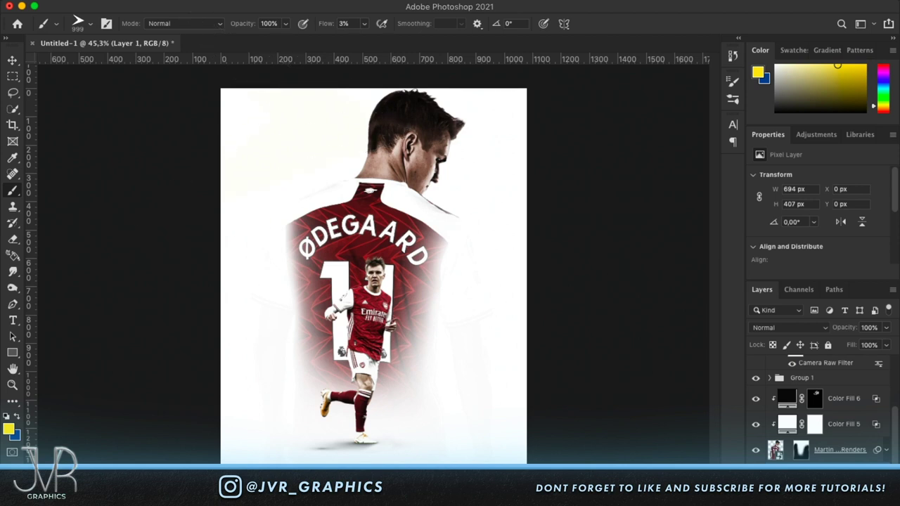
pyautogui.click(6, 418)
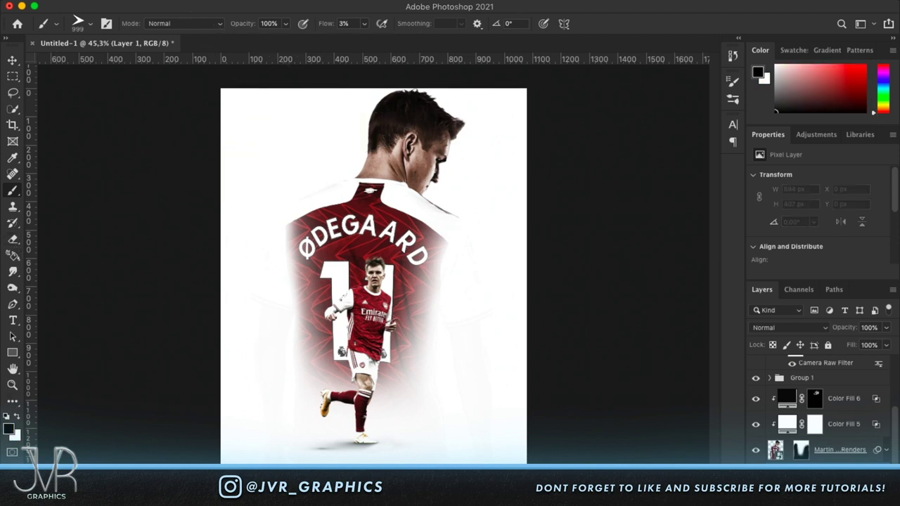
pyautogui.moveTo(326, 27); pyautogui.dragTo(556, 34)
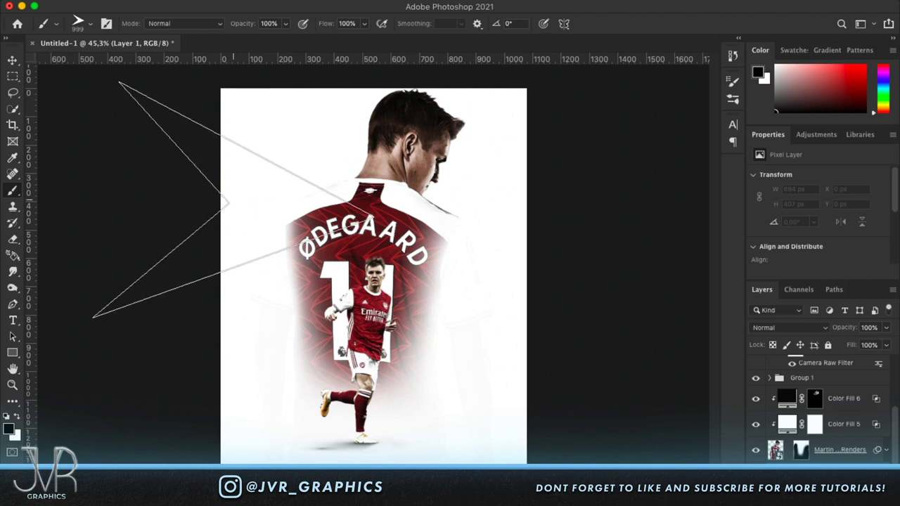
pyautogui.click(281, 132)
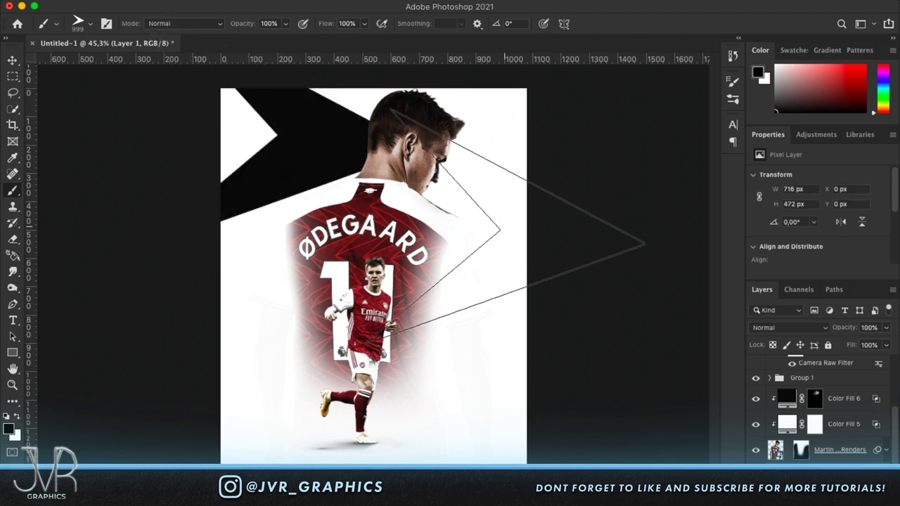
pyautogui.click(536, 263)
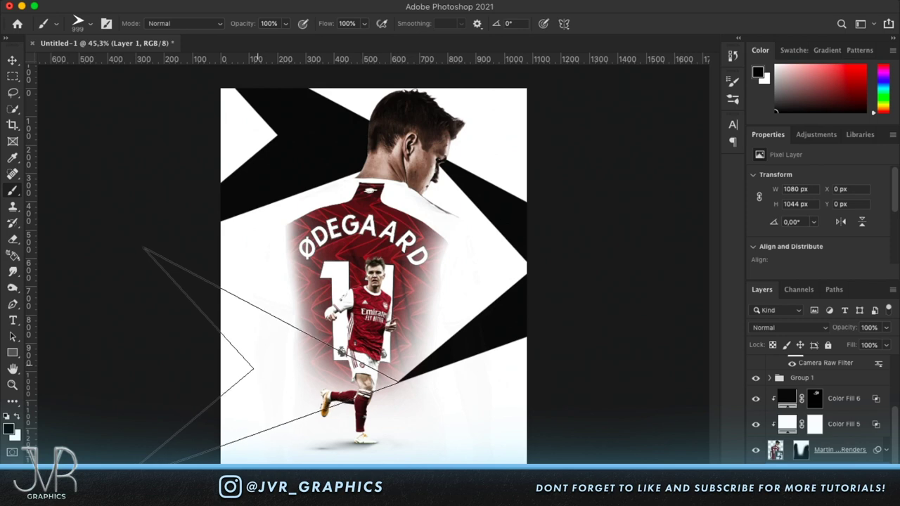
pyautogui.click(271, 363)
# - Set the arrowhead brush size to 1428 px
pyautogui.scroll(5, 448, 267)
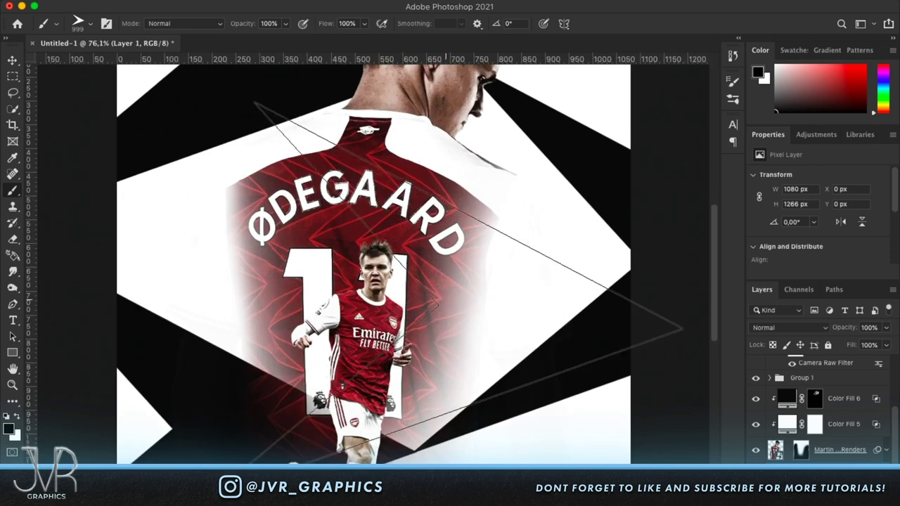
pyautogui.scroll(-5, 446, 299)
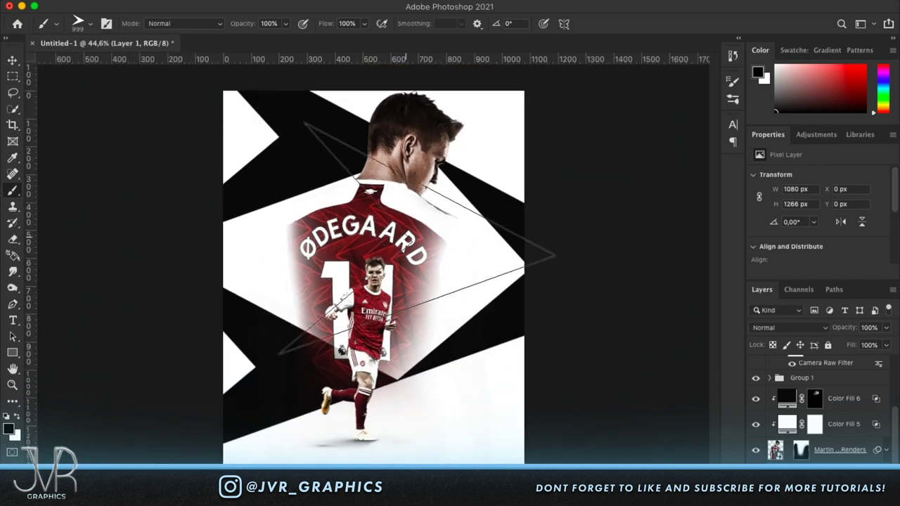
pyautogui.click(90, 23)
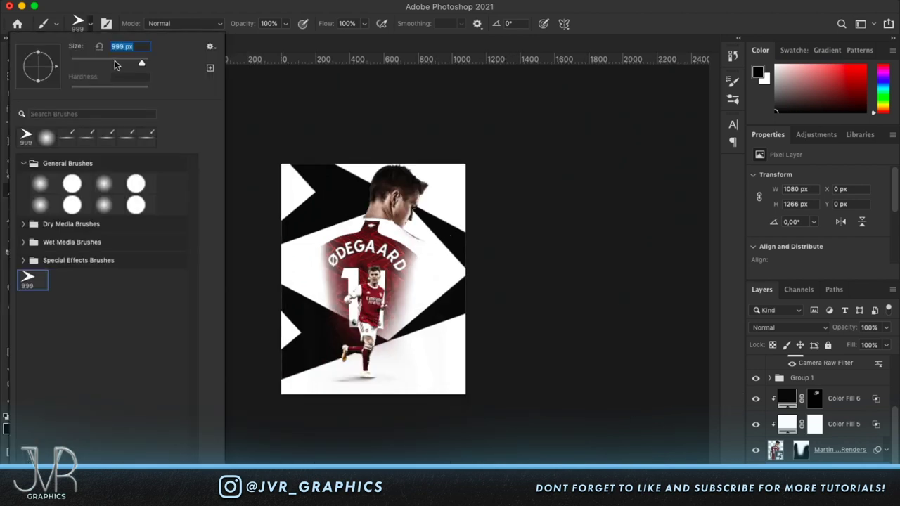
pyautogui.moveTo(114, 63); pyautogui.dragTo(138, 64)
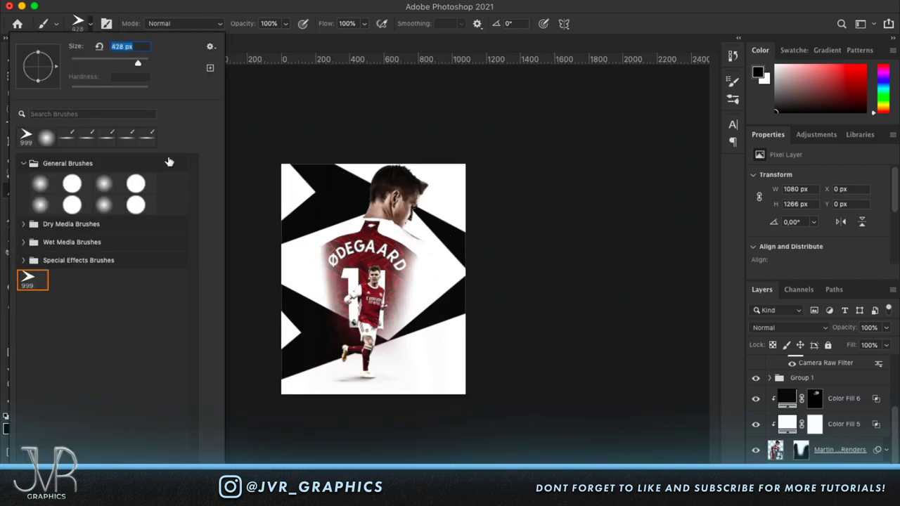
pyautogui.click(114, 45)
pyautogui.write('1')
pyautogui.click(81, 22)
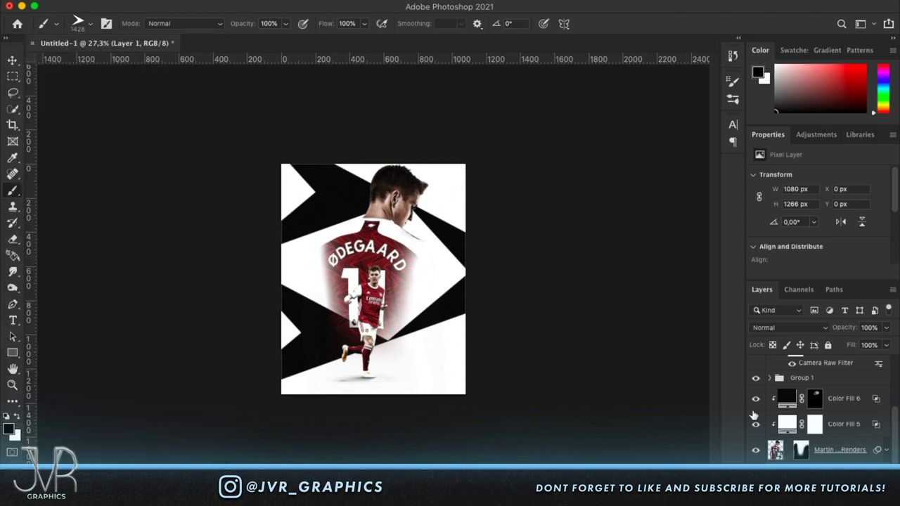
# - Add a new layer above Color Fill 4 and stamp one black 1428 px arrowhead over the poster's lower right part
pyautogui.scroll(-3, 830, 393)
pyautogui.click(837, 374)
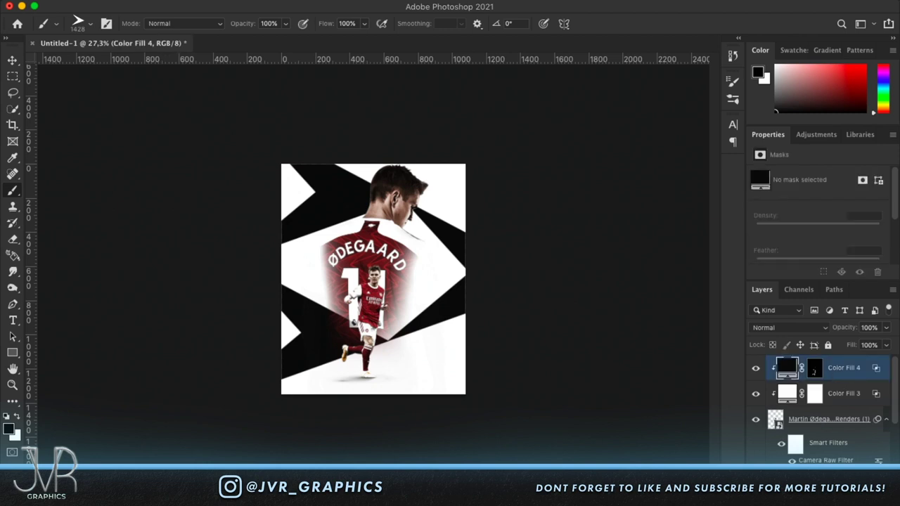
pyautogui.press('alt+shift+super+n')
pyautogui.scroll(3, 533, 391)
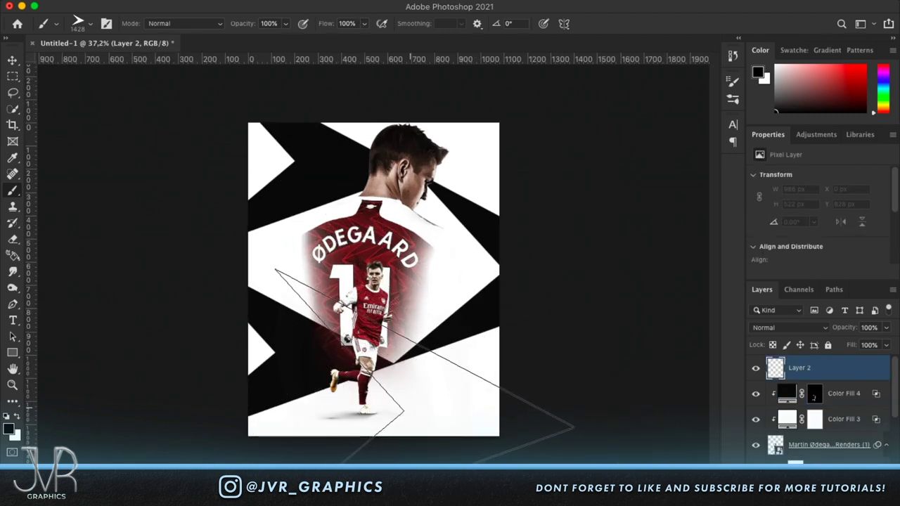
pyautogui.click(434, 378)
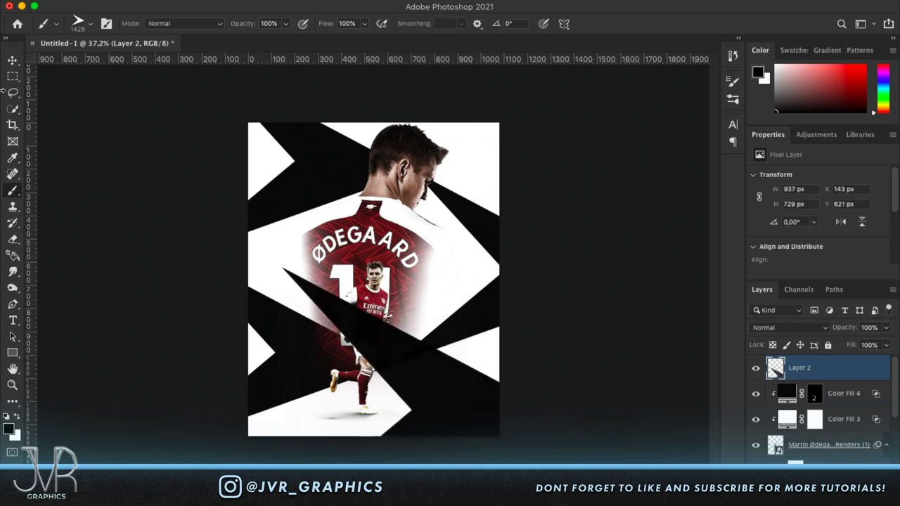
# - Apply a Gaussian Blur with an 8 px radius to the Layer 2 arrowhead
pyautogui.click(13, 61)
pyautogui.scroll(3, 419, 311)
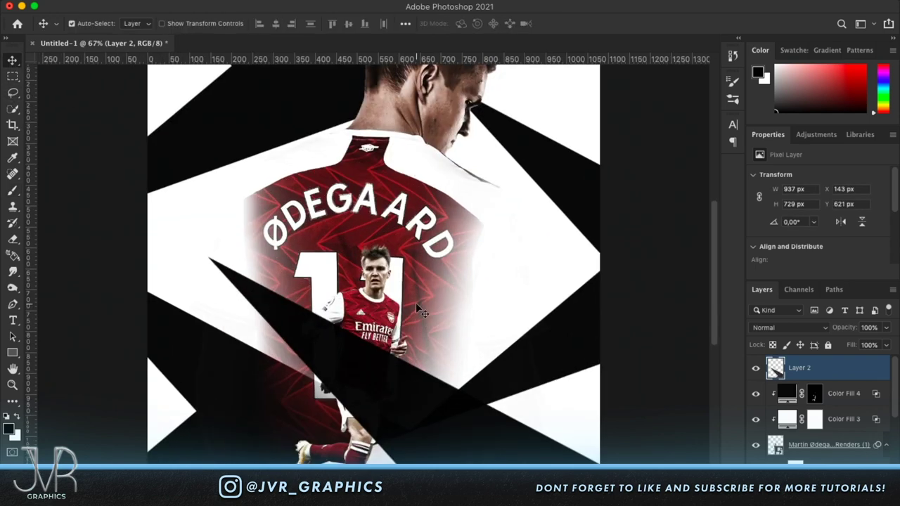
pyautogui.scroll(-2, 292, 171)
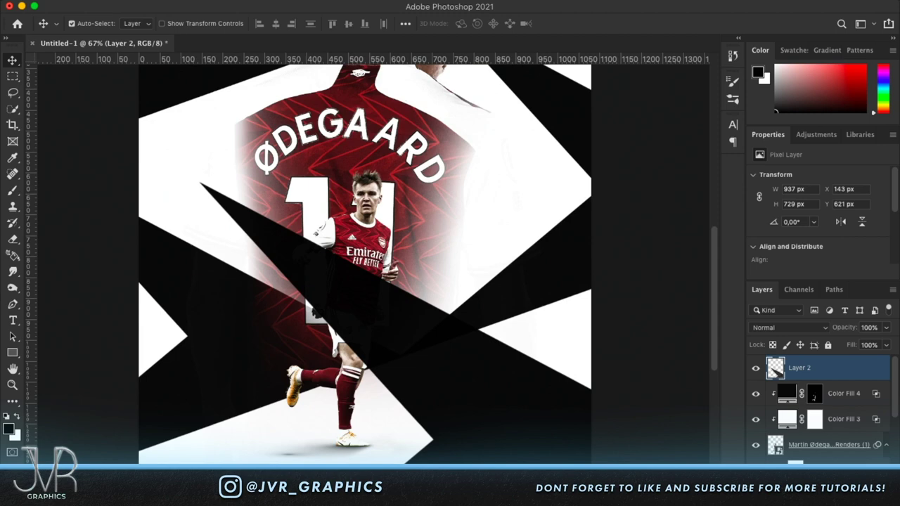
pyautogui.click(292, 2)
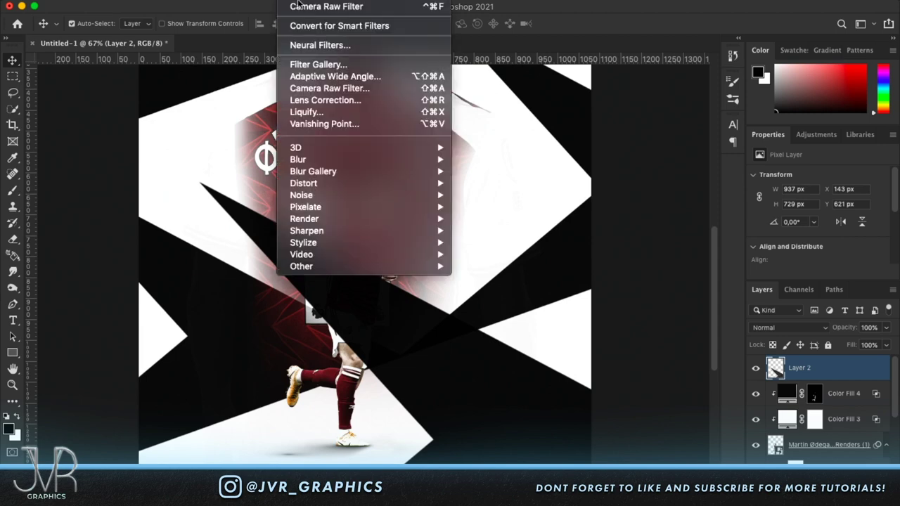
pyautogui.moveTo(415, 159)
pyautogui.click(524, 206)
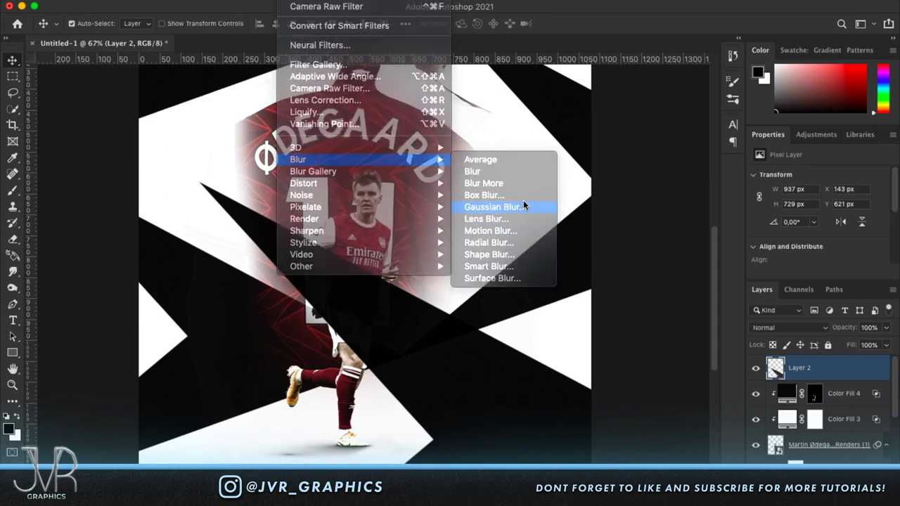
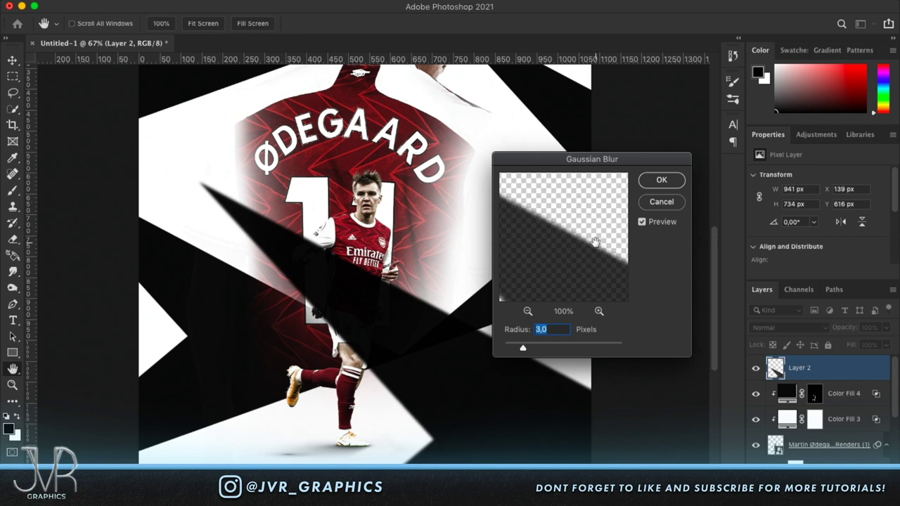
pyautogui.write('8')
pyautogui.click(660, 180)
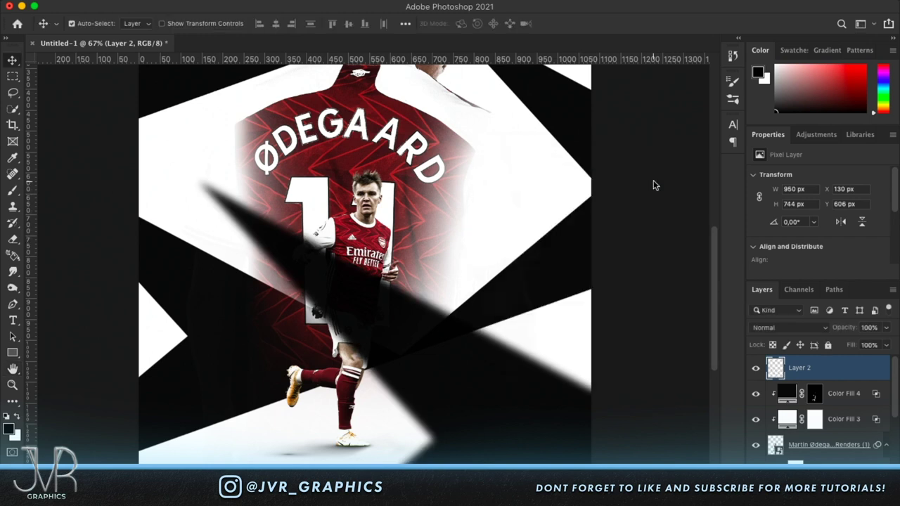
# - Scale the blurred arrowhead down to about 635 x 497 px, keeping it in the poster's lower right corner
pyautogui.scroll(-2, 590, 235)
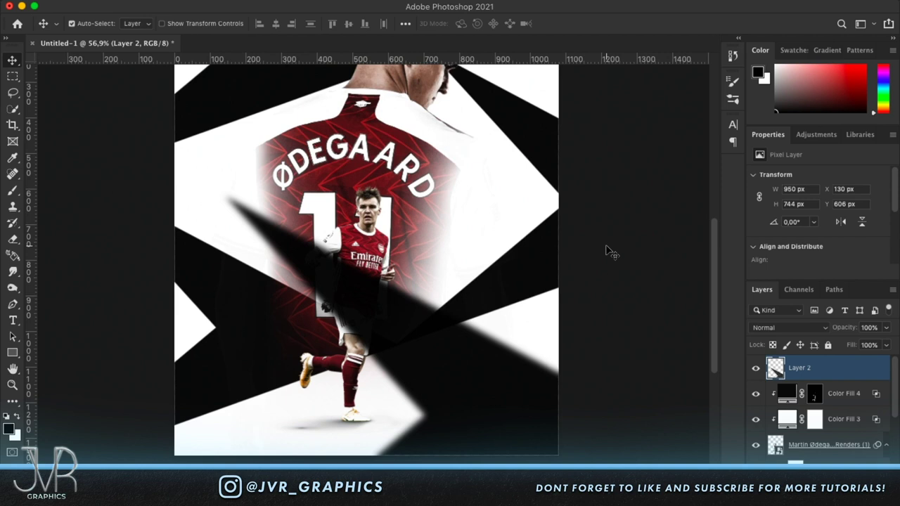
pyautogui.hotkey('ctrl', 't')
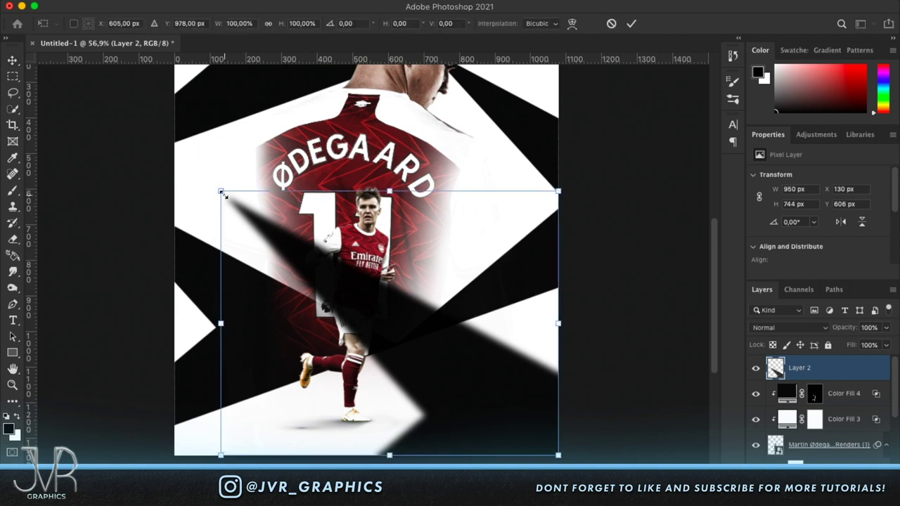
pyautogui.moveTo(221, 190); pyautogui.dragTo(333, 279)
pyautogui.press('Return')
# - Apply another Gaussian Blur with an 8 px radius to the Layer 2 arrowhead
pyautogui.scroll(2, 427, 303)
pyautogui.click(295, 2)
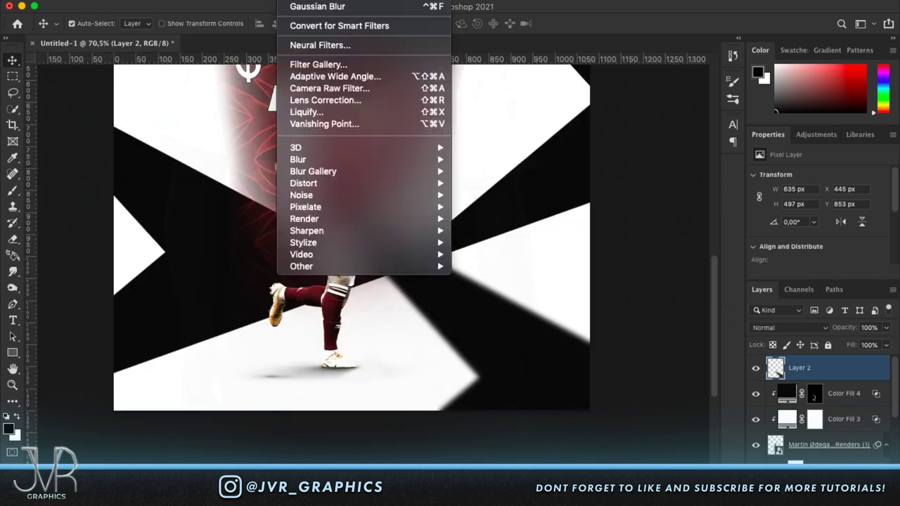
pyautogui.moveTo(352, 160)
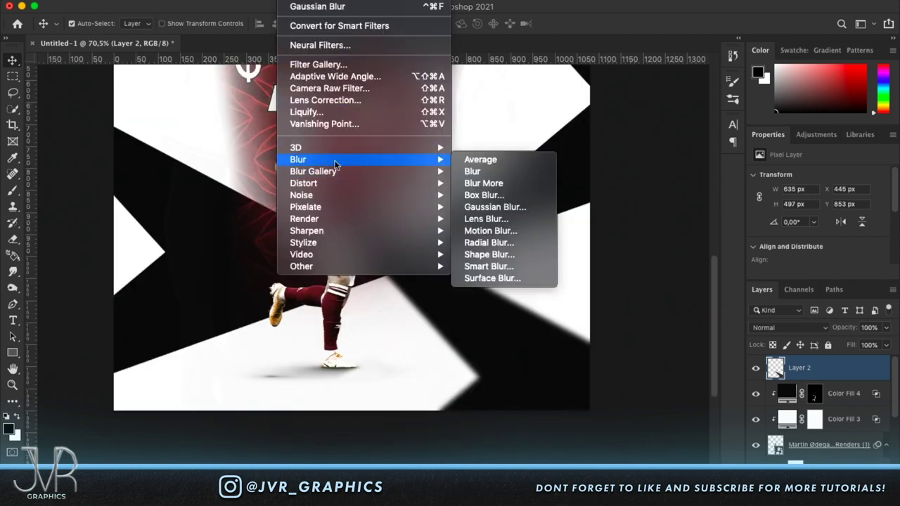
pyautogui.click(485, 211)
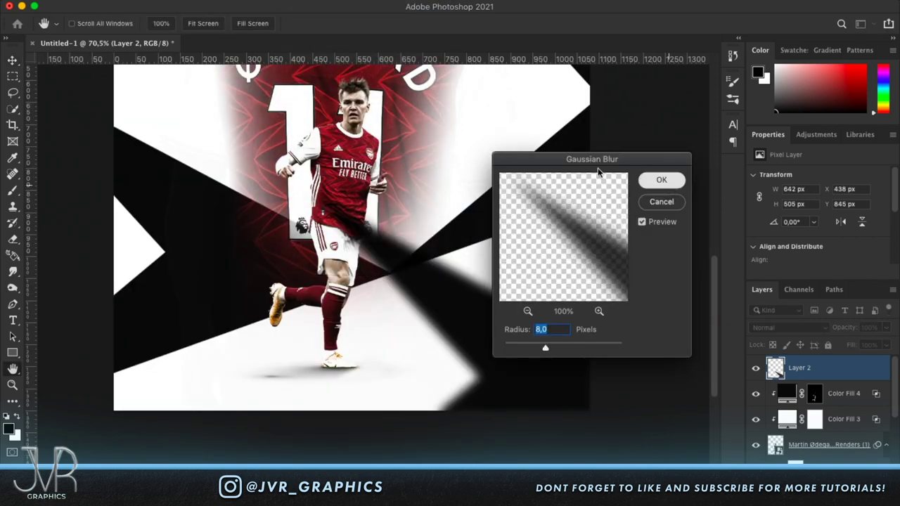
pyautogui.click(668, 187)
# - Scale the blurred arrowhead down to about 559 x 440 px and move it down to the poster's bottom edge
pyautogui.hotkey('ctrl', 't')
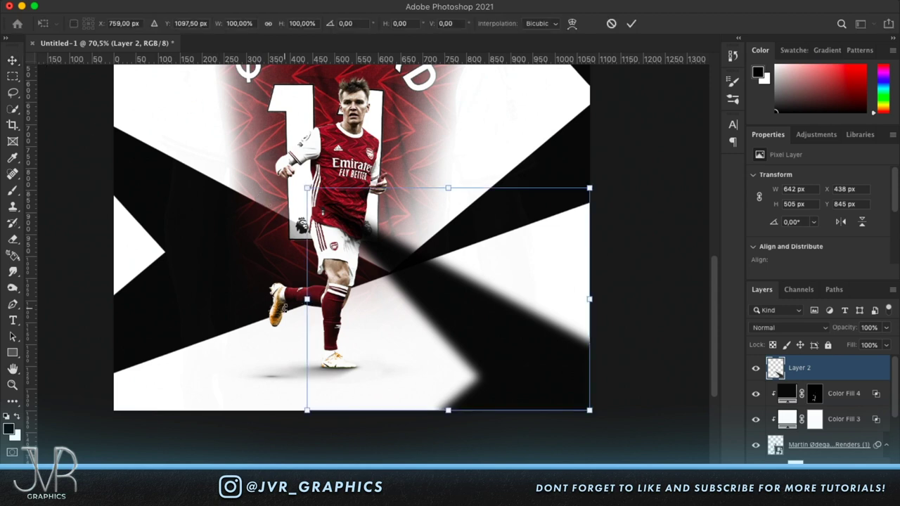
pyautogui.moveTo(307, 301); pyautogui.dragTo(342, 309)
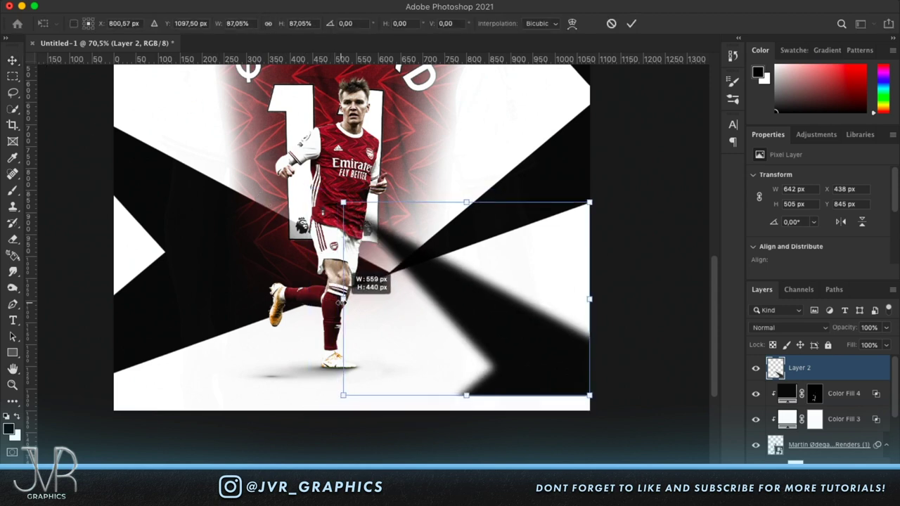
pyautogui.moveTo(495, 305); pyautogui.dragTo(495, 317)
pyautogui.press('Return')
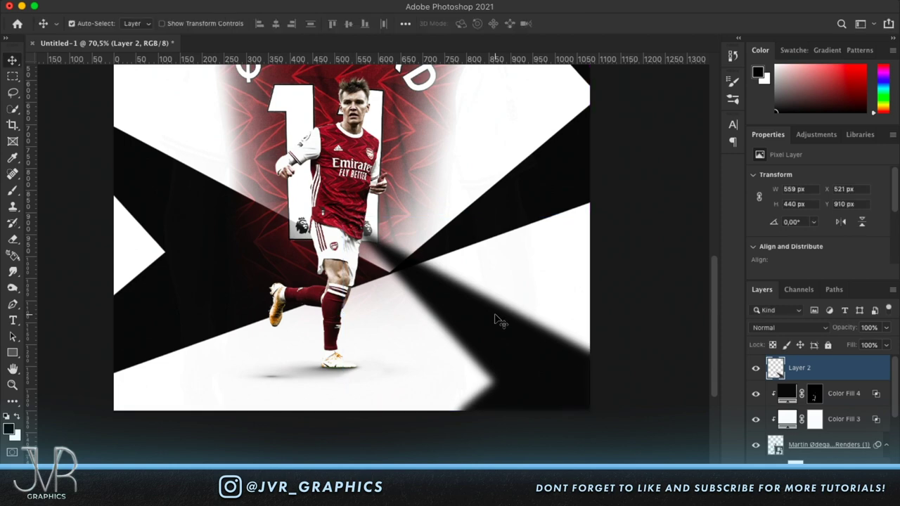
pyautogui.hotkey('ctrl', '0')
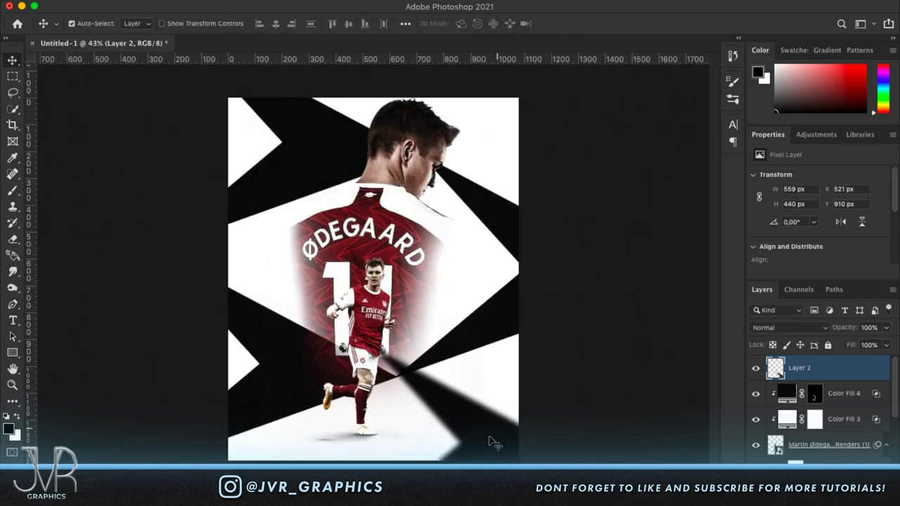
pyautogui.click(12, 190)
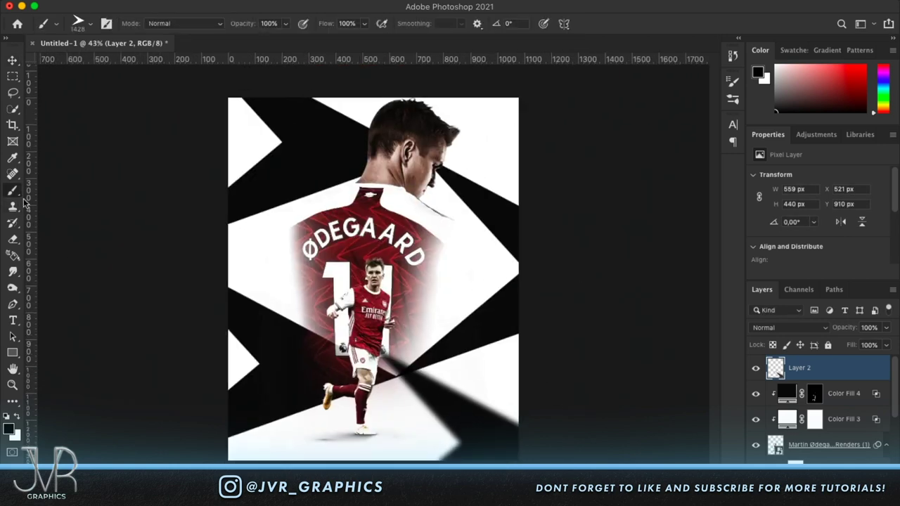
pyautogui.click(14, 58)
pyautogui.press('super+1')
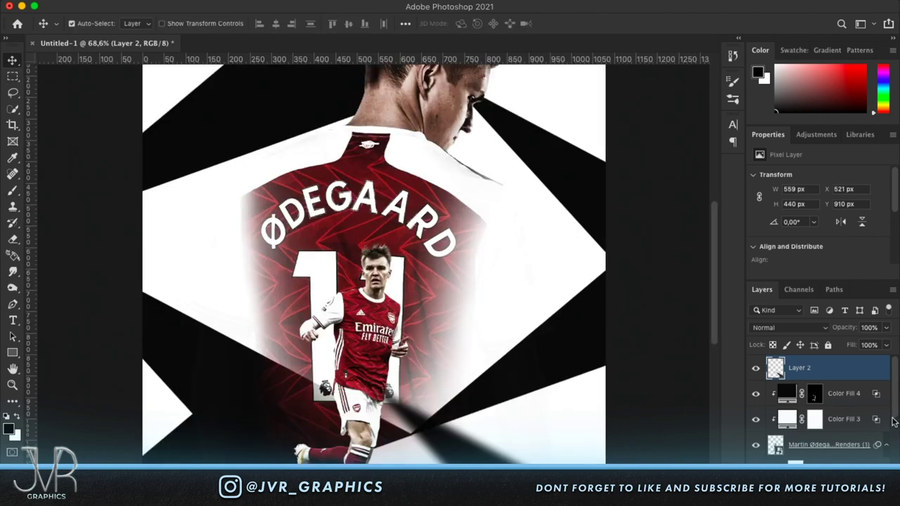
# - Load the outline of the large back-view render as a selection and add a black 000000 Solid Color fill layer directly beneath that render
pyautogui.scroll(-3, 508, 338)
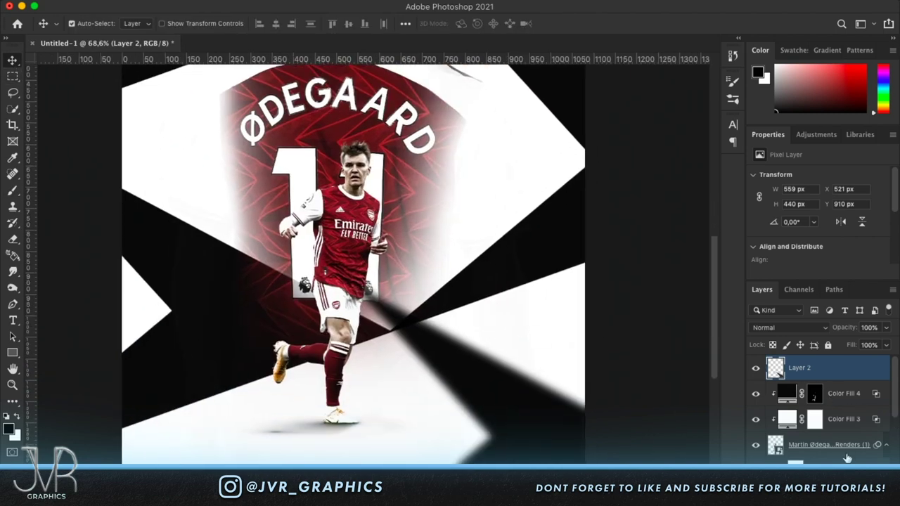
pyautogui.scroll(-3, 848, 459)
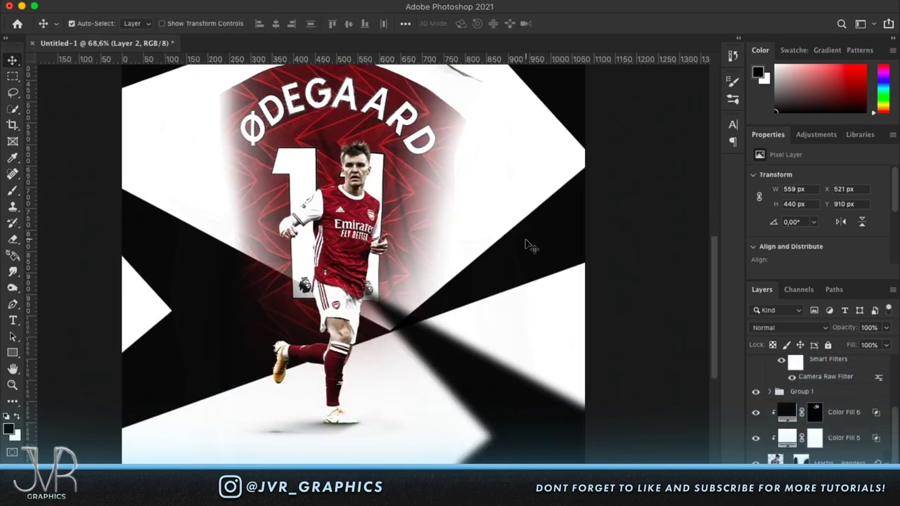
pyautogui.scroll(5, 527, 245)
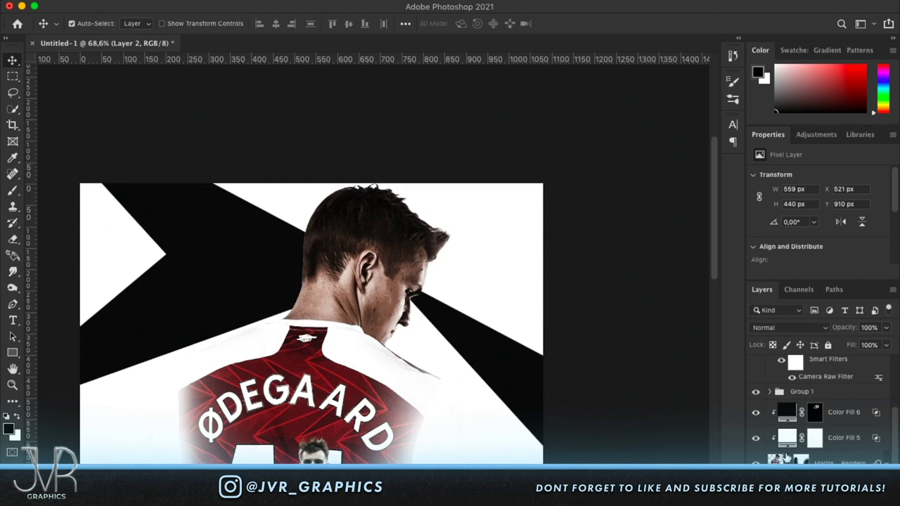
pyautogui.scroll(-1, 815, 462)
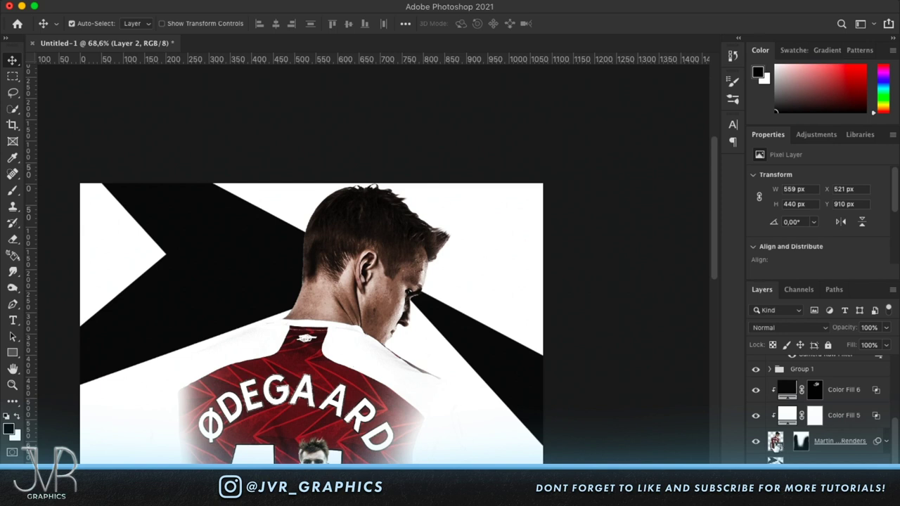
pyautogui.keyDown('super'); pyautogui.click(775, 442); pyautogui.keyUp('super')
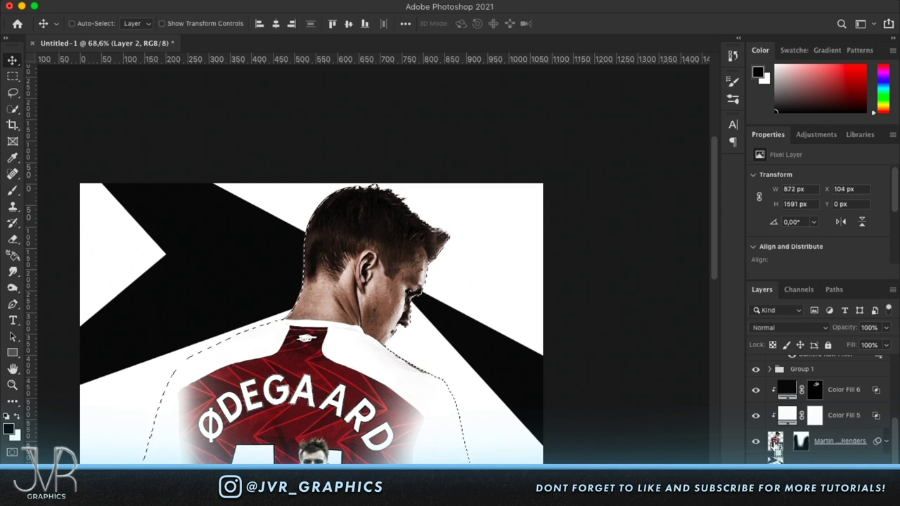
pyautogui.press('super+j')
pyautogui.click(827, 497)
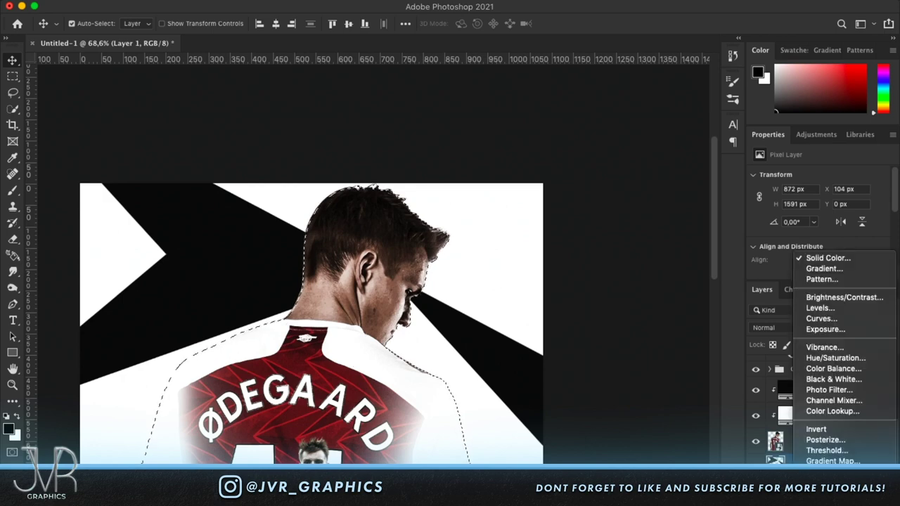
pyautogui.click(820, 259)
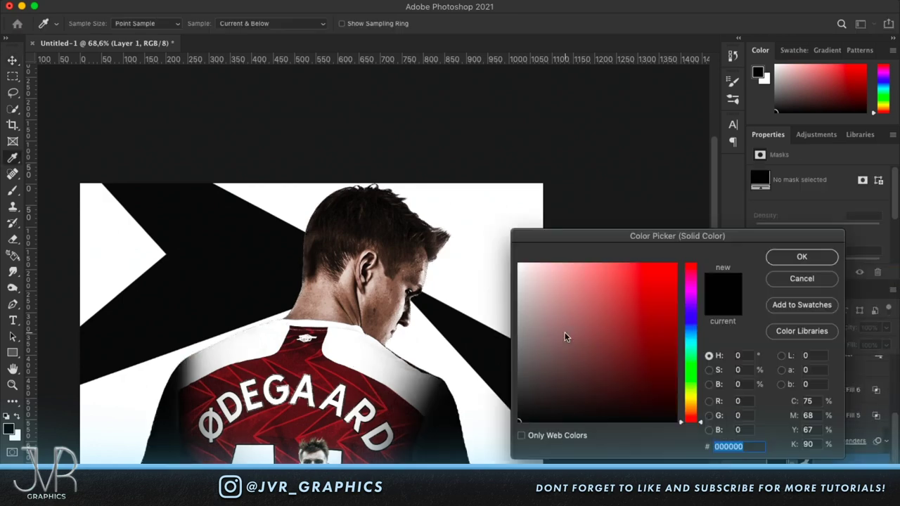
pyautogui.click(797, 256)
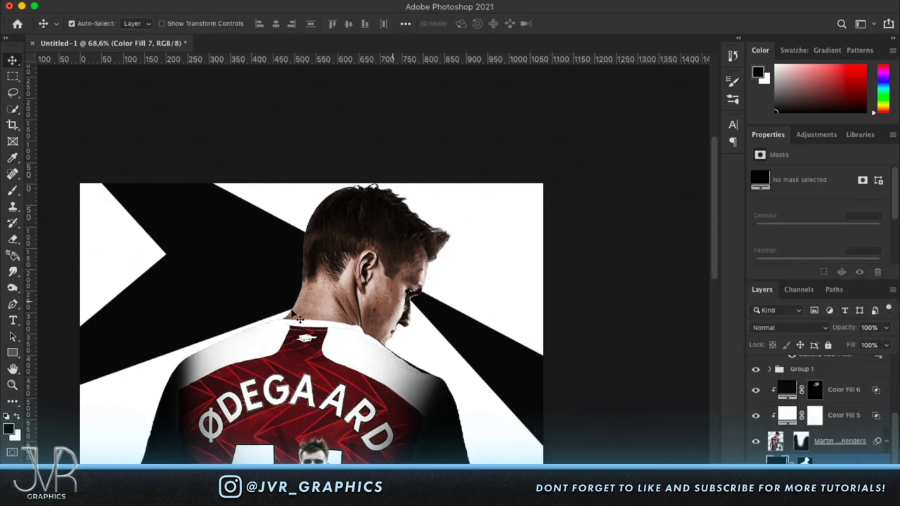
# - Select the area hidden by the back-view render's mask, fill it with black on the Color Fill 7 mask at 100% opacity, and deselect
pyautogui.scroll(-5, 382, 295)
pyautogui.scroll(4, 540, 261)
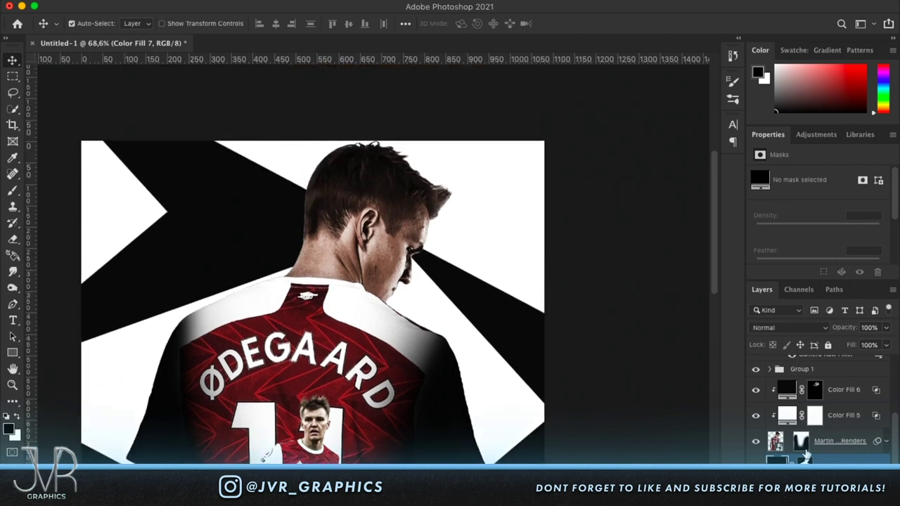
pyautogui.press('super')
pyautogui.keyDown('super'); pyautogui.click(801, 444); pyautogui.keyUp('super')
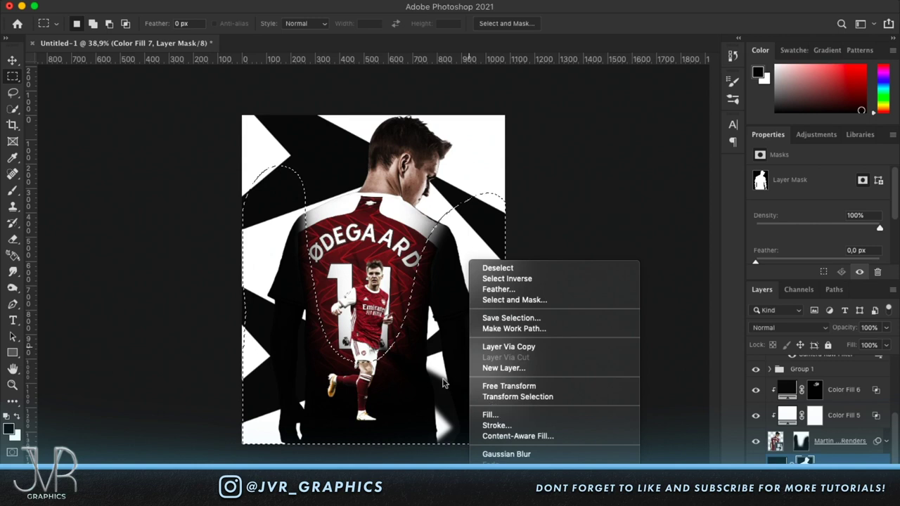
pyautogui.click(430, 376)
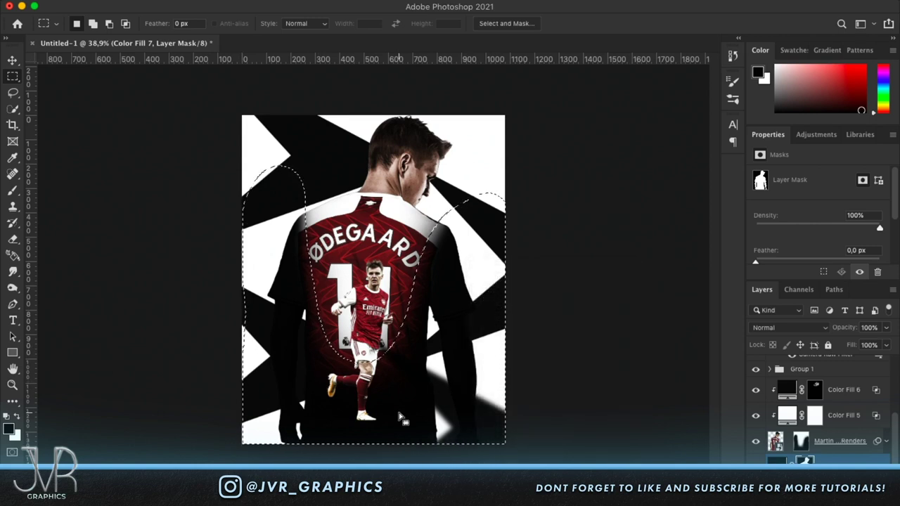
pyautogui.rightClick(451, 391)
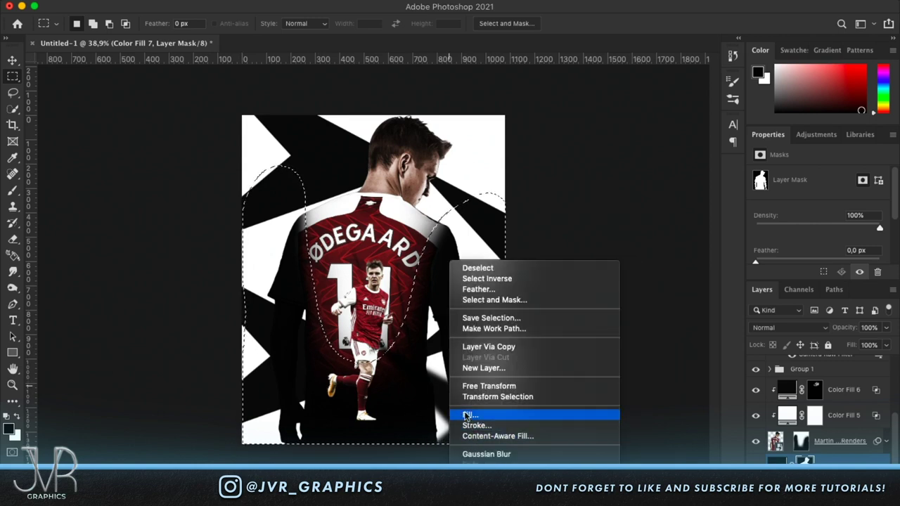
pyautogui.click(466, 416)
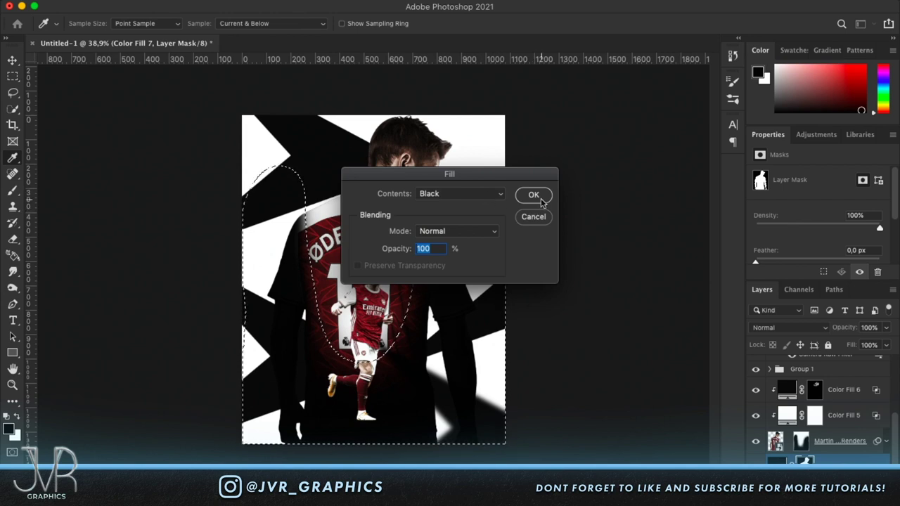
pyautogui.click(542, 202)
pyautogui.hotkey('ctrl', 'd')
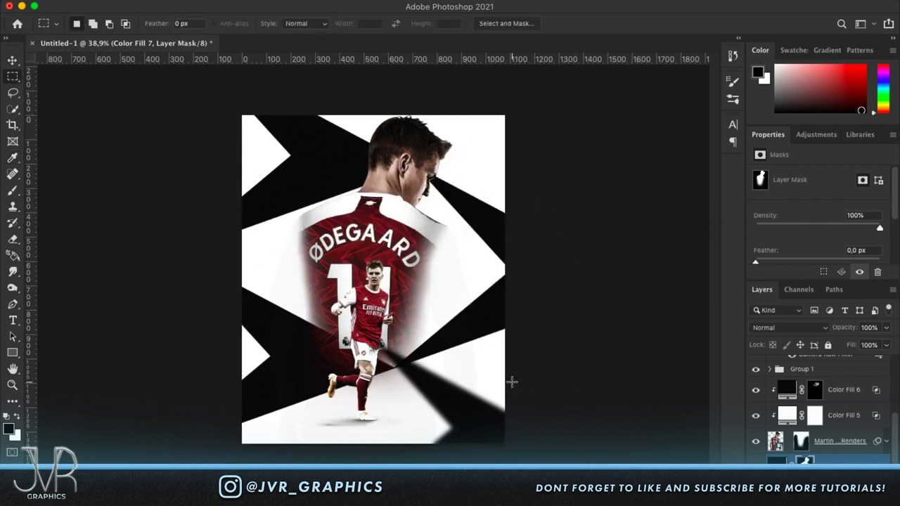
# - Change the Color Fill 7 color to white, ffffff
pyautogui.doubleClick(777, 461)
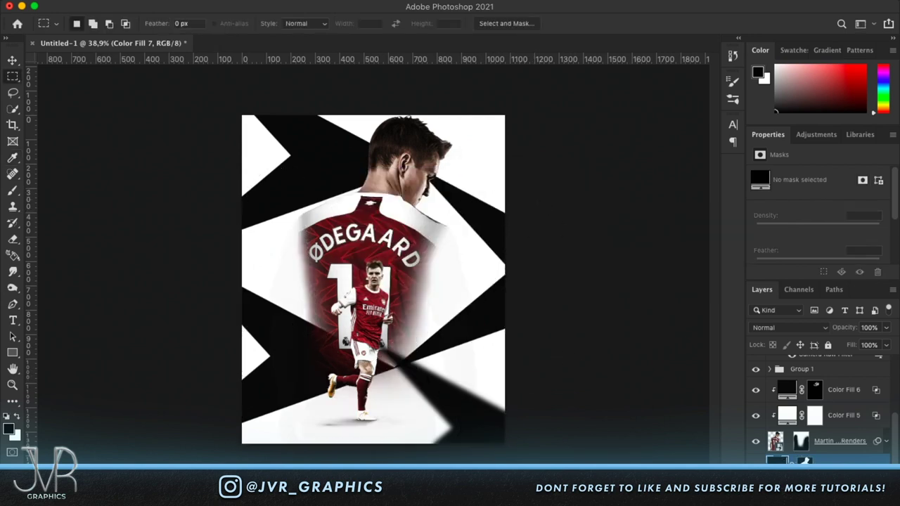
pyautogui.click(504, 269)
pyautogui.click(500, 261)
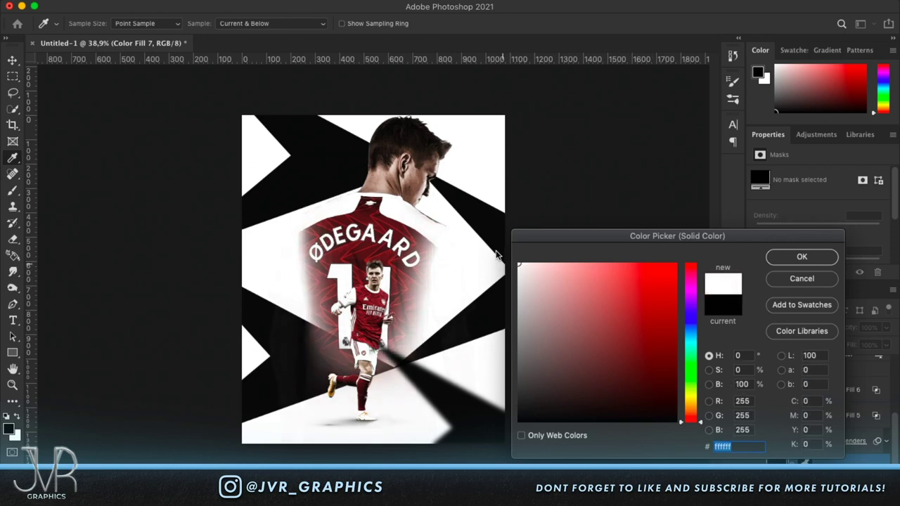
pyautogui.click(792, 257)
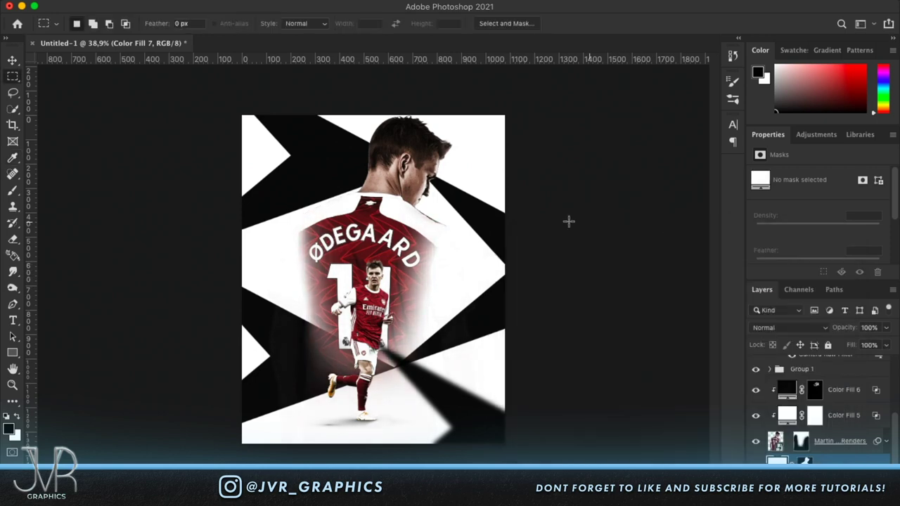
# - Apply a Gaussian Blur with a 15 px radius to the Color Fill 7 layer mask to soften the white glow around the back-view render
pyautogui.scroll(5, 393, 184)
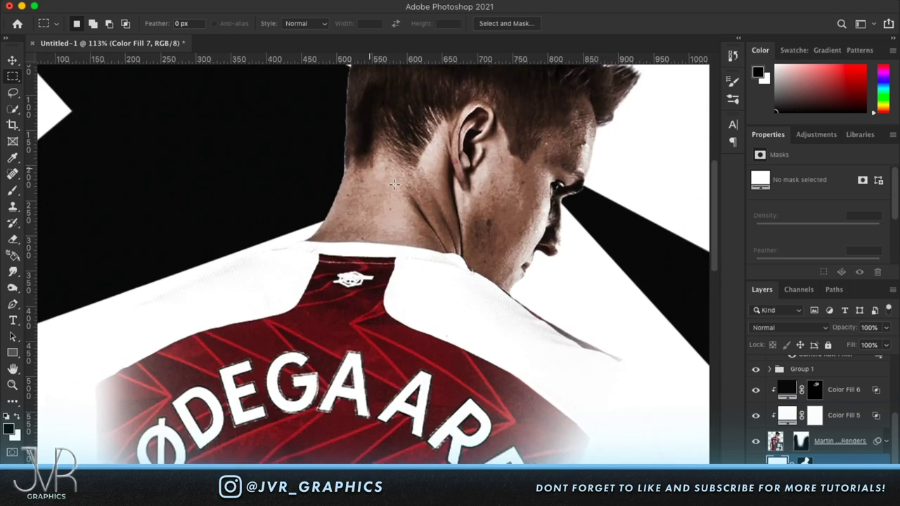
pyautogui.scroll(2, 394, 185)
pyautogui.scroll(2, 426, 149)
pyautogui.hscroll(2, 426, 149)
pyautogui.click(804, 461)
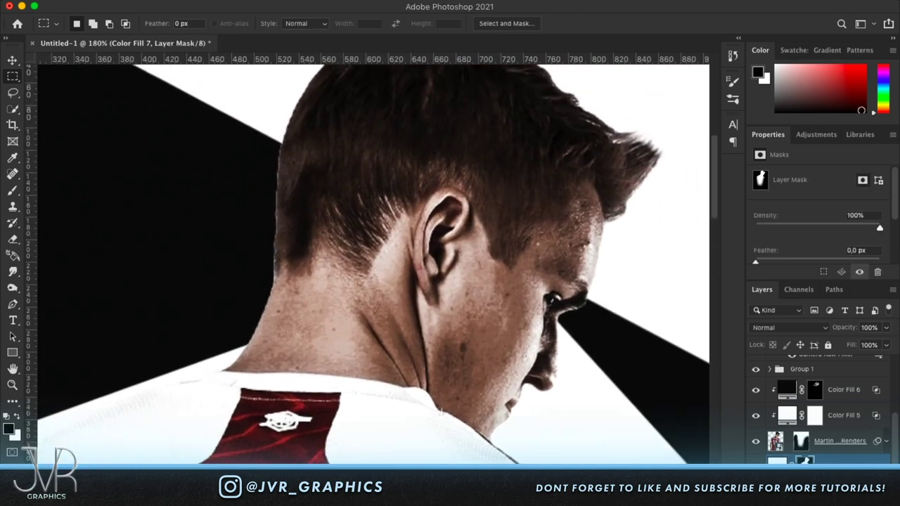
pyautogui.click(292, 2)
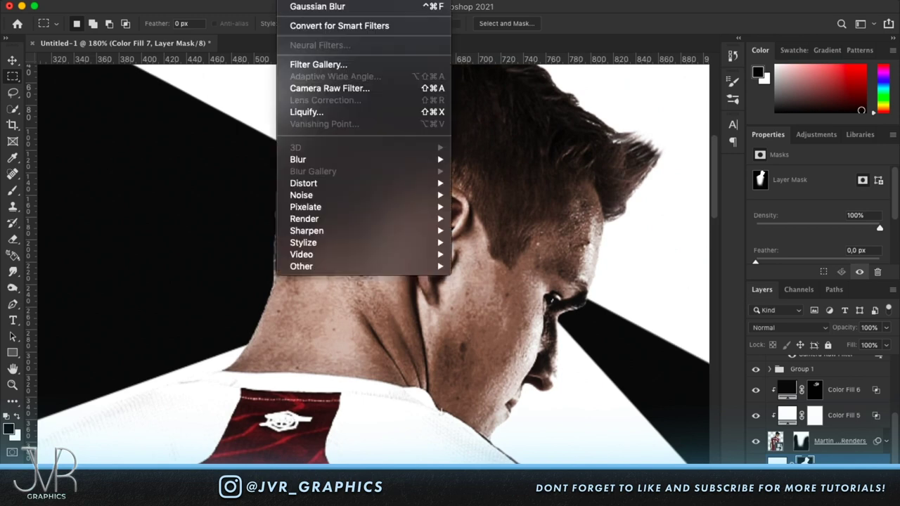
pyautogui.moveTo(322, 160)
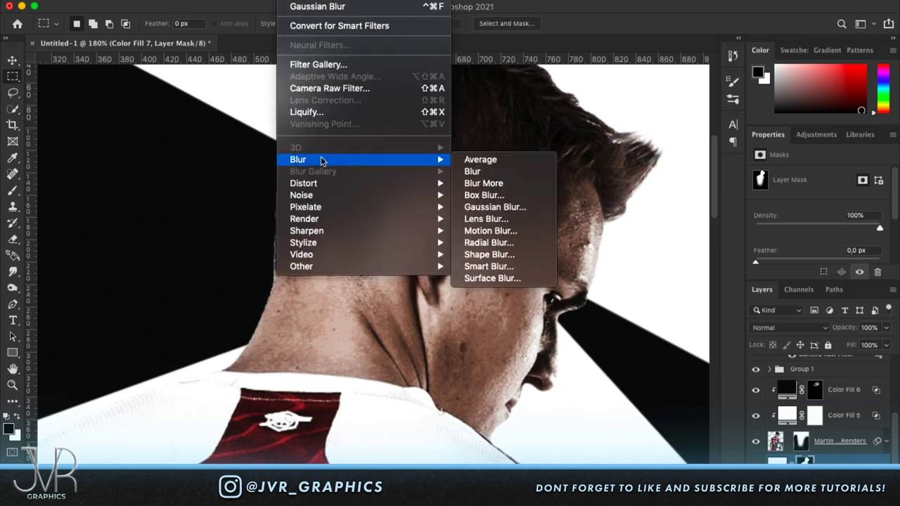
pyautogui.click(495, 207)
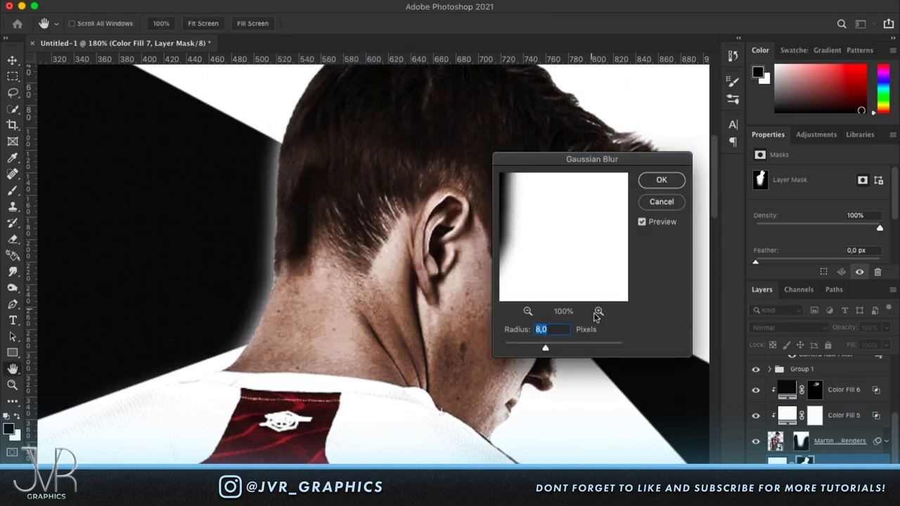
pyautogui.write('20')
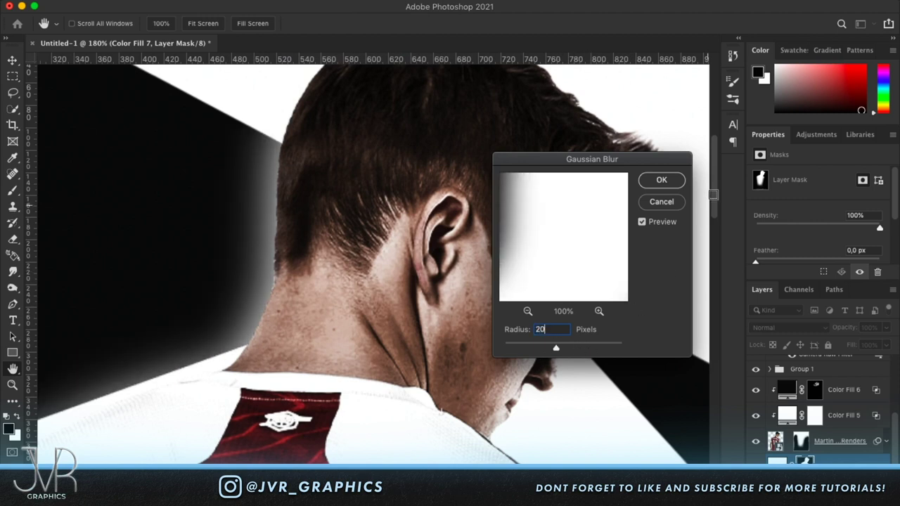
pyautogui.write('15')
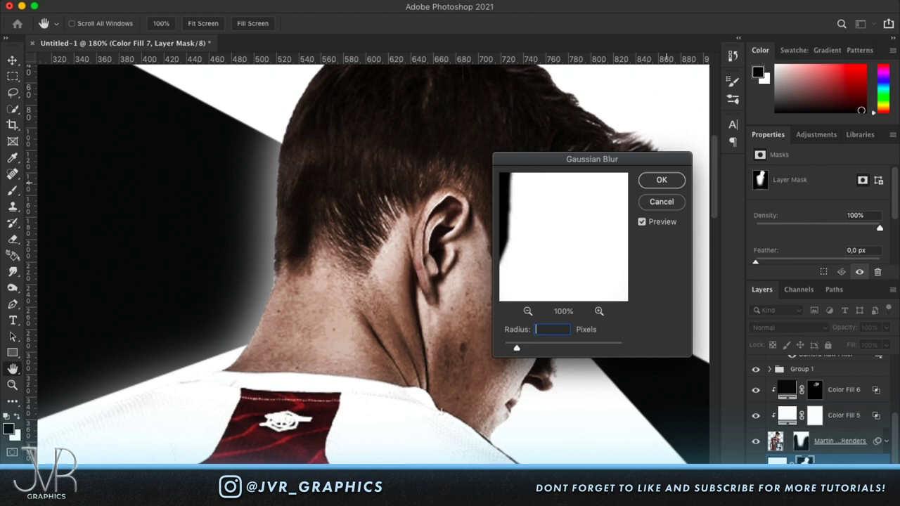
pyautogui.click(662, 180)
pyautogui.press('m')
pyautogui.scroll(-5, 563, 284)
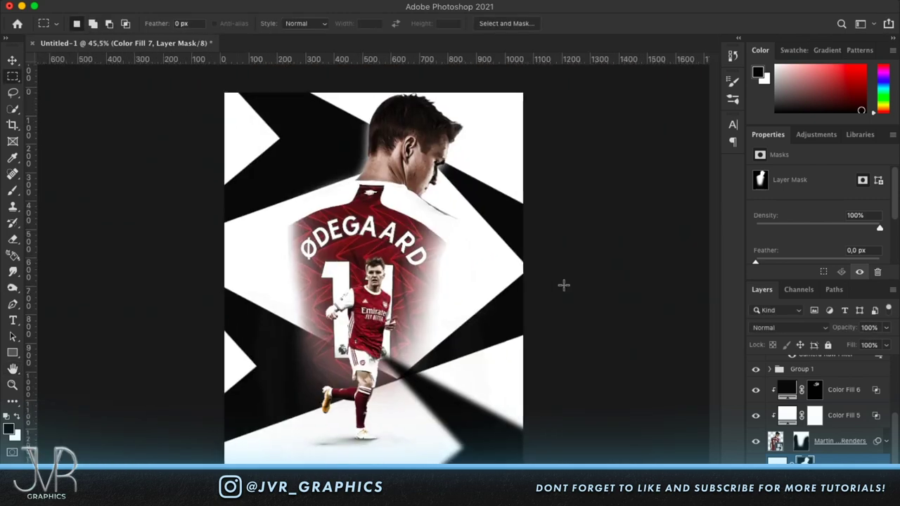
pyautogui.scroll(3, 529, 272)
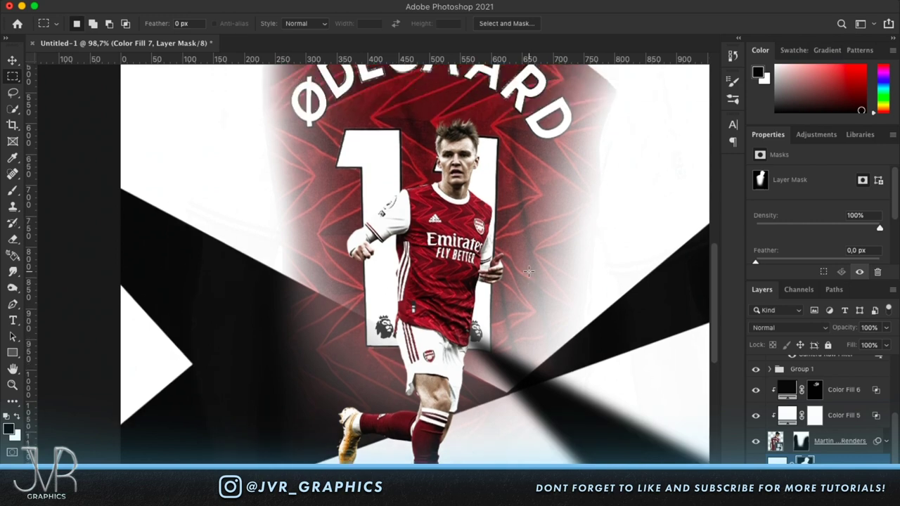
# - Load the outline of the small running render as a selection and add a white ffffff Solid Color fill layer between it and Group 1
pyautogui.press('super+0')
pyautogui.scroll(3, 787, 438)
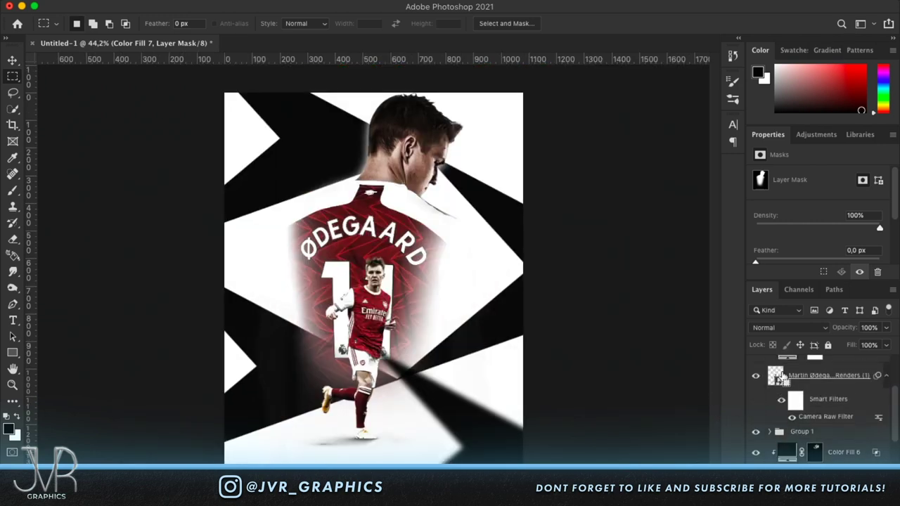
pyautogui.click(820, 433)
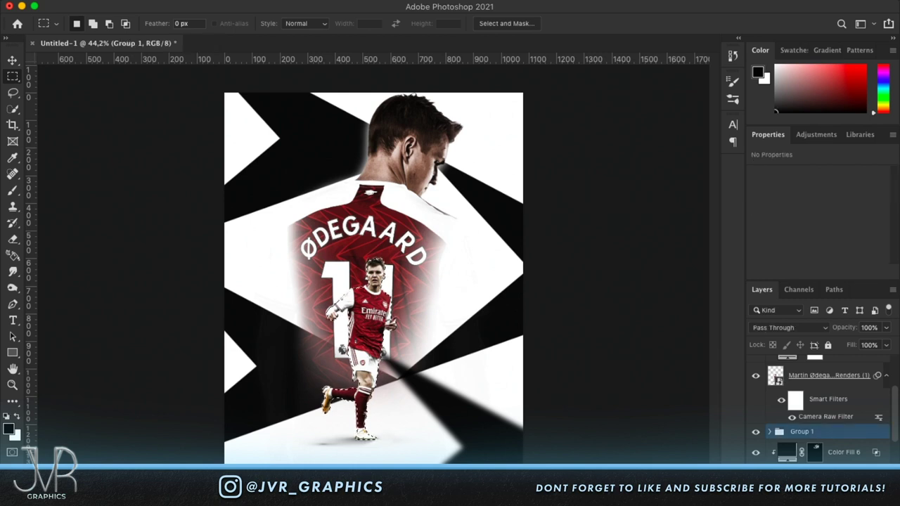
pyautogui.click(823, 497)
pyautogui.click(831, 261)
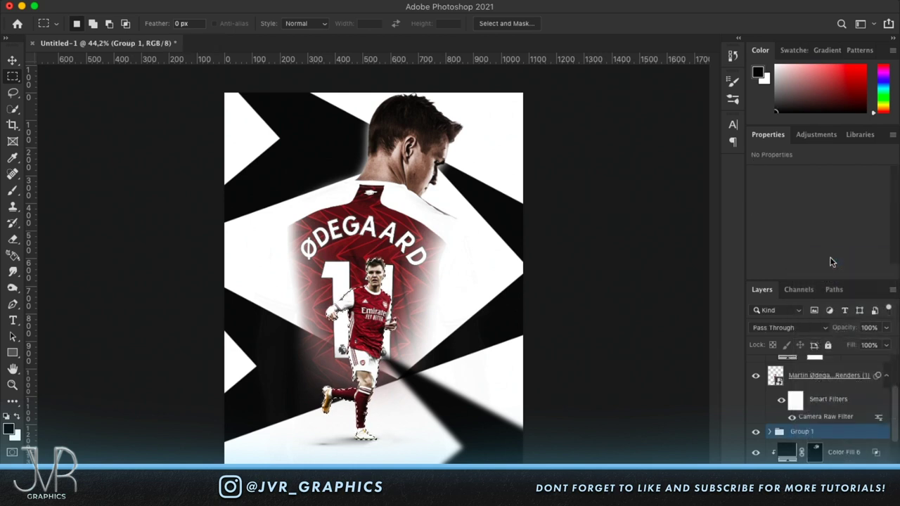
pyautogui.moveTo(567, 291); pyautogui.dragTo(467, 236)
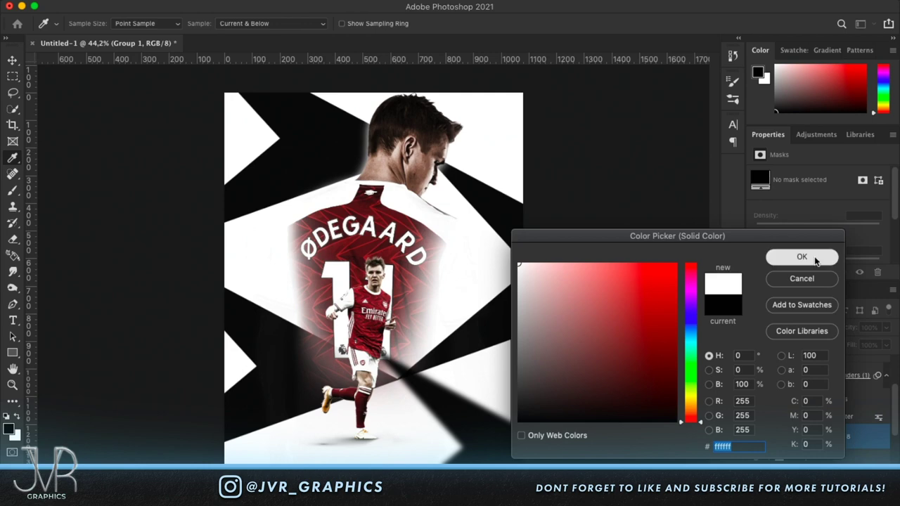
pyautogui.click(816, 259)
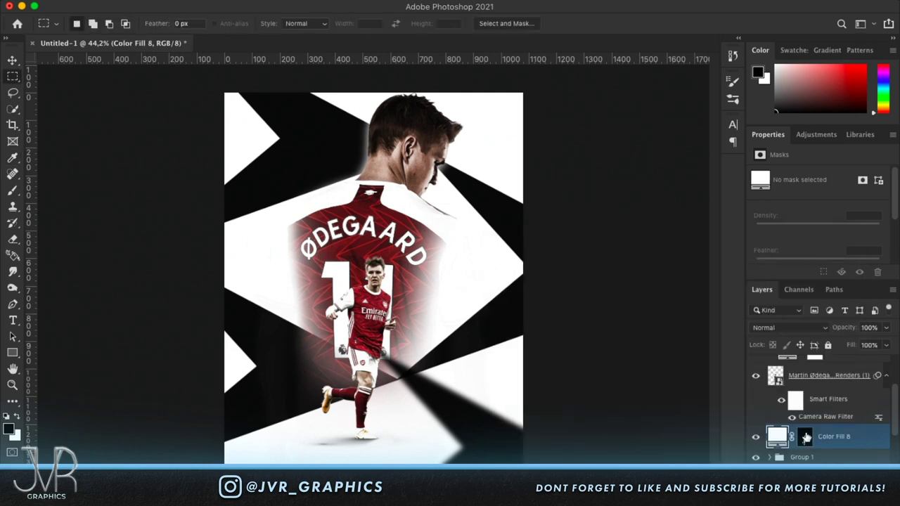
# - Apply a Gaussian Blur with a 10 px radius to the Color Fill 8 layer mask around the small render
pyautogui.click(806, 438)
pyautogui.scroll(3, 272, 300)
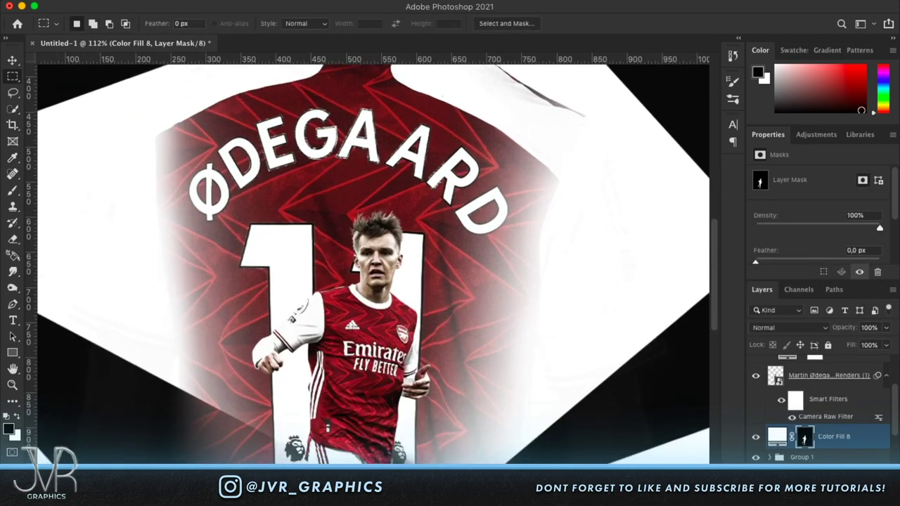
pyautogui.click(304, 1)
pyautogui.moveTo(307, 159)
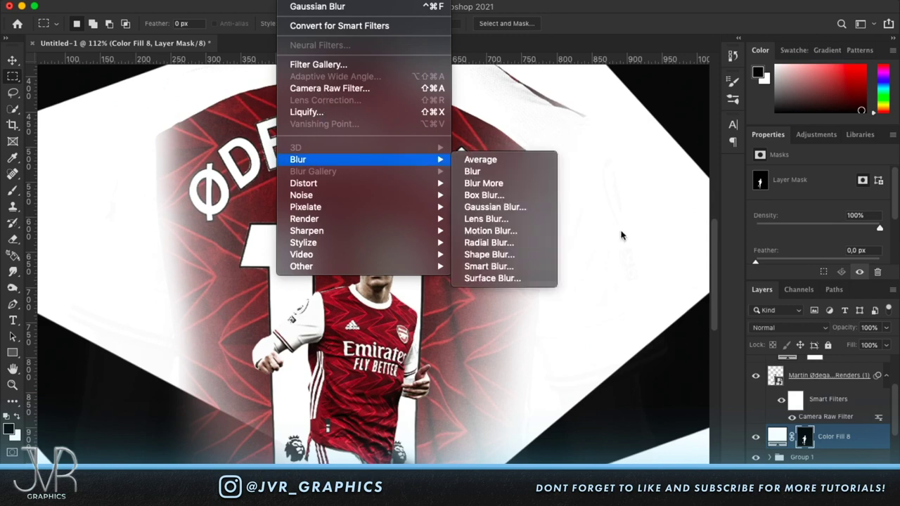
pyautogui.click(533, 209)
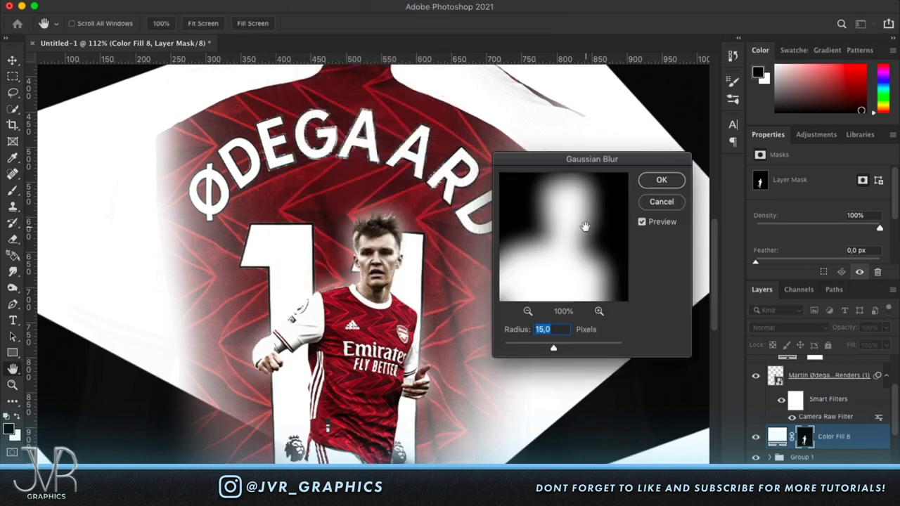
pyautogui.write('10')
pyautogui.click(659, 180)
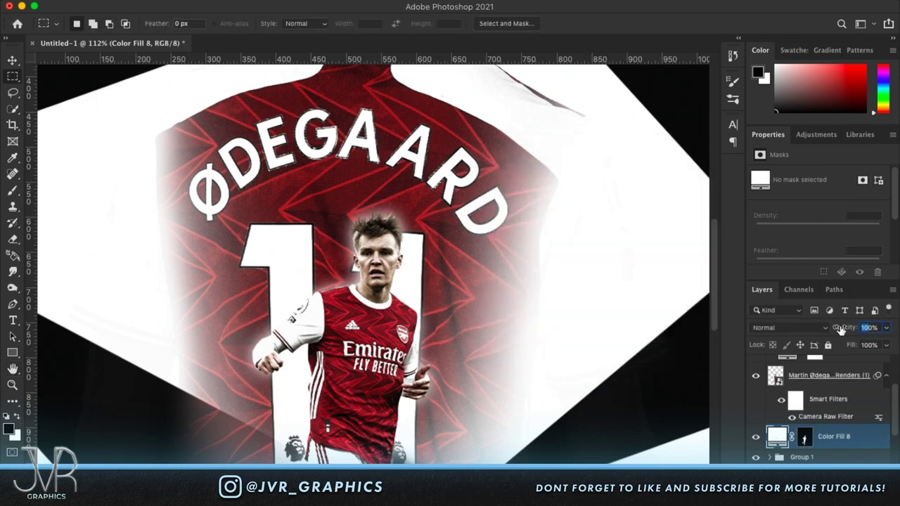
# - Set the Color Fill 8 opacity to 70% and move Group 1 directly above it in the layer order
pyautogui.write('70')
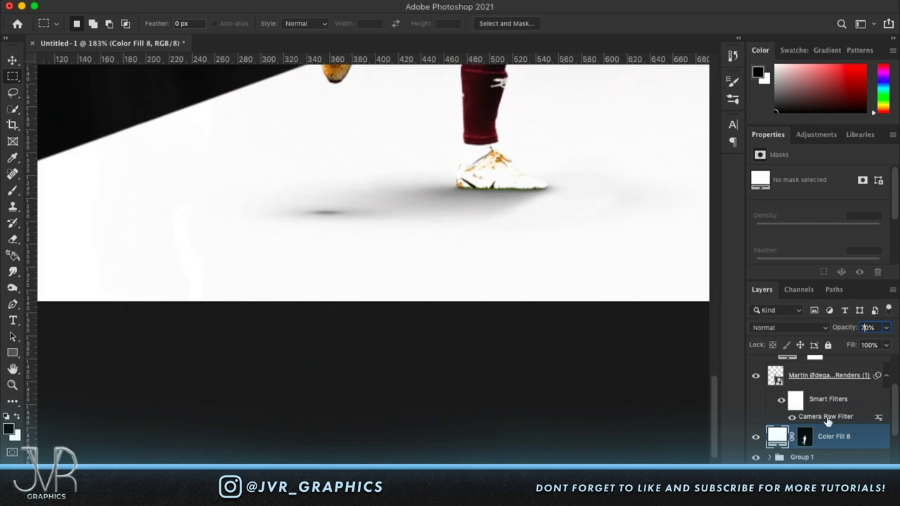
pyautogui.scroll(-3, 827, 420)
pyautogui.scroll(3, 808, 436)
pyautogui.moveTo(787, 455); pyautogui.dragTo(788, 427)
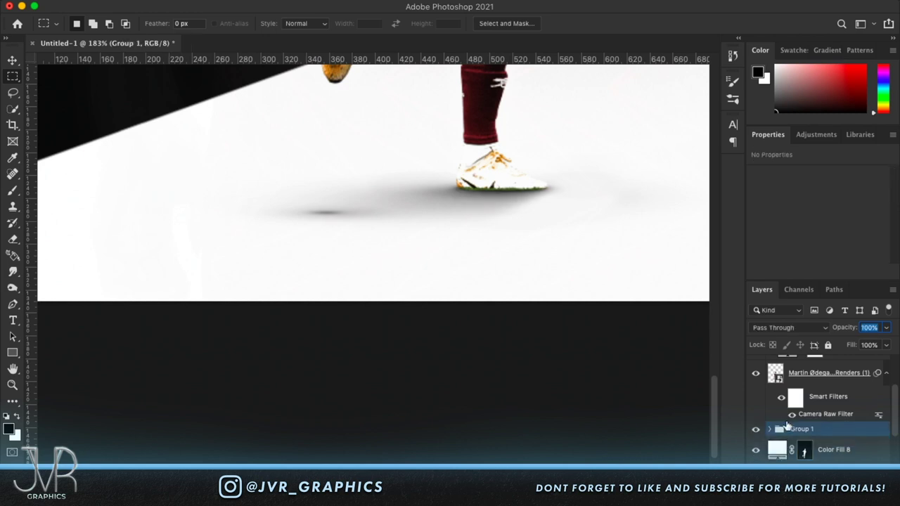
# - Rename Group 1 as Shadows
pyautogui.press('a')
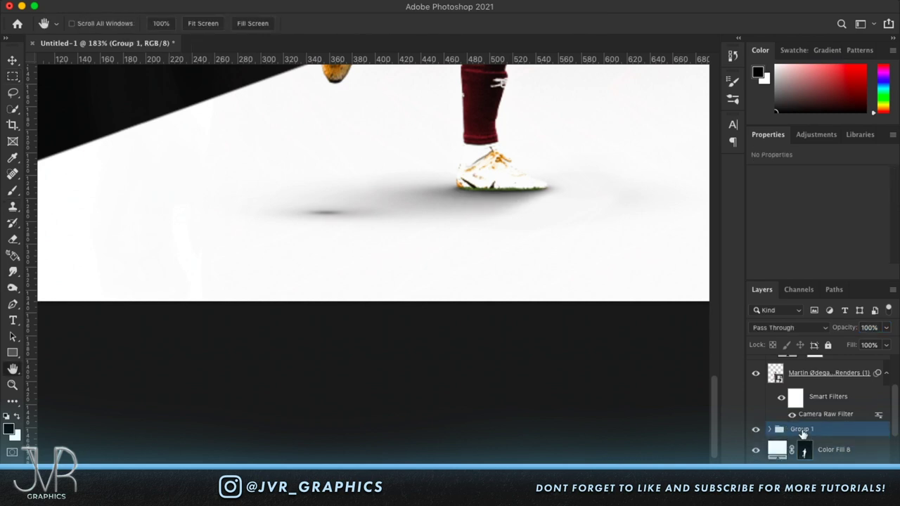
pyautogui.doubleClick(811, 428)
pyautogui.write('S')
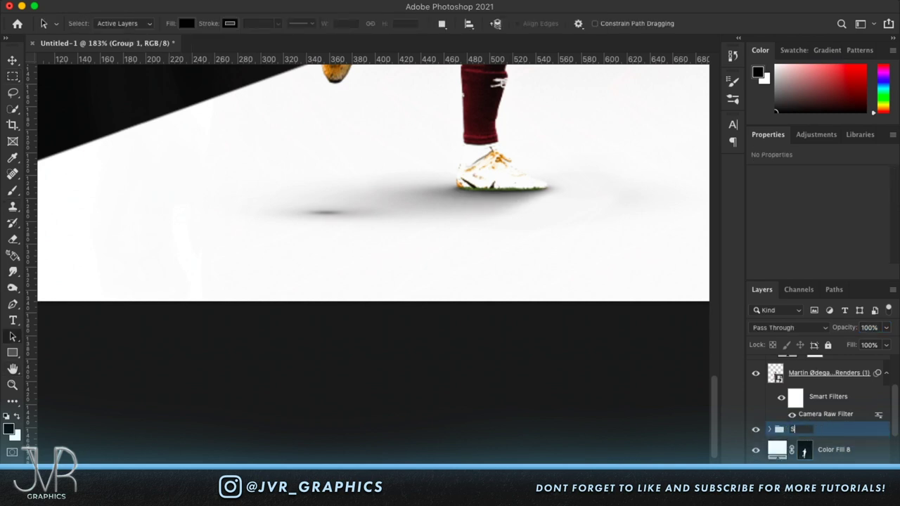
pyautogui.press('Return')
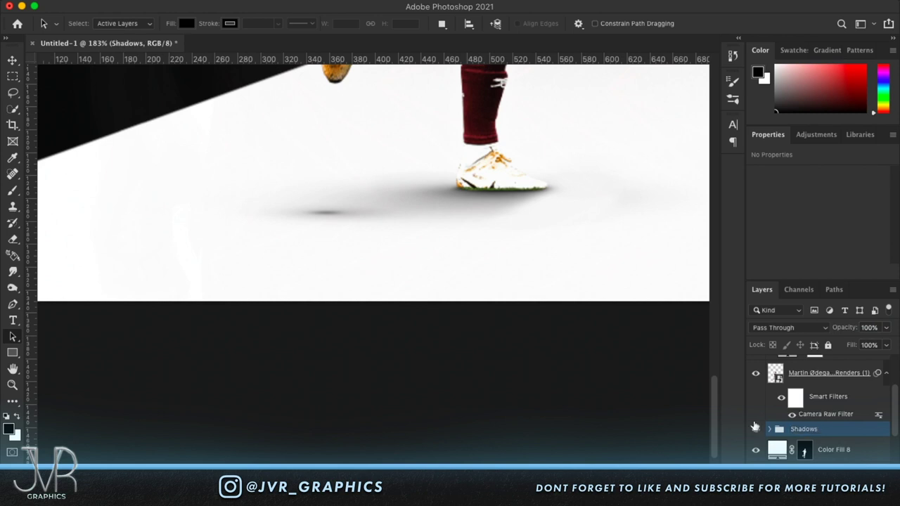
# - Examine the ground shadow and the overall poster composition around both renders
pyautogui.scroll(2, 594, 350)
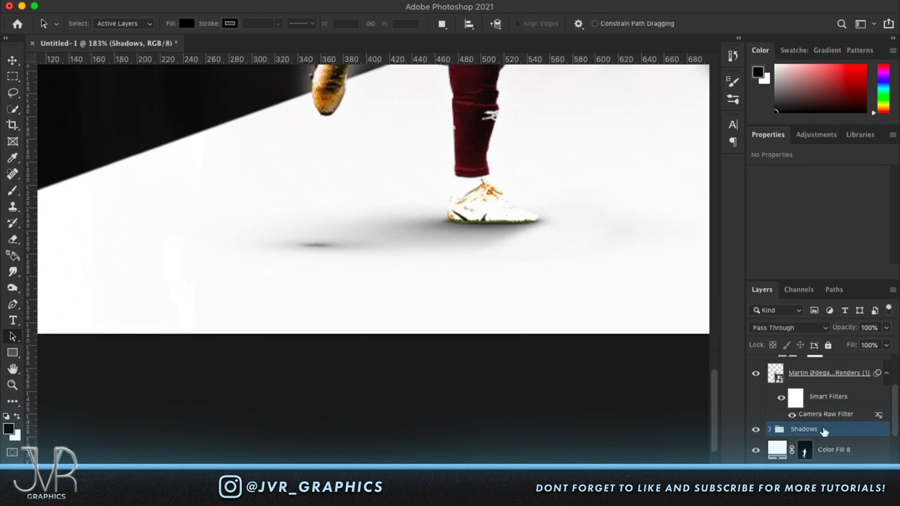
pyautogui.moveTo(824, 432)
pyautogui.mouseDown()
pyautogui.moveTo(824, 459)
pyautogui.moveTo(810, 426)
pyautogui.mouseUp()
pyautogui.press('super+minus')
pyautogui.press('super+minus')
pyautogui.scroll(-5, 540, 233)
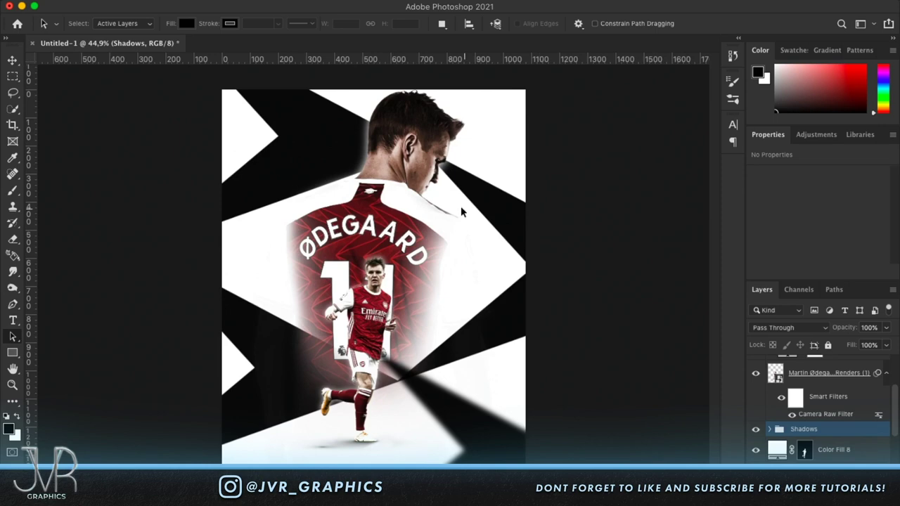
pyautogui.press('v')
pyautogui.scroll(3, 610, 311)
pyautogui.scroll(-2, 610, 310)
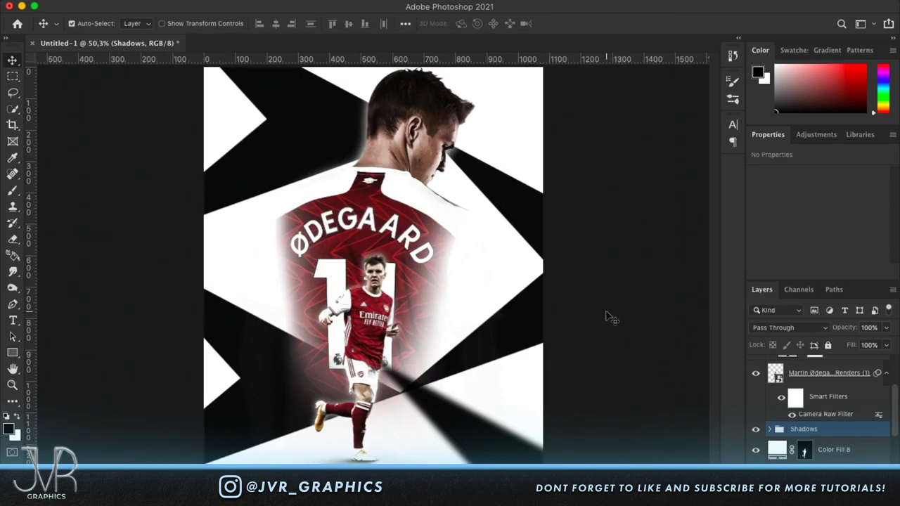
pyautogui.scroll(2, 445, 413)
pyautogui.scroll(-3, 500, 421)
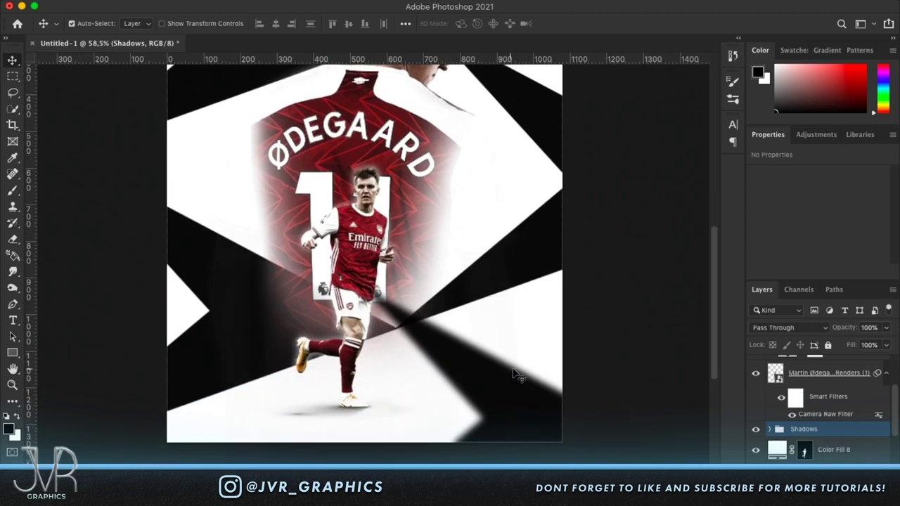
pyautogui.scroll(2, 885, 410)
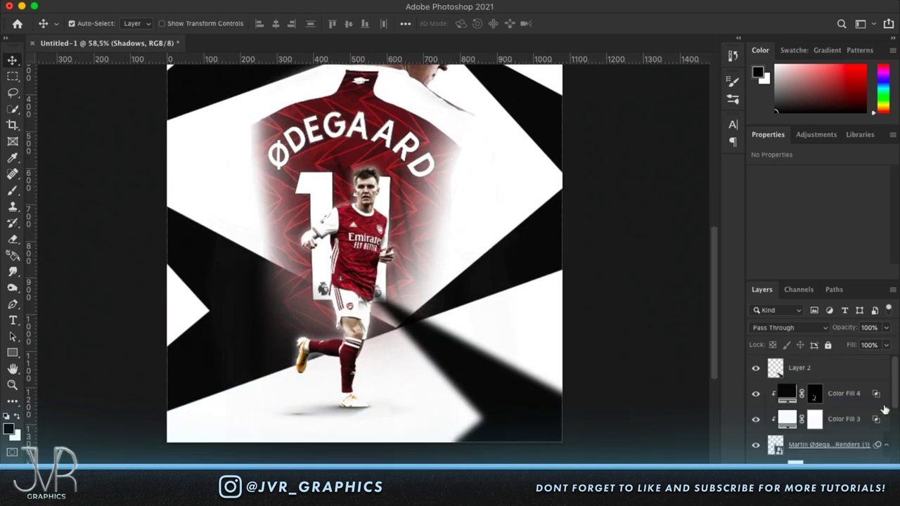
# - Slightly enlarge the blurred black arrowhead on Layer 2 by extending its upper-left corner outward
pyautogui.click(815, 373)
pyautogui.hotkey('ctrl', 't')
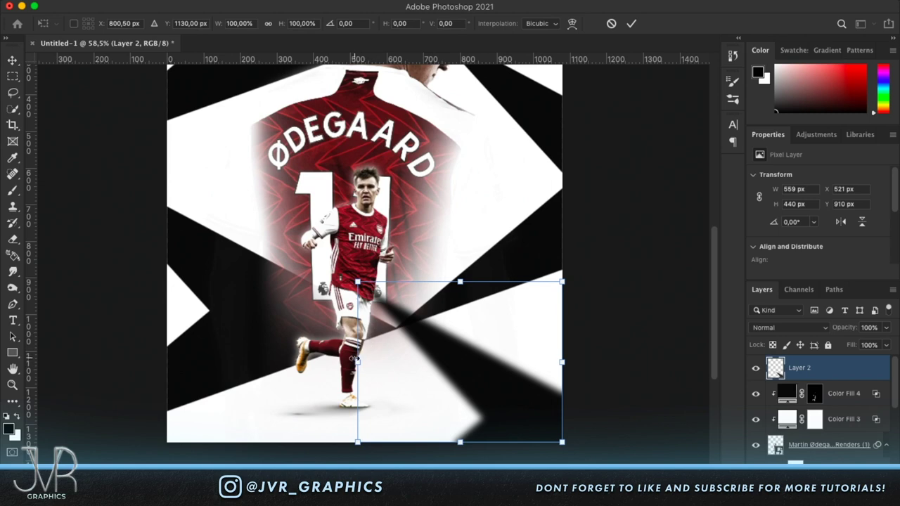
pyautogui.moveTo(358, 281); pyautogui.dragTo(342, 271)
pyautogui.press('Return')
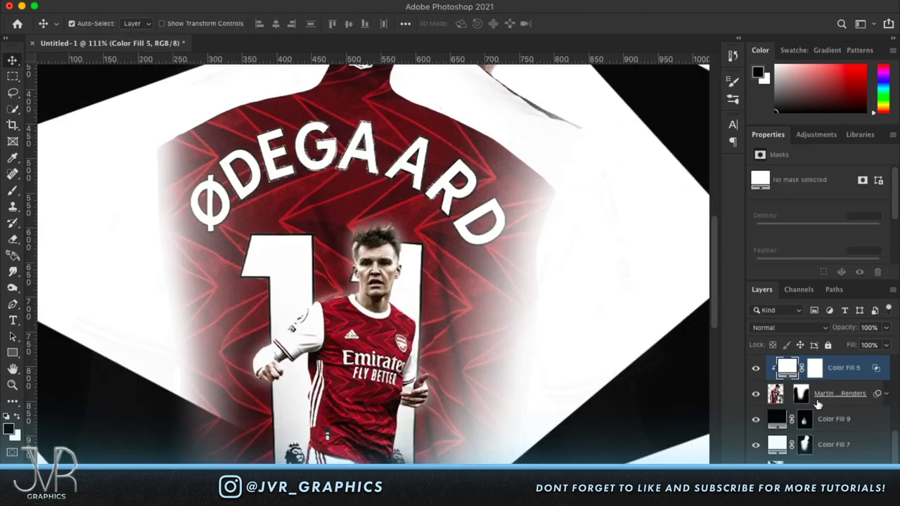
# - Sample dark red 40181a from the shirt as the background color and brighter red a92e31 as the foreground color
pyautogui.click(778, 391)
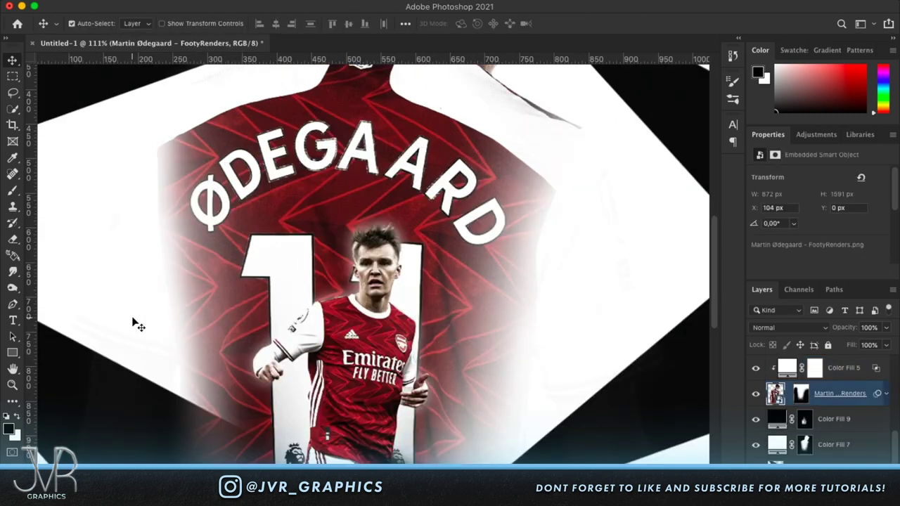
pyautogui.click(9, 428)
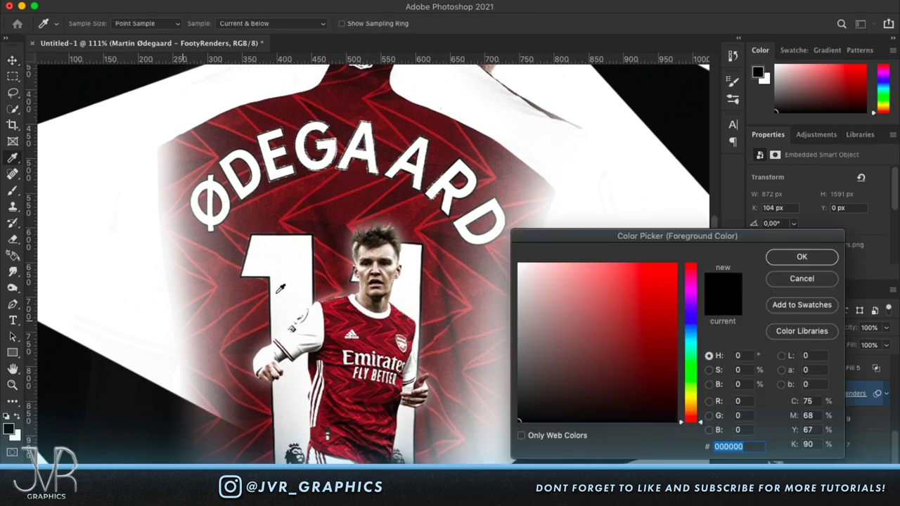
pyautogui.click(391, 203)
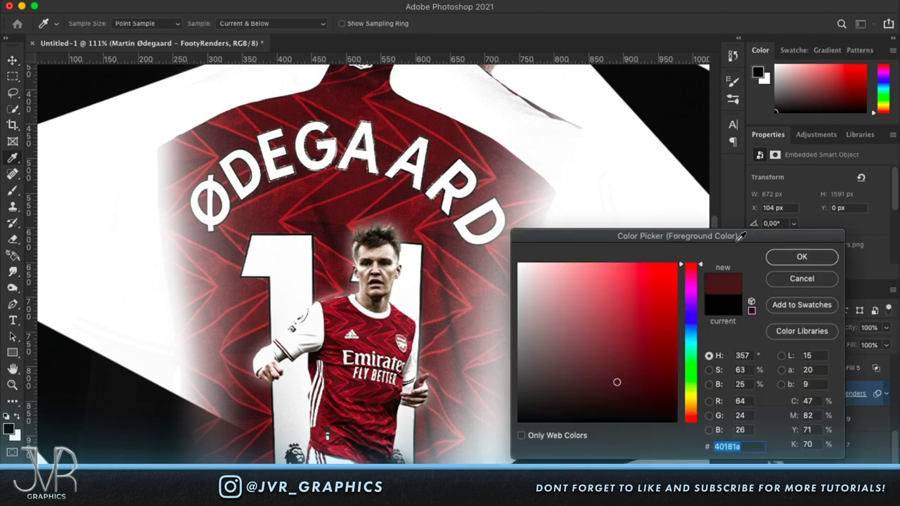
pyautogui.click(784, 259)
pyautogui.press('x')
pyautogui.click(8, 427)
pyautogui.click(286, 219)
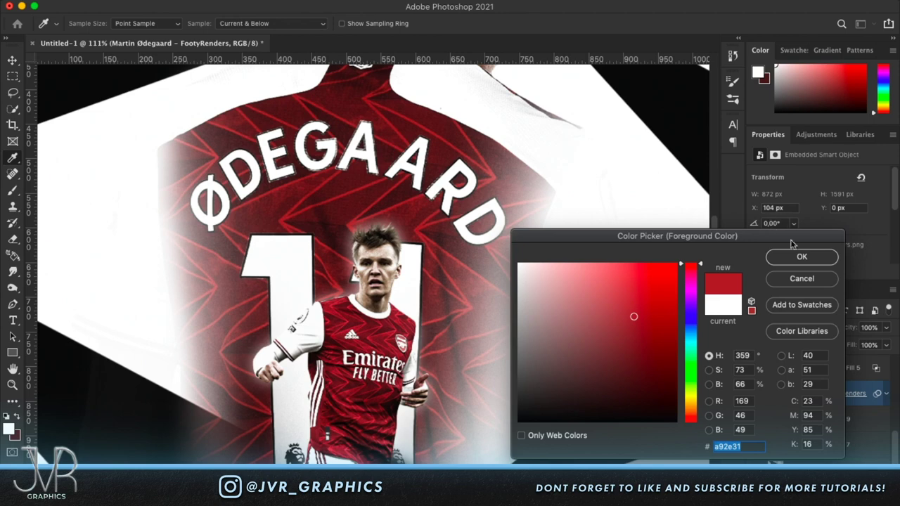
pyautogui.click(797, 259)
# - Add a Gradient Map adjustment layer directly above Layer 1, running from the sampled red to the dark red
pyautogui.click(821, 454)
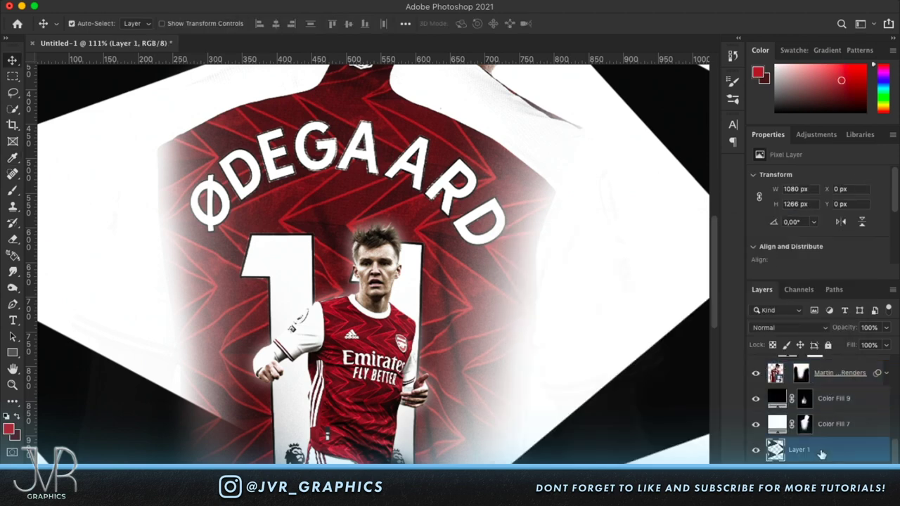
pyautogui.click(823, 475)
pyautogui.click(846, 254)
pyautogui.click(788, 277)
pyautogui.click(823, 475)
pyautogui.click(830, 461)
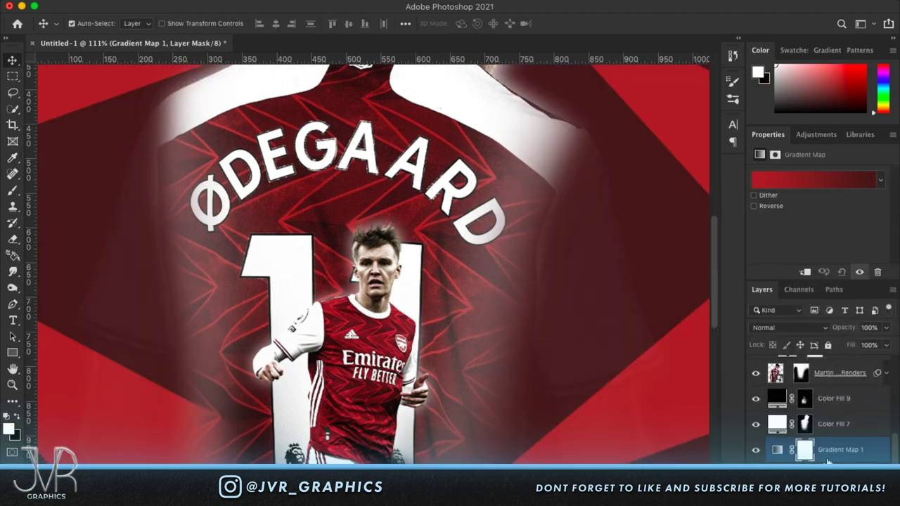
# - Target the large back-view render's layer mask and set up a 396 px brush with white as the foreground color
pyautogui.press('super+minus')
pyautogui.press('super+minus')
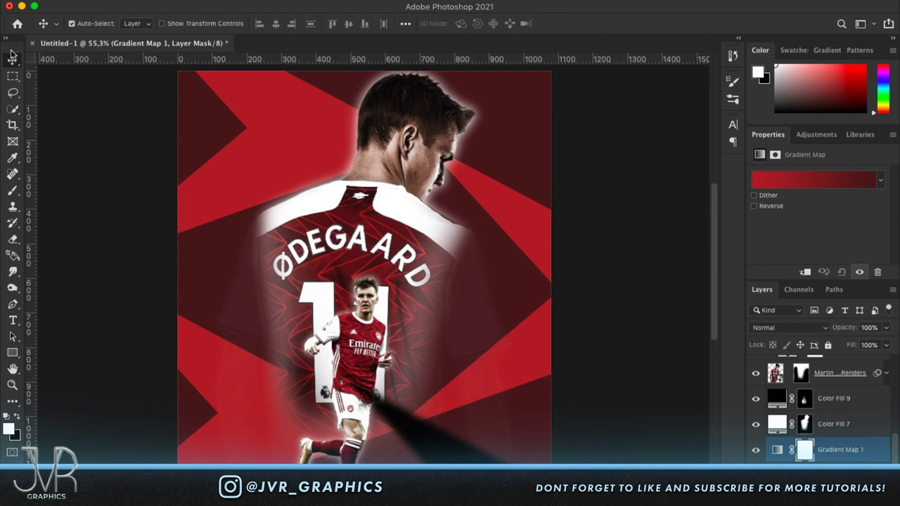
pyautogui.scroll(-3, 533, 318)
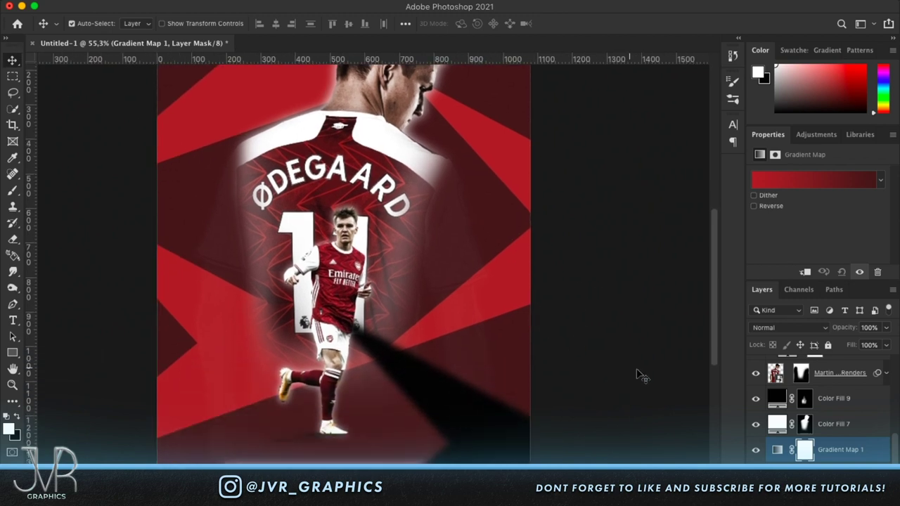
pyautogui.scroll(2, 801, 432)
pyautogui.click(802, 431)
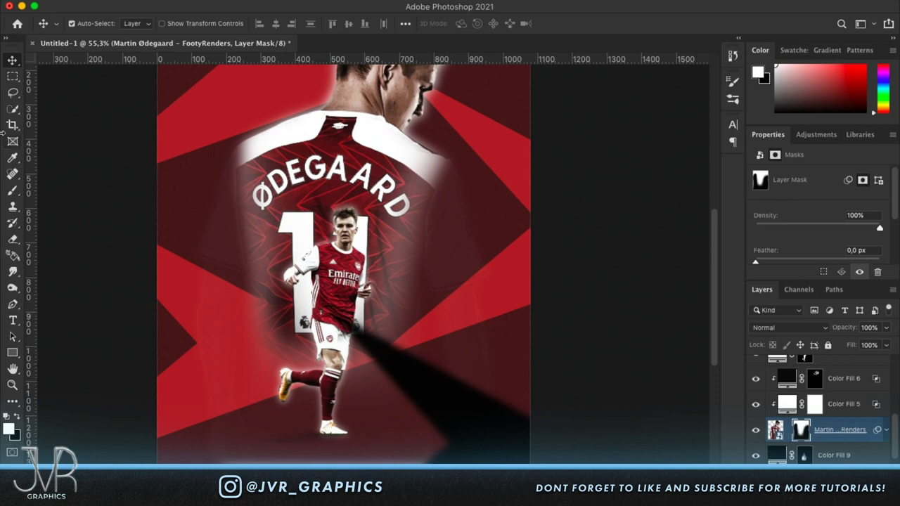
pyautogui.click(12, 191)
pyautogui.click(90, 29)
pyautogui.moveTo(126, 58); pyautogui.dragTo(136, 62)
pyautogui.click(90, 24)
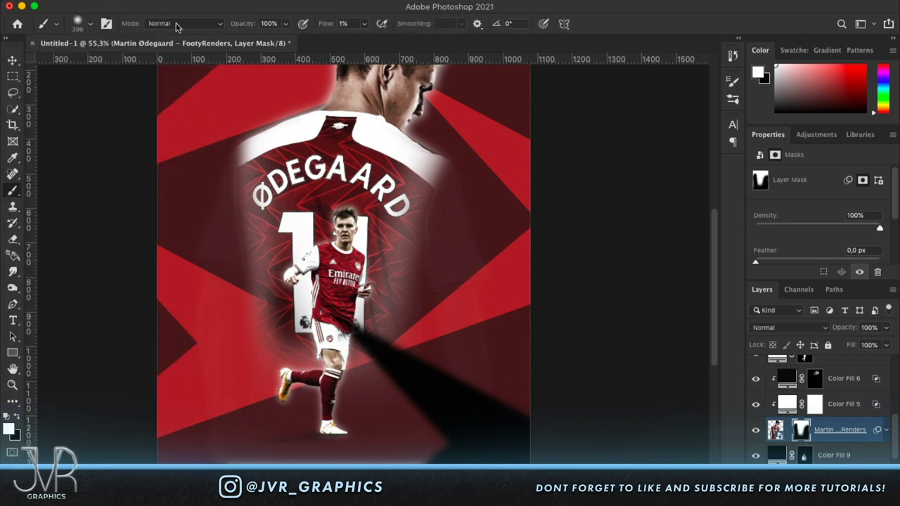
# - Set the brush flow to 100% and repaint the large player's layer mask to reveal the sleeves and arms while hiding the lower shirt
pyautogui.moveTo(326, 26); pyautogui.dragTo(513, 36)
pyautogui.moveTo(559, 411); pyautogui.dragTo(550, 266)
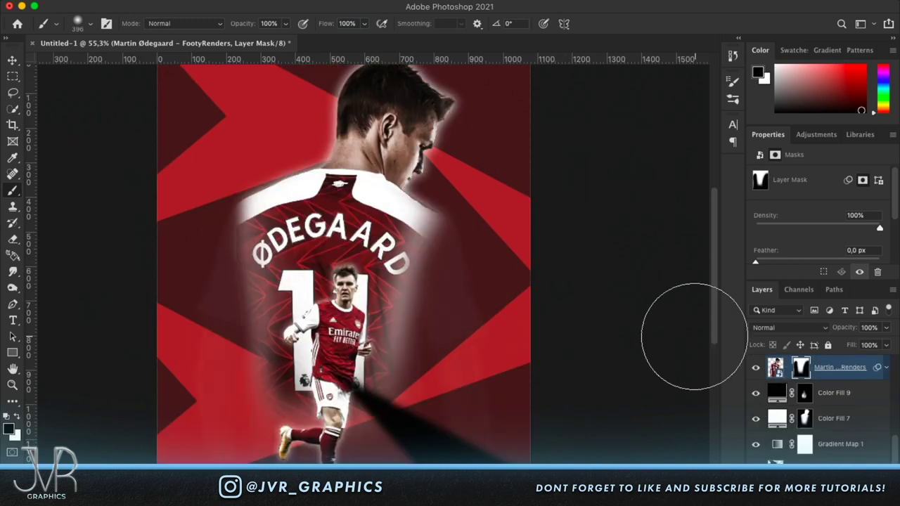
pyautogui.press('x')
pyautogui.press('x')
pyautogui.moveTo(512, 284)
pyautogui.mouseDown()
pyautogui.moveTo(399, 254)
pyautogui.moveTo(448, 247)
pyautogui.moveTo(451, 343)
pyautogui.moveTo(444, 305)
pyautogui.moveTo(437, 325)
pyautogui.moveTo(416, 329)
pyautogui.moveTo(271, 261)
pyautogui.moveTo(251, 297)
pyautogui.moveTo(281, 320)
pyautogui.moveTo(219, 332)
pyautogui.moveTo(164, 415)
pyautogui.mouseUp()
pyautogui.scroll(-3, 204, 391)
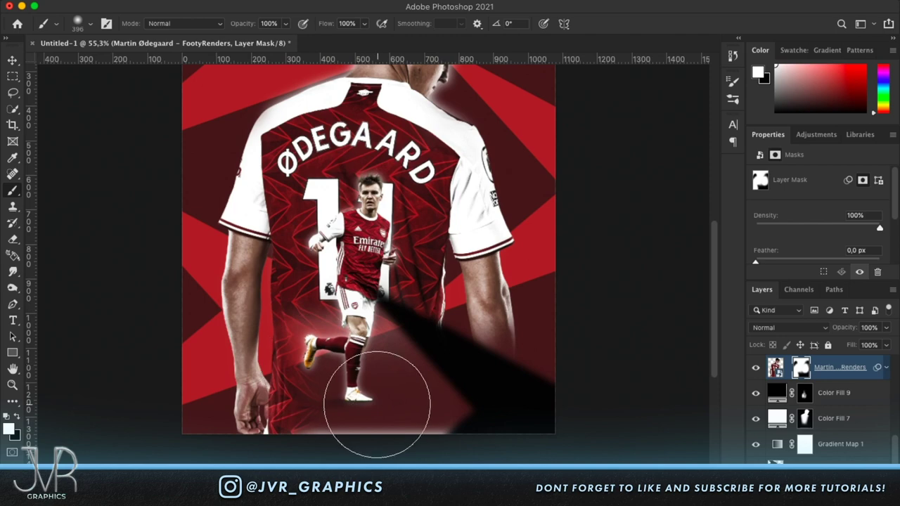
pyautogui.press('x')
pyautogui.moveTo(330, 382); pyautogui.dragTo(330, 459)
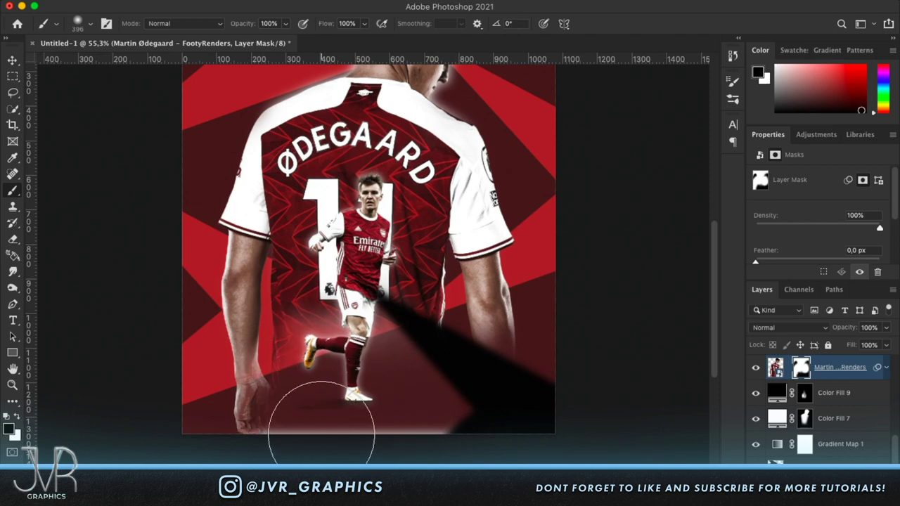
# - Reduce the brush size to 84 px and paint white on the mask to restore the large player's left wrist and hand
pyautogui.scroll(3, 360, 355)
pyautogui.scroll(2, 360, 355)
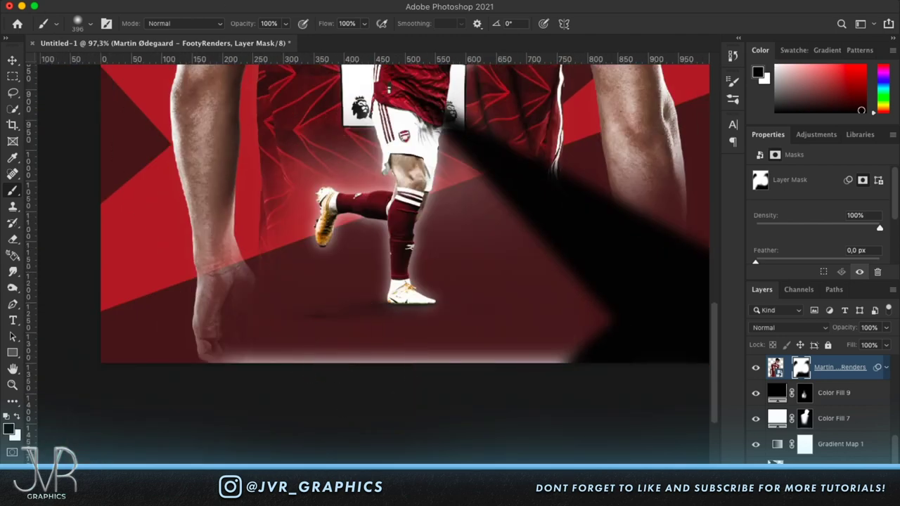
pyautogui.click(89, 26)
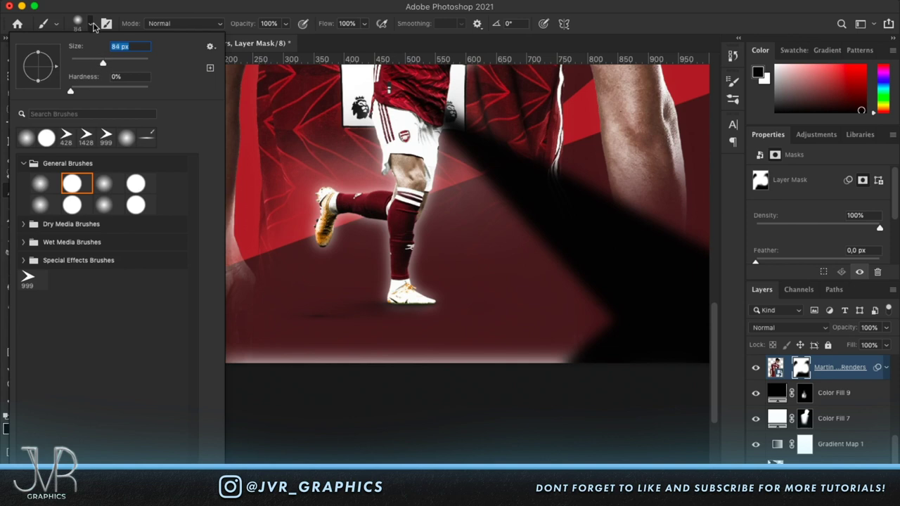
pyautogui.press('Return')
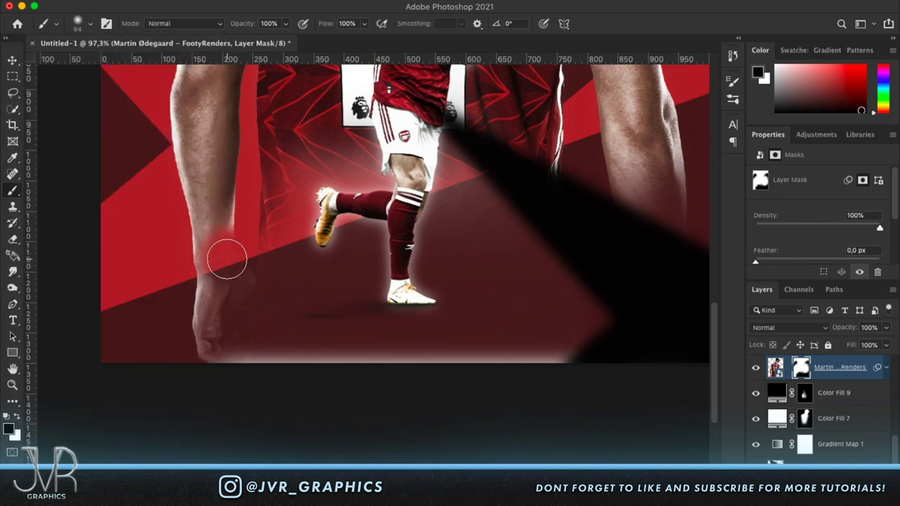
pyautogui.press('super+z')
pyautogui.press('x')
pyautogui.moveTo(229, 259)
pyautogui.mouseDown()
pyautogui.moveTo(221, 247)
pyautogui.moveTo(231, 270)
pyautogui.moveTo(214, 254)
pyautogui.moveTo(201, 272)
pyautogui.moveTo(187, 367)
pyautogui.mouseUp()
pyautogui.press('x')
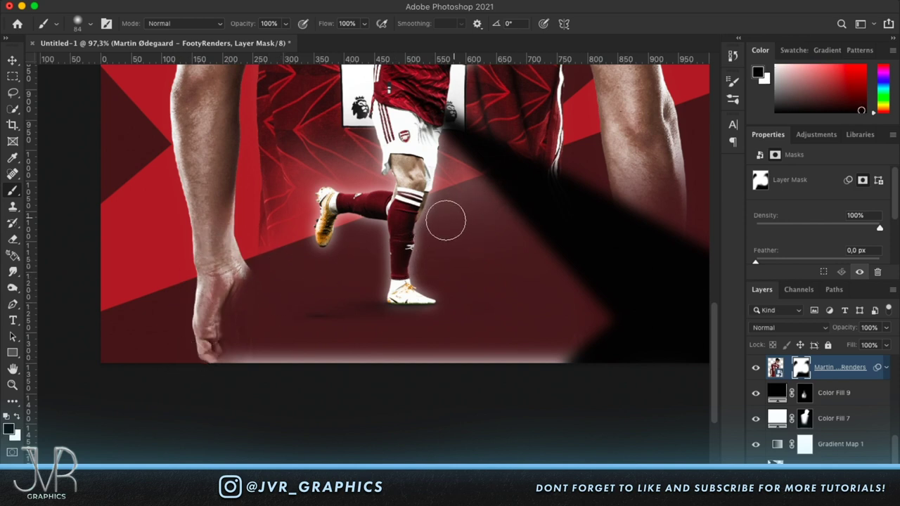
# - Paint white on the mask to bring back the lower part of the large player's right forearm
pyautogui.press('x')
pyautogui.moveTo(611, 162)
pyautogui.mouseDown()
pyautogui.moveTo(631, 203)
pyautogui.moveTo(649, 160)
pyautogui.moveTo(654, 249)
pyautogui.mouseUp()
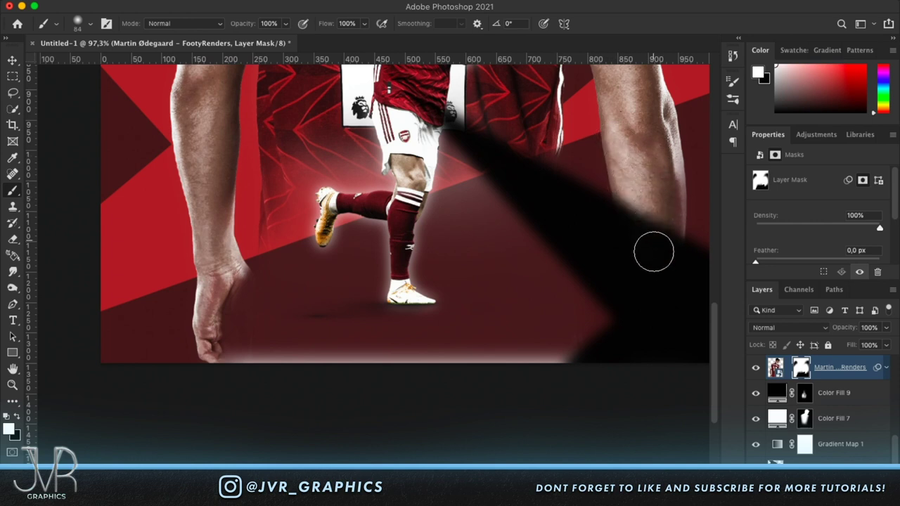
pyautogui.press('x')
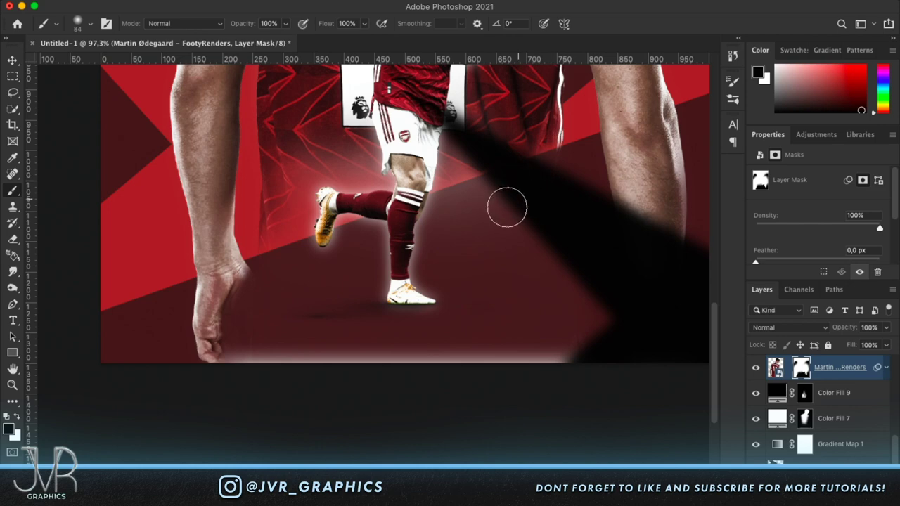
# - Duplicate the background's Gradient Map 1 to the top of the layer stack and clip it to Layer 2
pyautogui.scroll(-3, 507, 208)
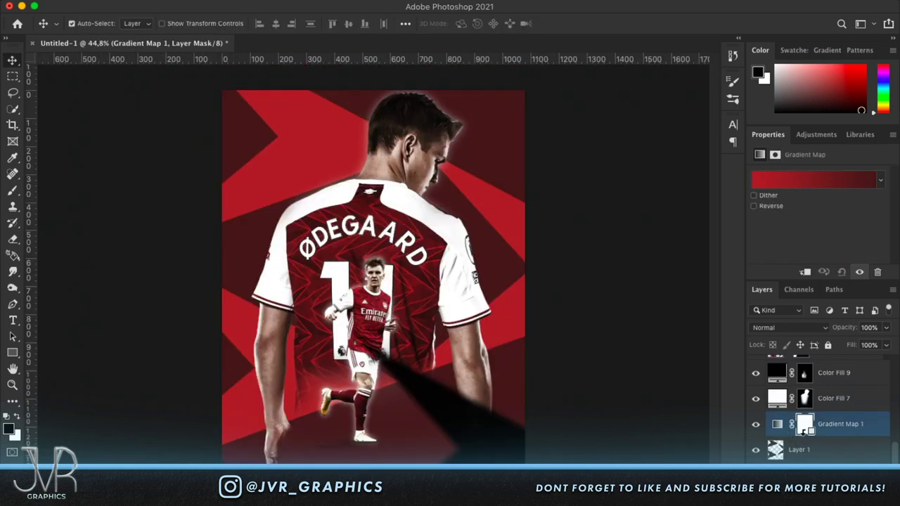
pyautogui.click(777, 426)
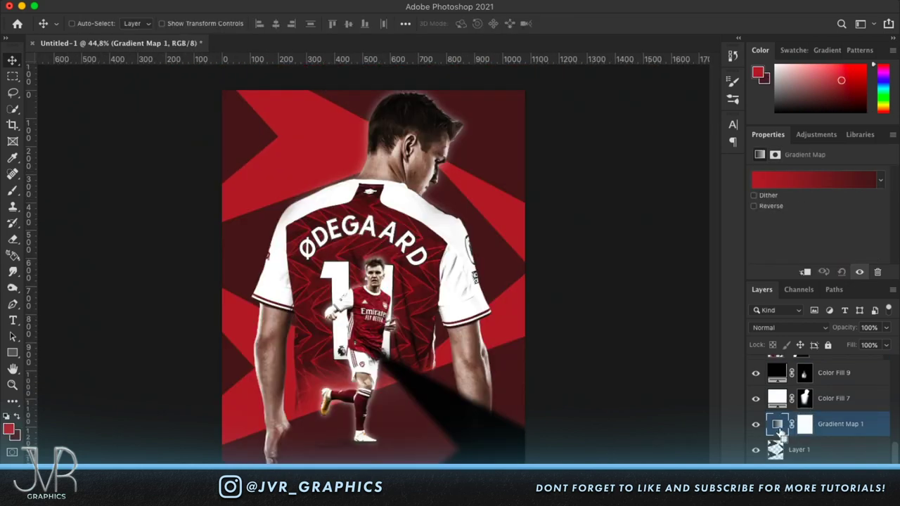
pyautogui.scroll(5, 813, 401)
pyautogui.moveTo(814, 377); pyautogui.dragTo(813, 369)
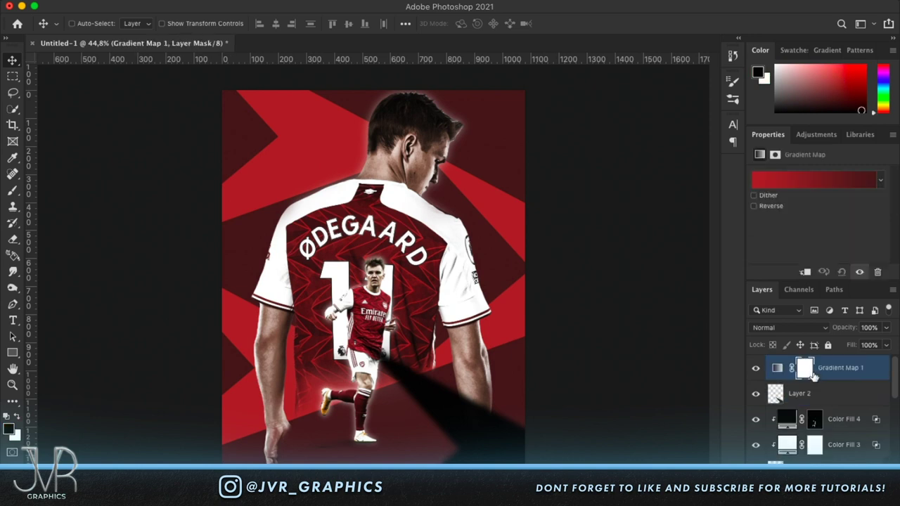
pyautogui.keyDown('alt'); pyautogui.click(823, 381); pyautogui.keyUp('alt')
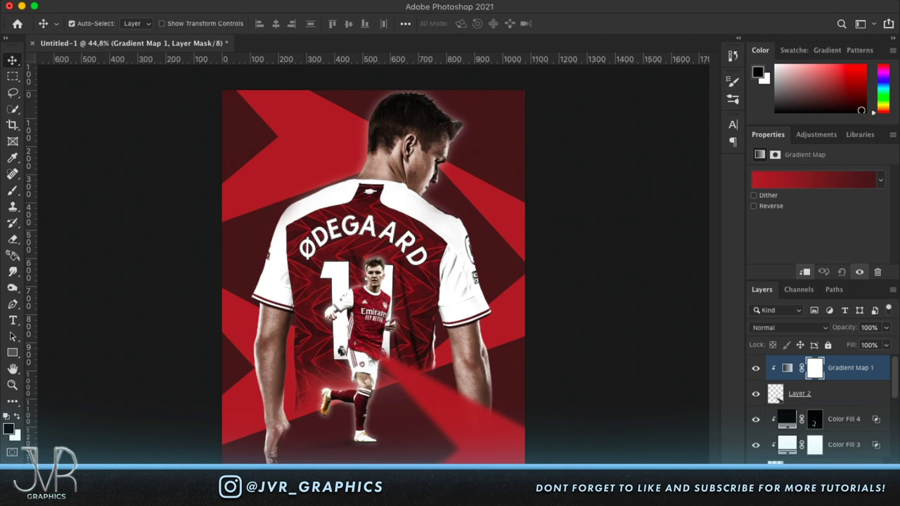
# - Add a new layer above the background's gradient map and prepare a black 150 px brush with 1% flow
pyautogui.scroll(-6, 827, 436)
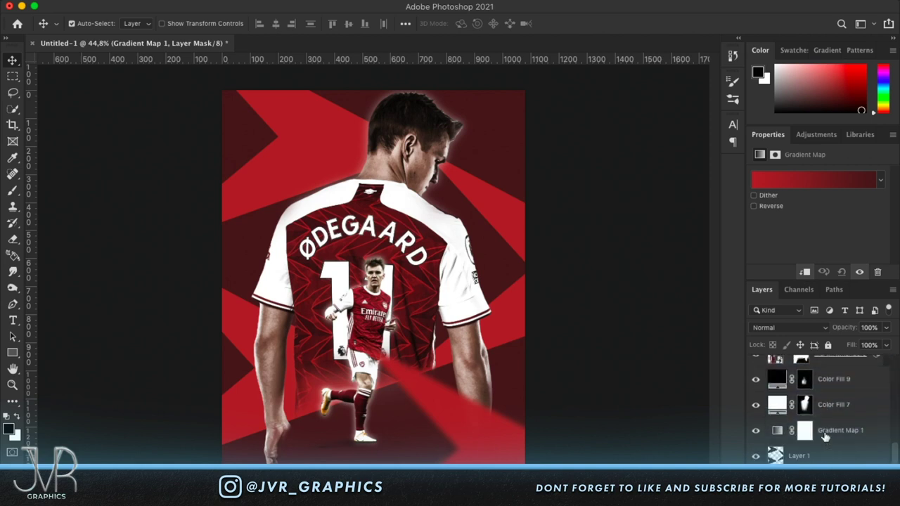
pyautogui.click(844, 435)
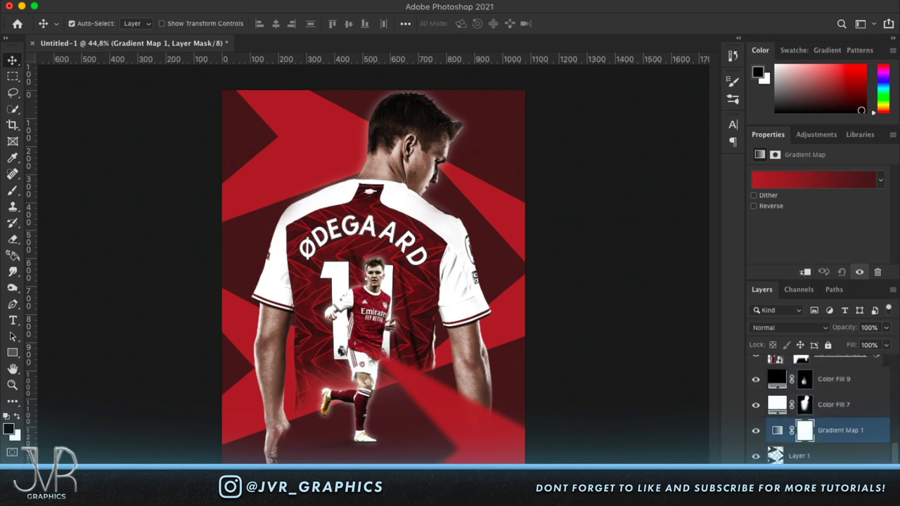
pyautogui.hotkey('ctrl', 'shift', 'alt', 'n')
pyautogui.click(13, 189)
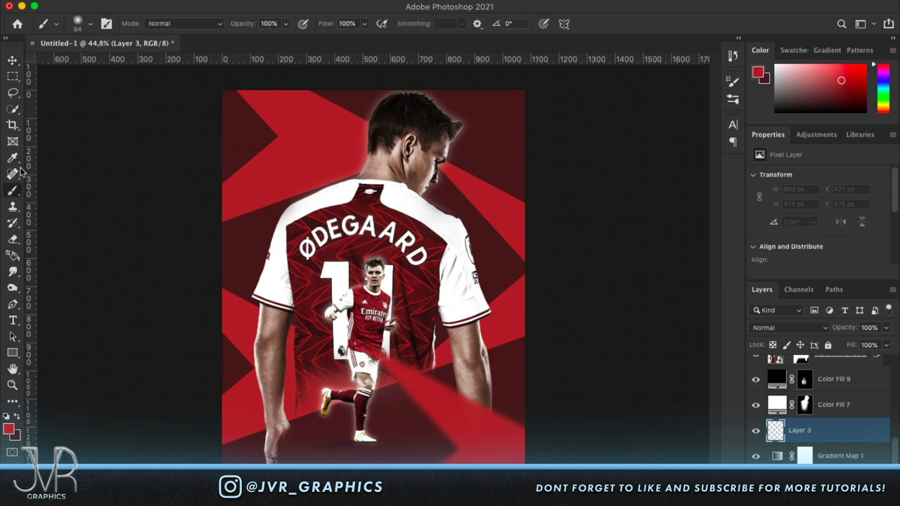
pyautogui.click(92, 20)
pyautogui.click(120, 58)
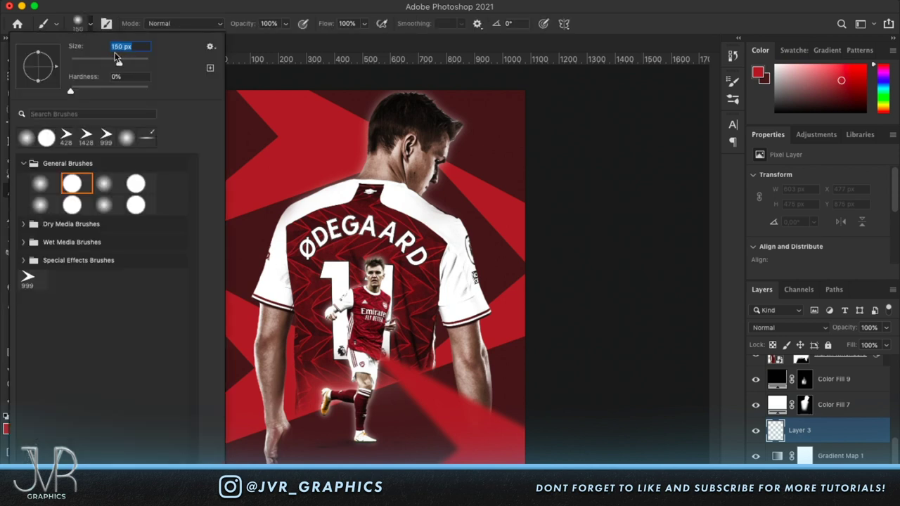
pyautogui.click(90, 24)
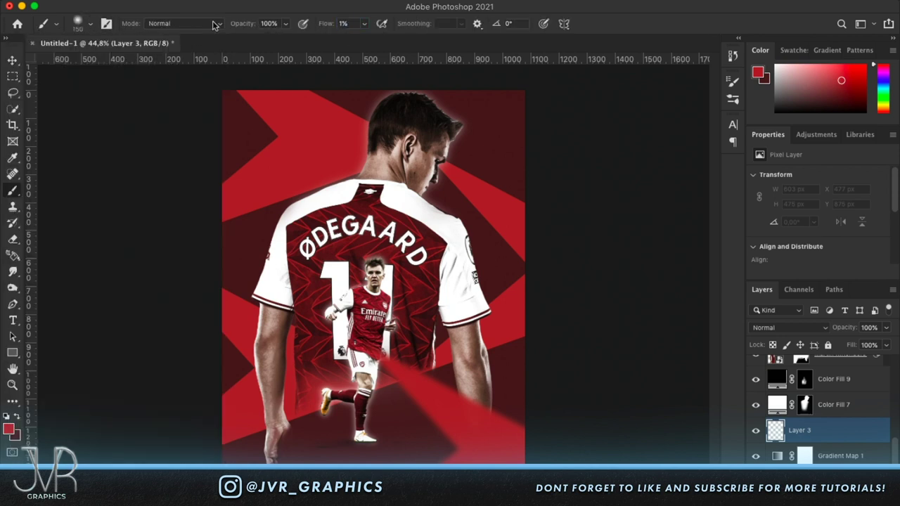
pyautogui.click(6, 416)
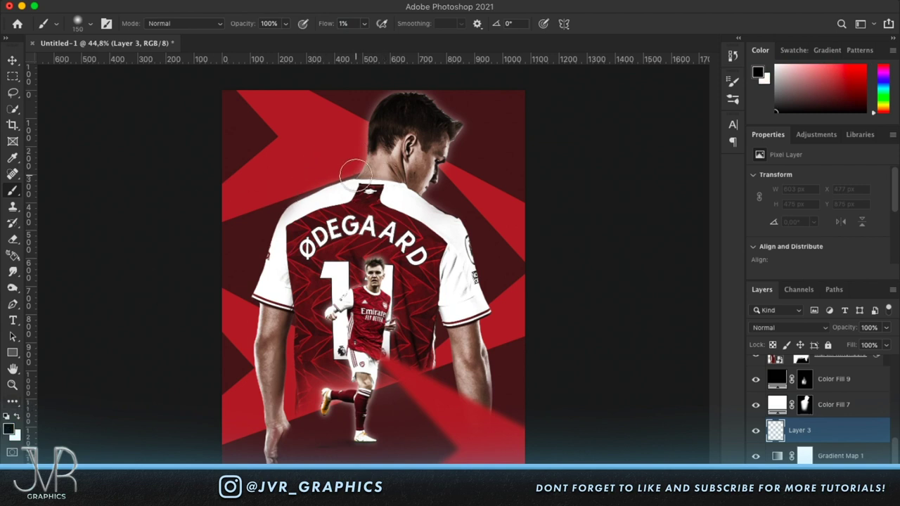
# - Paint soft black shading along the edges of the red background shapes, and switch the brush color to white
pyautogui.moveTo(263, 211); pyautogui.dragTo(227, 227)
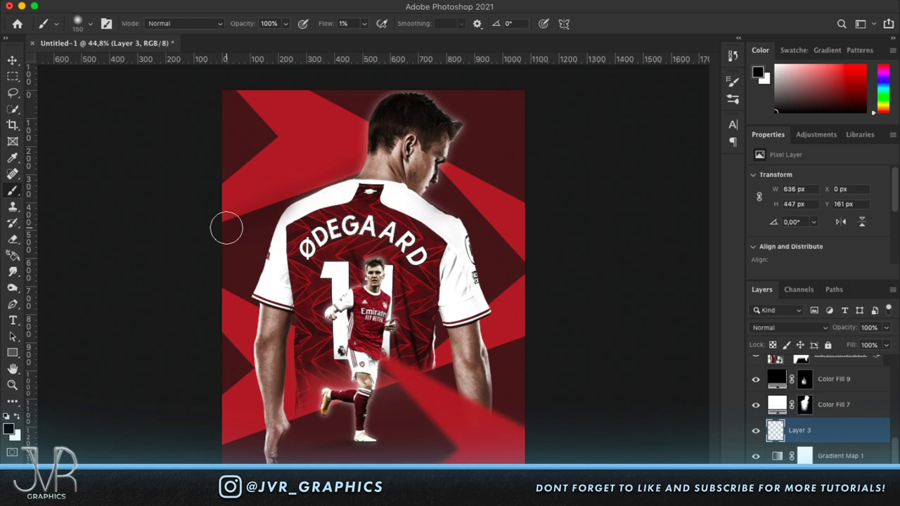
pyautogui.moveTo(312, 86)
pyautogui.mouseDown()
pyautogui.moveTo(382, 117)
pyautogui.moveTo(359, 121)
pyautogui.mouseUp()
pyautogui.moveTo(249, 97)
pyautogui.mouseDown()
pyautogui.moveTo(295, 149)
pyautogui.moveTo(282, 135)
pyautogui.mouseUp()
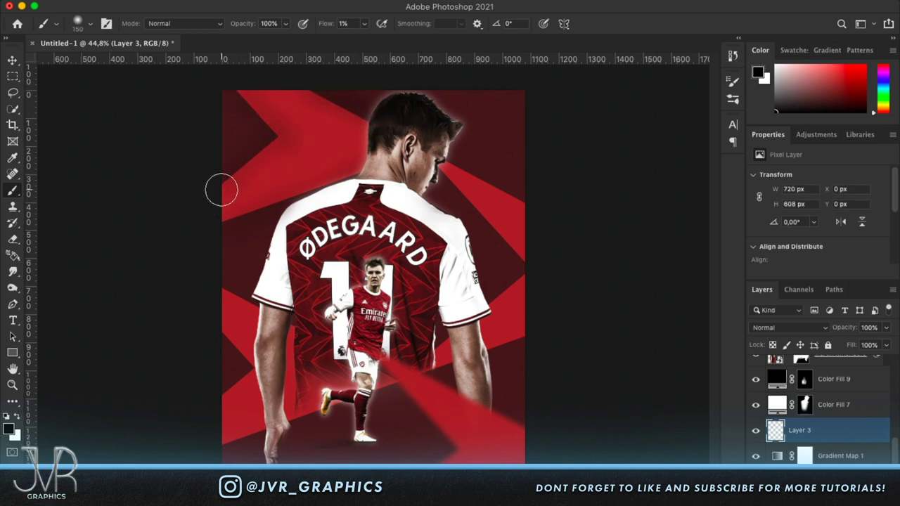
pyautogui.moveTo(442, 157); pyautogui.dragTo(574, 220)
pyautogui.moveTo(444, 182)
pyautogui.mouseDown()
pyautogui.moveTo(549, 295)
pyautogui.moveTo(428, 347)
pyautogui.moveTo(412, 368)
pyautogui.moveTo(556, 316)
pyautogui.moveTo(216, 296)
pyautogui.mouseUp()
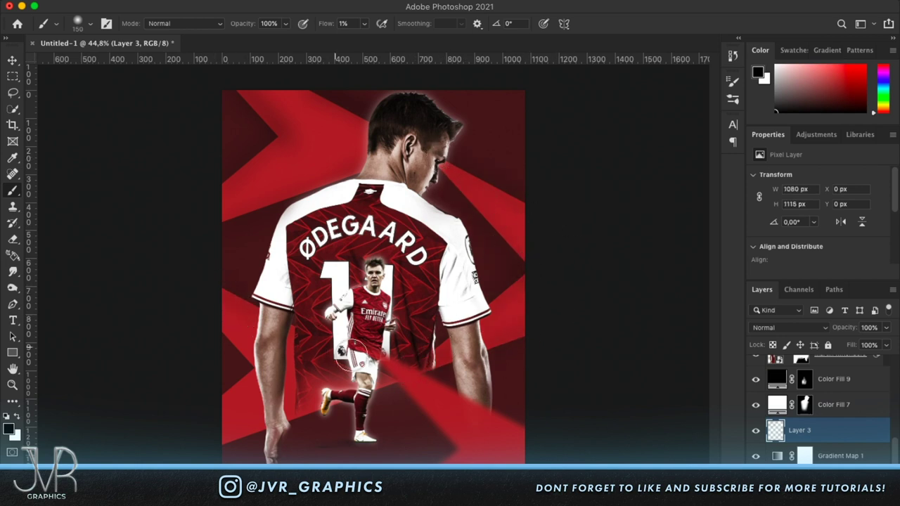
pyautogui.moveTo(212, 411)
pyautogui.mouseDown()
pyautogui.moveTo(298, 413)
pyautogui.moveTo(541, 323)
pyautogui.moveTo(412, 348)
pyautogui.moveTo(312, 323)
pyautogui.mouseUp()
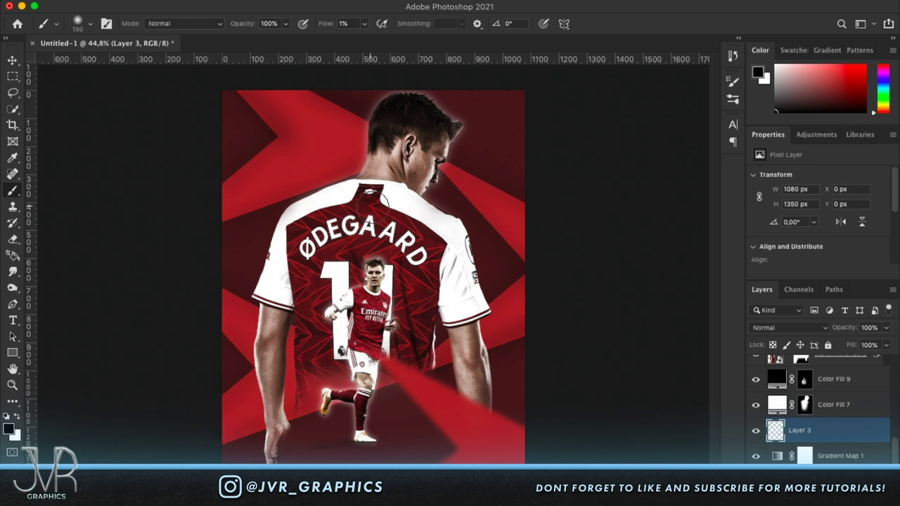
pyautogui.press('x')
pyautogui.moveTo(287, 100)
pyautogui.mouseDown()
pyautogui.moveTo(335, 145)
pyautogui.moveTo(255, 184)
pyautogui.mouseUp()
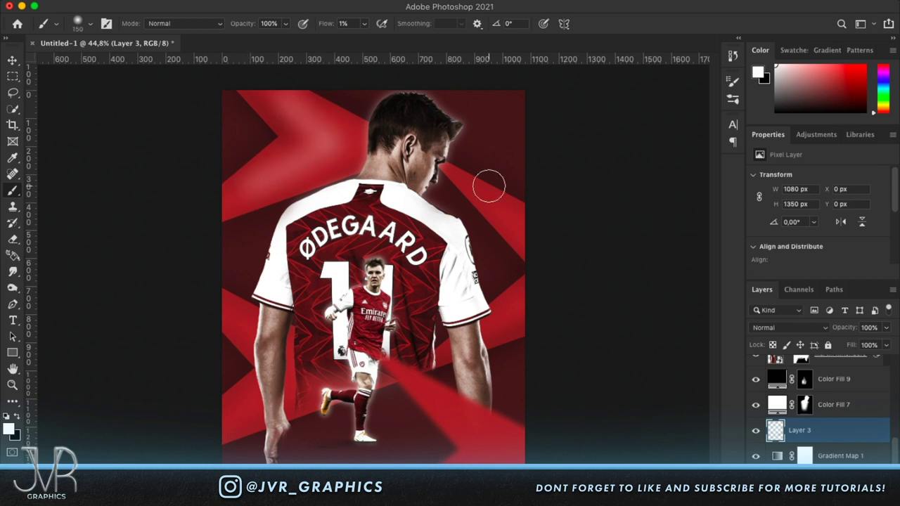
pyautogui.press('super+z')
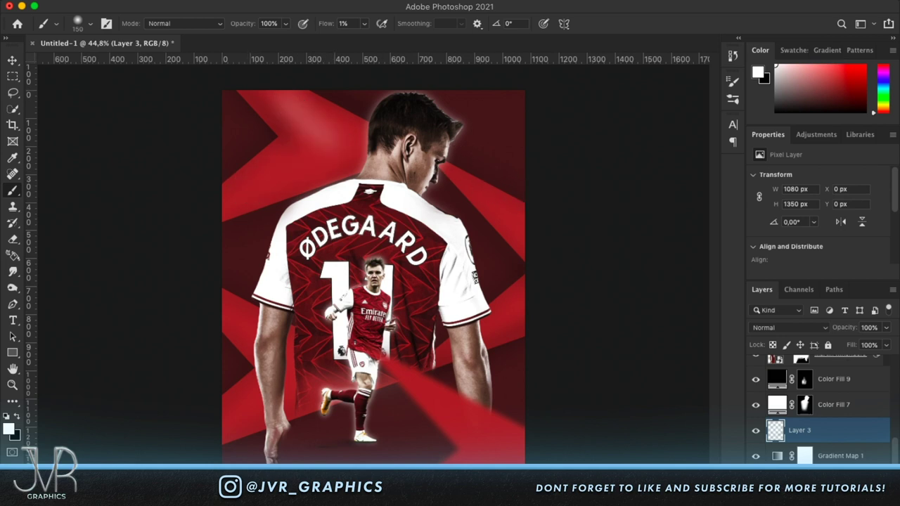
pyautogui.press('super+z')
# - Add another new layer above the shading and paint soft white highlights over the bright red background shapes
pyautogui.press('alt+shift+super+n')
pyautogui.moveTo(335, 139)
pyautogui.mouseDown()
pyautogui.moveTo(265, 80)
pyautogui.moveTo(346, 135)
pyautogui.moveTo(211, 195)
pyautogui.mouseUp()
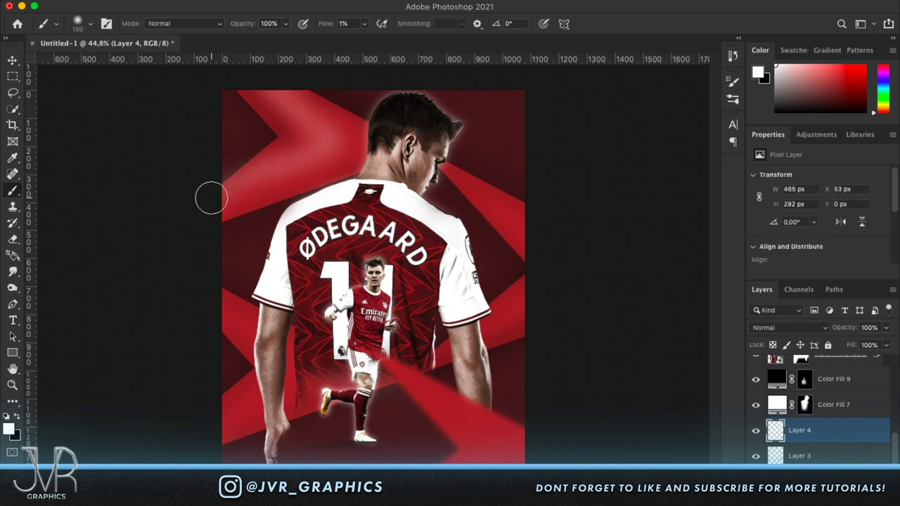
pyautogui.press('super+z')
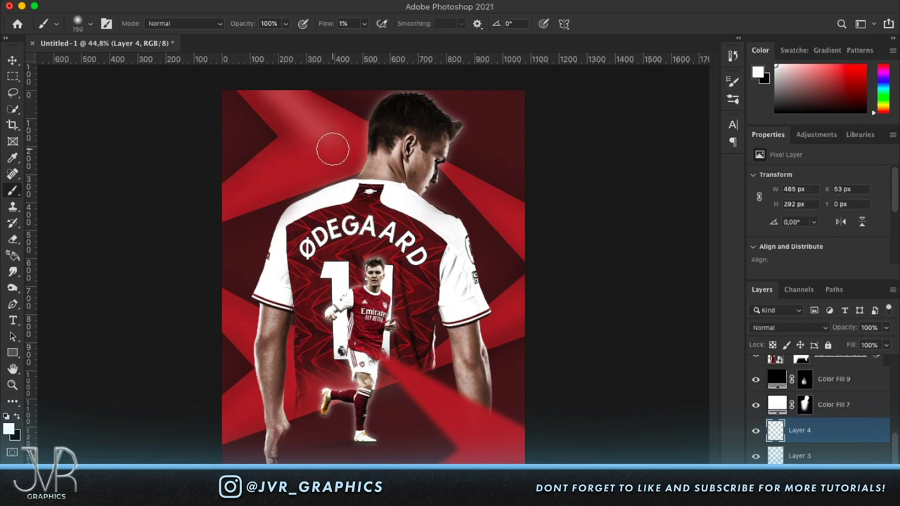
pyautogui.moveTo(331, 145); pyautogui.dragTo(291, 176)
pyautogui.moveTo(434, 162)
pyautogui.mouseDown()
pyautogui.moveTo(578, 261)
pyautogui.moveTo(487, 328)
pyautogui.mouseUp()
pyautogui.moveTo(549, 298); pyautogui.dragTo(423, 380)
pyautogui.moveTo(226, 318)
pyautogui.mouseDown()
pyautogui.moveTo(298, 357)
pyautogui.moveTo(301, 372)
pyautogui.moveTo(185, 443)
pyautogui.mouseUp()
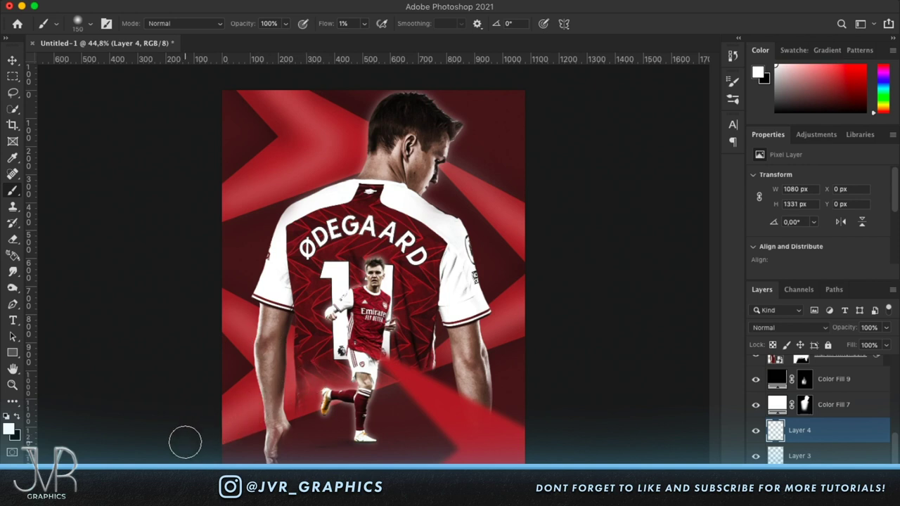
# - Lower the highlight layer's opacity to 60%
pyautogui.click(870, 328)
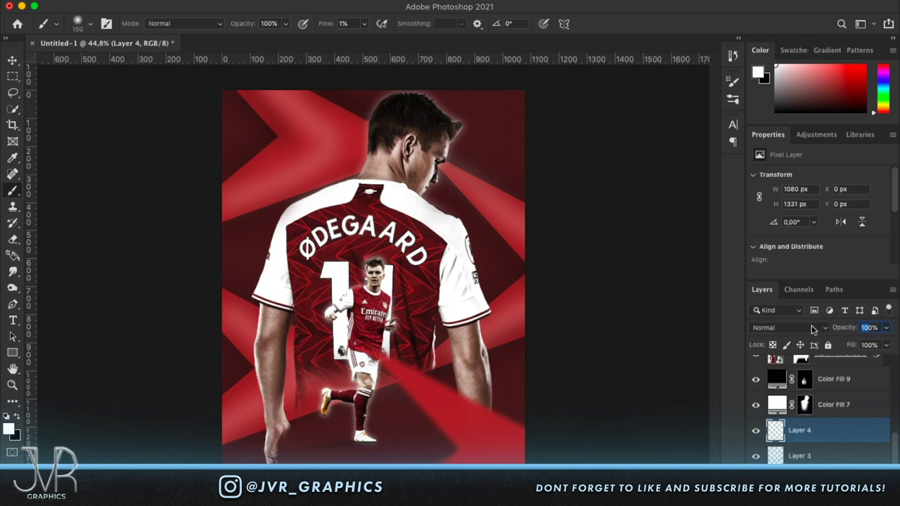
pyautogui.write('40')
pyautogui.write('60')
# - Examine the poster's background shading and highlights around the player, both up close and as a whole
pyautogui.scroll(5, 370, 167)
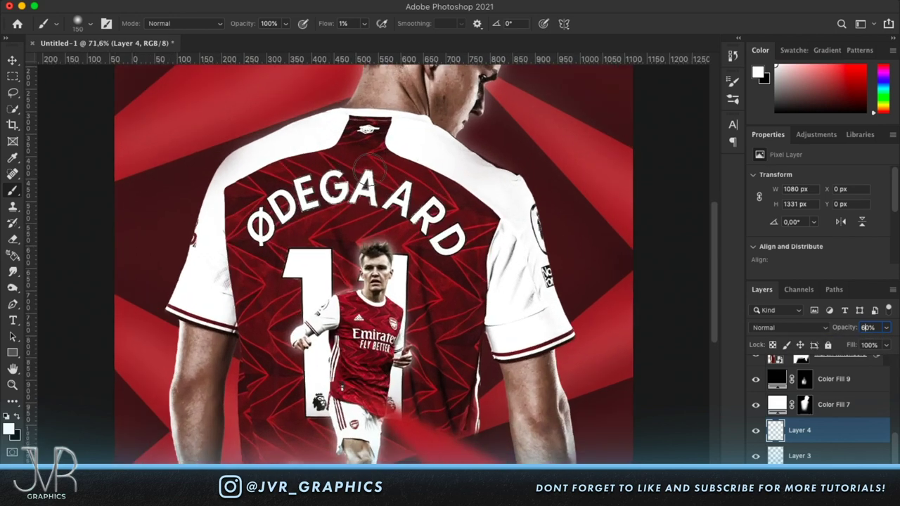
pyautogui.scroll(1, 452, 271)
pyautogui.hscroll(4, 392, 313)
pyautogui.scroll(-2, 392, 313)
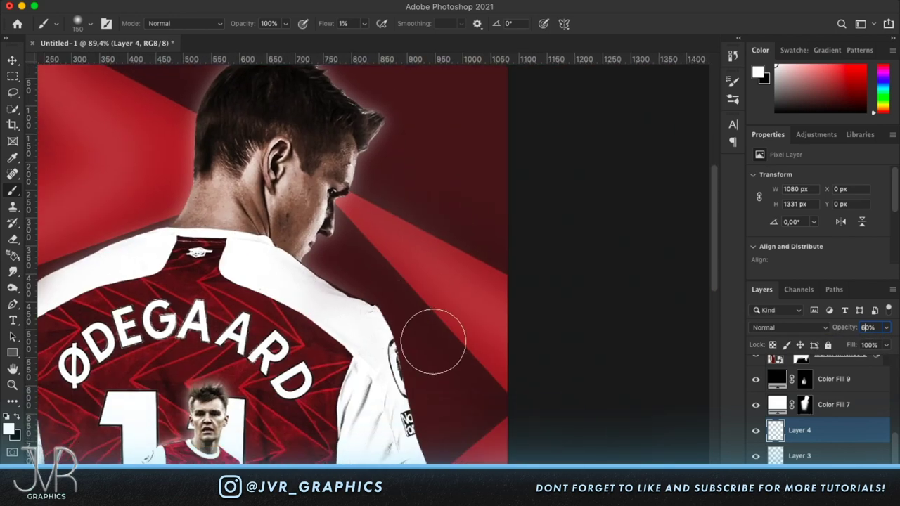
pyautogui.hscroll(-3, 507, 366)
pyautogui.scroll(-2, 484, 343)
pyautogui.scroll(-4, 482, 345)
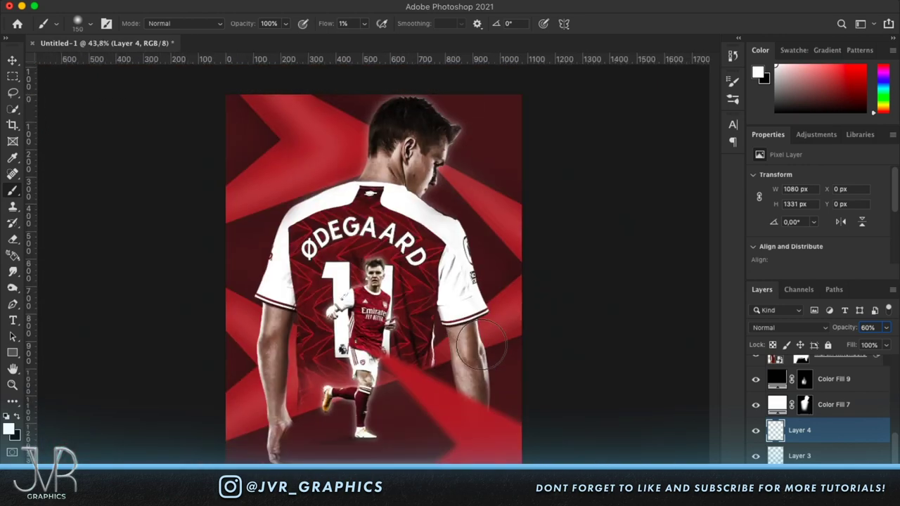
pyautogui.scroll(3, 495, 345)
pyautogui.scroll(-4, 496, 345)
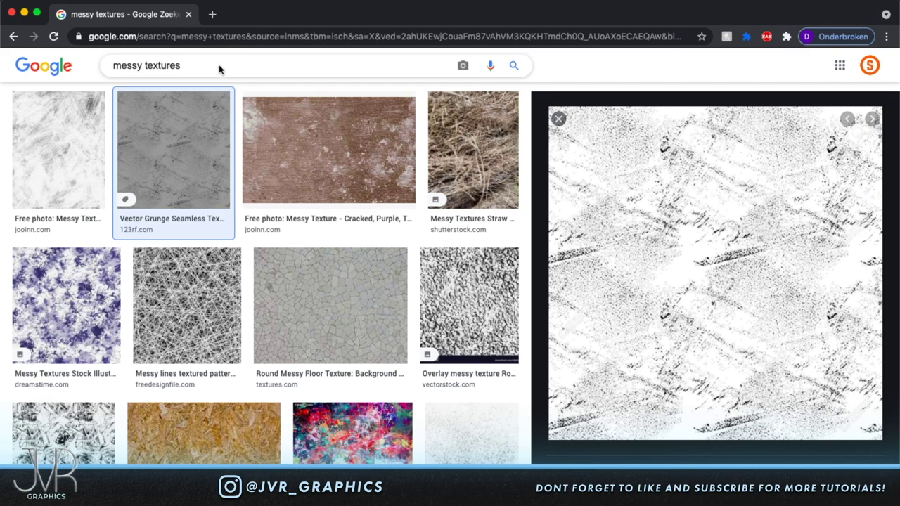
# - Replace the image search query with "concrete wall texture" and run the search
pyautogui.moveTo(211, 66); pyautogui.dragTo(50, 63)
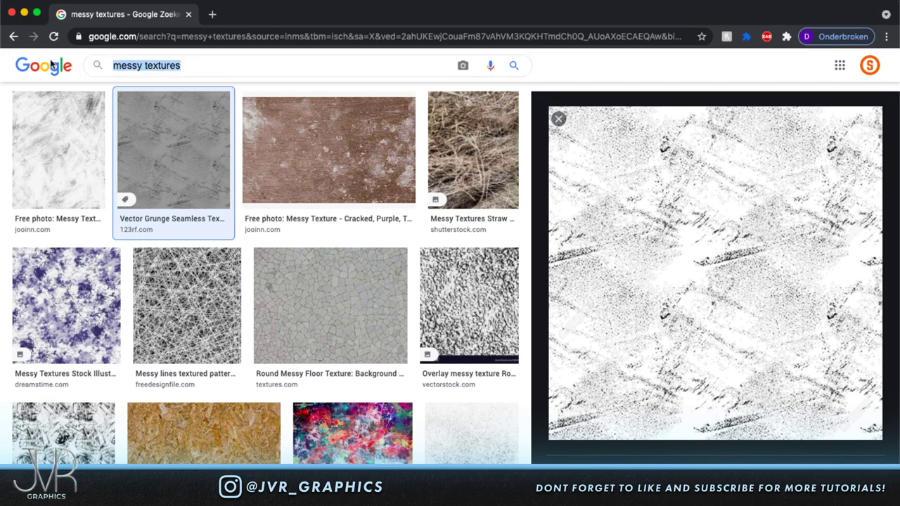
pyautogui.write('c')
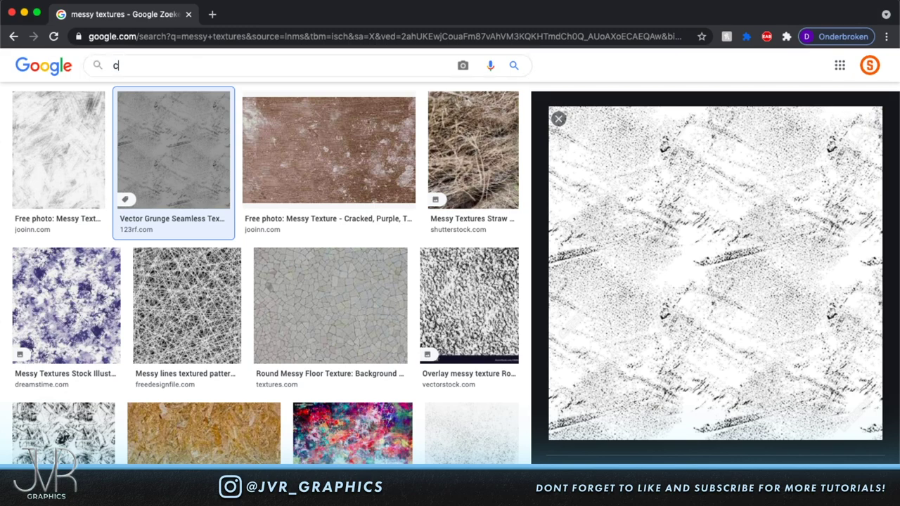
pyautogui.write('oncrete wall text')
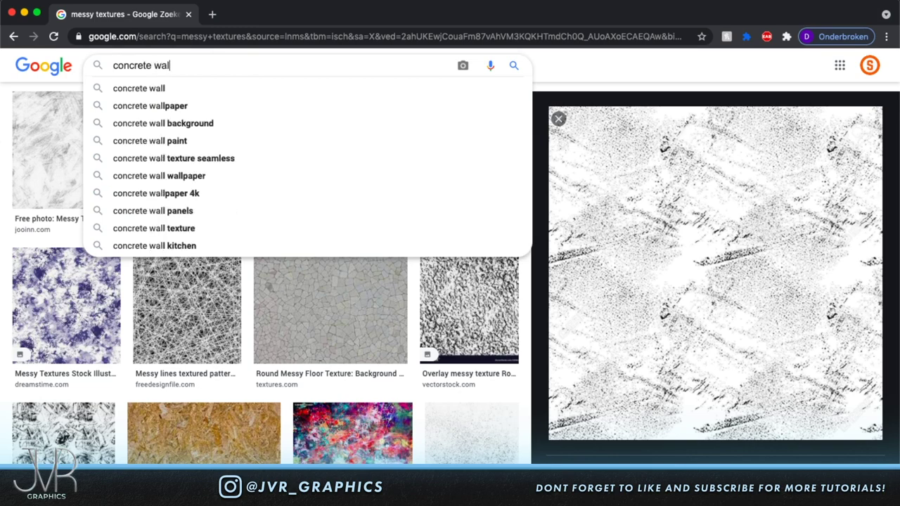
pyautogui.write('ure')
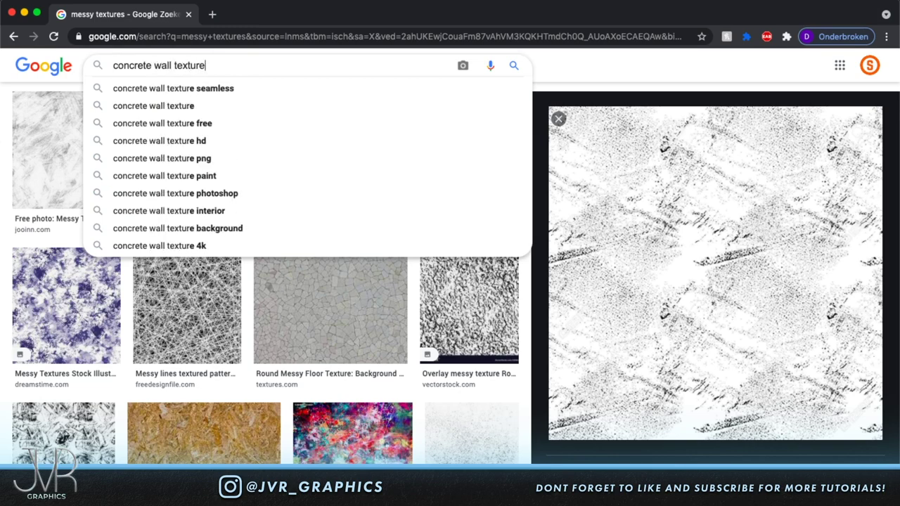
pyautogui.press('Return')
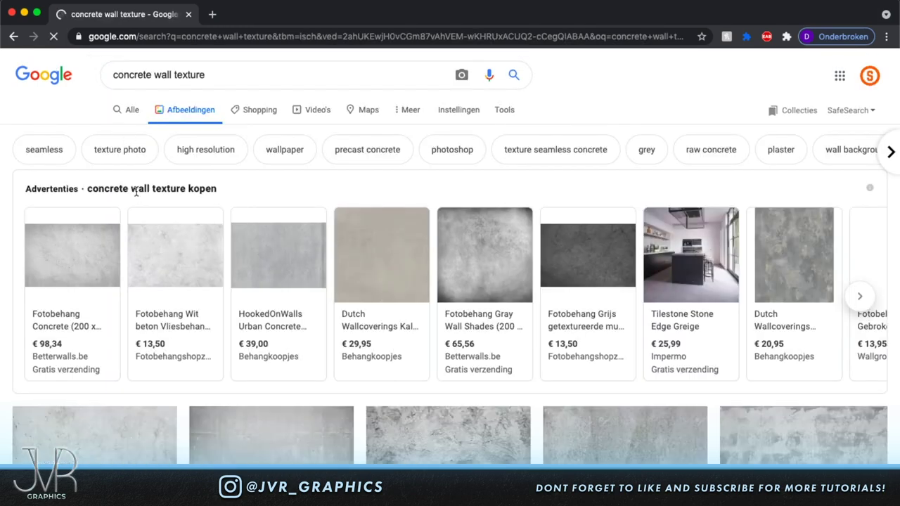
# - Preview the mural wallpaper and white-gray concrete results, check the white-gray image in a separate tab, and close that tab
pyautogui.scroll(-4, 297, 294)
pyautogui.scroll(-2, 178, 337)
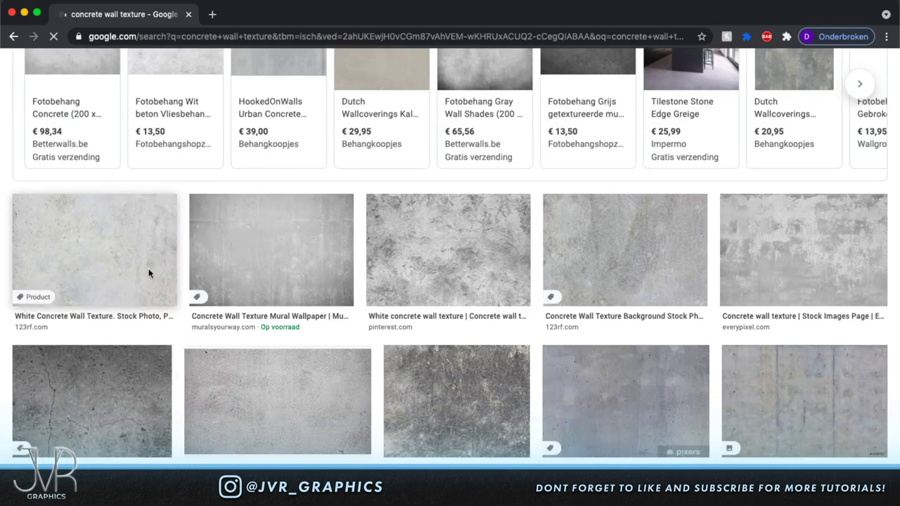
pyautogui.click(281, 256)
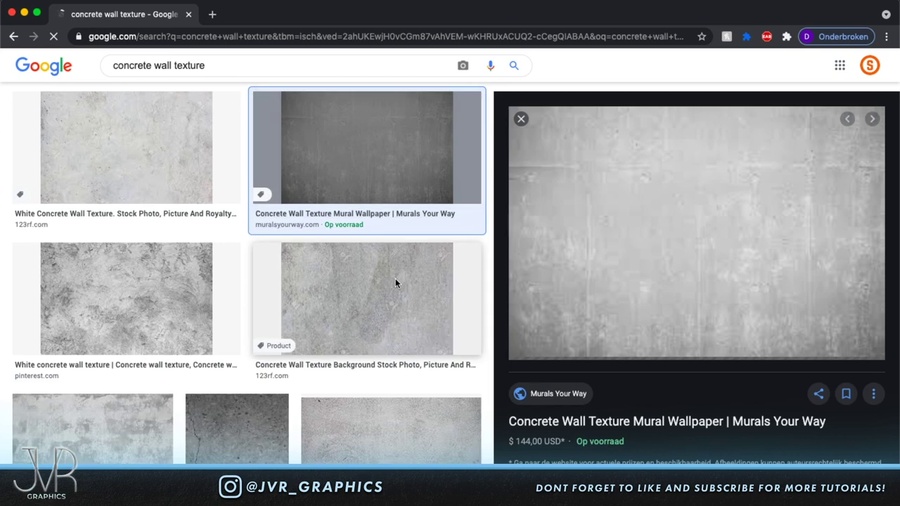
pyautogui.scroll(-5, 395, 279)
pyautogui.click(382, 267)
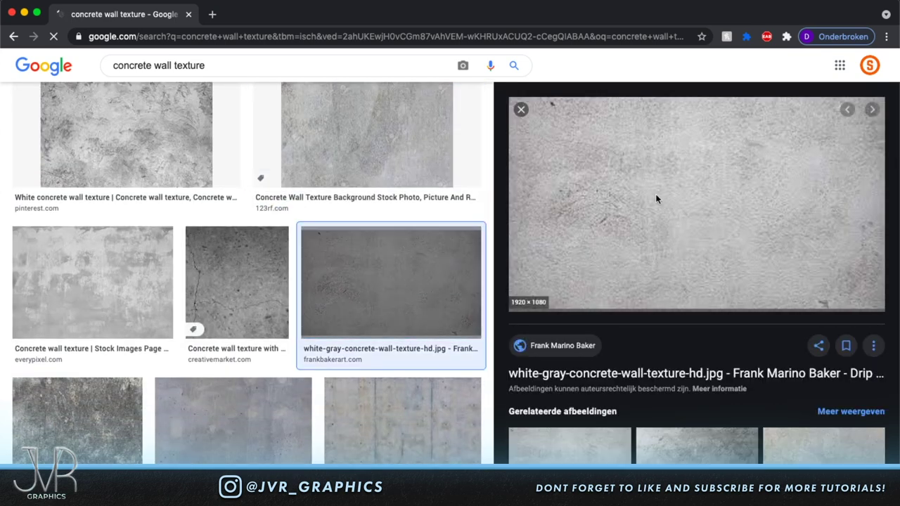
pyautogui.rightClick(622, 253)
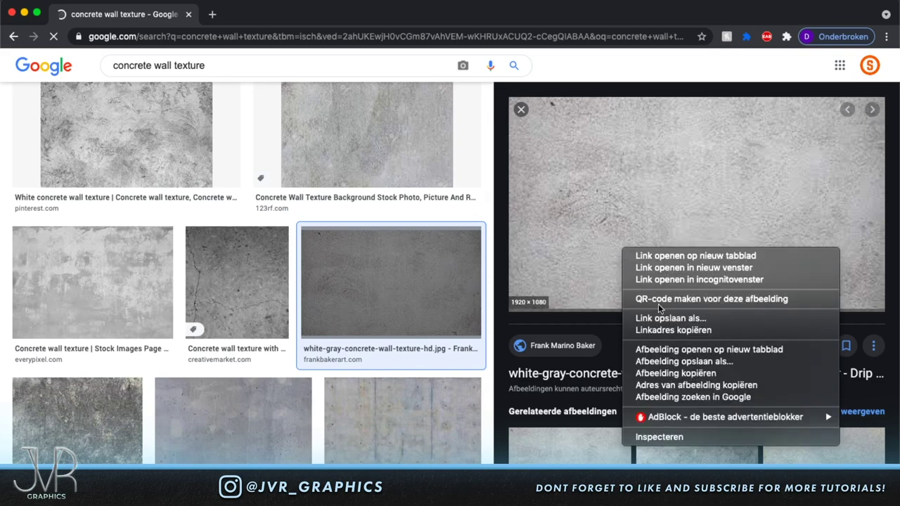
pyautogui.click(669, 349)
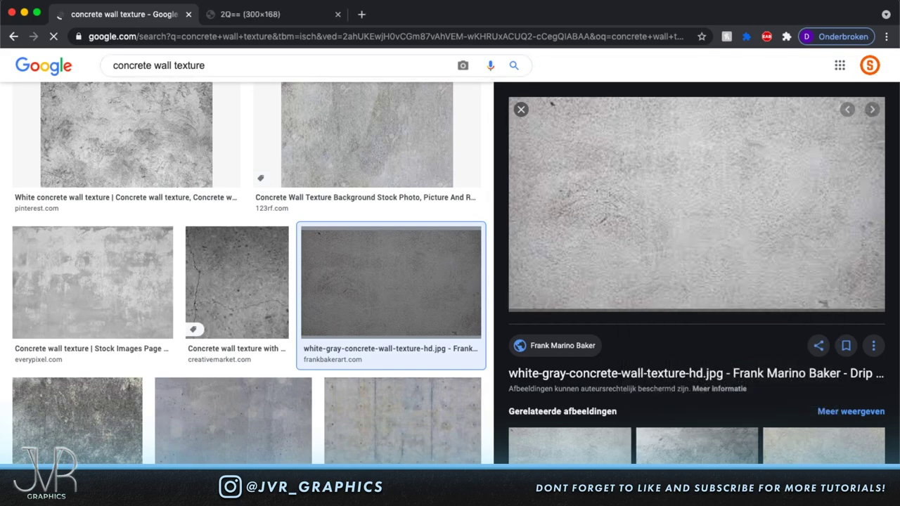
pyautogui.click(250, 14)
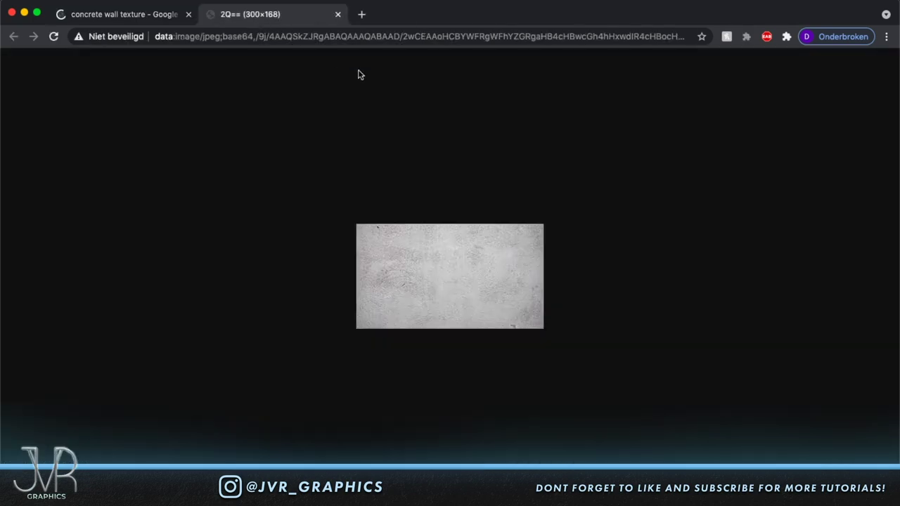
pyautogui.click(337, 14)
# - Find the rough white concrete wall image from Textures.World further down the results and copy the image
pyautogui.scroll(-3, 367, 377)
pyautogui.scroll(-5, 393, 421)
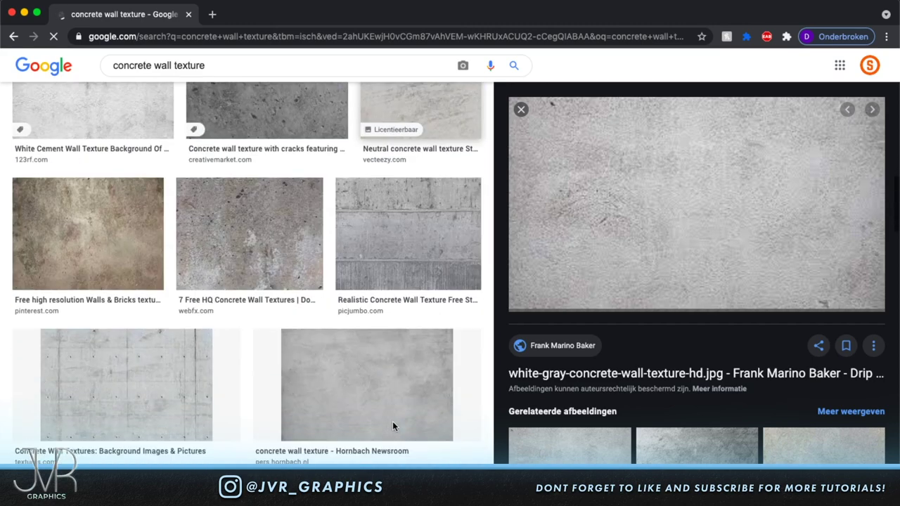
pyautogui.scroll(-5, 303, 391)
pyautogui.scroll(-4, 387, 239)
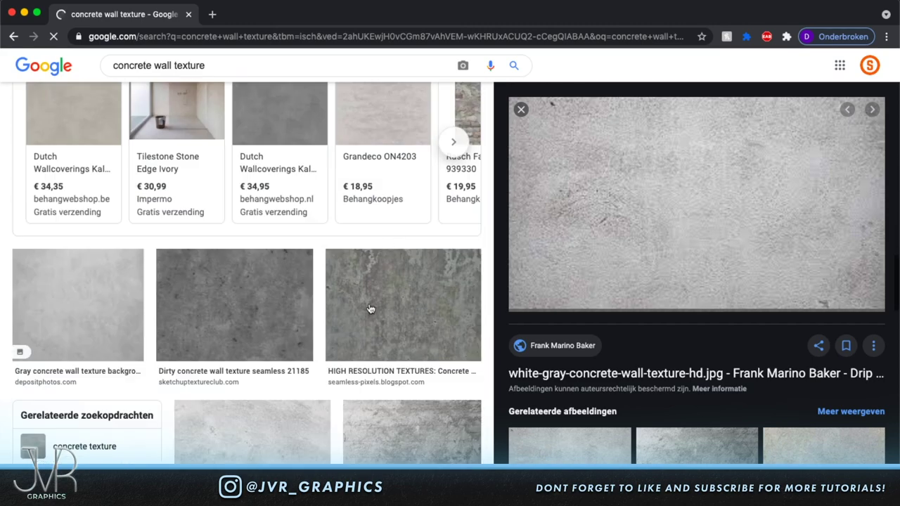
pyautogui.scroll(-3, 370, 308)
pyautogui.click(384, 410)
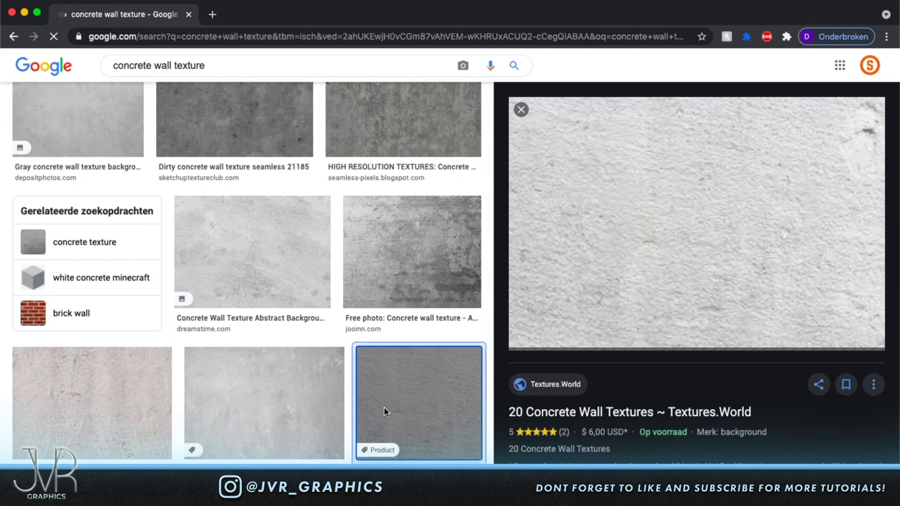
pyautogui.rightClick(710, 262)
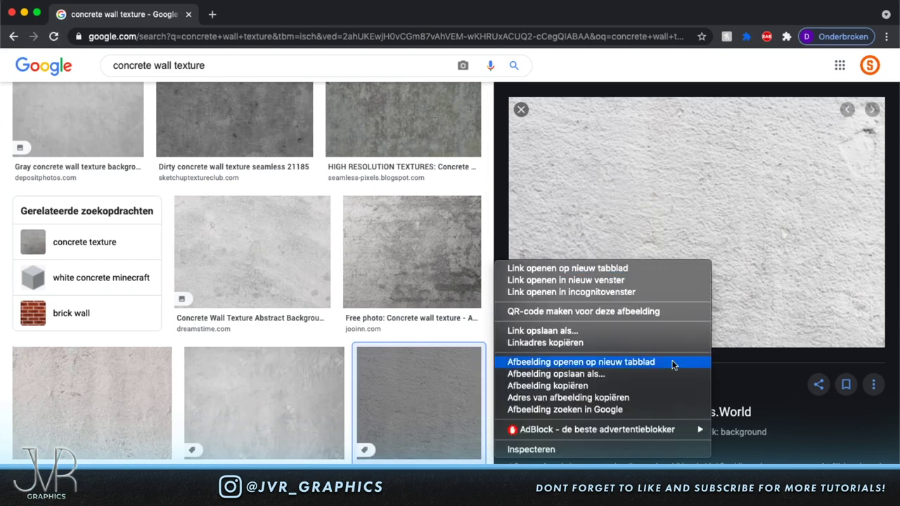
pyautogui.click(612, 385)
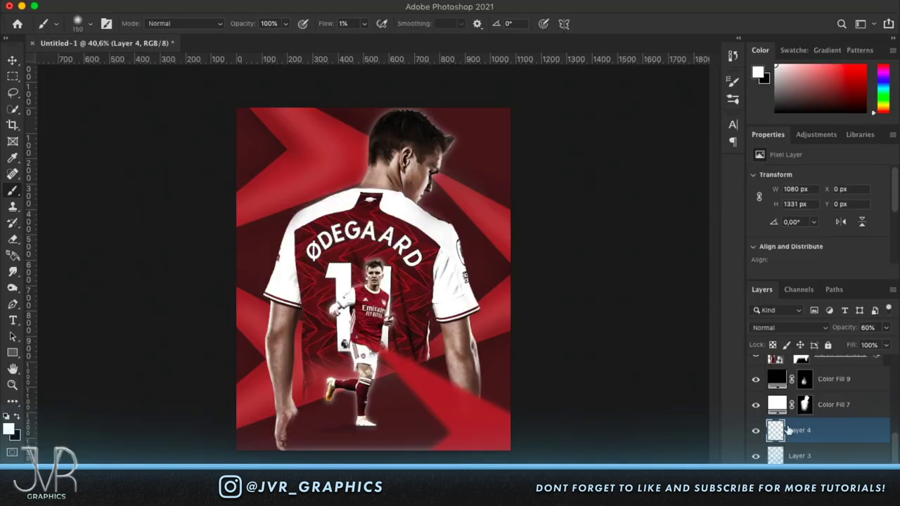
# - Switch to Photoshop and paste the copied concrete texture directly above the Background layer, beneath the red shapes
pyautogui.scroll(-2, 830, 454)
pyautogui.click(807, 407)
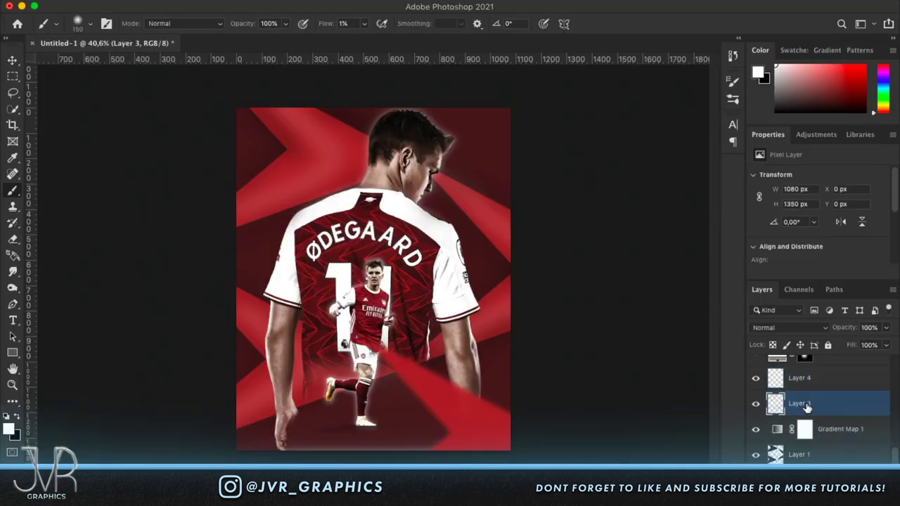
pyautogui.scroll(-1, 818, 462)
pyautogui.click(818, 473)
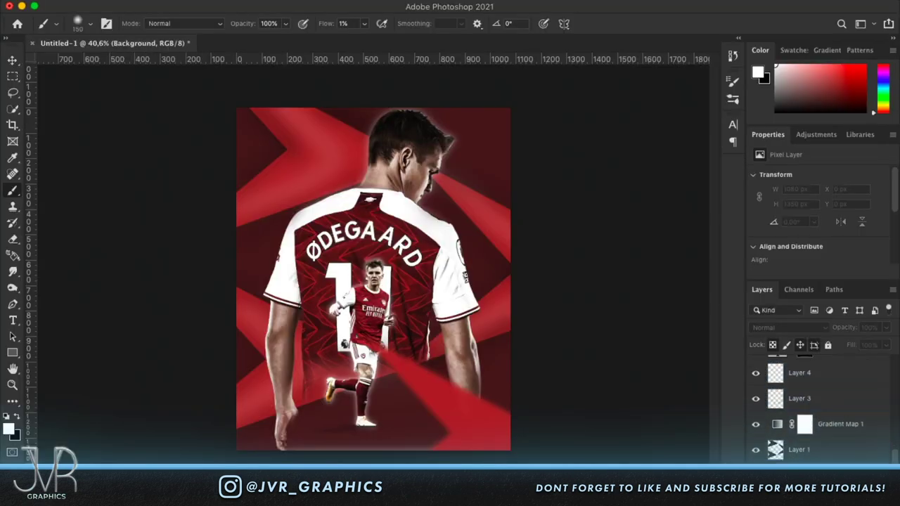
pyautogui.click(818, 472)
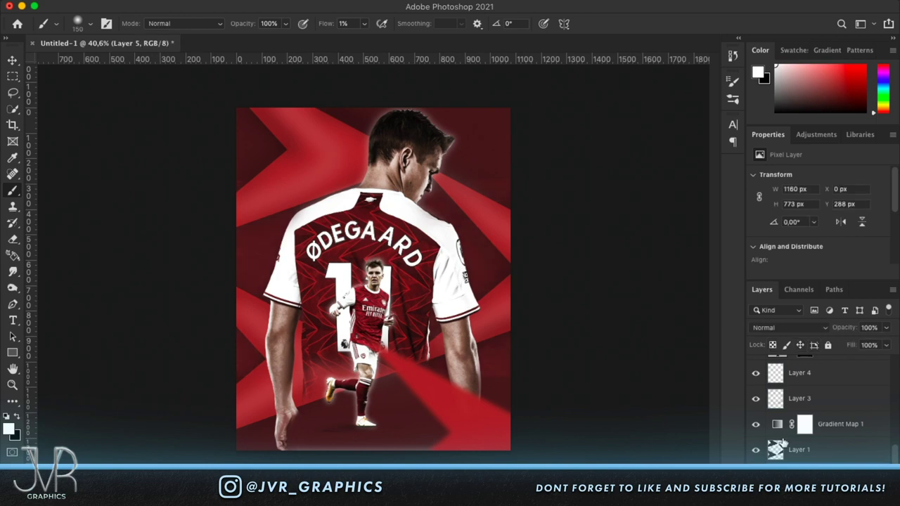
# - Scale the pasted concrete texture proportionally to about 2026 x 1350 px so it covers the full poster height
pyautogui.press('super+t')
pyautogui.moveTo(381, 181); pyautogui.dragTo(382, 108)
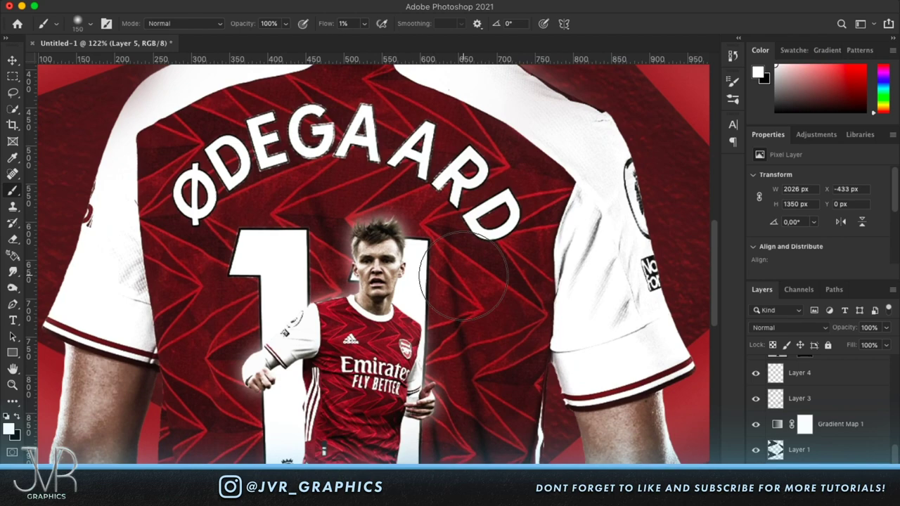
pyautogui.hscroll(-5, 464, 276)
pyautogui.scroll(2, 464, 275)
pyautogui.click(12, 60)
pyautogui.scroll(-5, 289, 251)
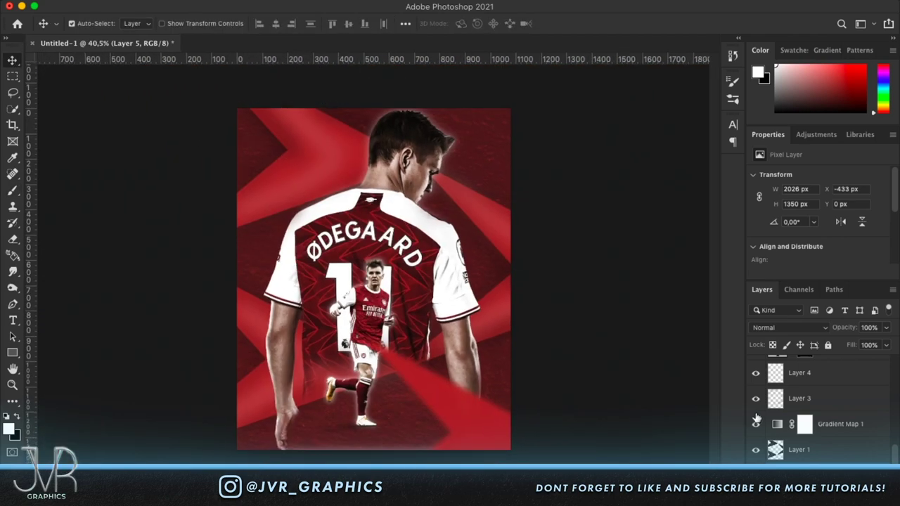
# - Load the Layer 1 shapes as a selection and add a Solid Color fill of #080808 masked to them above the concrete texture
pyautogui.scroll(1, 828, 405)
pyautogui.scroll(-2, 826, 404)
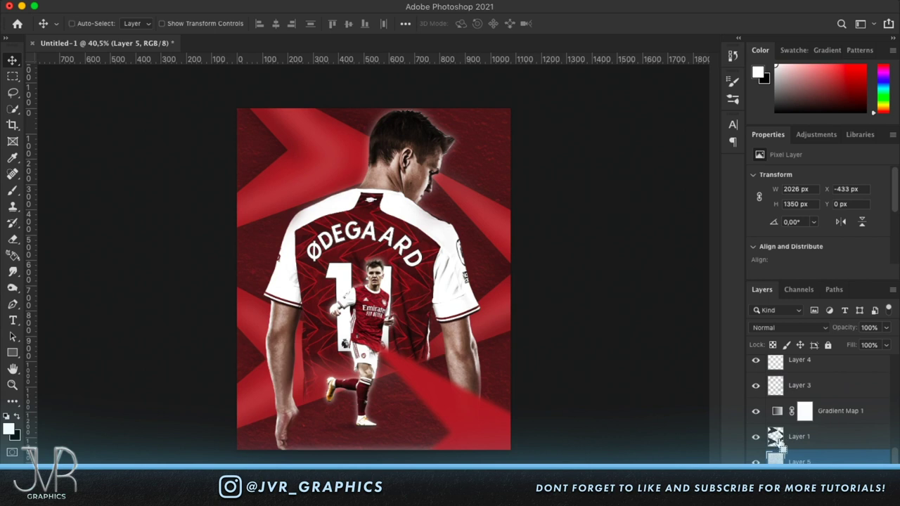
pyautogui.keyDown('ctrl'); pyautogui.click(777, 438); pyautogui.keyUp('ctrl')
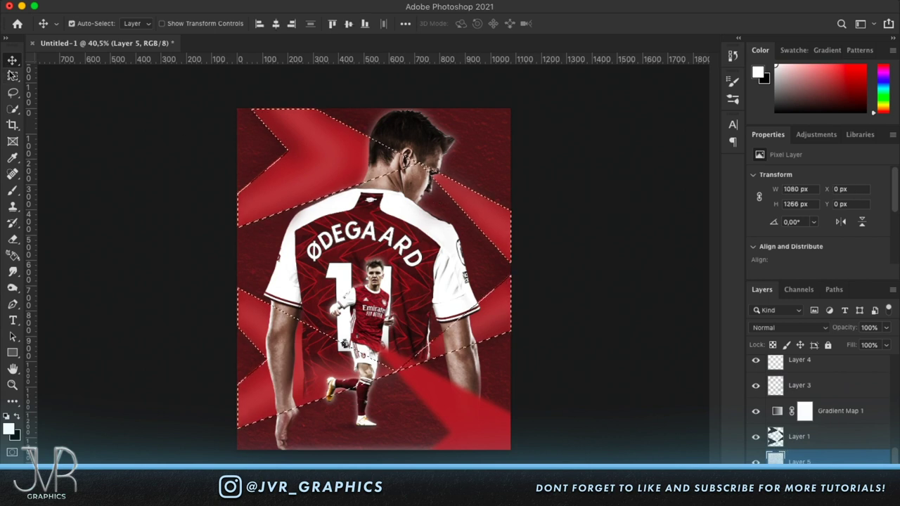
pyautogui.click(13, 75)
pyautogui.scroll(-1, 820, 411)
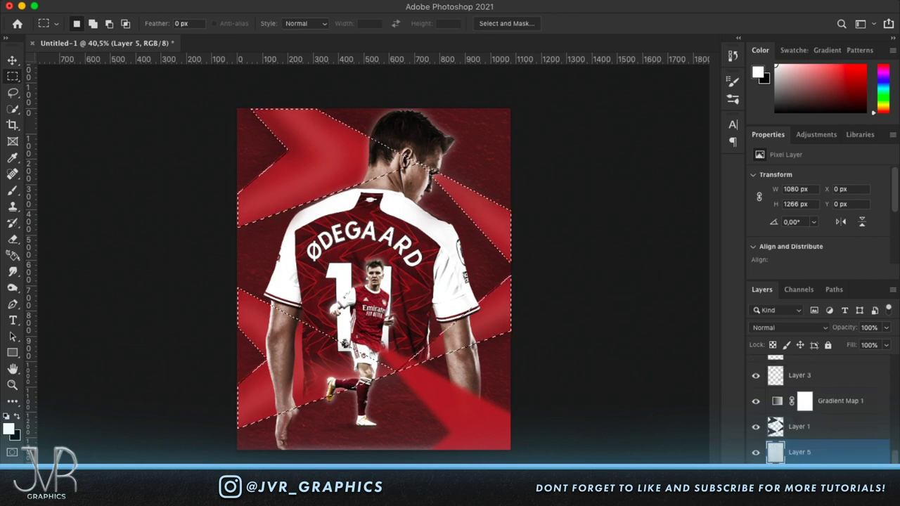
pyautogui.click(825, 495)
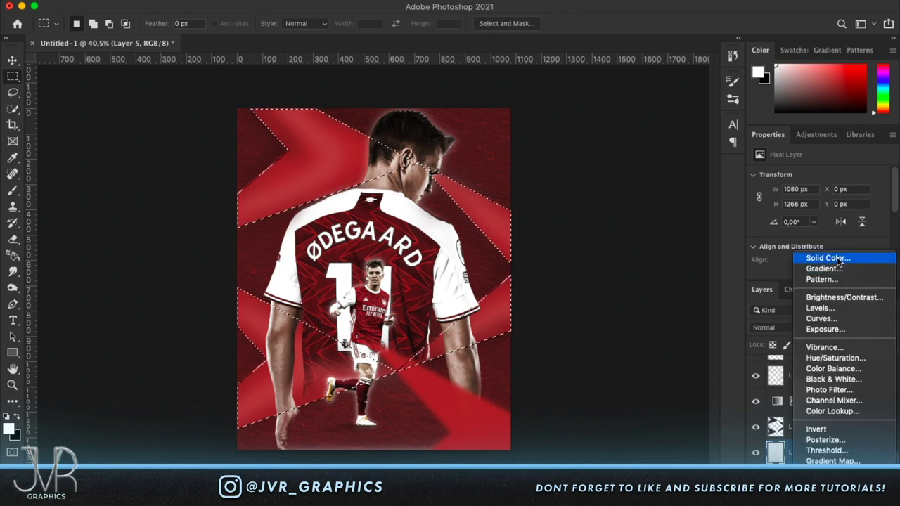
pyautogui.click(837, 260)
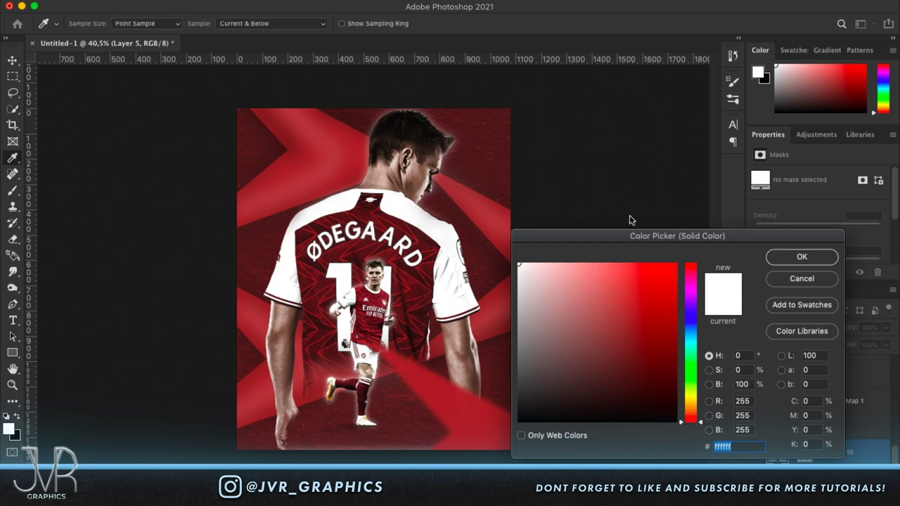
pyautogui.click(523, 417)
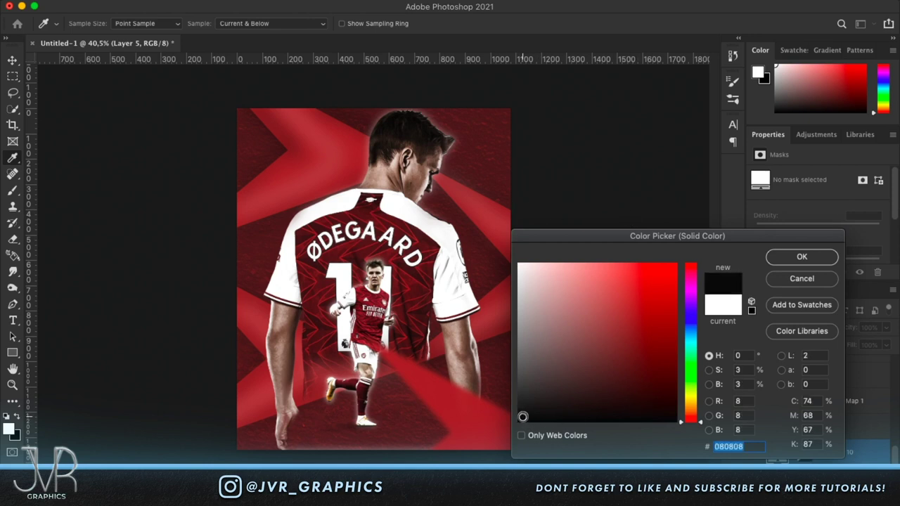
pyautogui.click(802, 258)
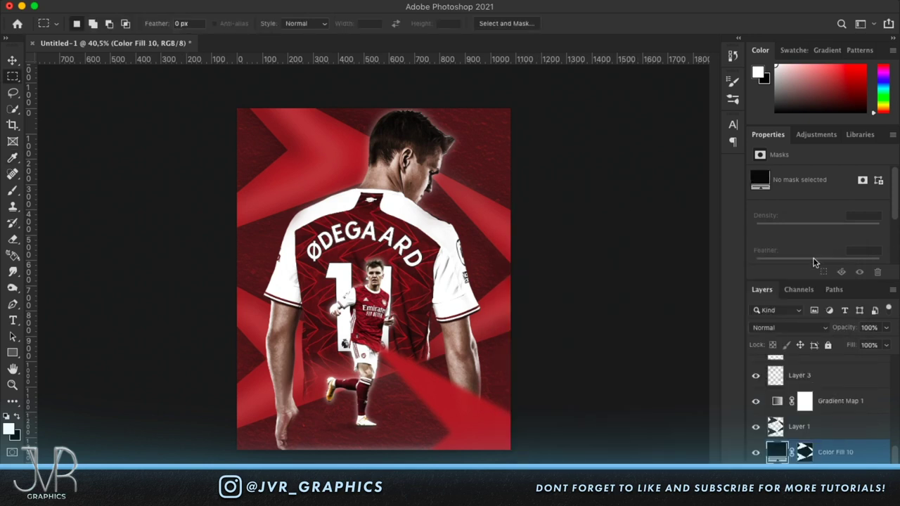
# - Clip the red gradient map to Layer 1, and duplicate it above the concrete texture as a clipping mask on that texture
pyautogui.keyDown('alt'); pyautogui.click(832, 413); pyautogui.keyUp('alt')
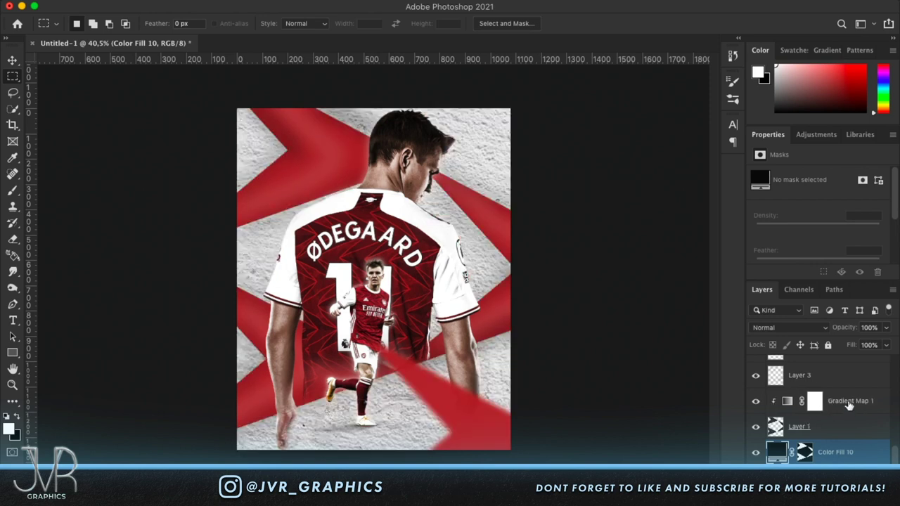
pyautogui.moveTo(849, 405); pyautogui.dragTo(834, 460)
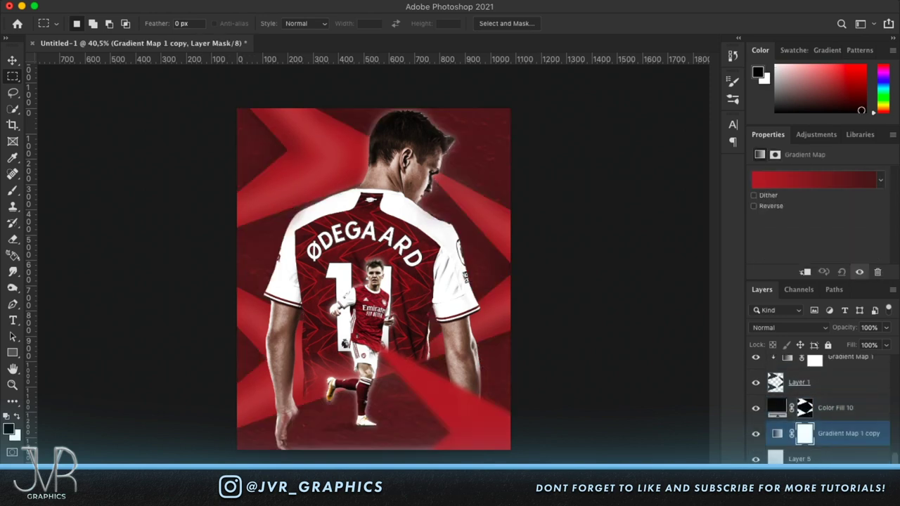
pyautogui.keyDown('alt'); pyautogui.click(829, 439); pyautogui.keyUp('alt')
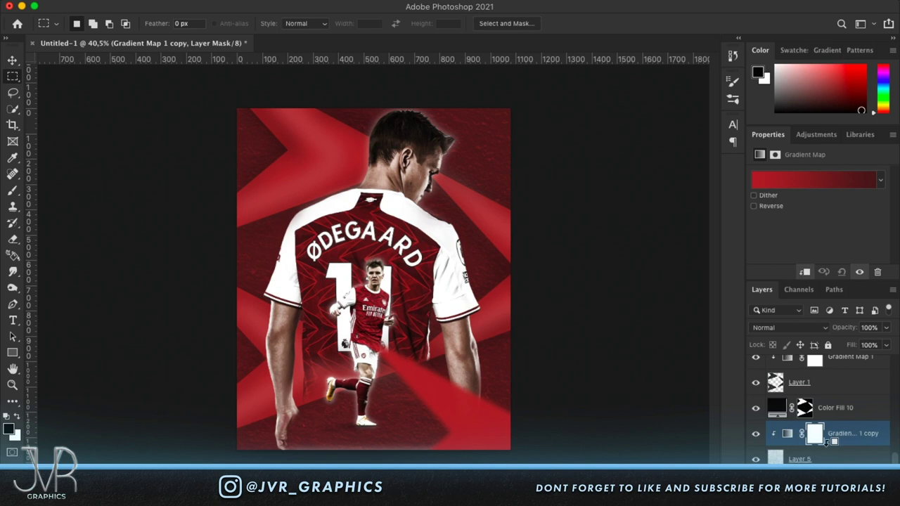
# - Apply a Gaussian Blur with a 15-pixel radius to the layer mask of the dark color fill under the shapes
pyautogui.click(805, 410)
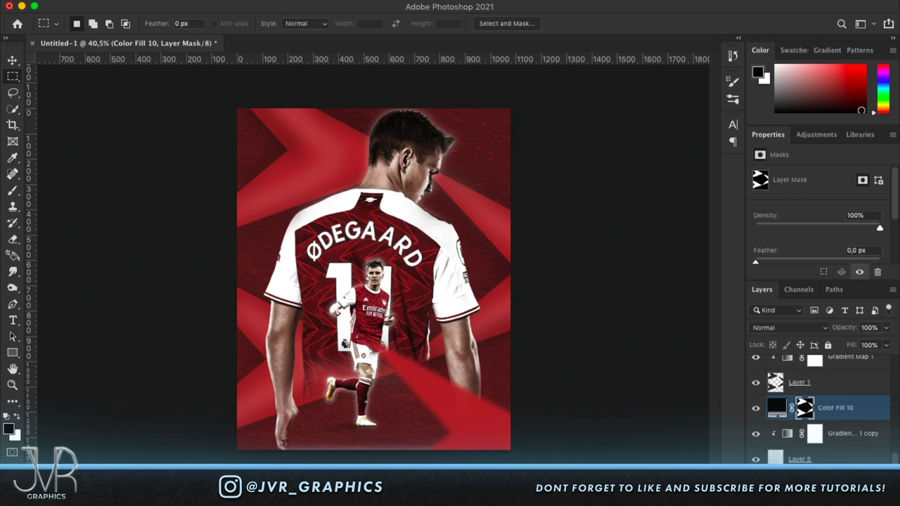
pyautogui.click(294, 1)
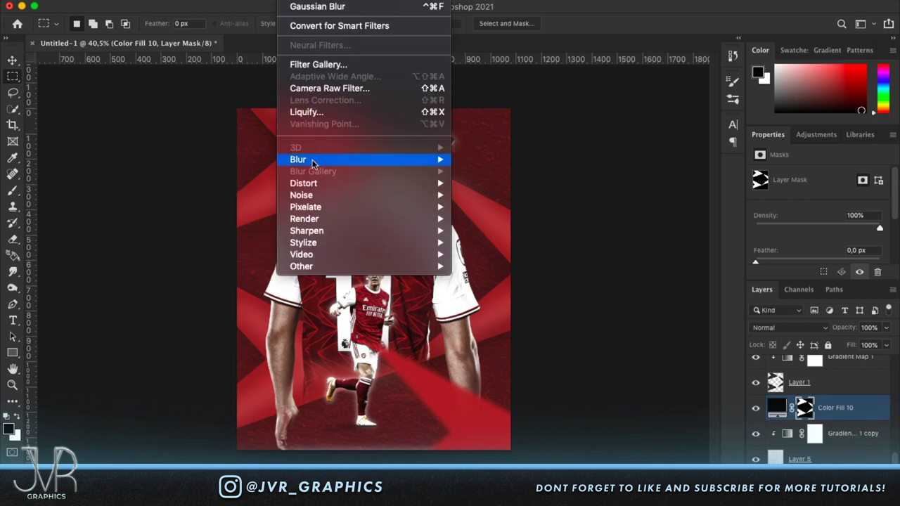
pyautogui.moveTo(333, 162)
pyautogui.click(494, 208)
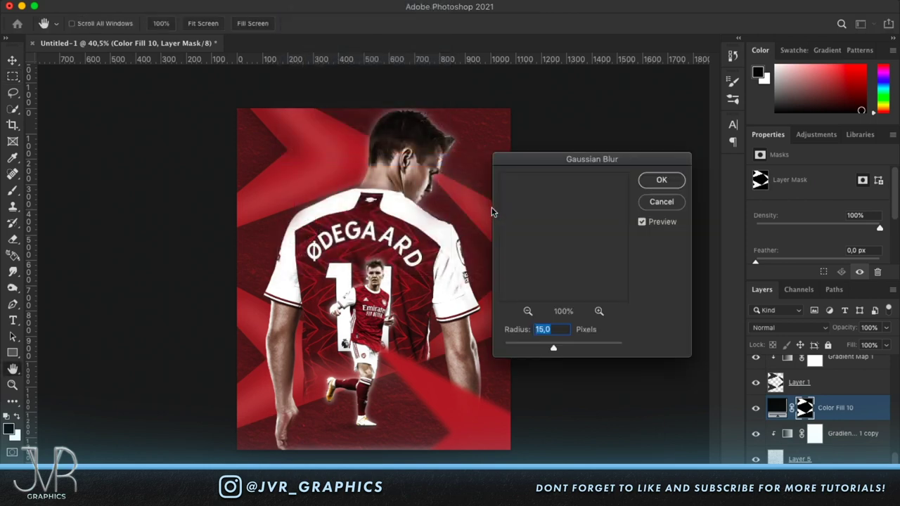
pyautogui.click(660, 181)
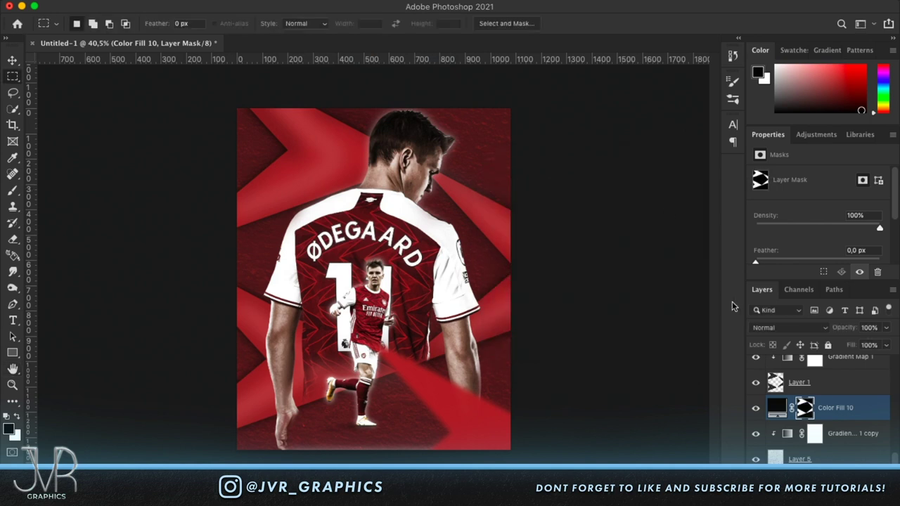
# - Offset the dark color fill's shape mask about 35 px down and 12 px right with Free Transform
pyautogui.press('super+t')
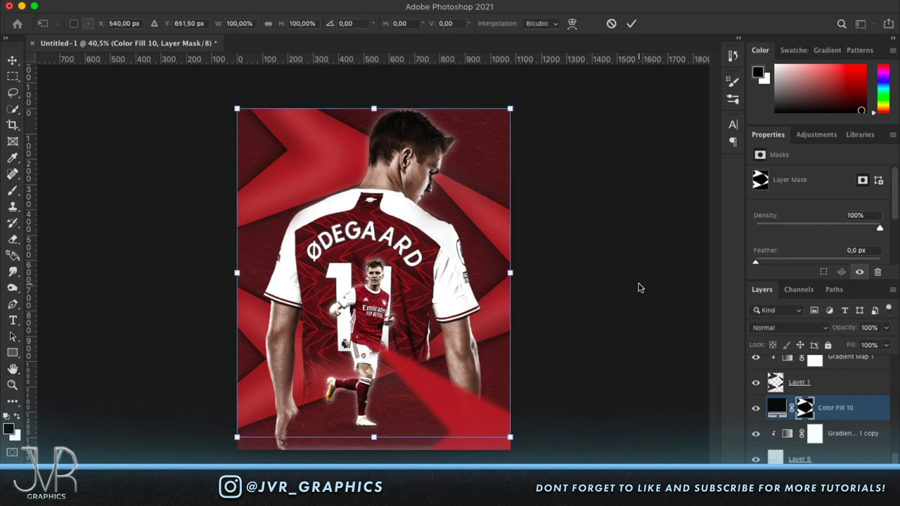
pyautogui.press('Down')
pyautogui.press('Down')
pyautogui.press('Down')
pyautogui.press('Down')
pyautogui.press('Down')
pyautogui.press('Down')
pyautogui.press('Down')
pyautogui.press('Down')
pyautogui.press('Down')
pyautogui.press('Down')
pyautogui.press('Down')
pyautogui.press('Down')
pyautogui.press('Down')
pyautogui.press('Down')
pyautogui.press('Down')
pyautogui.press('Down')
pyautogui.press('Down')
pyautogui.press('Down')
pyautogui.press('Down')
pyautogui.press('Down')
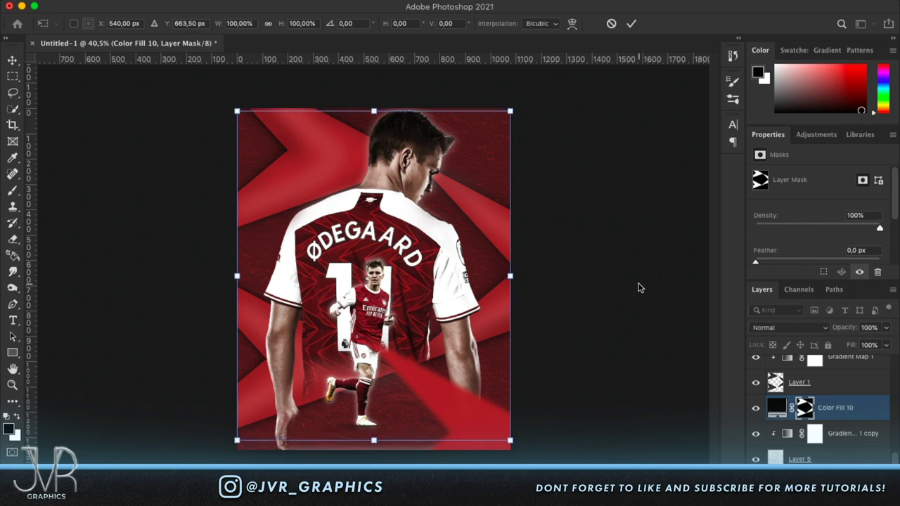
pyautogui.press('Right')
pyautogui.press('Right')
pyautogui.press('Right')
pyautogui.press('Right')
pyautogui.press('Right')
pyautogui.press('Right')
pyautogui.press('Right')
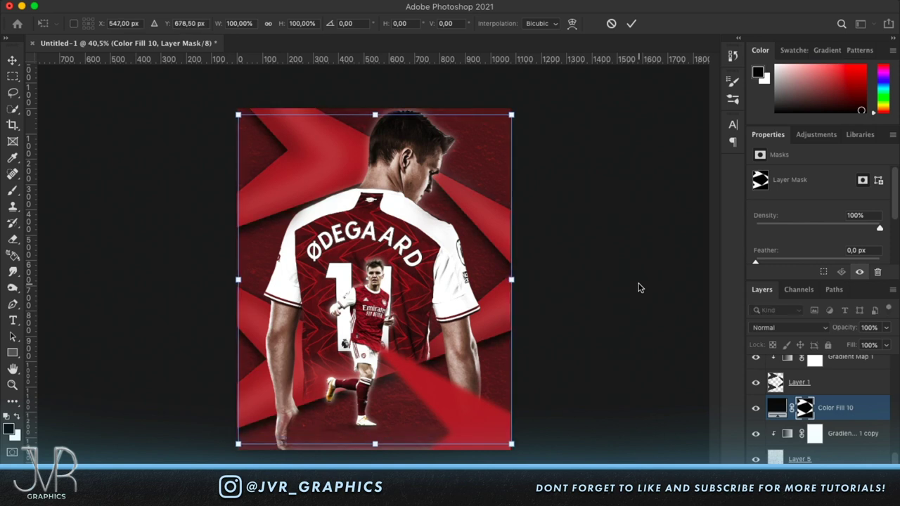
pyautogui.press('Down')
pyautogui.press('Down')
pyautogui.press('Down')
pyautogui.press('Down')
pyautogui.press('Down')
pyautogui.press('Down')
pyautogui.press('Down')
pyautogui.press('Down')
pyautogui.press('Right')
pyautogui.press('Right')
pyautogui.press('Right')
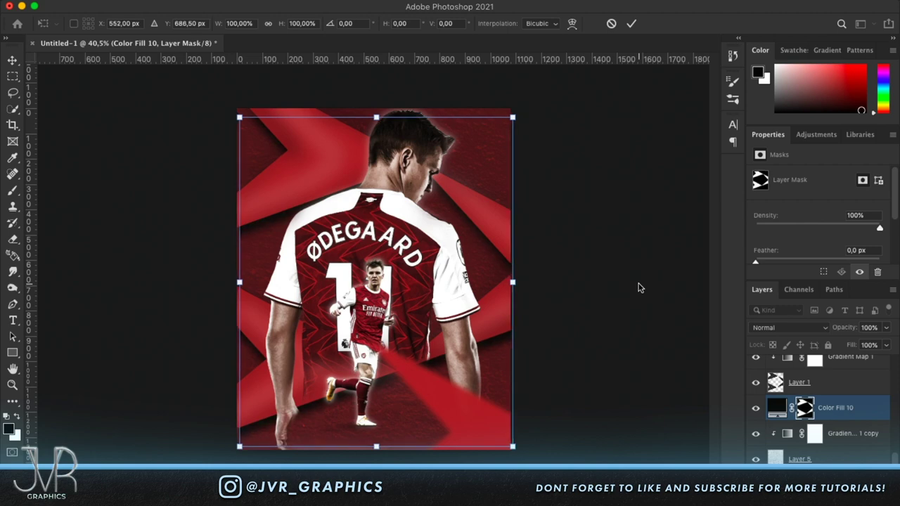
pyautogui.press('Return')
# - Apply another Gaussian Blur with a 15-pixel radius to the offset shadow mask of the dark color fill
pyautogui.scroll(4, 460, 280)
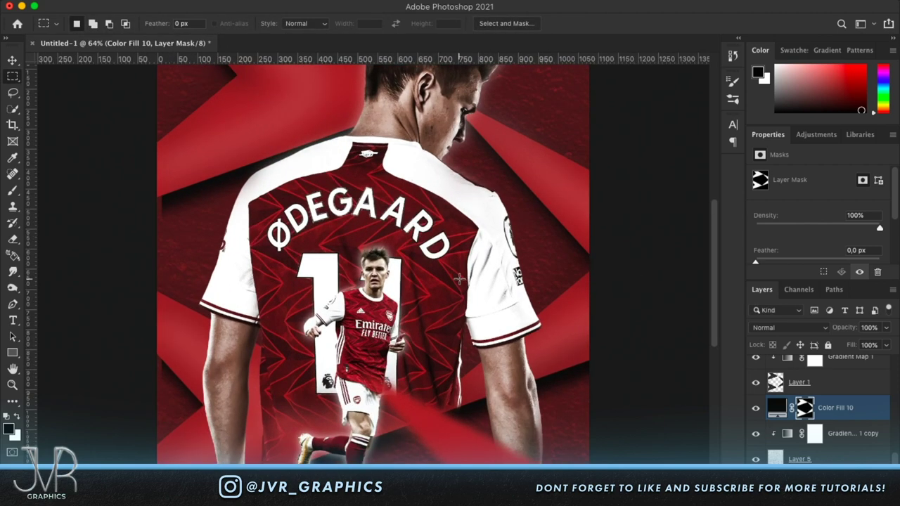
pyautogui.hscroll(-4, 459, 279)
pyautogui.click(293, 2)
pyautogui.moveTo(332, 165)
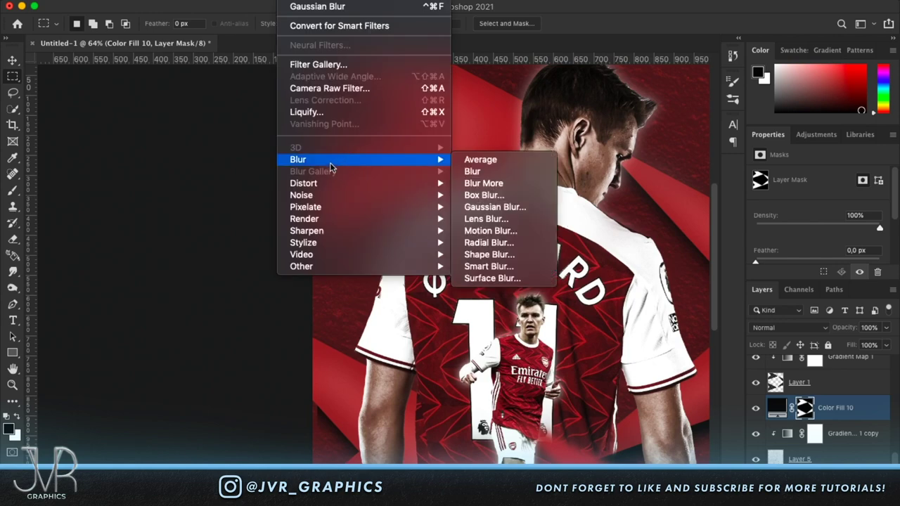
pyautogui.click(496, 207)
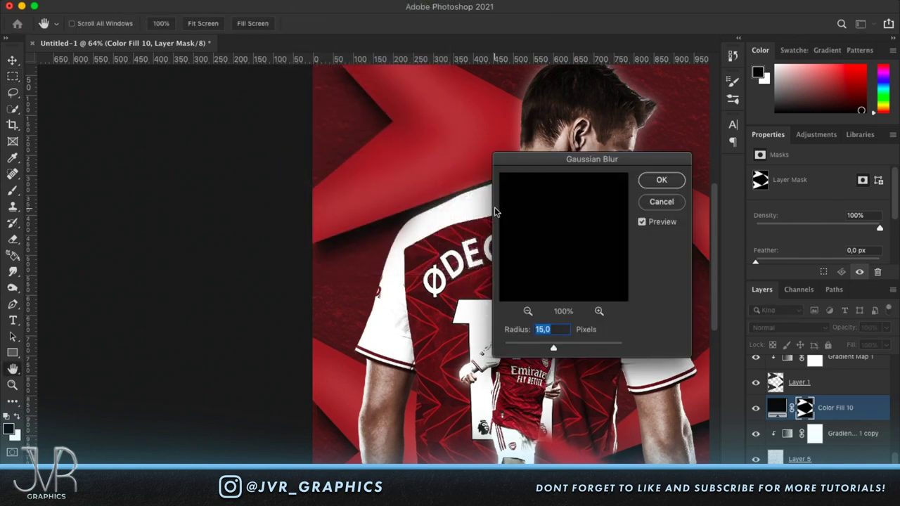
pyautogui.press('Return')
pyautogui.press('m')
pyautogui.scroll(-1, 520, 225)
pyautogui.scroll(-3, 519, 225)
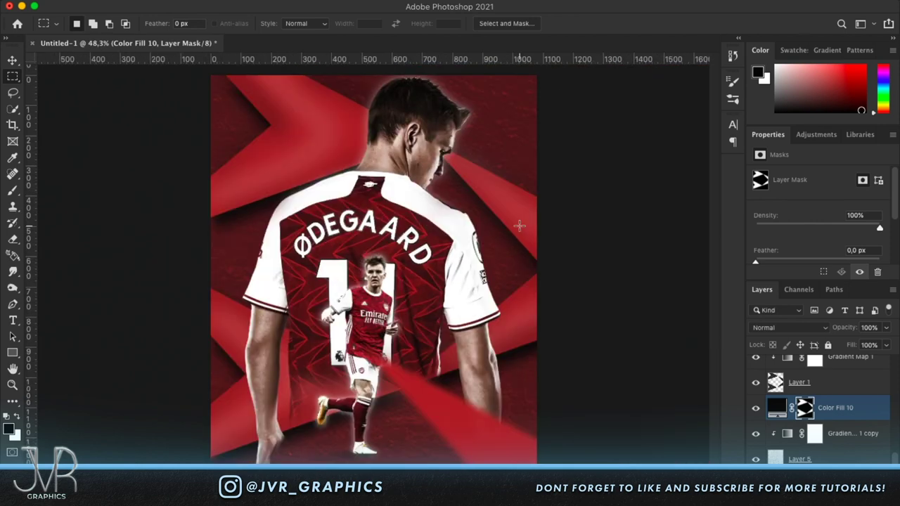
# - Try 40% opacity on the dark color fill and compare the poster with the shadow hidden and shown
pyautogui.click(777, 408)
pyautogui.click(871, 328)
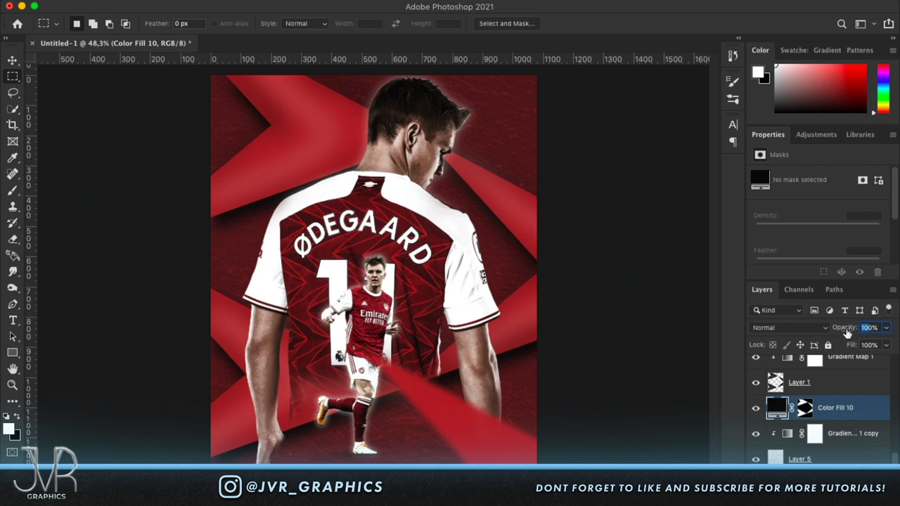
pyautogui.write('40')
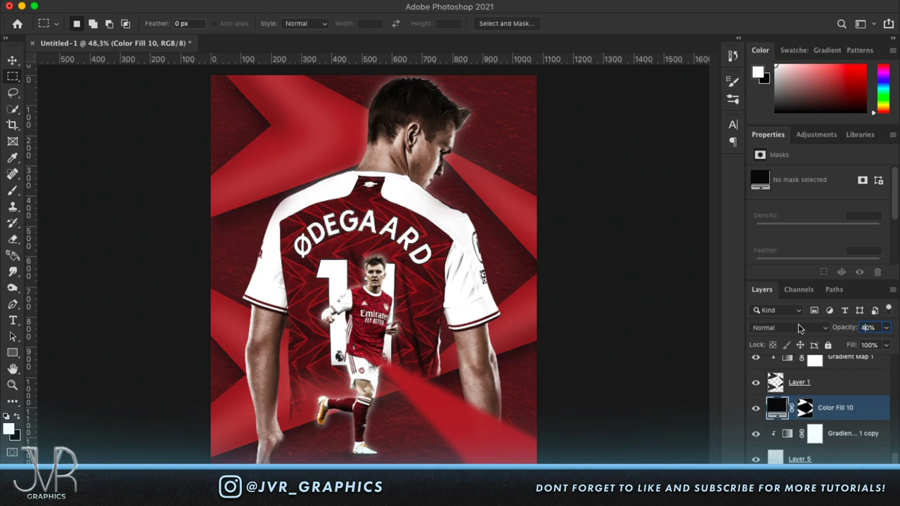
pyautogui.scroll(-2, 556, 373)
pyautogui.click(759, 408)
pyautogui.click(758, 408)
pyautogui.click(760, 408)
pyautogui.click(757, 408)
# - Set the dark color fill's opacity to 30% and inspect the shape shadows up close
pyautogui.click(864, 329)
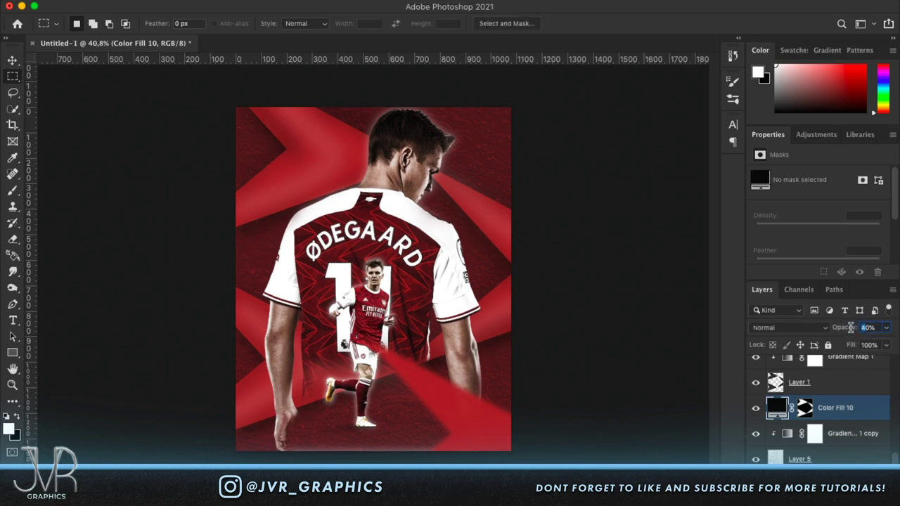
pyautogui.press('Return')
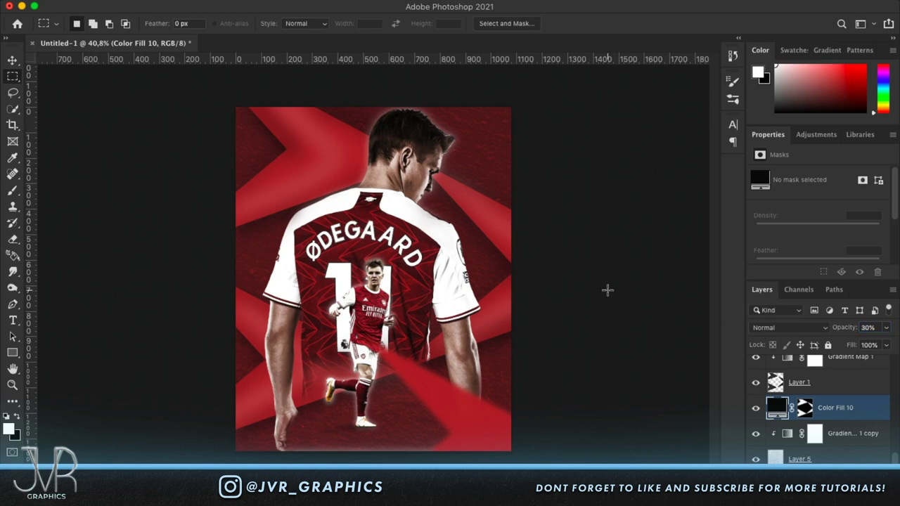
pyautogui.scroll(5, 608, 290)
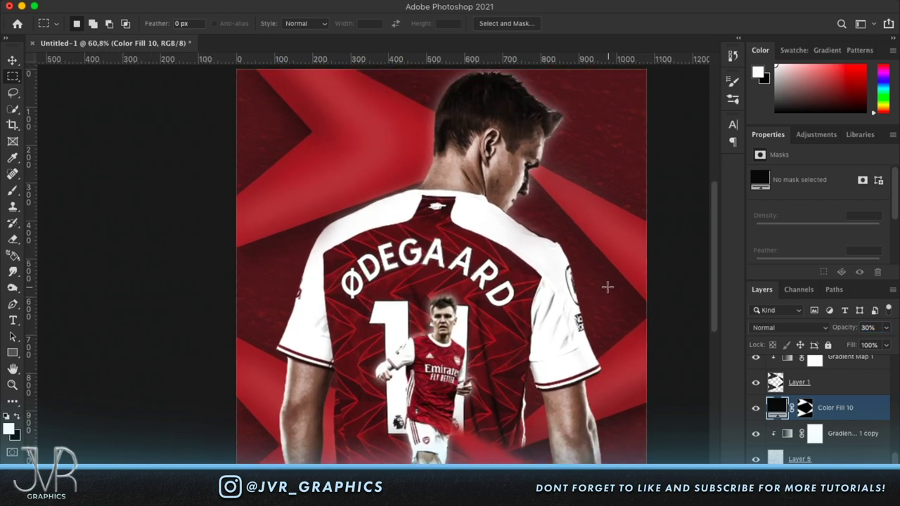
pyautogui.scroll(2, 608, 287)
pyautogui.hscroll(-2, 608, 287)
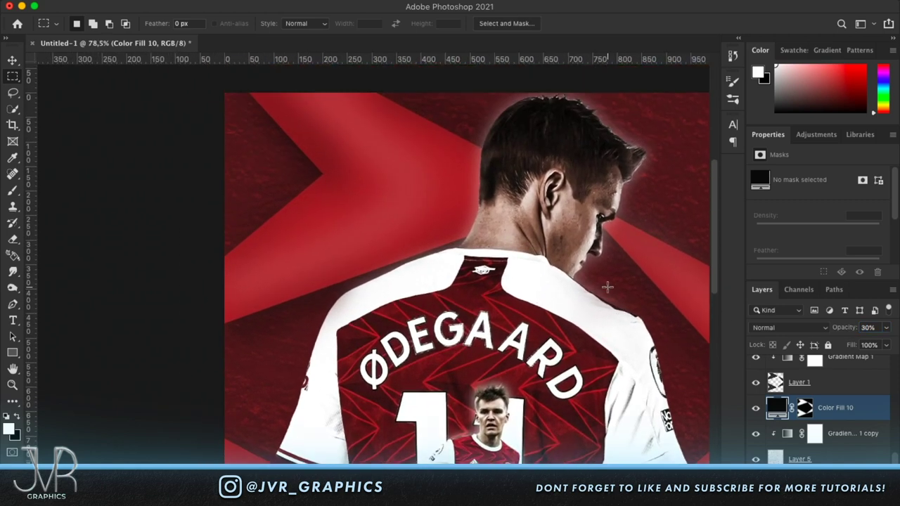
pyautogui.scroll(-5, 498, 282)
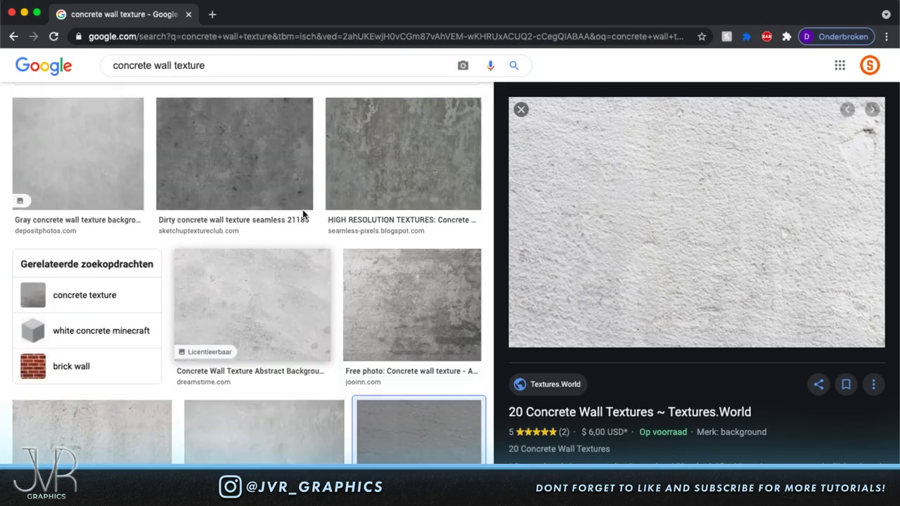
# - Switch to the browser and search Google Images for "messy dry paint texture"
pyautogui.scroll(-5, 303, 215)
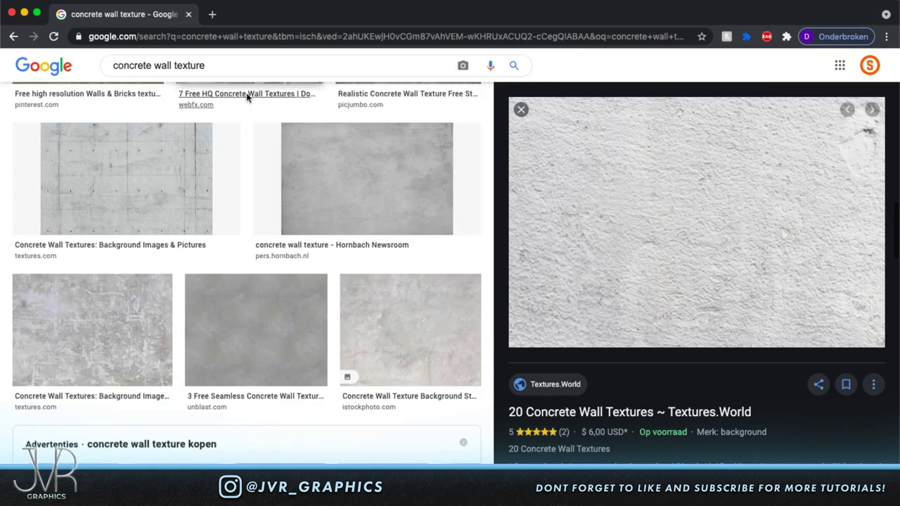
pyautogui.moveTo(228, 75); pyautogui.dragTo(116, 67)
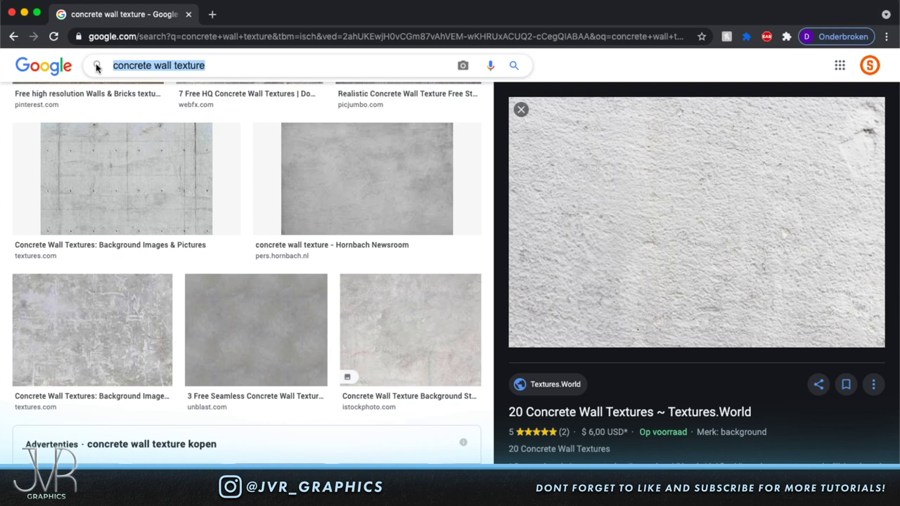
pyautogui.write('messy dry paint')
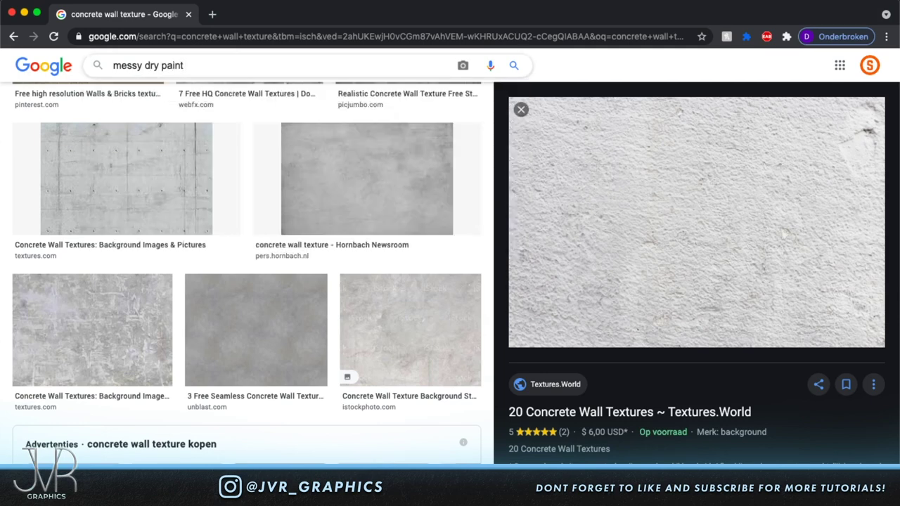
pyautogui.press('Return')
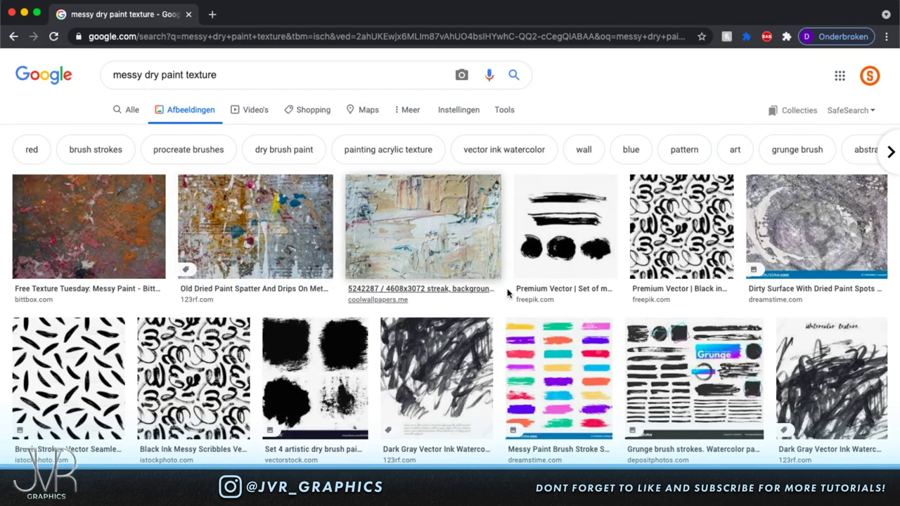
# - Find the red Messy Painted Texture image from StockFreeImages among the results and copy it
pyautogui.scroll(-12, 495, 285)
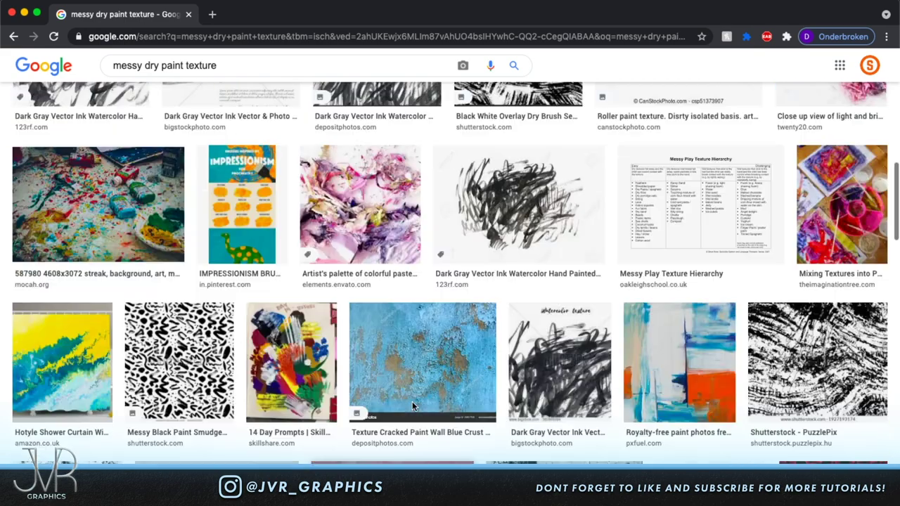
pyautogui.scroll(10, 413, 402)
pyautogui.click(330, 388)
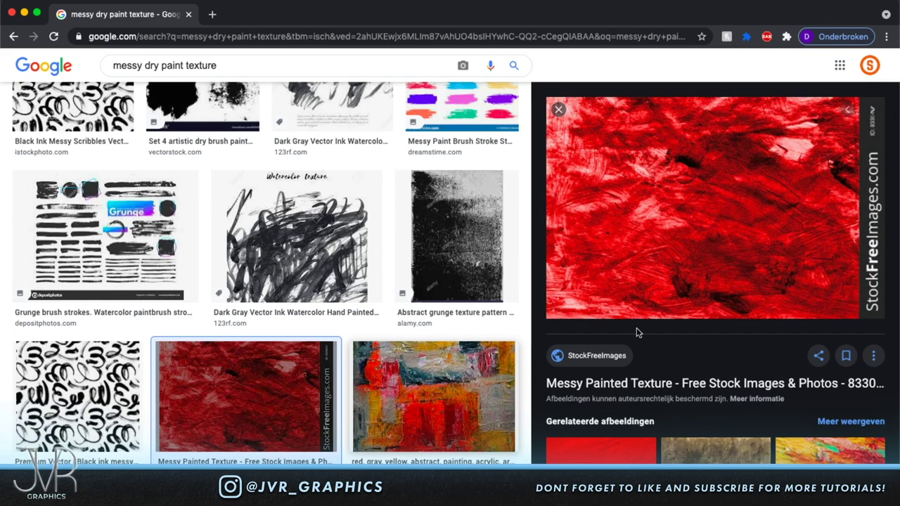
pyautogui.rightClick(838, 240)
pyautogui.click(710, 364)
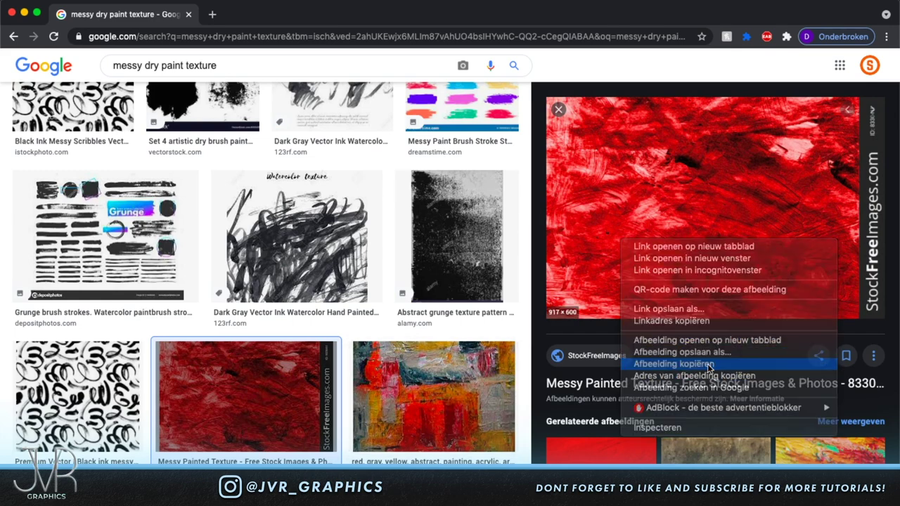
# - Switch to Photoshop and paste the red painted texture directly below Layer 3, above the shapes' gradient map
pyautogui.press('super+Tab')
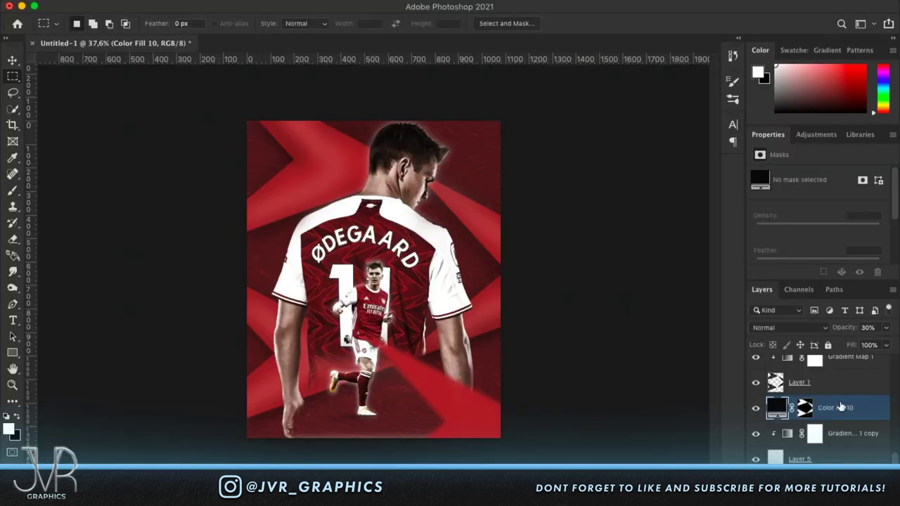
pyautogui.scroll(-5, 833, 422)
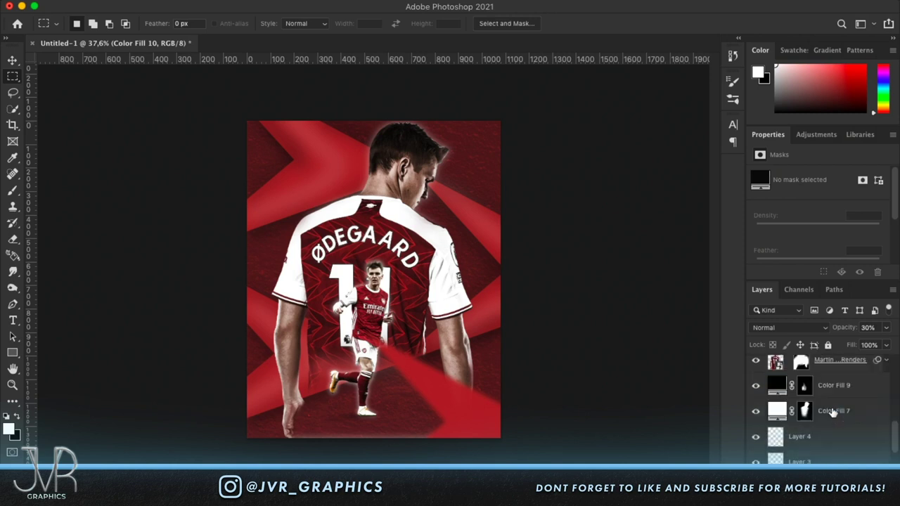
pyautogui.click(834, 457)
pyautogui.press('super+v')
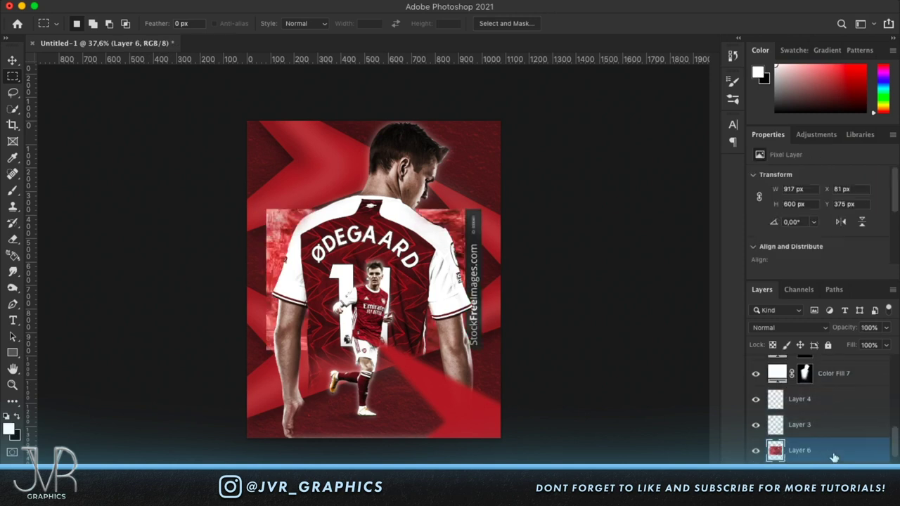
# - Rotate the pasted paint texture 90° and scale it to about 1136 x 1737 px so it covers the whole poster
pyautogui.press('super+t')
pyautogui.moveTo(484, 279); pyautogui.dragTo(535, 280)
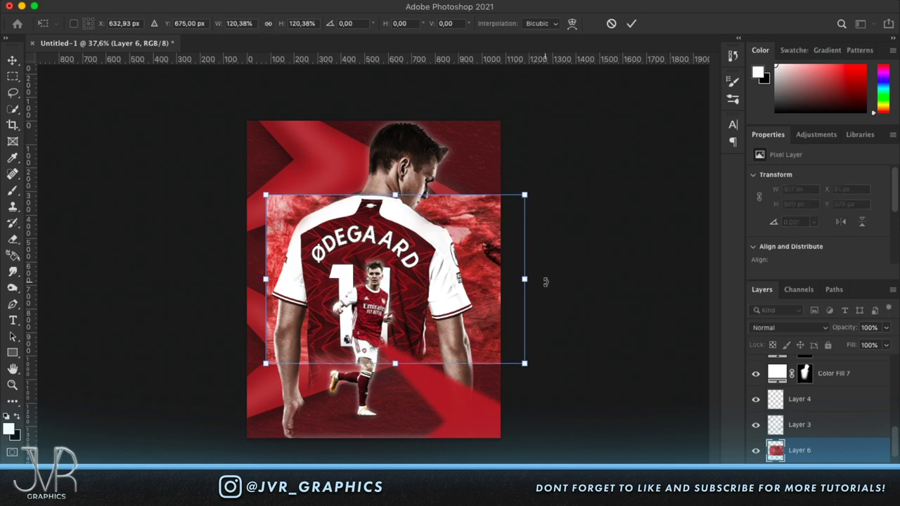
pyautogui.moveTo(519, 377); pyautogui.dragTo(406, 448)
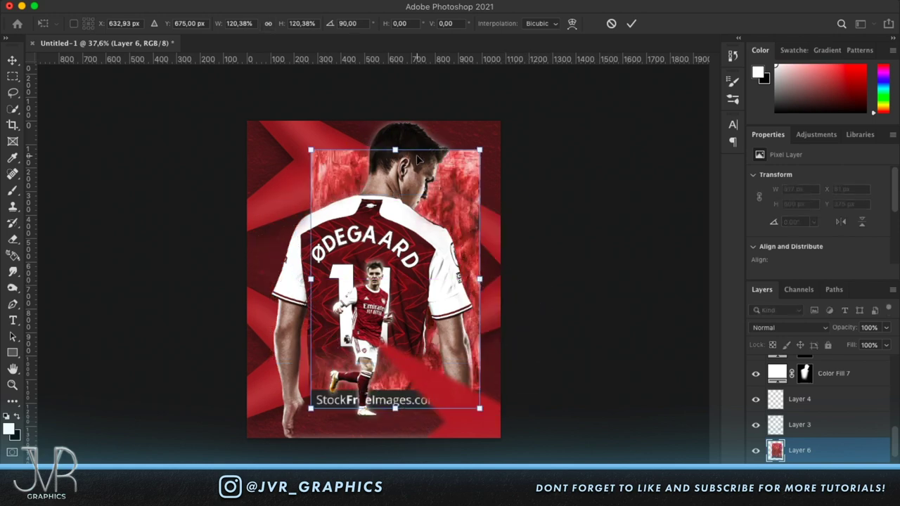
pyautogui.moveTo(396, 150); pyautogui.dragTo(391, 85)
pyautogui.moveTo(275, 269); pyautogui.dragTo(245, 269)
pyautogui.moveTo(296, 190); pyautogui.dragTo(296, 230)
pyautogui.press('Return')
# - Clip a black-and-white Gradient Map to the paint texture and convert both layers into one smart object
pyautogui.click(823, 482)
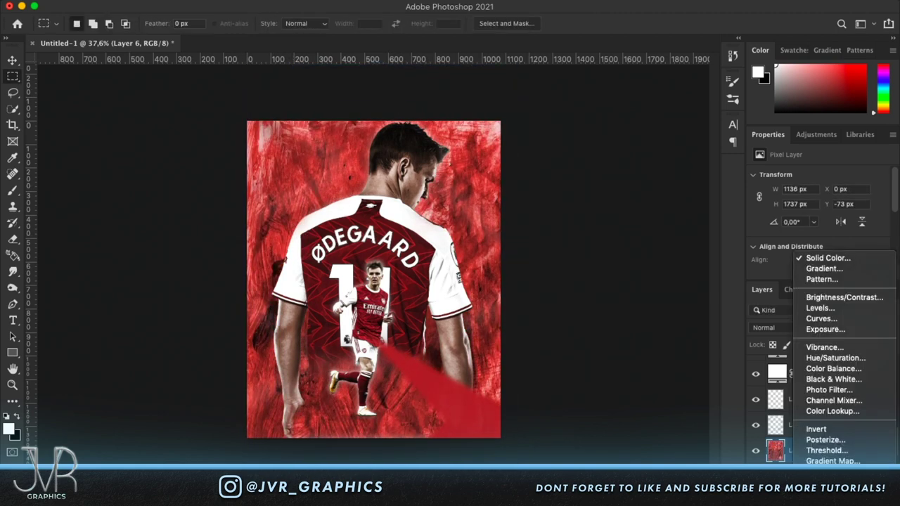
pyautogui.click(838, 461)
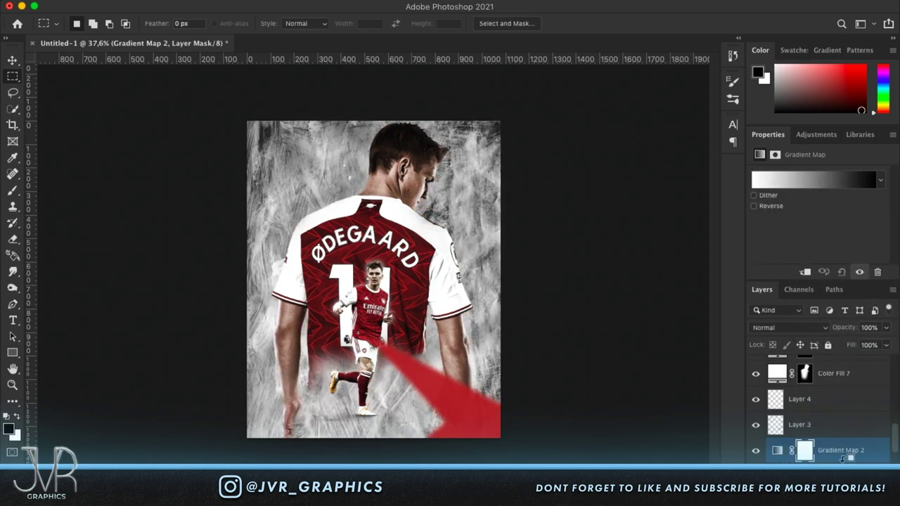
pyautogui.keyDown('alt'); pyautogui.click(851, 459); pyautogui.keyUp('alt')
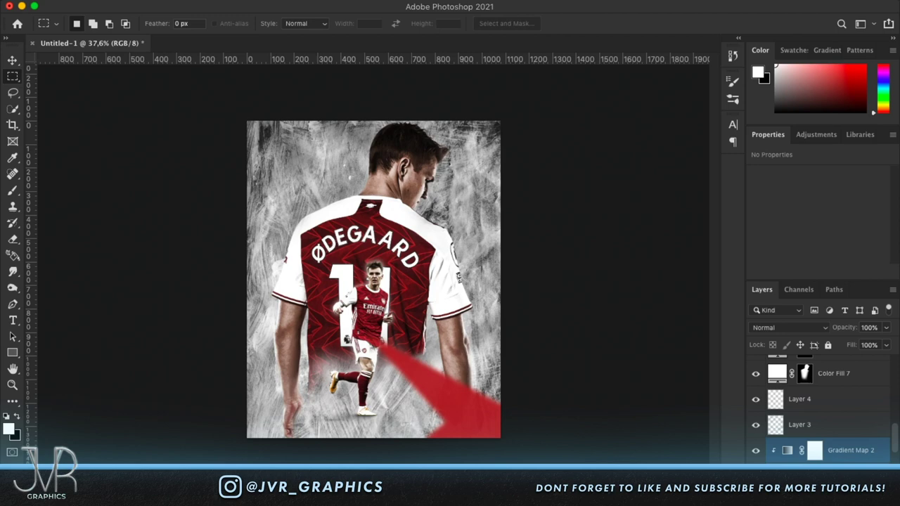
pyautogui.rightClick(847, 451)
pyautogui.click(730, 152)
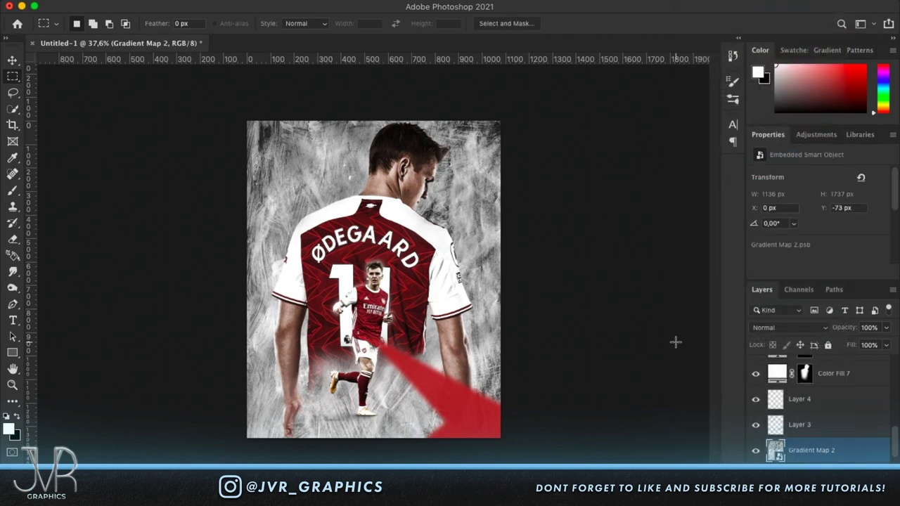
# - Preview blend modes on the paint texture smart object, then keep Normal and invert its tones
pyautogui.scroll(5, 594, 262)
pyautogui.click(791, 328)
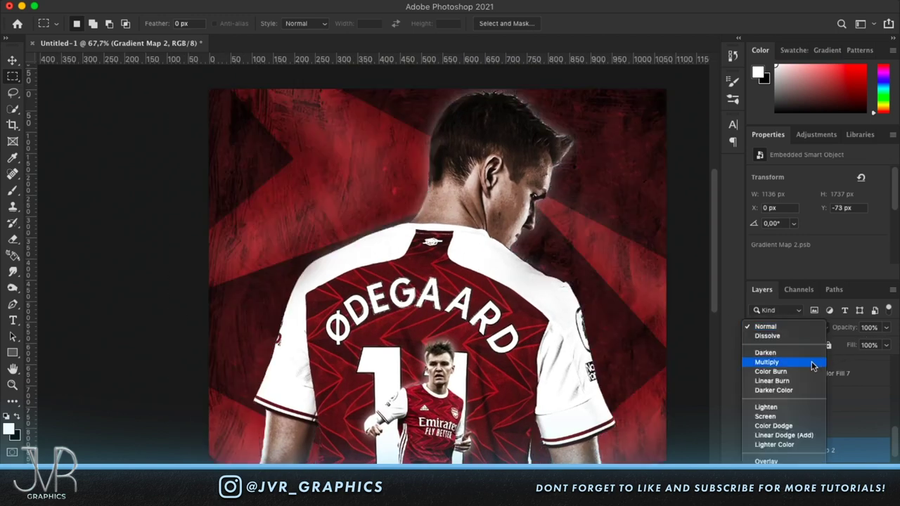
pyautogui.click(699, 388)
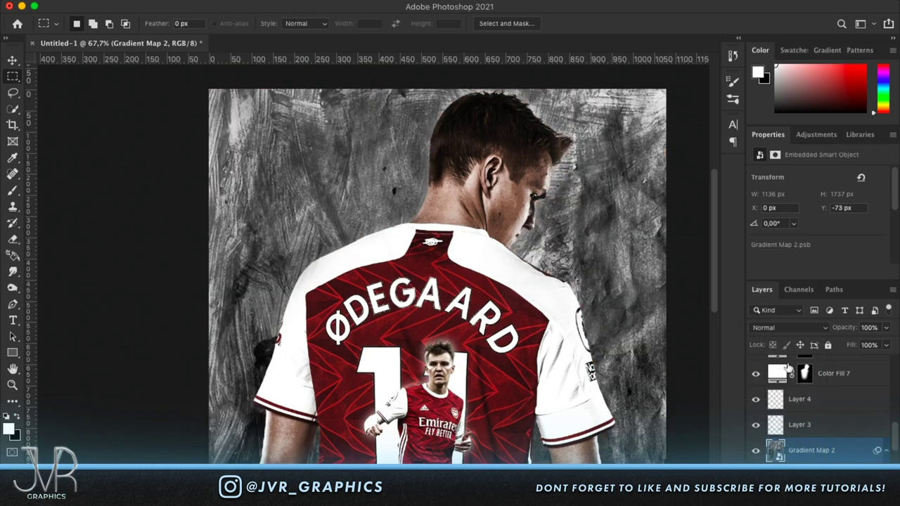
# - Move the paint texture smart object below Color Fill 10, directly above the background's gradient map copy, and set its blend mode to Multiply
pyautogui.click(778, 331)
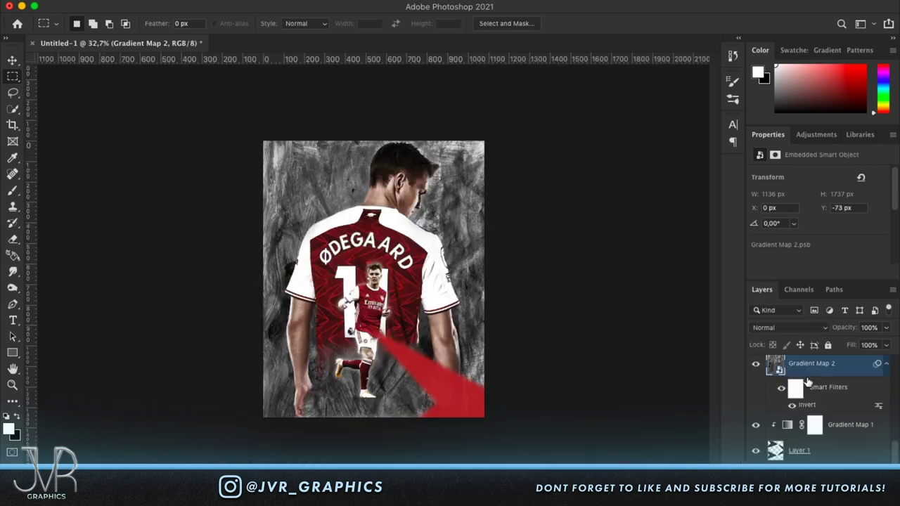
pyautogui.moveTo(809, 457); pyautogui.dragTo(808, 402)
pyautogui.click(775, 323)
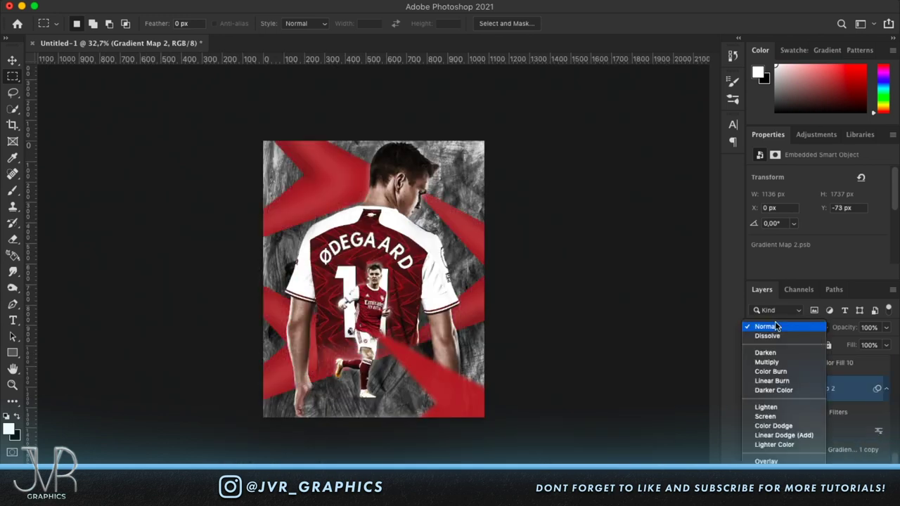
pyautogui.click(784, 363)
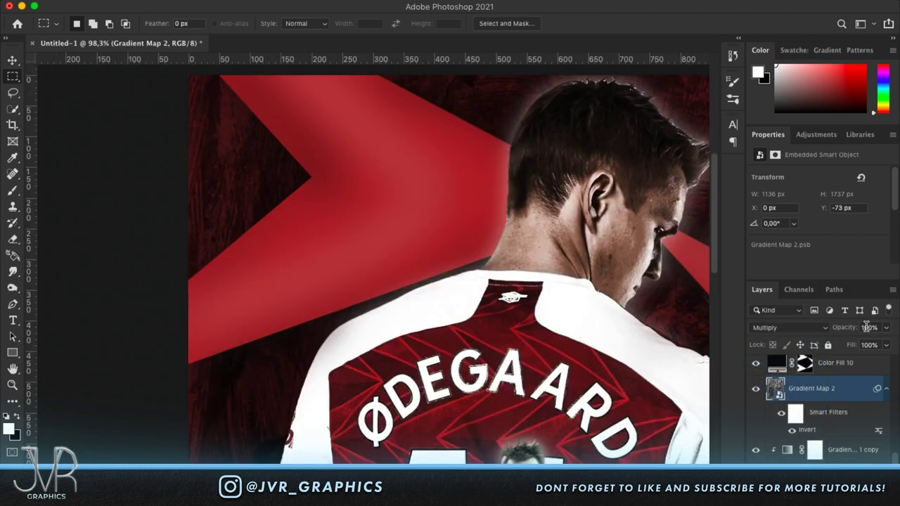
# - Set the paint texture's opacity to 20% and compare the poster with the texture hidden and shown
pyautogui.write('20')
pyautogui.press('Return')
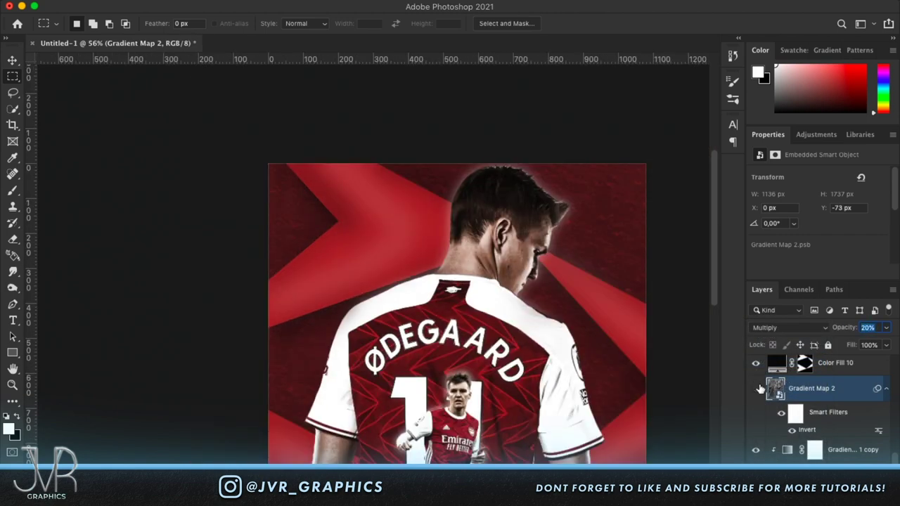
pyautogui.click(757, 388)
pyautogui.click(758, 388)
pyautogui.click(757, 389)
pyautogui.press('super+0')
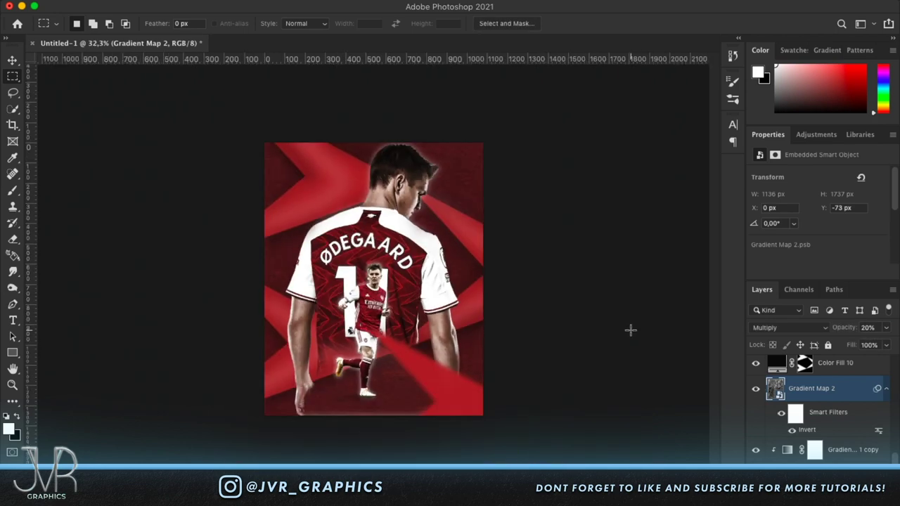
pyautogui.press('super+plus')
pyautogui.press('super+plus')
pyautogui.press('super+minus')
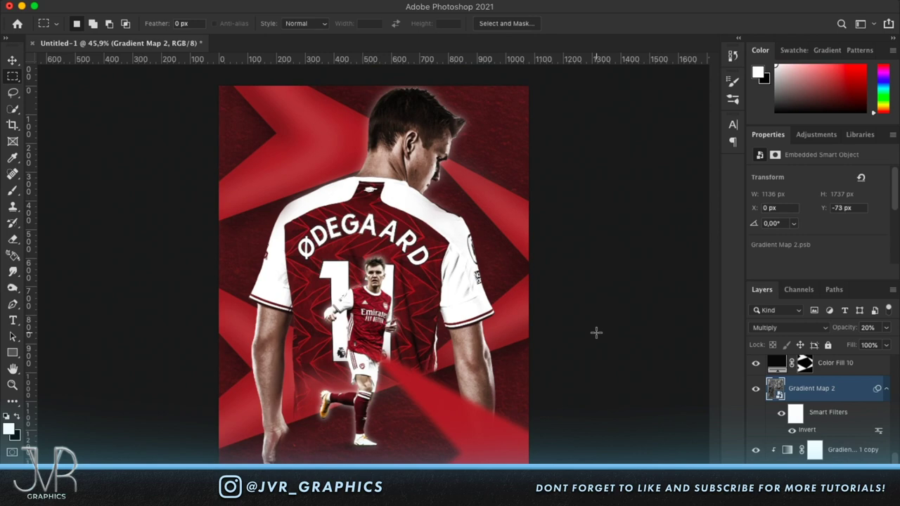
# - Fade out the large player's hand and lower forearm by painting black on his layer mask with a soft 150 px brush, raising flow to 2%
pyautogui.click(12, 61)
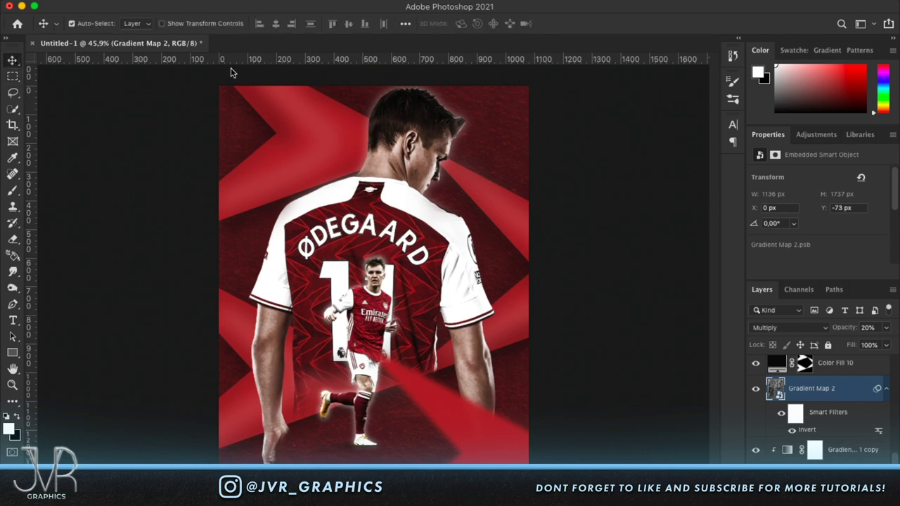
pyautogui.click(391, 229)
pyautogui.scroll(3, 391, 232)
pyautogui.scroll(-5, 391, 241)
pyautogui.hscroll(-3, 391, 240)
pyautogui.scroll(2, 394, 245)
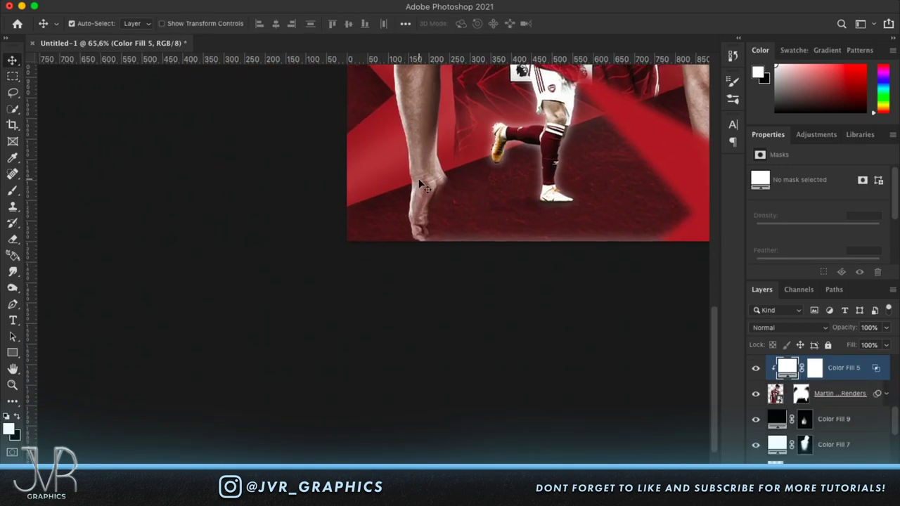
pyautogui.scroll(2, 505, 223)
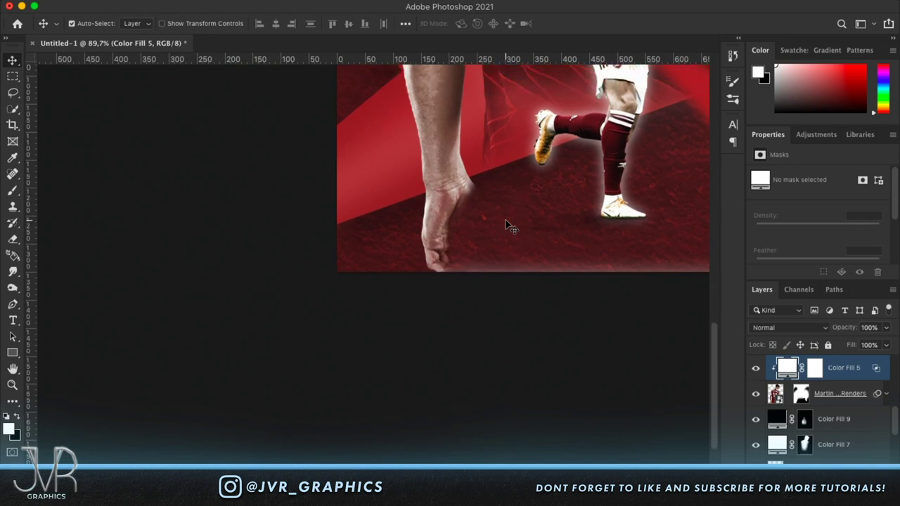
pyautogui.click(802, 394)
pyautogui.click(12, 191)
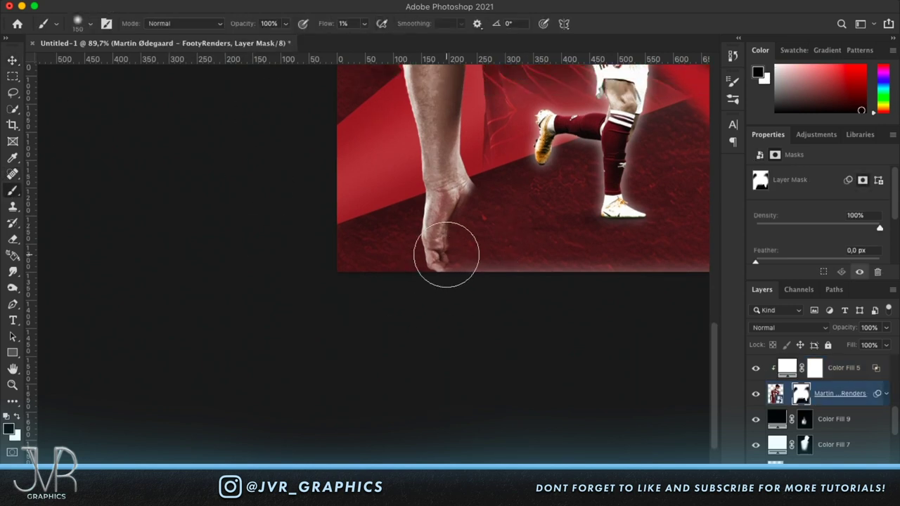
pyautogui.moveTo(415, 256)
pyautogui.mouseDown()
pyautogui.moveTo(415, 263)
pyautogui.moveTo(468, 246)
pyautogui.moveTo(484, 230)
pyautogui.moveTo(462, 259)
pyautogui.moveTo(463, 281)
pyautogui.moveTo(423, 273)
pyautogui.moveTo(413, 250)
pyautogui.moveTo(413, 264)
pyautogui.moveTo(469, 263)
pyautogui.moveTo(472, 247)
pyautogui.moveTo(390, 247)
pyautogui.moveTo(422, 237)
pyautogui.moveTo(467, 203)
pyautogui.moveTo(444, 204)
pyautogui.moveTo(453, 219)
pyautogui.moveTo(426, 218)
pyautogui.moveTo(420, 213)
pyautogui.moveTo(438, 193)
pyautogui.moveTo(447, 247)
pyautogui.moveTo(420, 186)
pyautogui.moveTo(443, 187)
pyautogui.moveTo(437, 173)
pyautogui.moveTo(431, 252)
pyautogui.moveTo(427, 224)
pyautogui.moveTo(465, 252)
pyautogui.mouseUp()
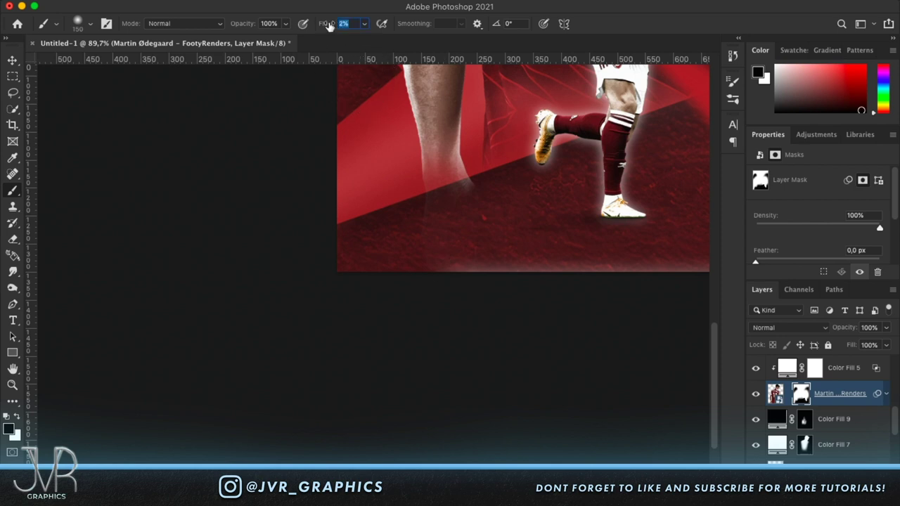
pyautogui.moveTo(427, 195)
pyautogui.mouseDown()
pyautogui.moveTo(441, 221)
pyautogui.moveTo(422, 158)
pyautogui.moveTo(425, 173)
pyautogui.moveTo(433, 143)
pyautogui.moveTo(416, 173)
pyautogui.moveTo(432, 170)
pyautogui.moveTo(409, 236)
pyautogui.moveTo(380, 233)
pyautogui.moveTo(426, 192)
pyautogui.moveTo(418, 137)
pyautogui.mouseUp()
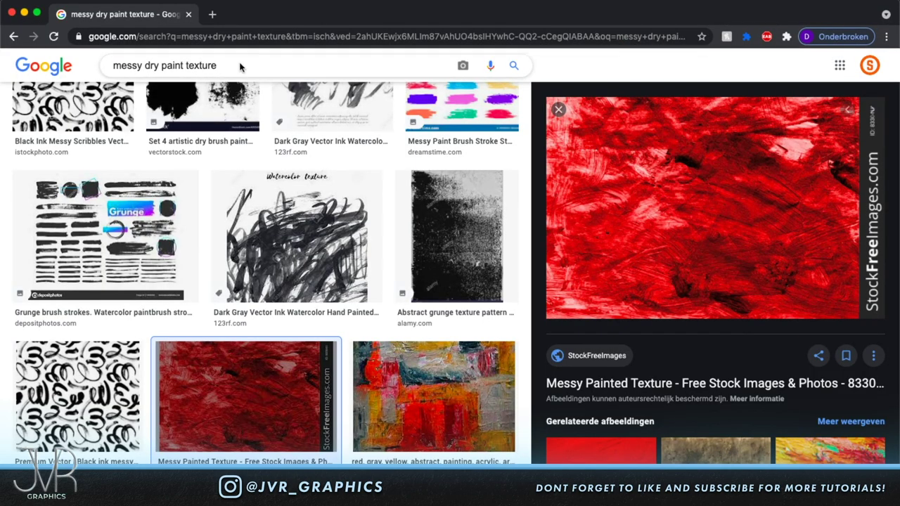
# - Switch to the browser and search Google Images for "subtle grain texture"
pyautogui.moveTo(237, 66); pyautogui.dragTo(11, 59)
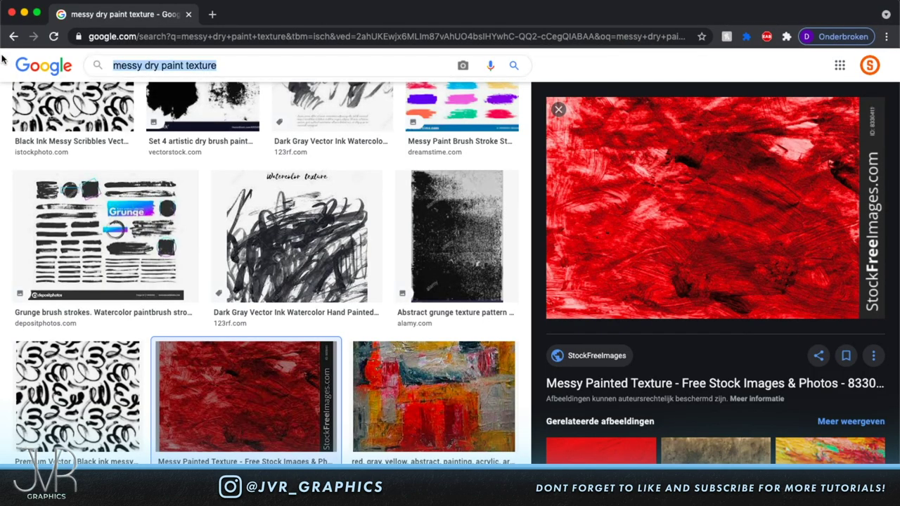
pyautogui.write('subtle ')
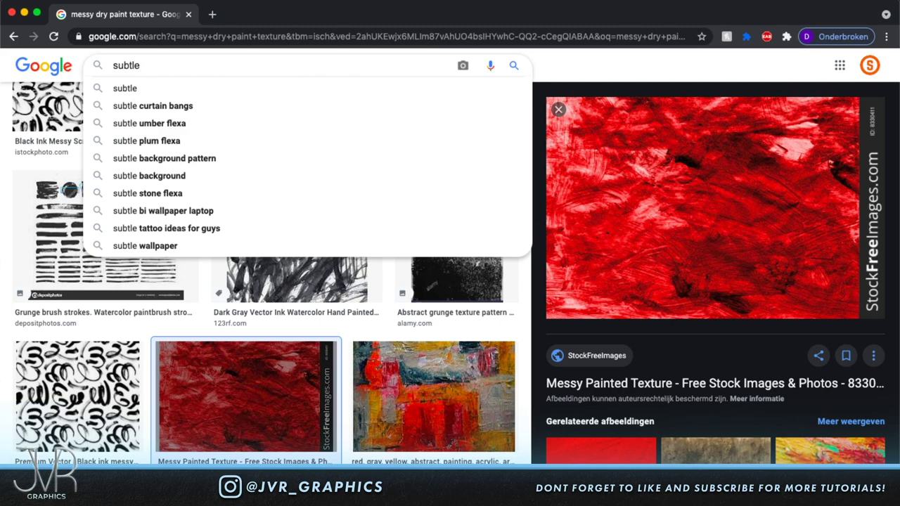
pyautogui.write('grain texture')
pyautogui.press('Return')
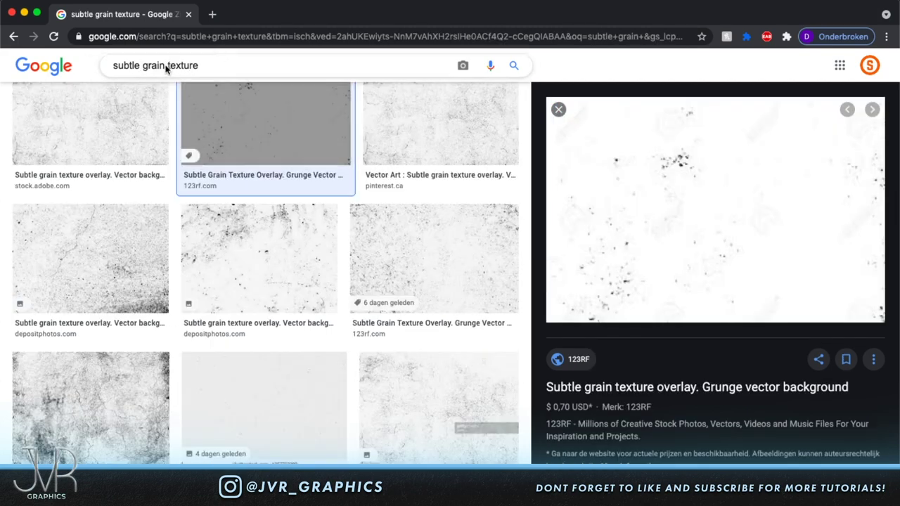
# - Search for "subtle texture texture" instead, and remove the repeated word from the query
pyautogui.doubleClick(145, 66)
pyautogui.write('texture')
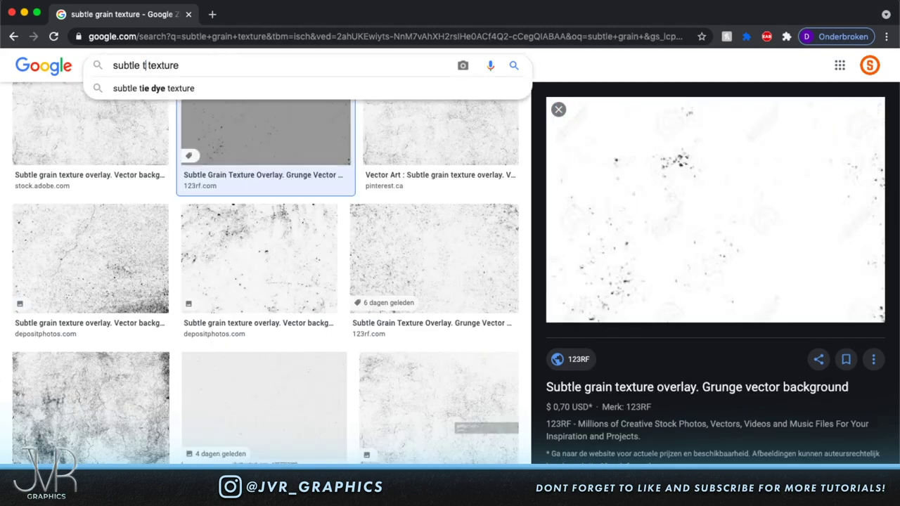
pyautogui.press('Return')
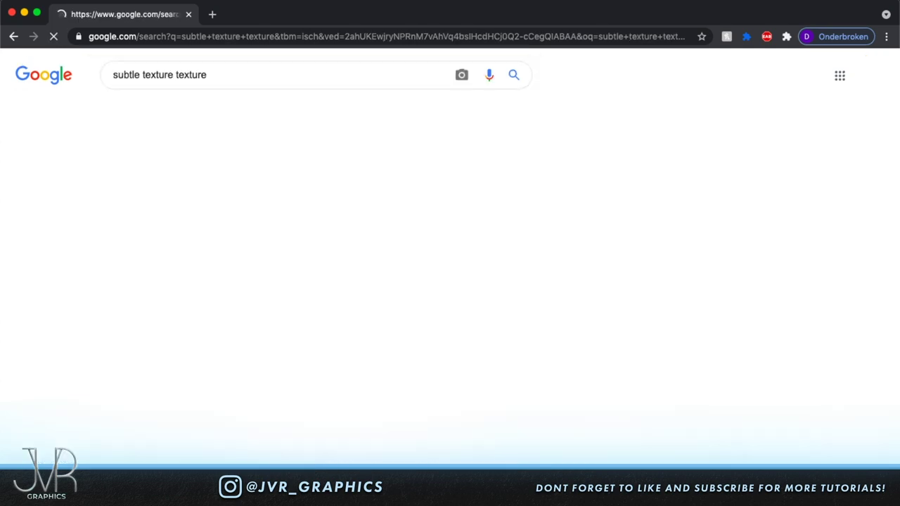
pyautogui.moveTo(174, 75); pyautogui.dragTo(299, 86)
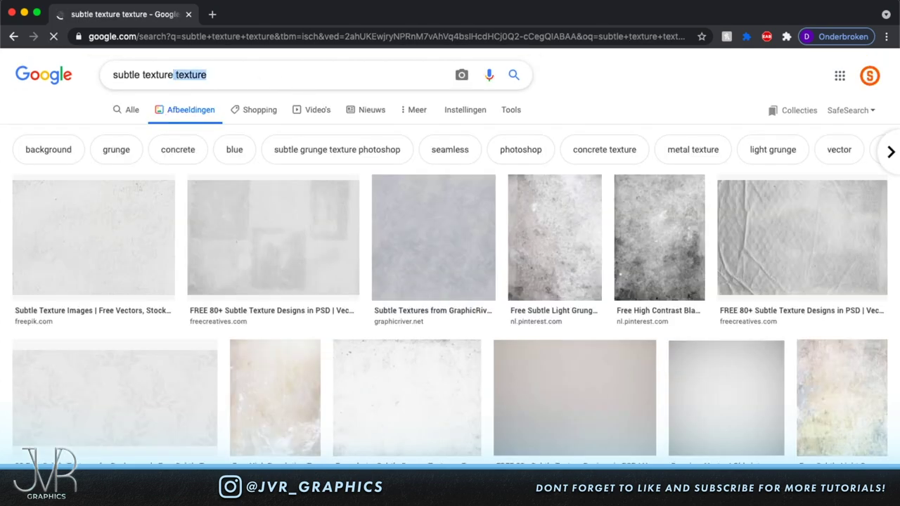
pyautogui.press('BackSpace')
# - Open the Freepik off-white subtle texture in the image results and copy the image
pyautogui.click(85, 262)
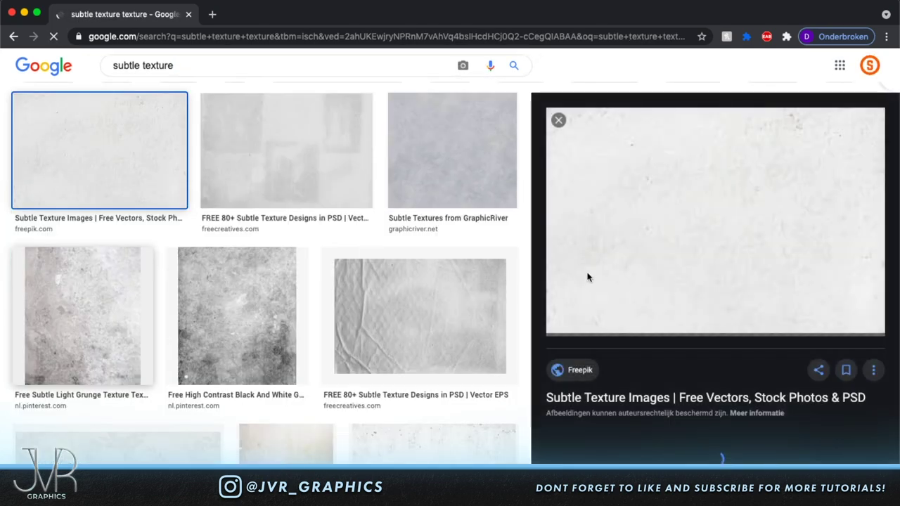
pyautogui.rightClick(756, 273)
pyautogui.click(645, 392)
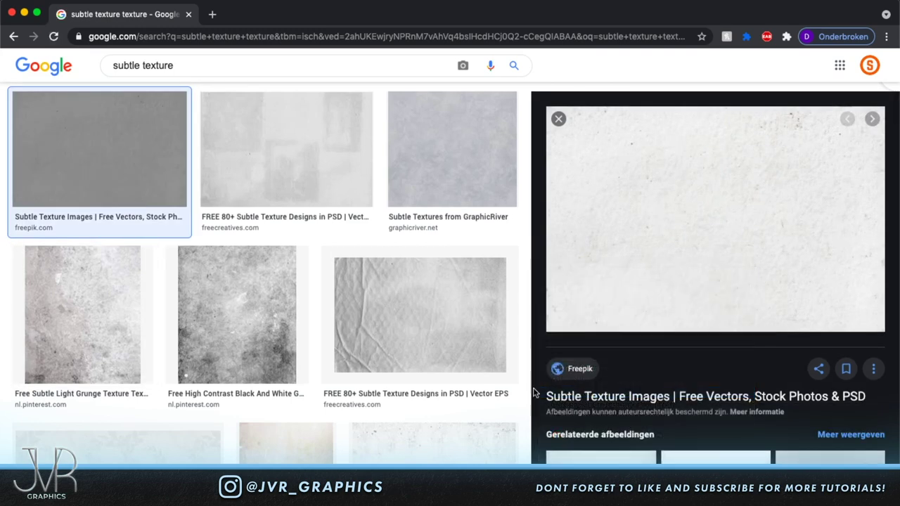
# - Switch to Photoshop and paste the subtle texture as a new layer above all the other layers
pyautogui.press('super+Tab')
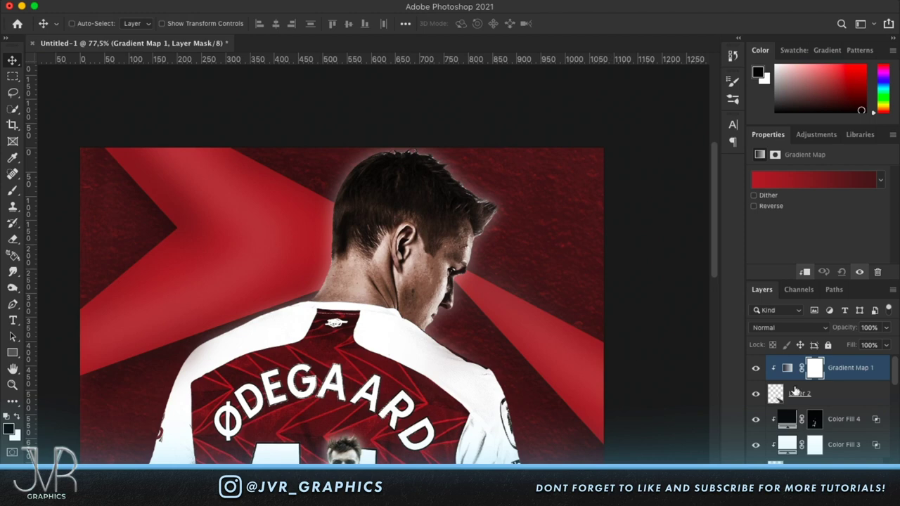
pyautogui.press('super+v')
pyautogui.press('super+0')
# - Rotate the pasted subtle texture -90° and scale it to about 1092 x 1640 px so it covers the whole poster
pyautogui.press('super+t')
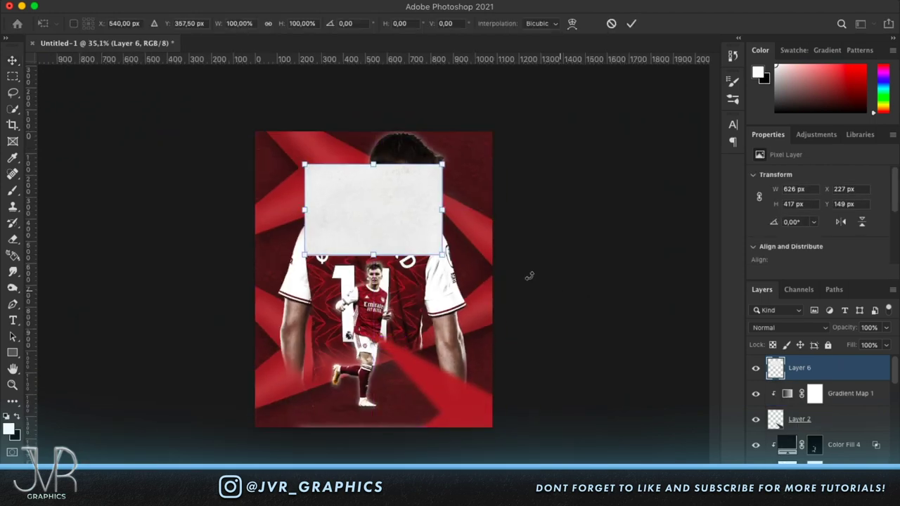
pyautogui.moveTo(439, 205); pyautogui.dragTo(495, 204)
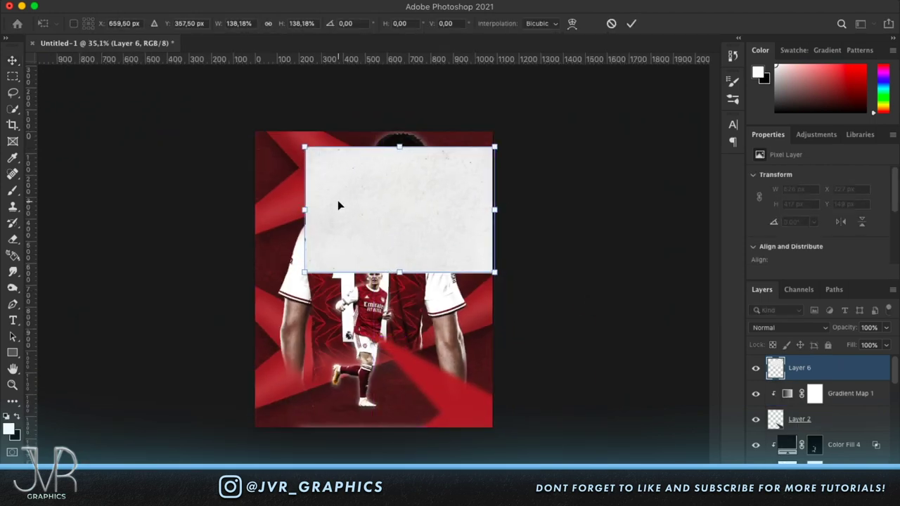
pyautogui.moveTo(305, 208); pyautogui.dragTo(254, 206)
pyautogui.moveTo(506, 106); pyautogui.dragTo(376, 64)
pyautogui.moveTo(376, 185); pyautogui.dragTo(377, 226)
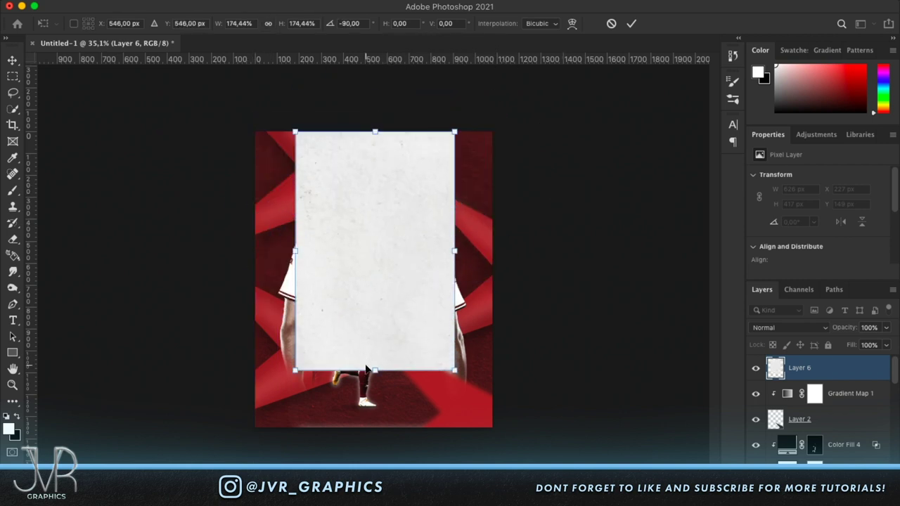
pyautogui.moveTo(375, 371); pyautogui.dragTo(375, 426)
pyautogui.moveTo(275, 279); pyautogui.dragTo(255, 279)
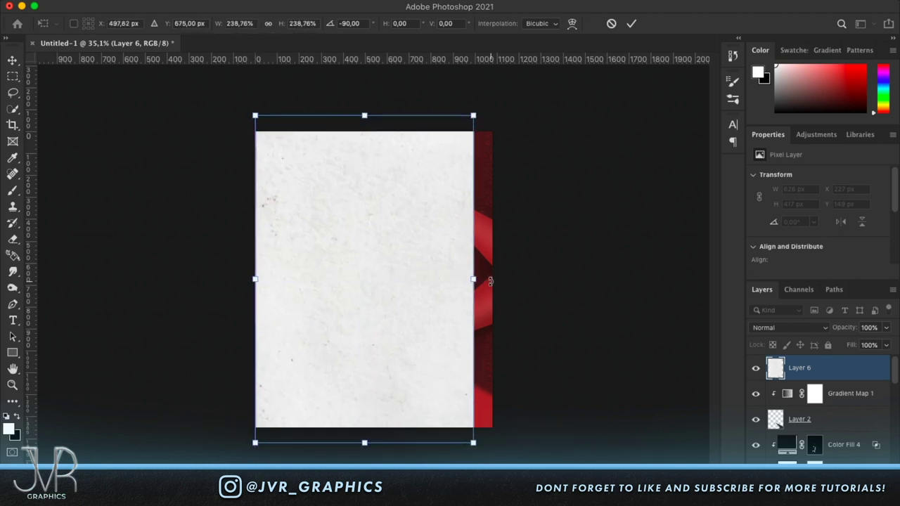
pyautogui.moveTo(475, 279); pyautogui.dragTo(496, 280)
pyautogui.press('Return')
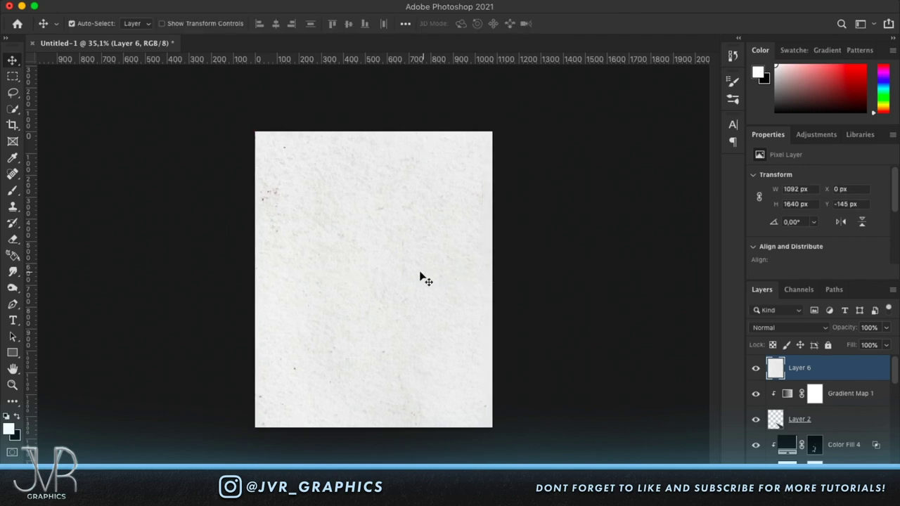
# - Set the subtle texture layer's blend mode to Multiply and compare the poster with the layer hidden and shown
pyautogui.press('super+plus')
pyautogui.scroll(2, 403, 274)
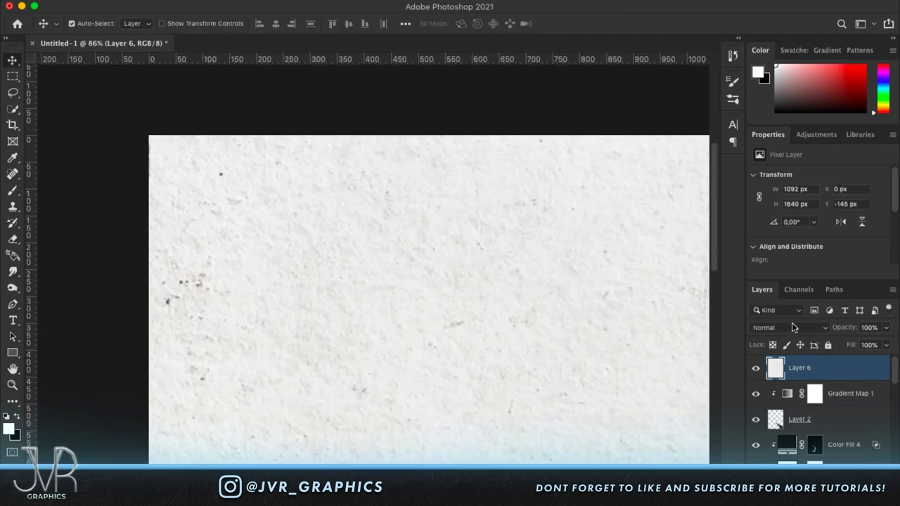
pyautogui.click(794, 328)
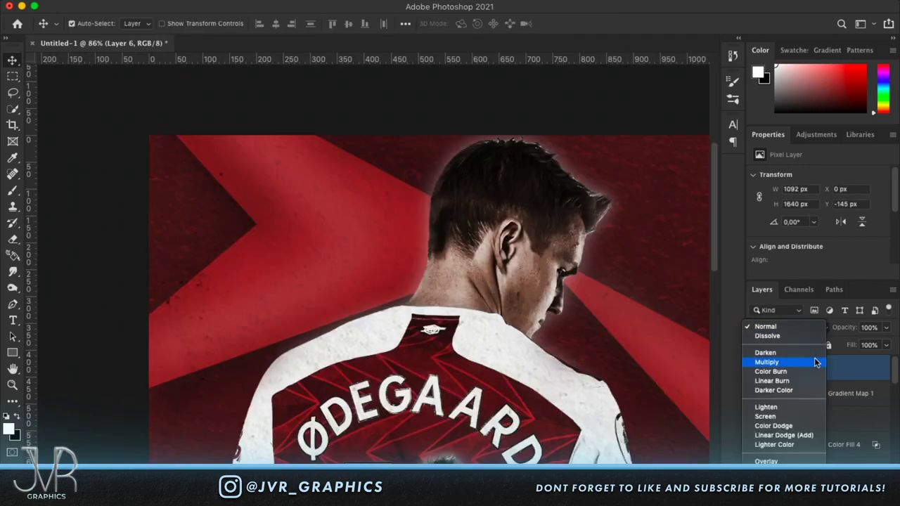
pyautogui.click(815, 362)
pyautogui.click(756, 369)
pyautogui.click(757, 369)
pyautogui.click(756, 368)
pyautogui.click(756, 368)
pyautogui.scroll(-4, 532, 286)
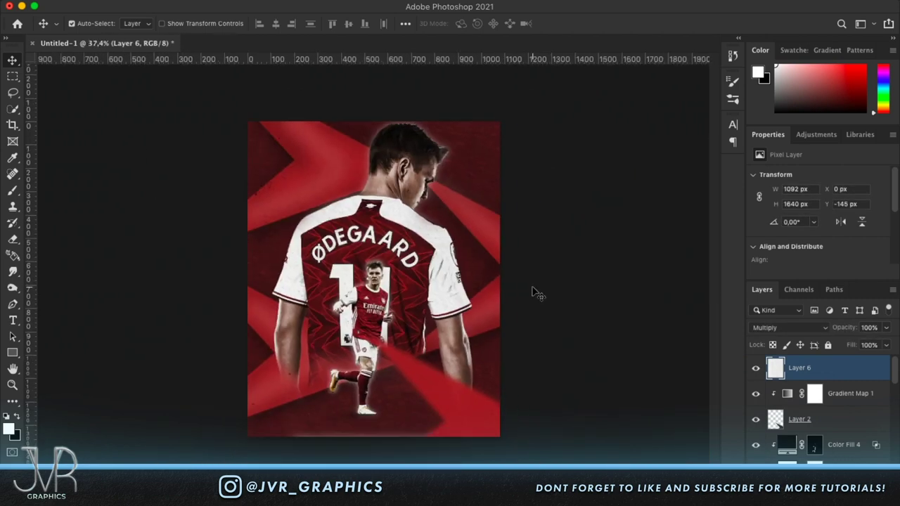
# - Brighten the subtle texture with Levels by lowering the white input level to 239
pyautogui.press('super+l')
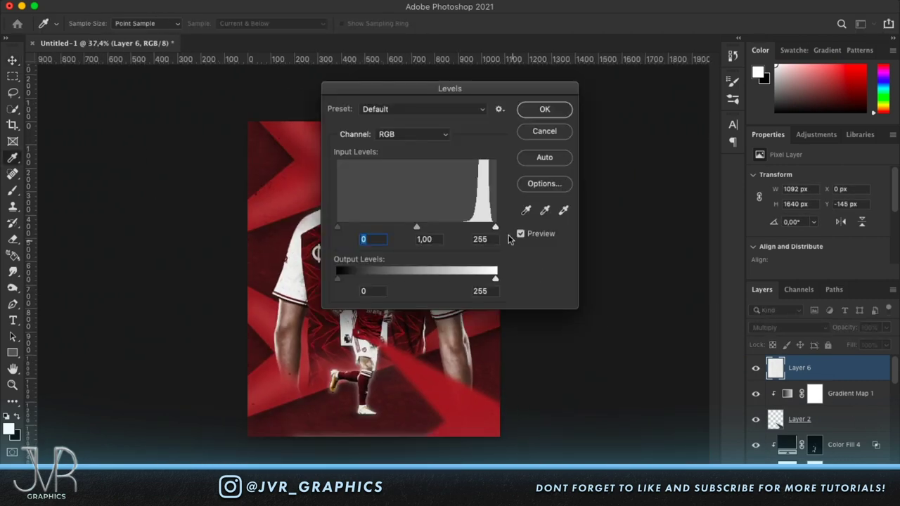
pyautogui.moveTo(496, 230); pyautogui.dragTo(486, 230)
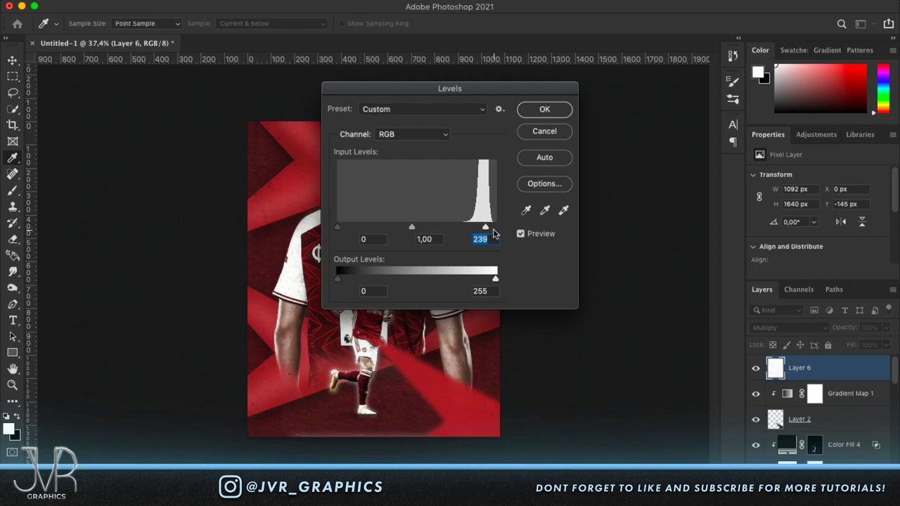
pyautogui.click(547, 111)
pyautogui.press('v')
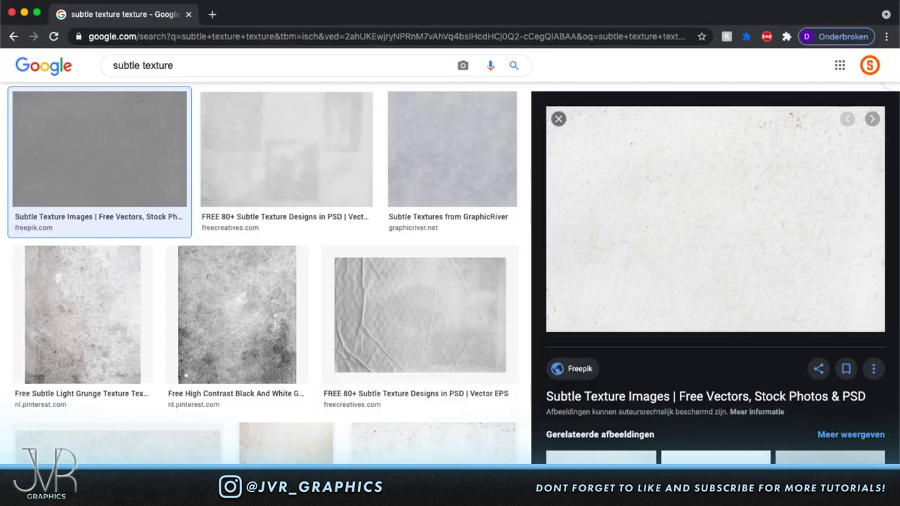
# - Switch to the browser, search Google Images for "old paper texture" and open the brown Pinterest result
pyautogui.scroll(-3, 436, 231)
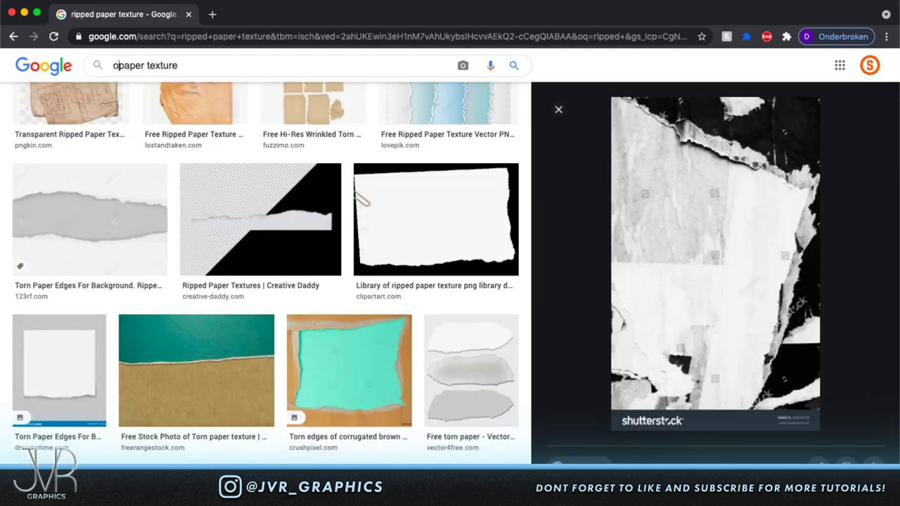
pyautogui.write('ld')
pyautogui.press('Return')
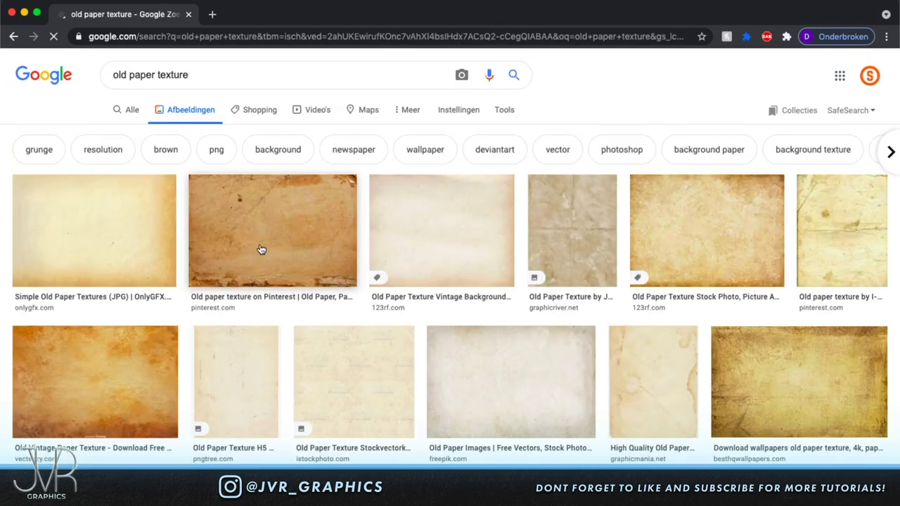
pyautogui.click(227, 255)
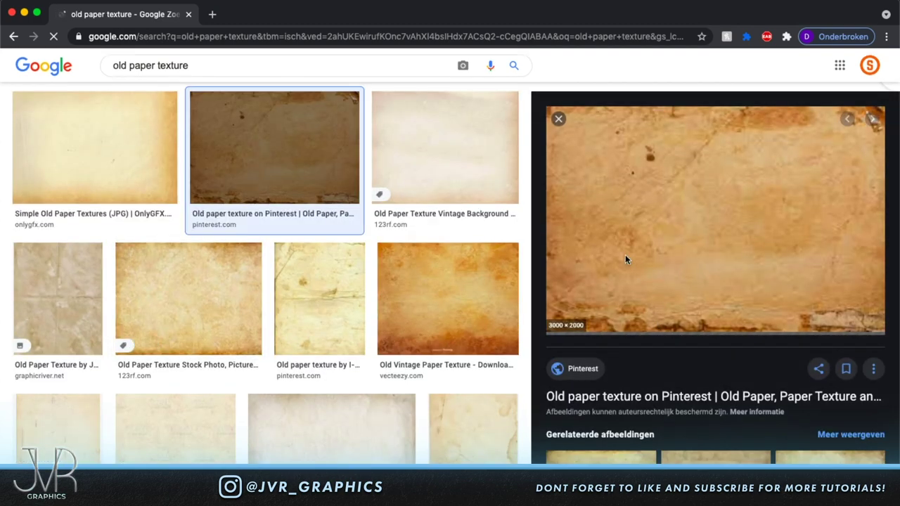
# - Copy the brown old paper image from the search results, switch to Photoshop and paste it into the poster as a new layer
pyautogui.rightClick(625, 256)
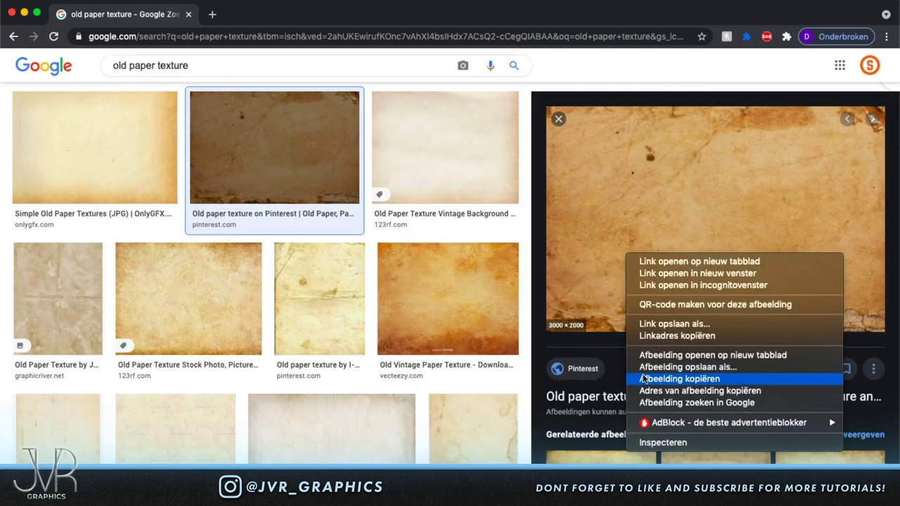
pyautogui.click(679, 379)
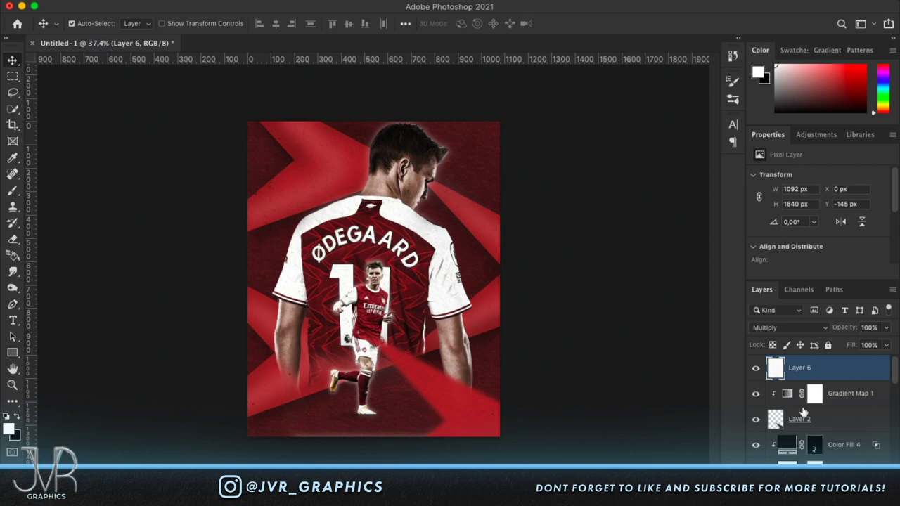
pyautogui.press('super+v')
# - Rotate the pasted old paper texture -90° and stretch it to 1080 x 1364 px so it covers the whole poster
pyautogui.press('super+t')
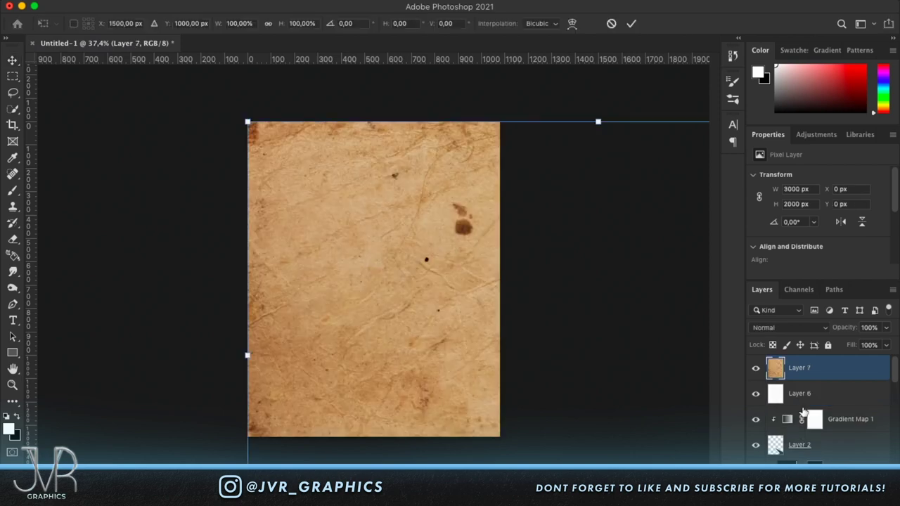
pyautogui.moveTo(247, 358); pyautogui.dragTo(512, 354)
pyautogui.moveTo(649, 336); pyautogui.dragTo(436, 336)
pyautogui.moveTo(476, 357); pyautogui.dragTo(379, 124)
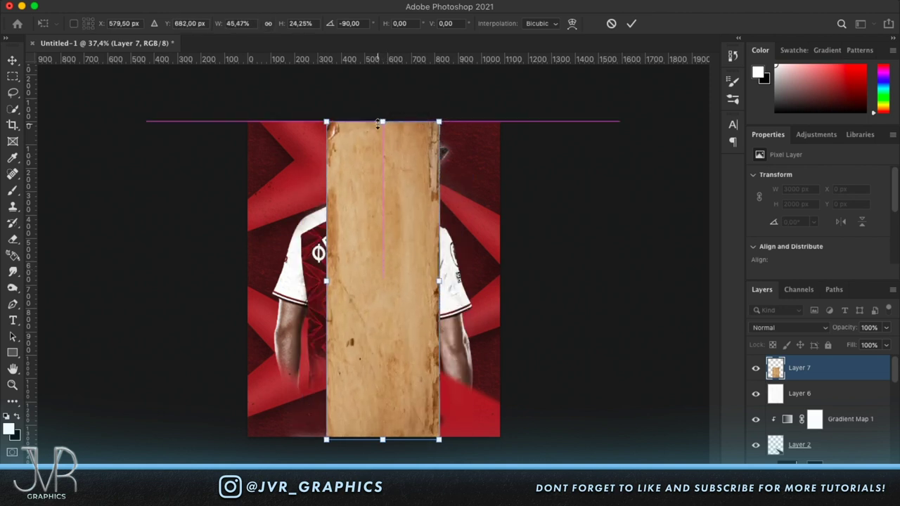
pyautogui.moveTo(326, 281); pyautogui.dragTo(247, 282)
pyautogui.moveTo(437, 284); pyautogui.dragTo(498, 285)
pyautogui.press('Return')
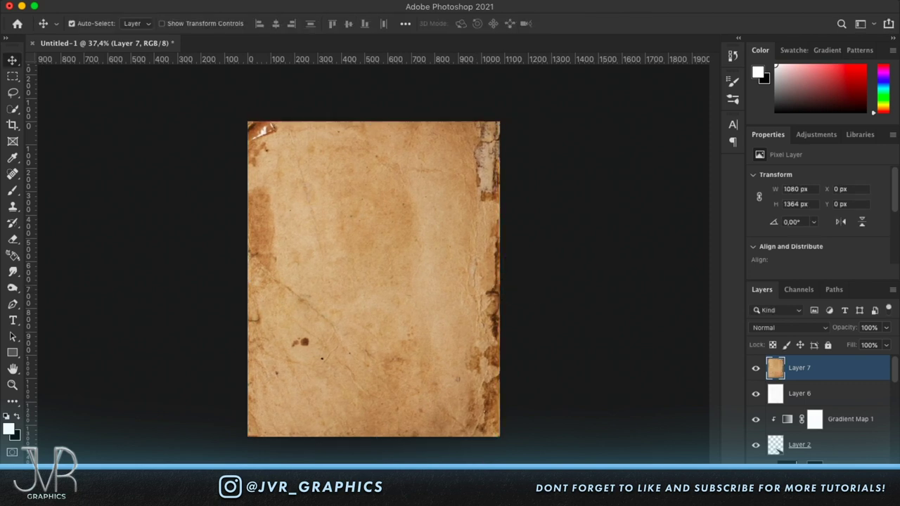
# - Add a Gradient Map adjustment above the old paper texture and reverse it to run from black to white
pyautogui.click(816, 496)
pyautogui.click(850, 461)
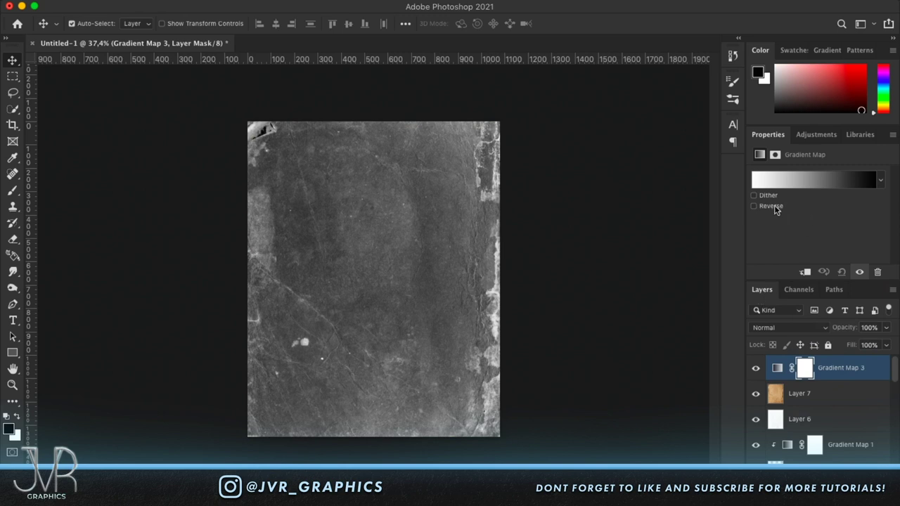
pyautogui.click(776, 208)
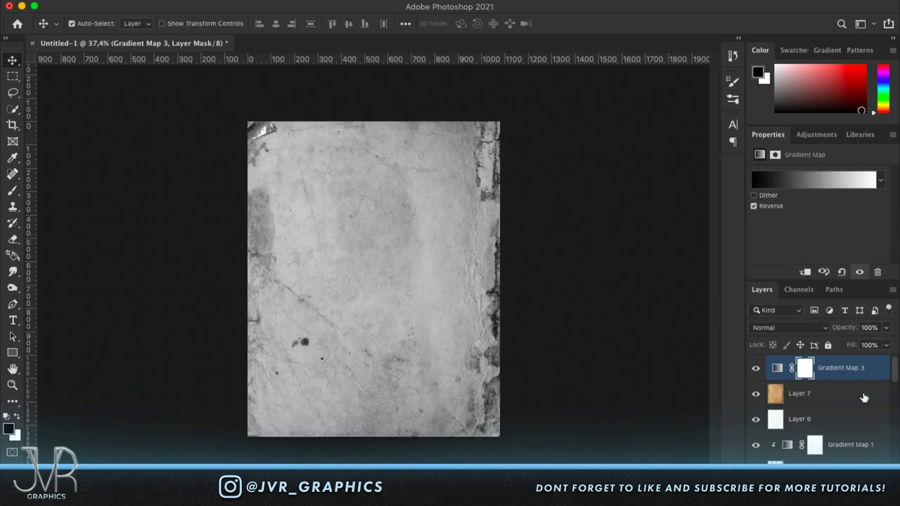
# - Convert the old paper layer and its Gradient Map into one smart object and set its blend mode to Multiply
pyautogui.keyDown('shift'); pyautogui.click(864, 398); pyautogui.keyUp('shift')
pyautogui.rightClick(861, 396)
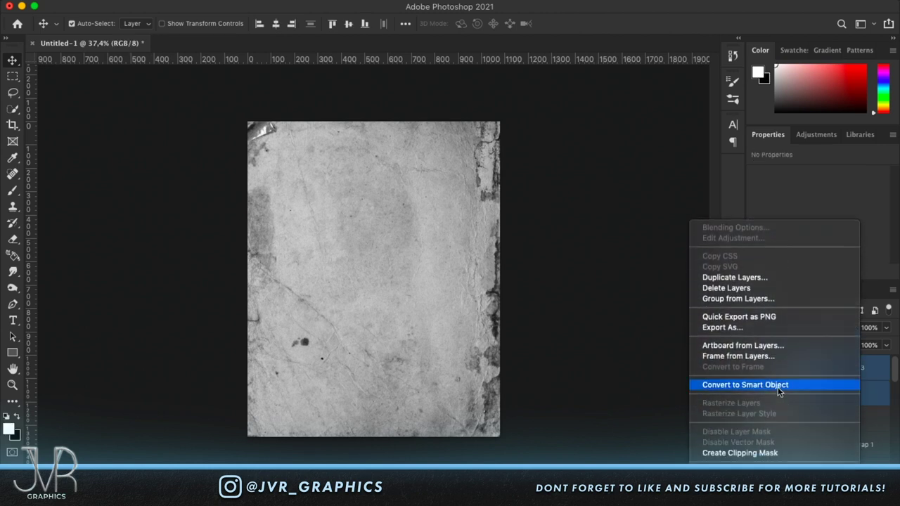
pyautogui.click(778, 387)
pyautogui.click(798, 330)
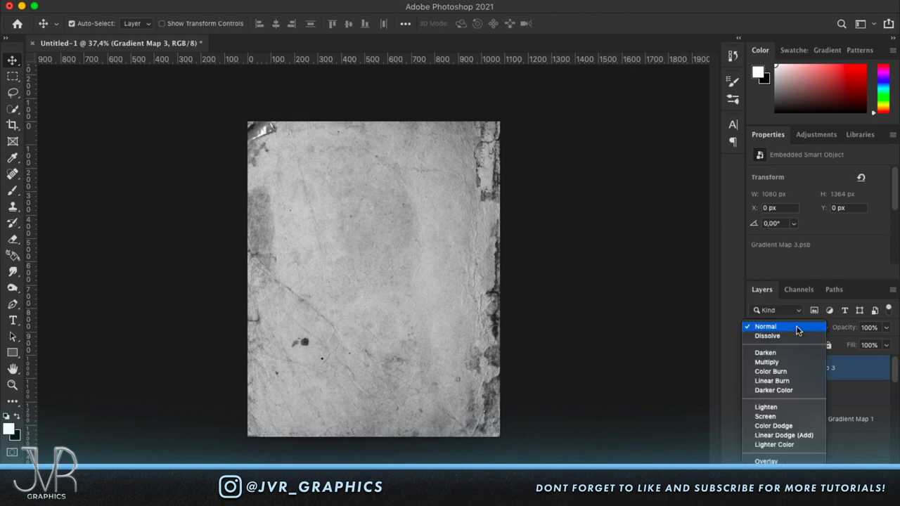
pyautogui.click(813, 363)
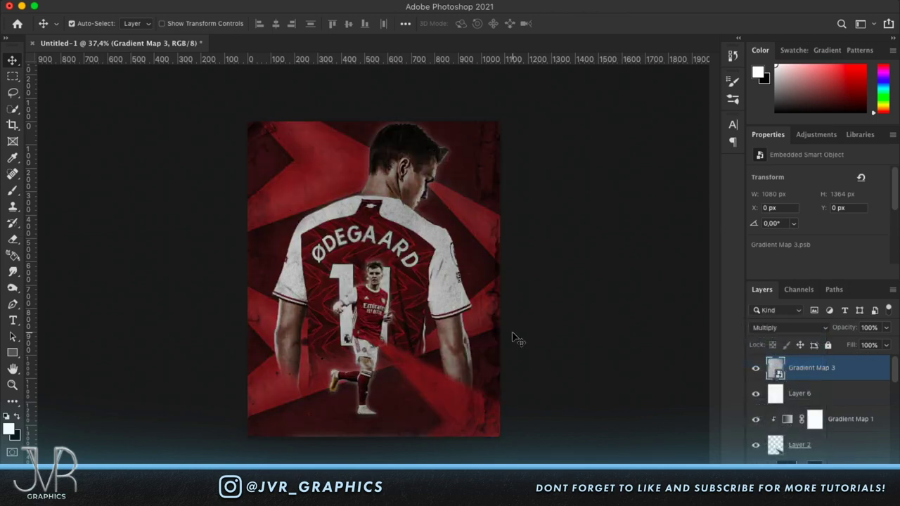
# - Brighten the old paper smart object with Levels by lowering the white input level to 200
pyautogui.scroll(3, 570, 364)
pyautogui.scroll(2, 570, 364)
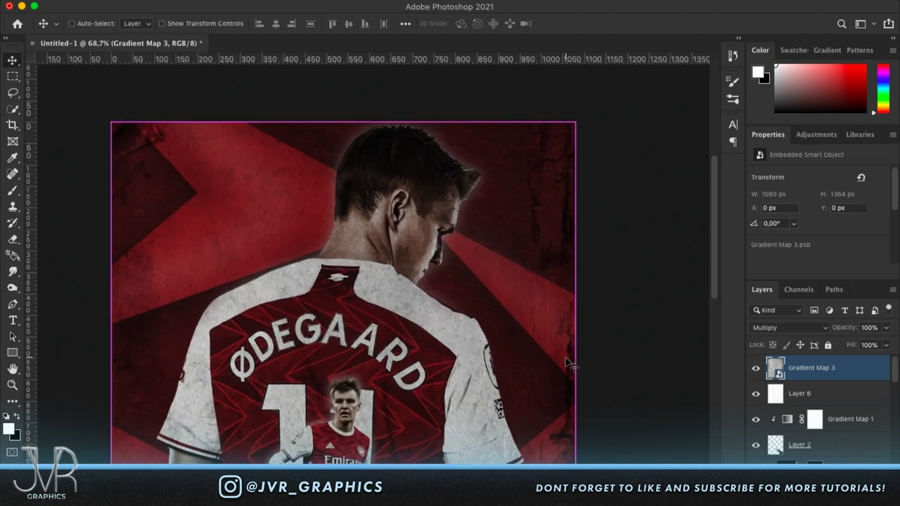
pyautogui.press('super+l')
pyautogui.moveTo(495, 229); pyautogui.dragTo(463, 233)
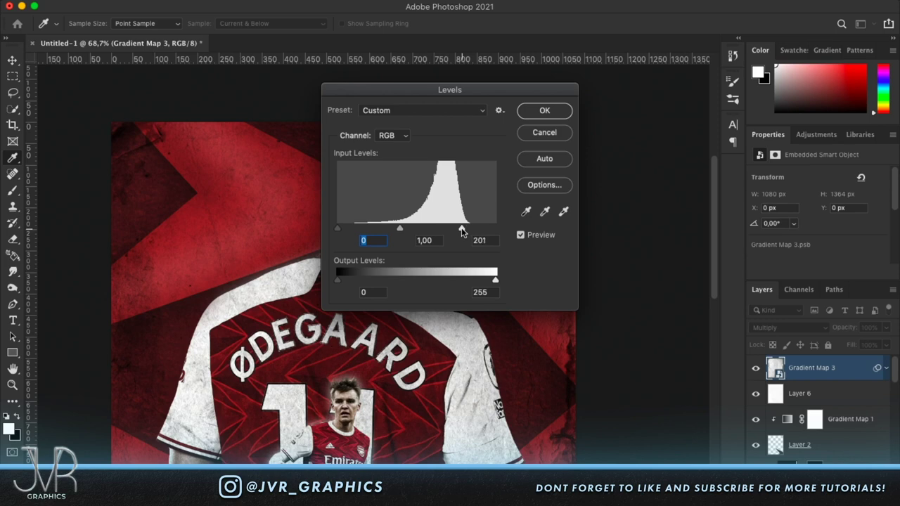
pyautogui.moveTo(463, 233); pyautogui.dragTo(461, 232)
pyautogui.click(545, 111)
# - Combine all poster layers from the old paper texture down to Layer 5 into a single smart object
pyautogui.scroll(3, 575, 337)
pyautogui.scroll(-5, 574, 337)
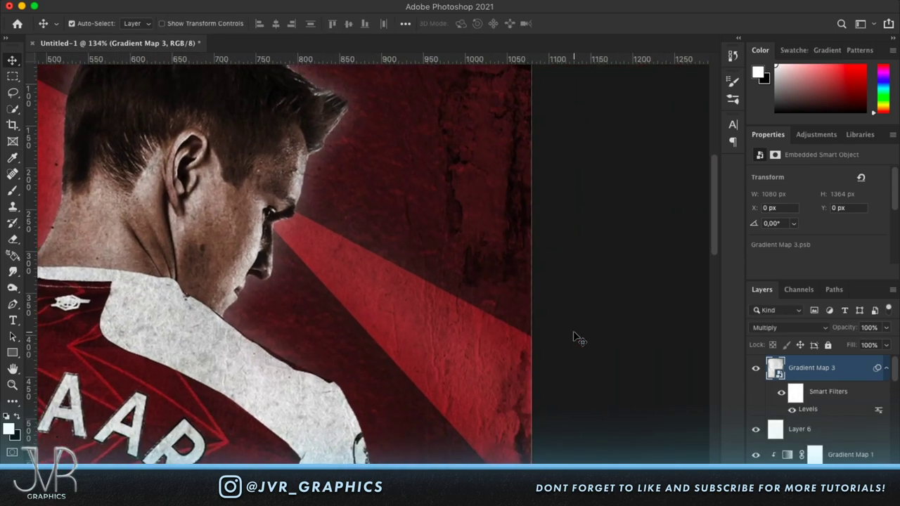
pyautogui.scroll(-2, 575, 338)
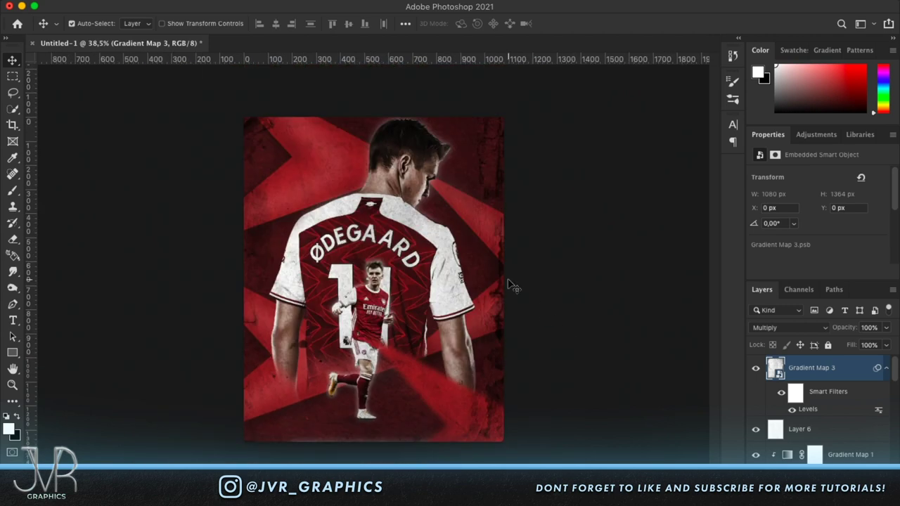
pyautogui.scroll(2, 513, 287)
pyautogui.scroll(-2, 513, 287)
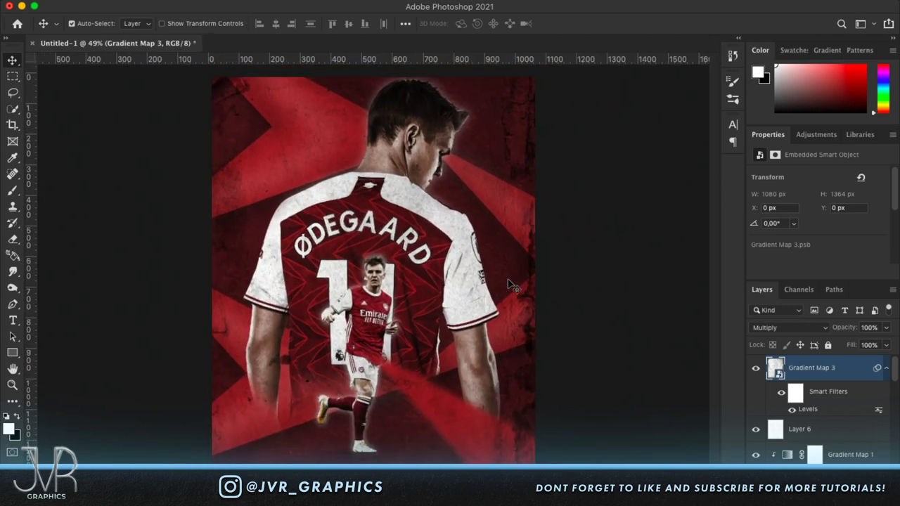
pyautogui.scroll(-3, 813, 396)
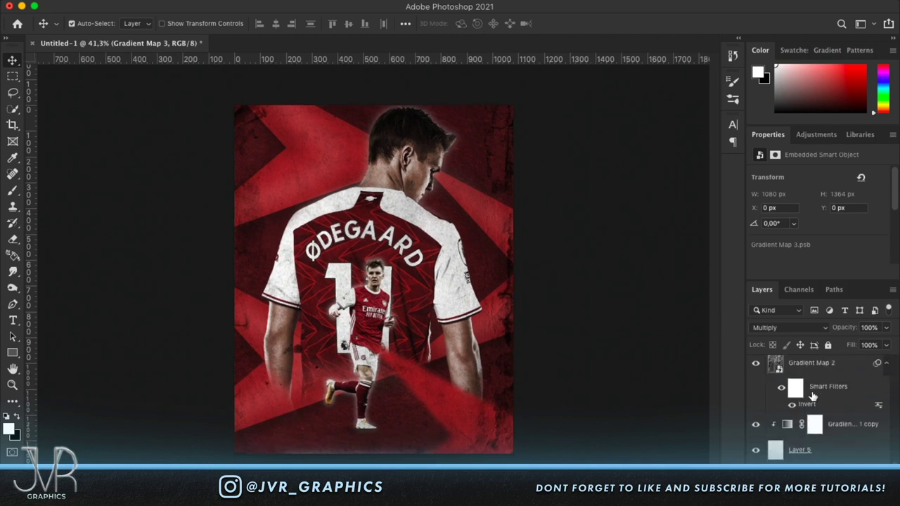
pyautogui.keyDown('shift'); pyautogui.click(827, 458); pyautogui.keyUp('shift')
pyautogui.rightClick(827, 458)
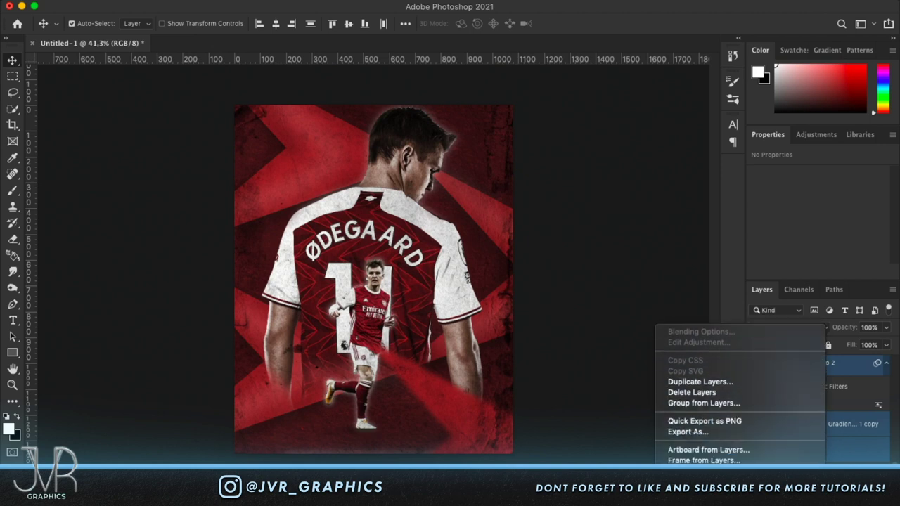
pyautogui.click(747, 436)
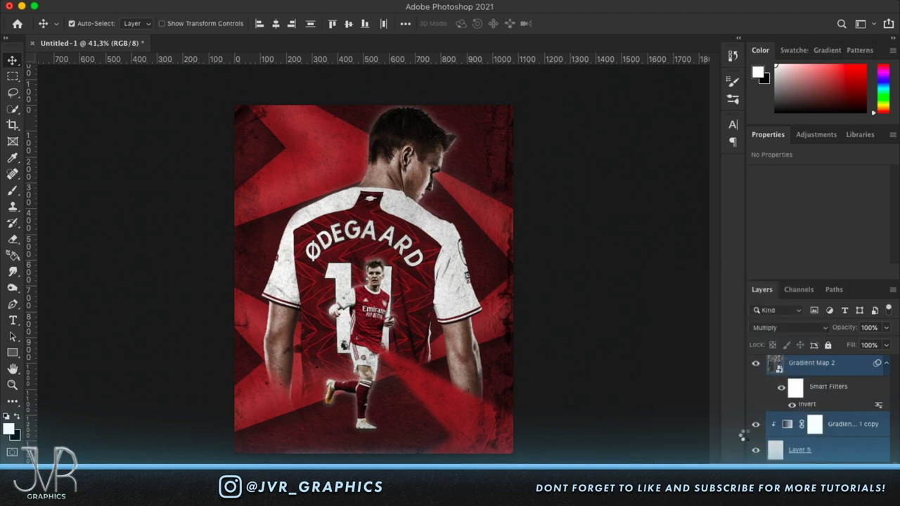
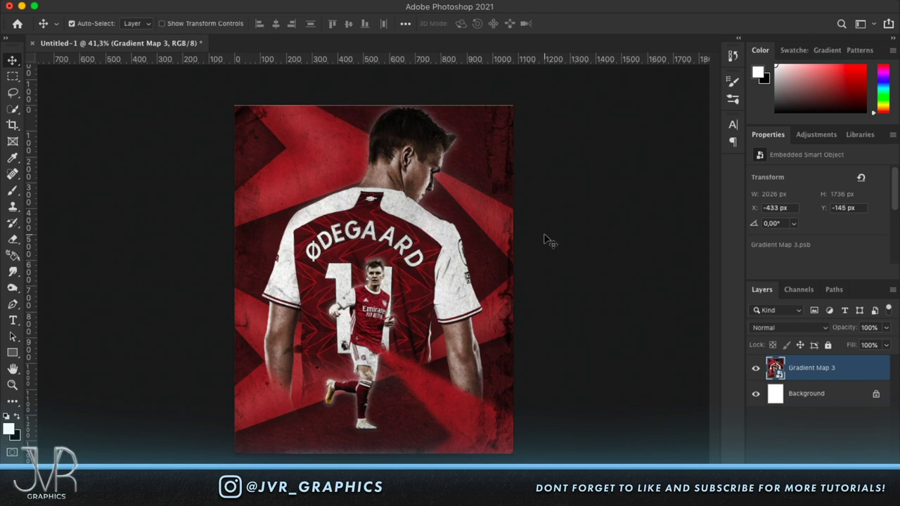
# - Apply the Camera Raw Filter to the combined poster smart object with Clarity at +39
pyautogui.scroll(3, 543, 235)
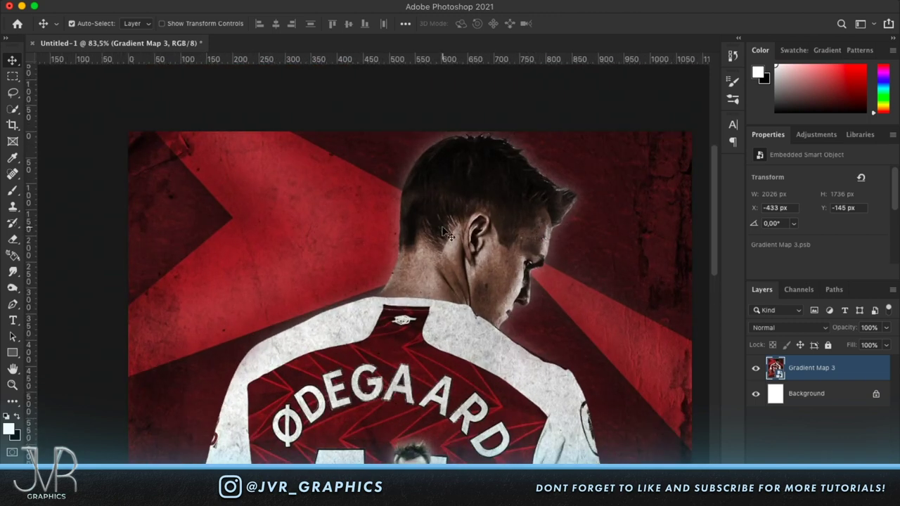
pyautogui.scroll(-2, 449, 234)
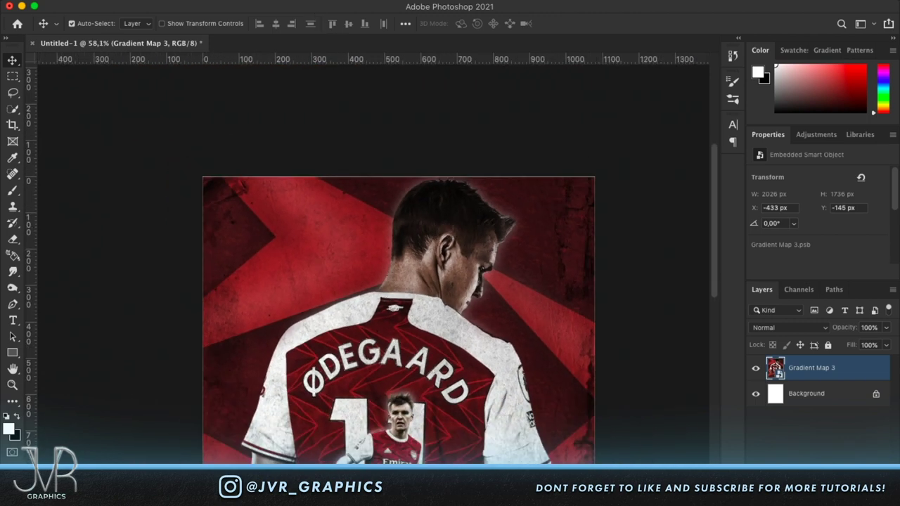
pyautogui.click(295, 1)
pyautogui.click(307, 88)
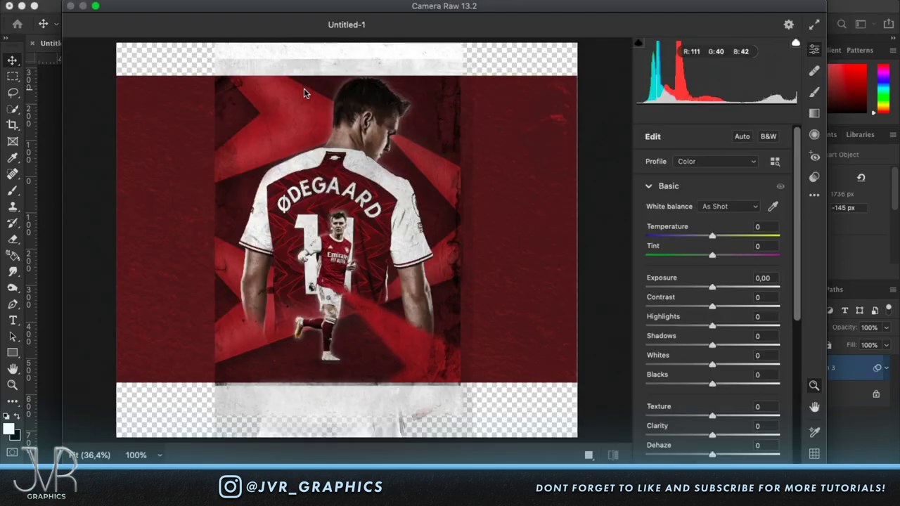
pyautogui.moveTo(372, 201); pyautogui.dragTo(509, 290)
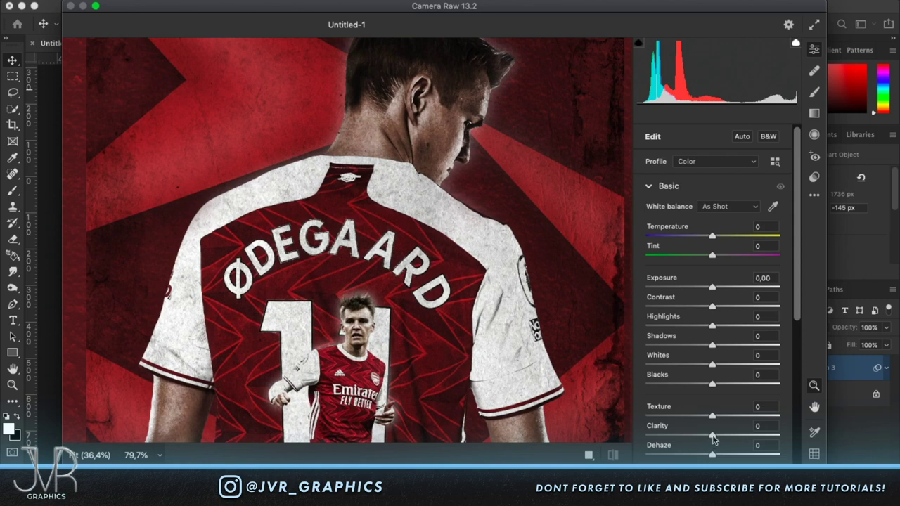
pyautogui.moveTo(712, 435); pyautogui.dragTo(738, 437)
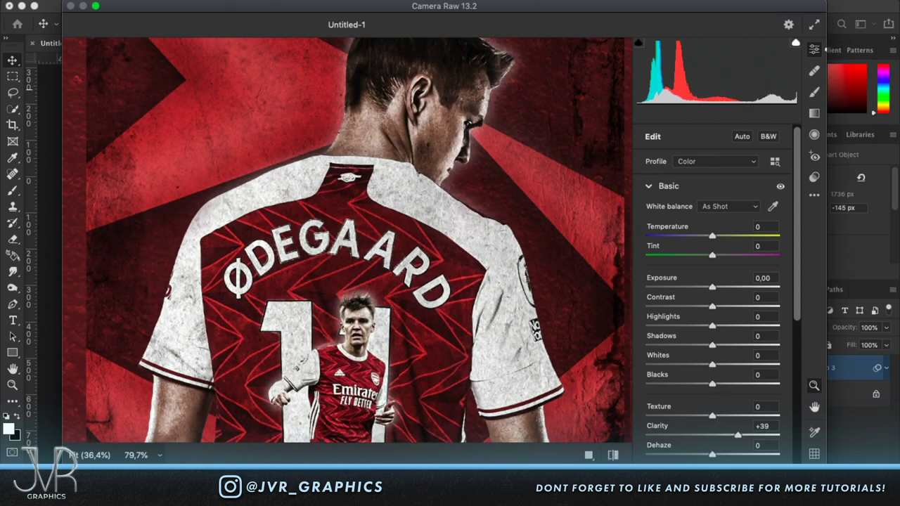
pyautogui.click(792, 483)
# - Open the contents of the combined poster smart object for editing
pyautogui.scroll(3, 519, 330)
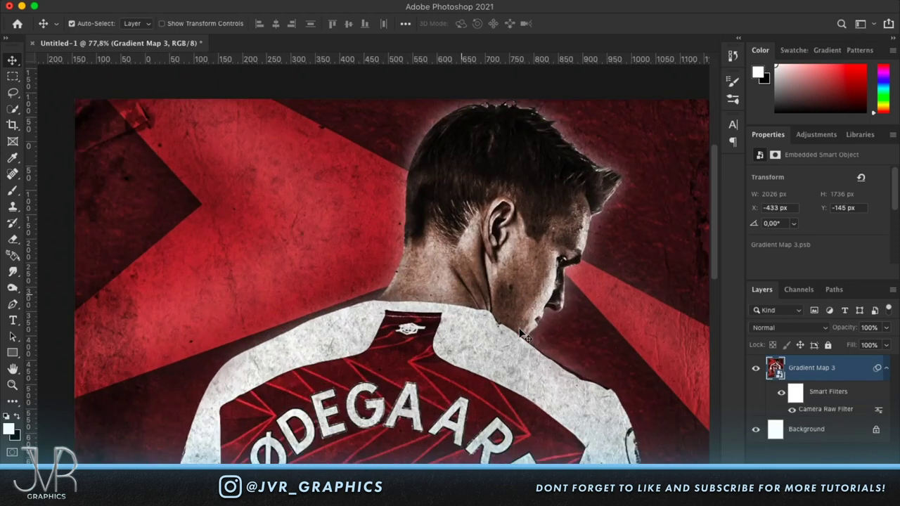
pyautogui.scroll(2, 521, 334)
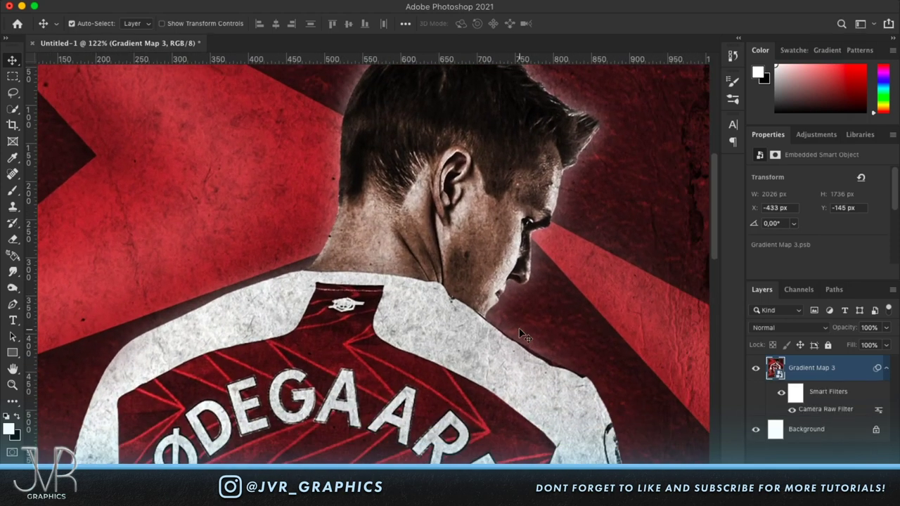
pyautogui.doubleClick(775, 369)
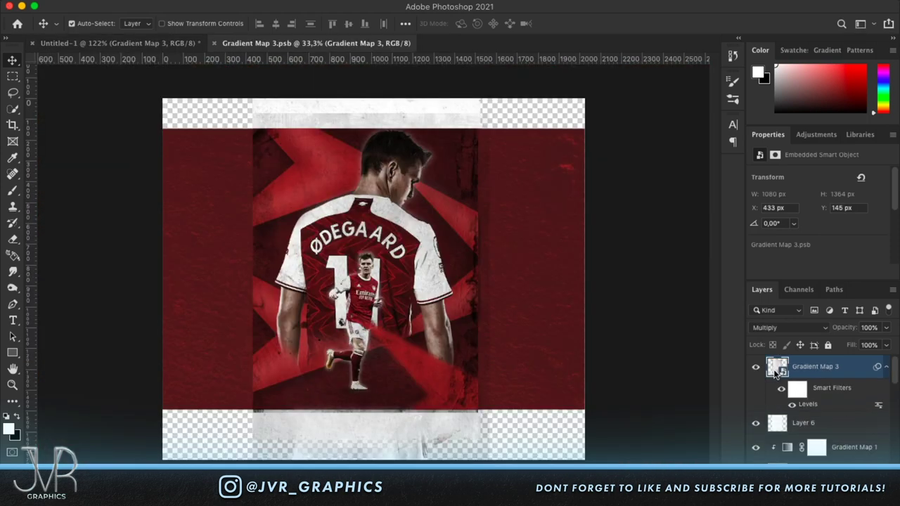
pyautogui.doubleClick(807, 406)
pyautogui.click(546, 135)
pyautogui.scroll(6, 462, 238)
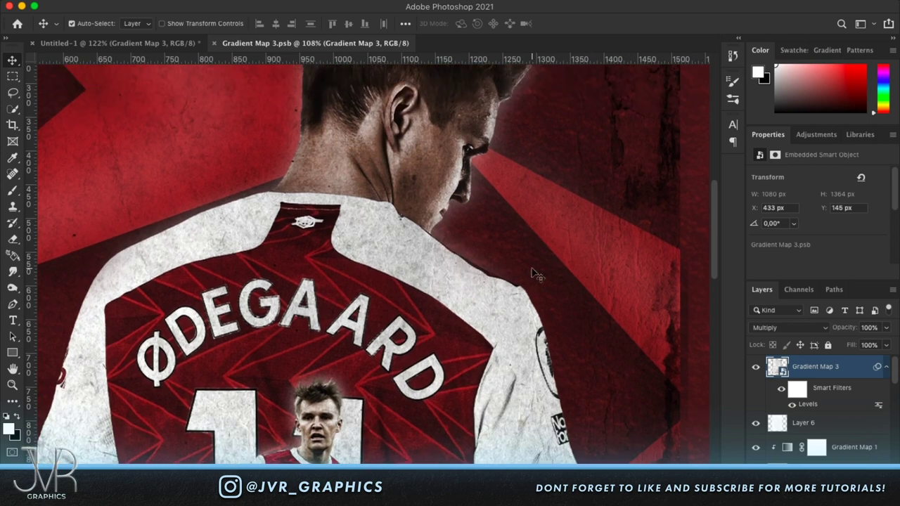
# - Hide the old paper texture, lower the opacity of the subtle texture on Layer 6 to 60%, and show the paper texture again
pyautogui.click(756, 367)
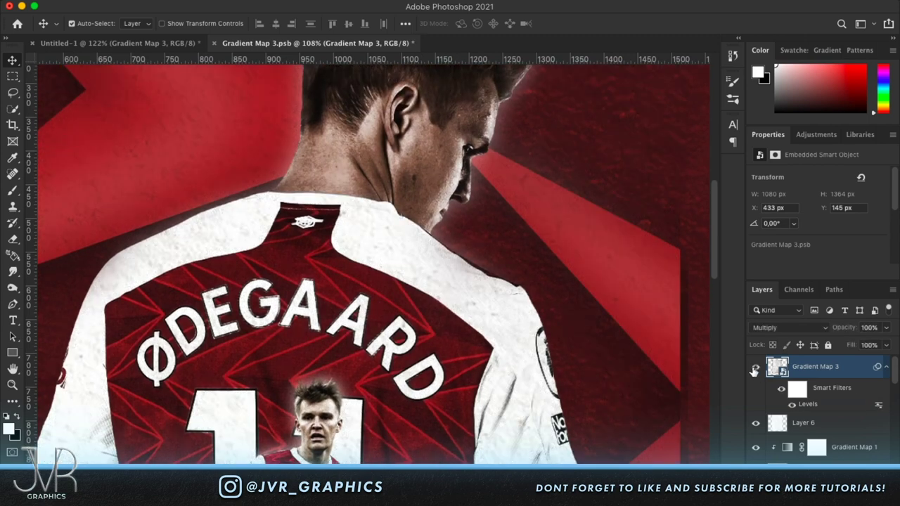
pyautogui.click(756, 367)
pyautogui.click(756, 368)
pyautogui.click(777, 423)
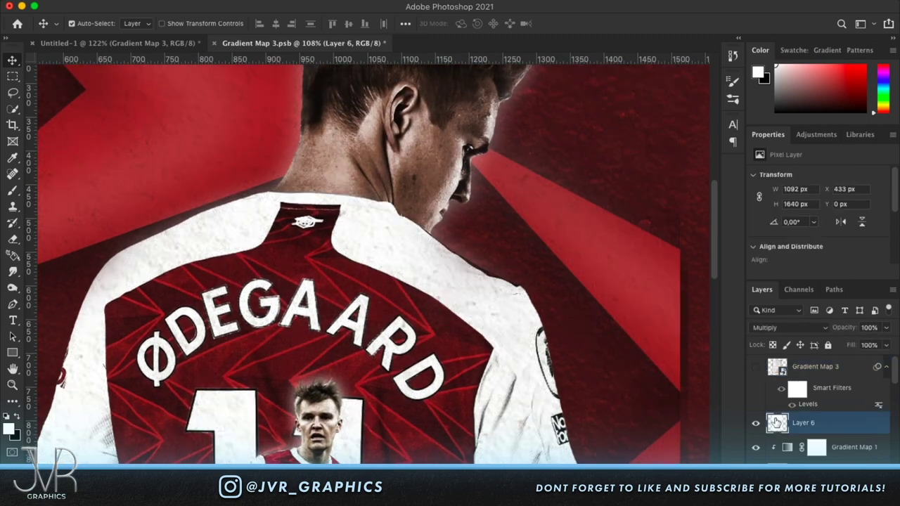
pyautogui.click(869, 328)
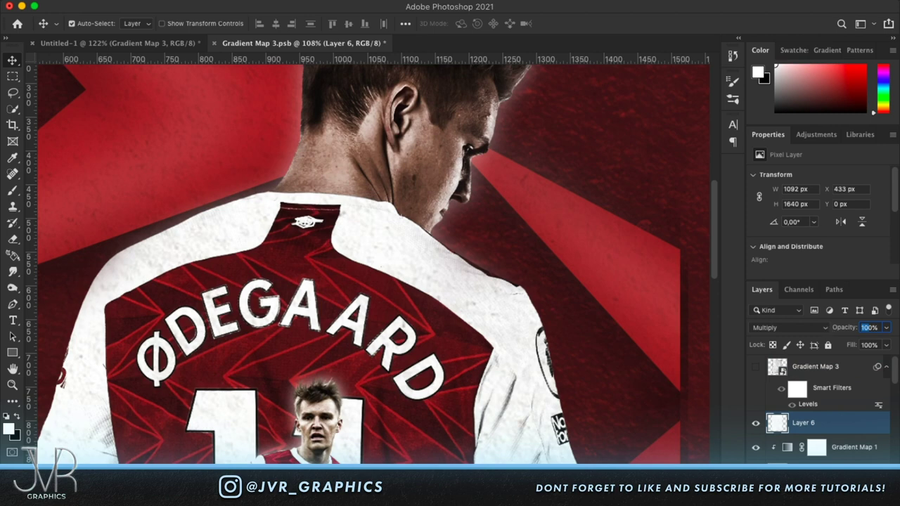
pyautogui.click(756, 368)
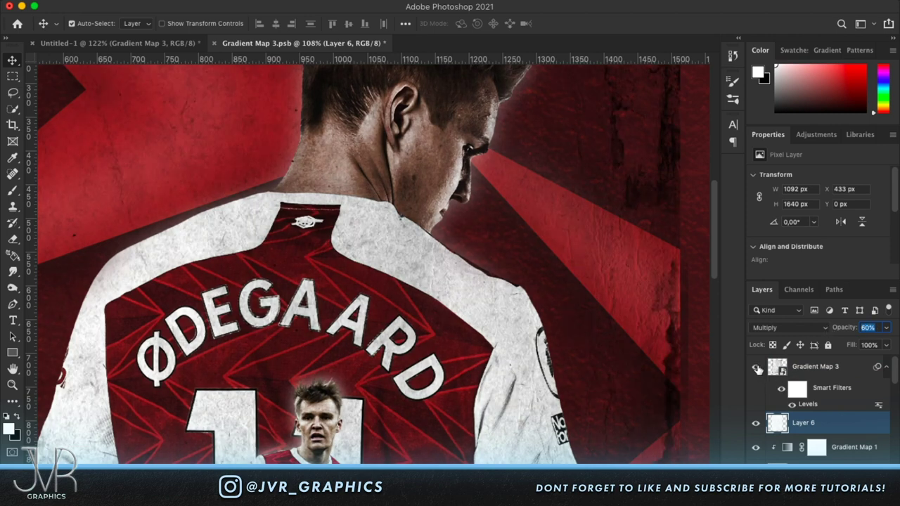
# - Set the midtone input level to 2.00 in the Levels smart filter of the old paper texture
pyautogui.doubleClick(808, 405)
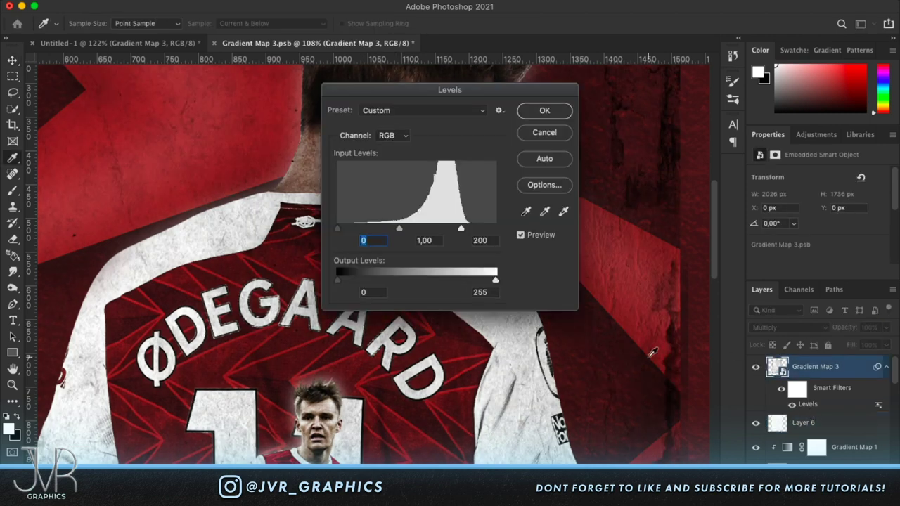
pyautogui.moveTo(399, 229); pyautogui.dragTo(369, 231)
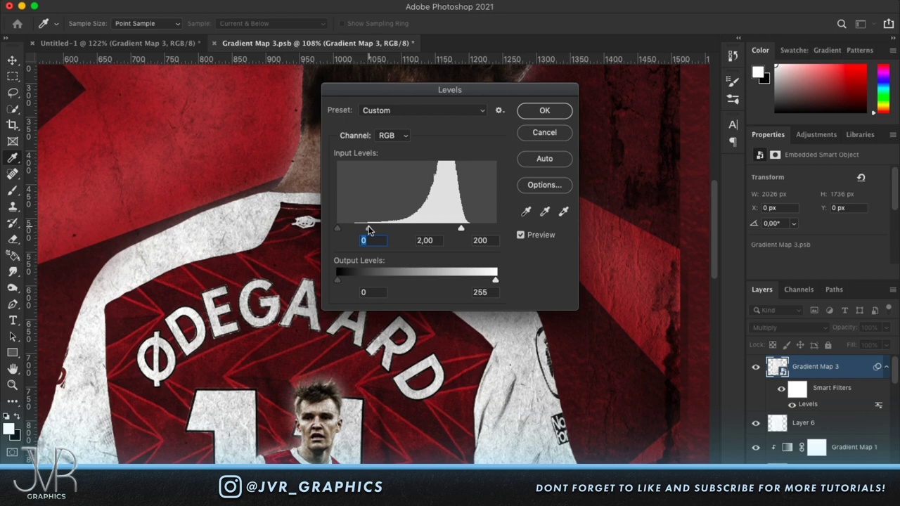
pyautogui.press('Tab')
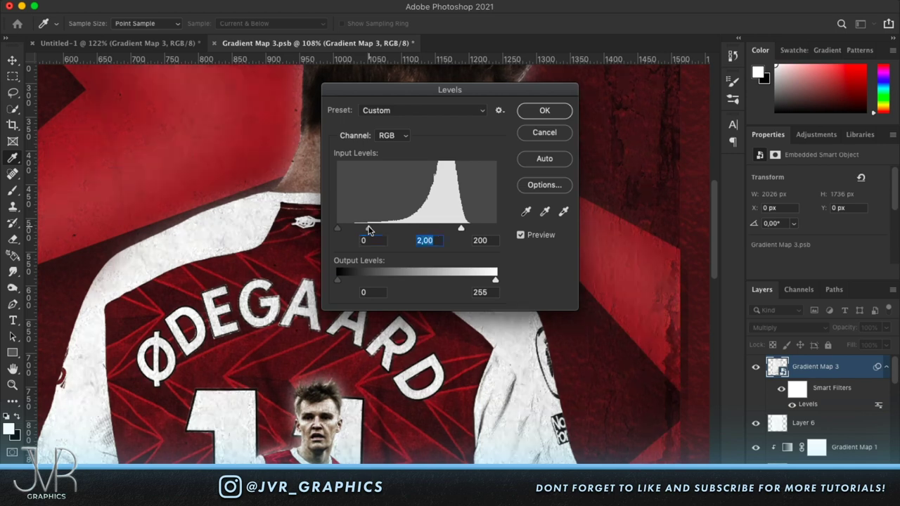
pyautogui.click(546, 111)
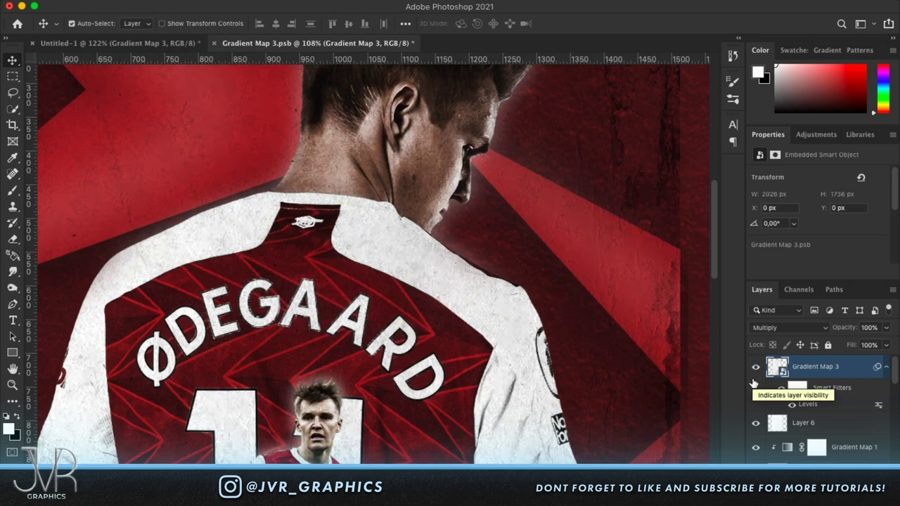
# - Save the smart object's contents and close them to return to the main poster document
pyautogui.hotkey('ctrl', 's')
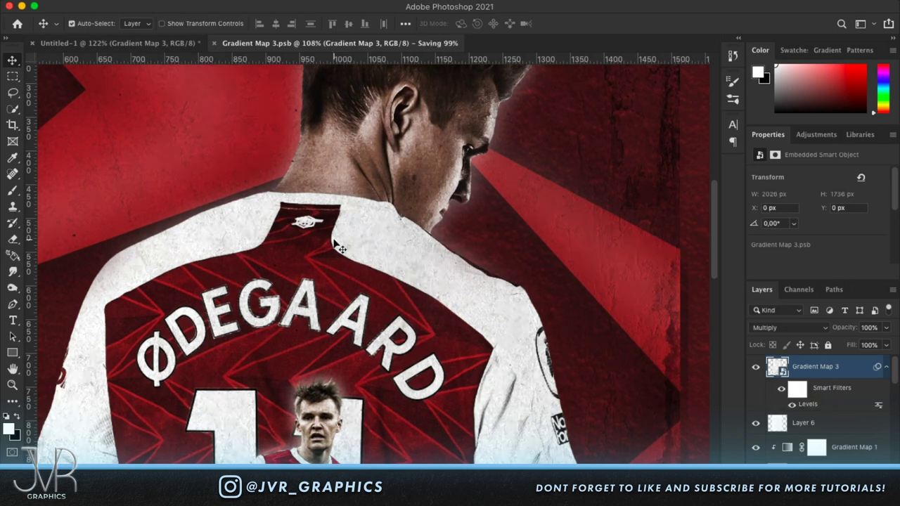
pyautogui.scroll(-1, 337, 245)
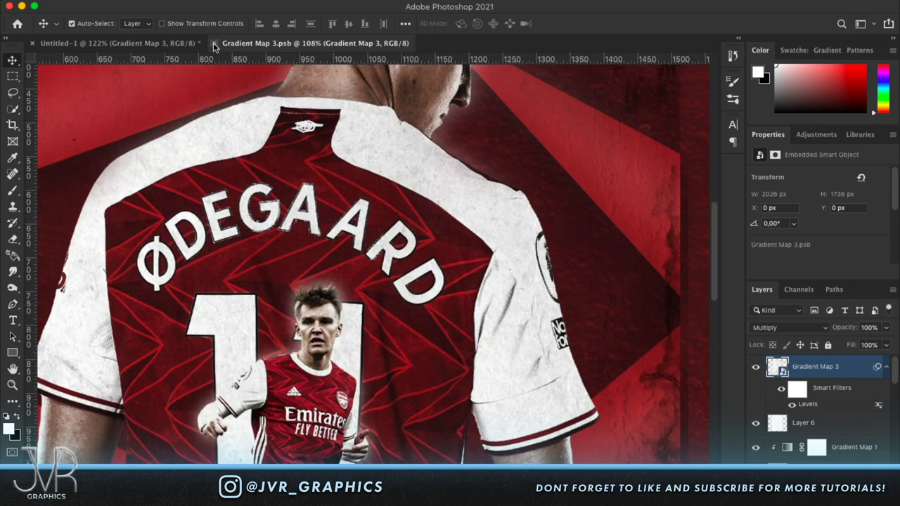
pyautogui.click(214, 44)
pyautogui.scroll(-3, 557, 311)
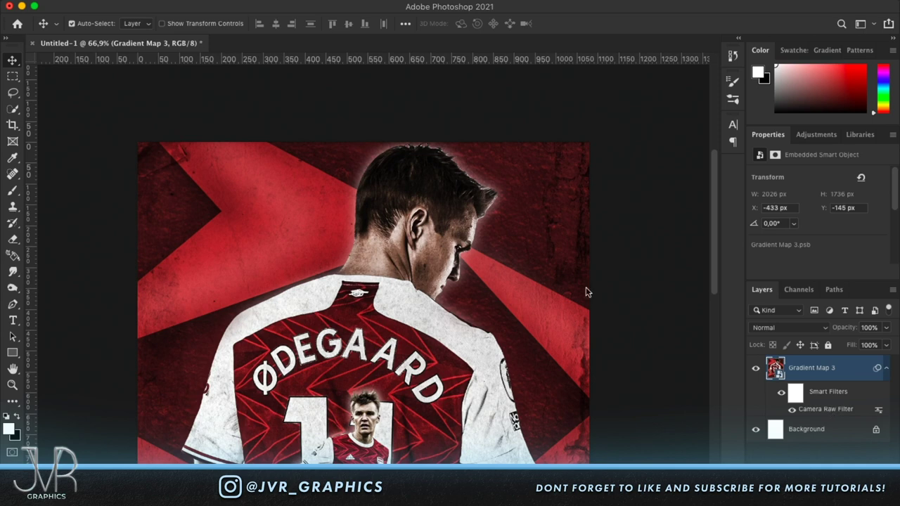
# - Reopen the poster's Camera Raw Filter and set Contrast to +14, Highlights to +21, Shadows to -8 and Whites to +12
pyautogui.doubleClick(816, 403)
pyautogui.moveTo(389, 183); pyautogui.dragTo(430, 184)
pyautogui.scroll(5, 456, 183)
pyautogui.moveTo(713, 311); pyautogui.dragTo(720, 371)
pyautogui.scroll(-1, 716, 387)
pyautogui.scroll(-1, 716, 388)
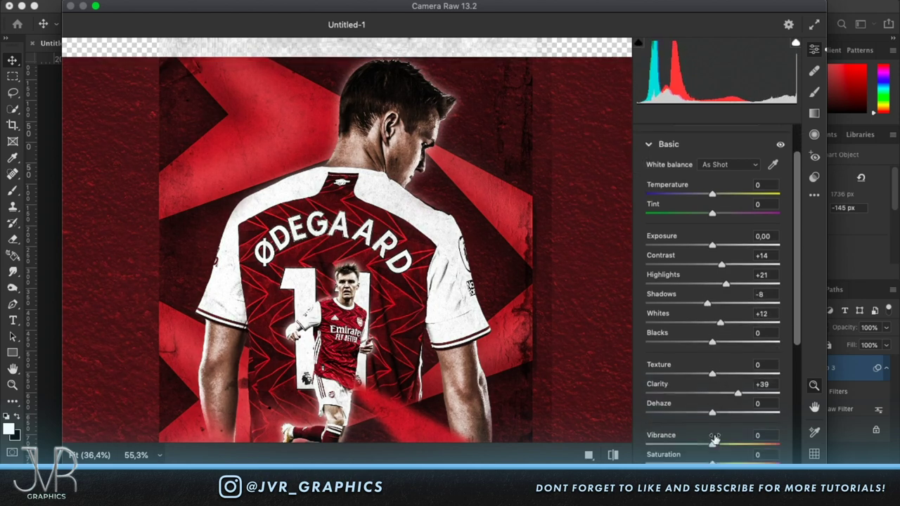
# - Set Vibrance to -20 and Saturation to +10, and compare the poster with and without the Basic adjustments
pyautogui.moveTo(712, 445); pyautogui.dragTo(698, 446)
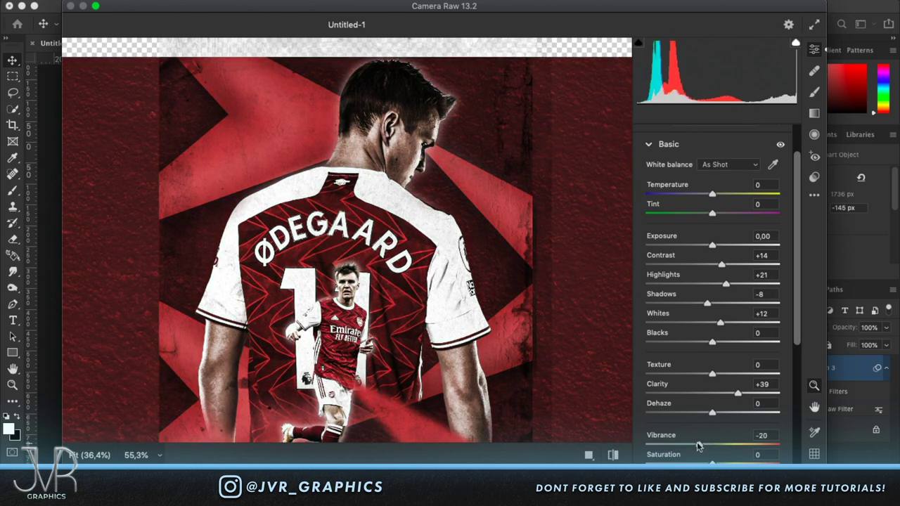
pyautogui.moveTo(713, 463); pyautogui.dragTo(718, 463)
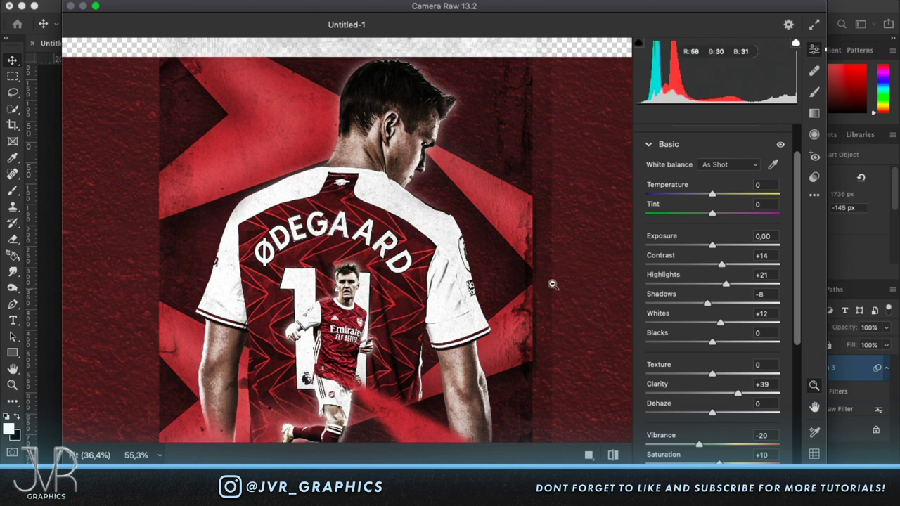
pyautogui.click(779, 146)
pyautogui.click(779, 146)
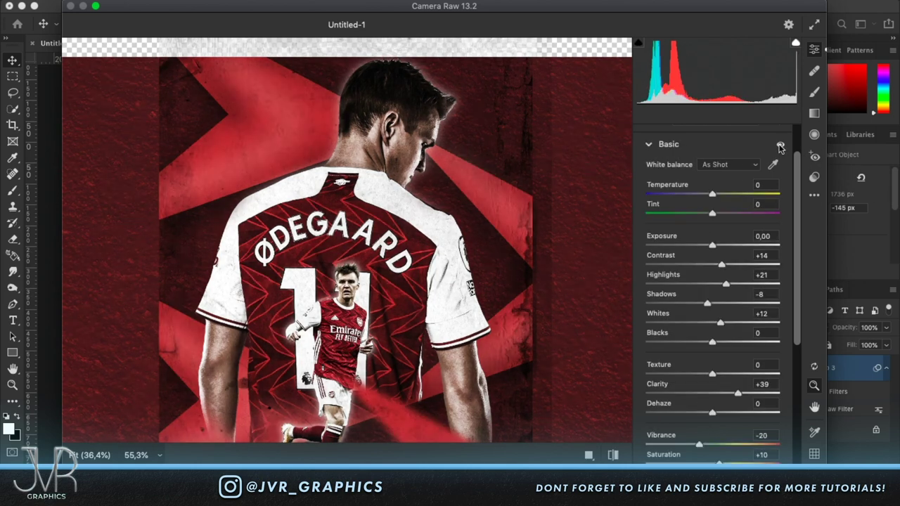
# - Raise the curve's black point to an output of 5 and add a little sharpening under Detail
pyautogui.scroll(-5, 743, 316)
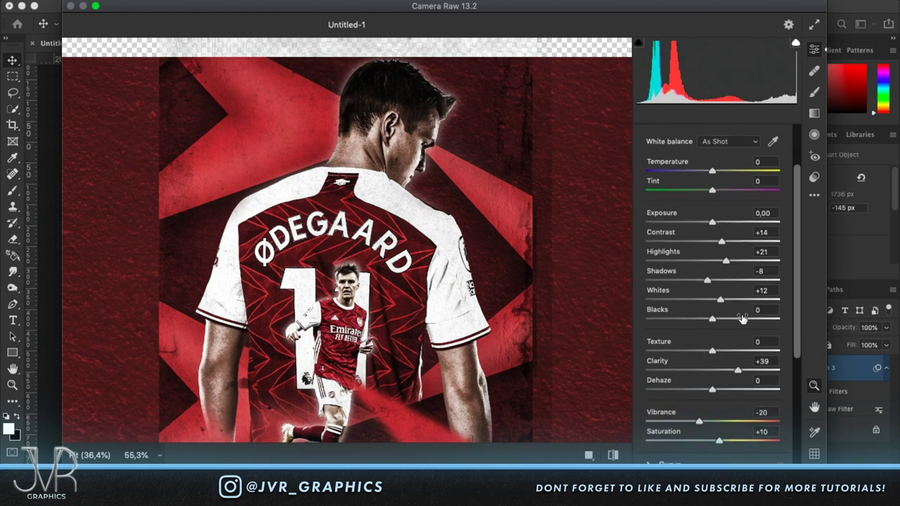
pyautogui.click(649, 350)
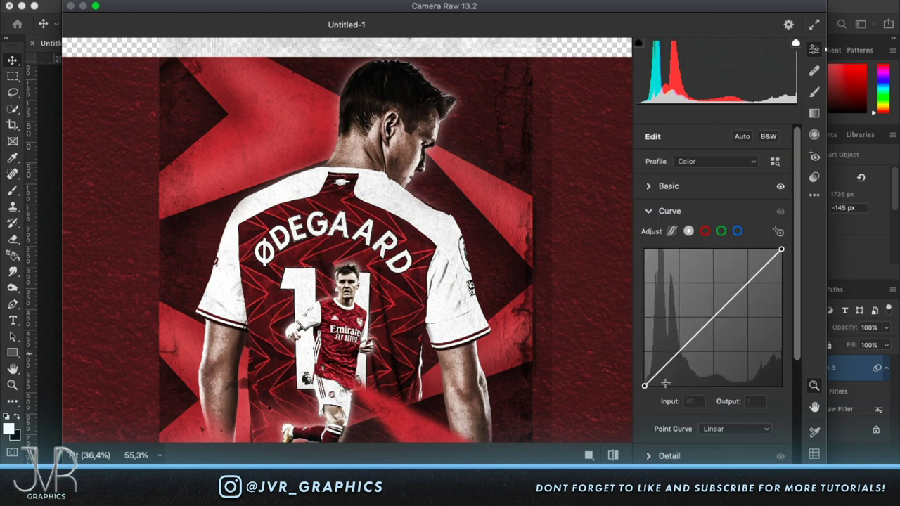
pyautogui.moveTo(644, 386); pyautogui.dragTo(644, 383)
pyautogui.scroll(-4, 667, 415)
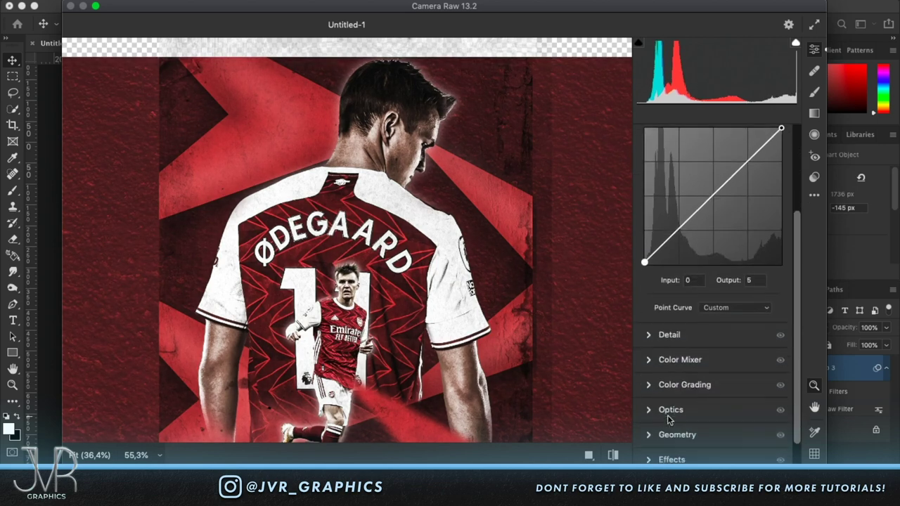
pyautogui.click(649, 344)
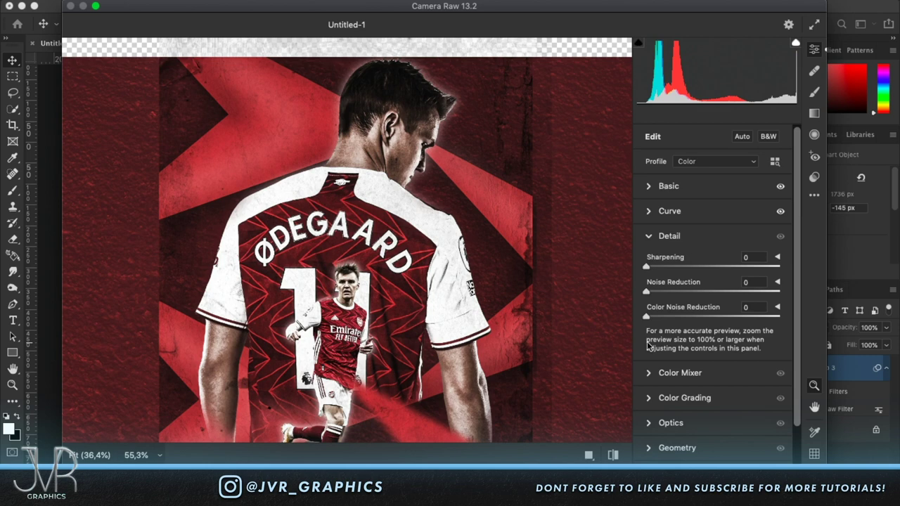
pyautogui.moveTo(648, 270); pyautogui.dragTo(654, 268)
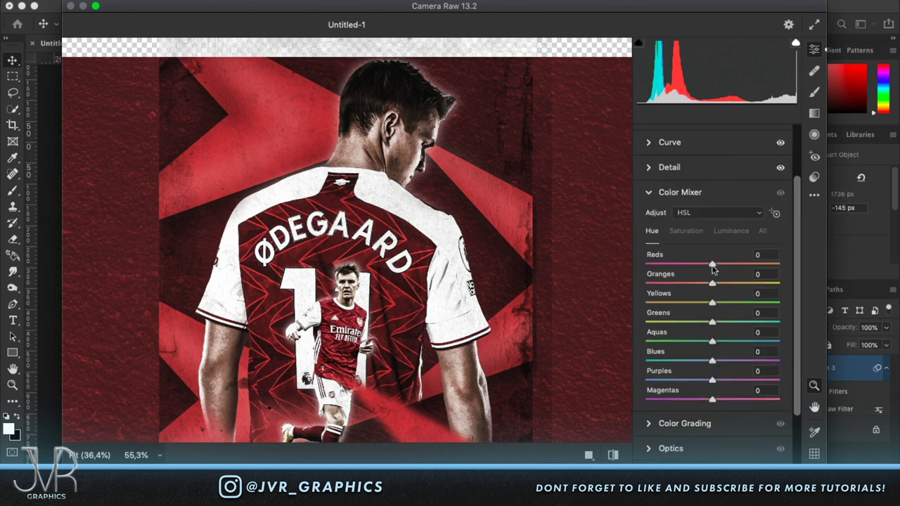
# - In the Color Mixer, set the Reds hue to -25 and the Reds luminance to +22
pyautogui.moveTo(713, 264)
pyautogui.mouseDown()
pyautogui.moveTo(601, 250)
pyautogui.moveTo(870, 283)
pyautogui.moveTo(595, 243)
pyautogui.moveTo(898, 299)
pyautogui.moveTo(694, 269)
pyautogui.moveTo(680, 275)
pyautogui.moveTo(705, 277)
pyautogui.moveTo(617, 257)
pyautogui.moveTo(779, 263)
pyautogui.moveTo(700, 264)
pyautogui.moveTo(719, 264)
pyautogui.moveTo(718, 273)
pyautogui.mouseUp()
pyautogui.click(680, 237)
pyautogui.click(730, 231)
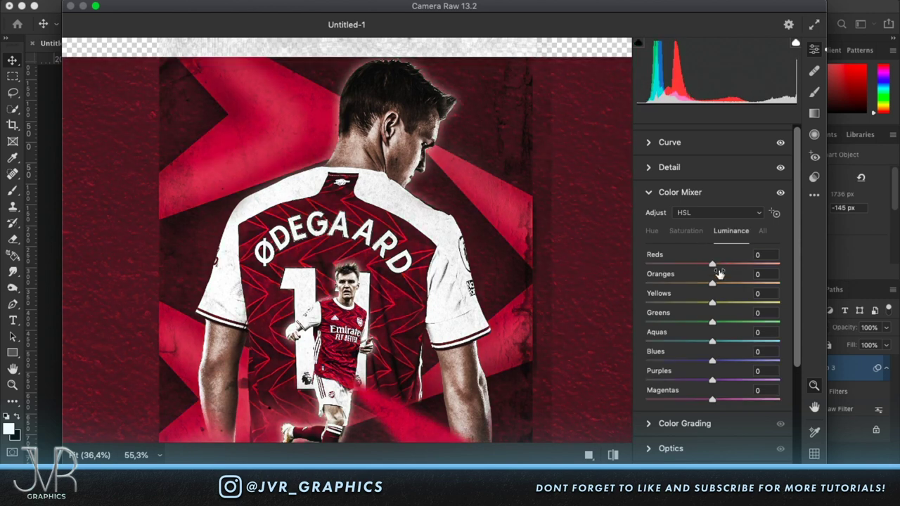
pyautogui.moveTo(713, 266)
pyautogui.mouseDown()
pyautogui.moveTo(578, 263)
pyautogui.moveTo(872, 257)
pyautogui.moveTo(726, 269)
pyautogui.mouseUp()
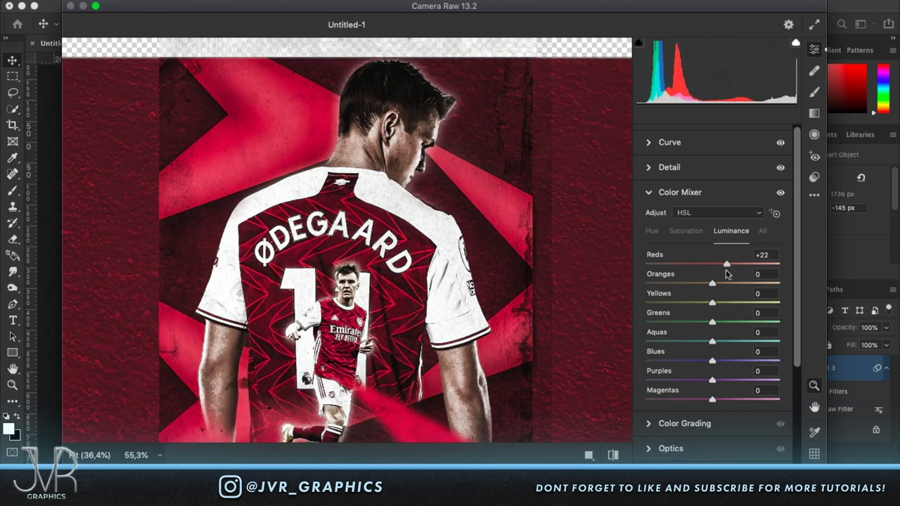
# - Set the Oranges hue to -57 in the Color Mixer and adjust the Yellows
pyautogui.click(651, 233)
pyautogui.scroll(-3, 497, 341)
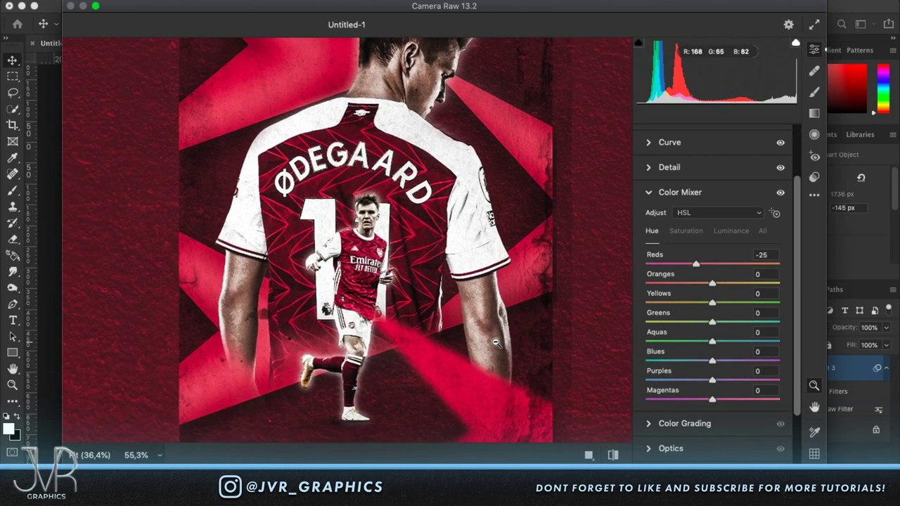
pyautogui.moveTo(711, 283); pyautogui.dragTo(673, 302)
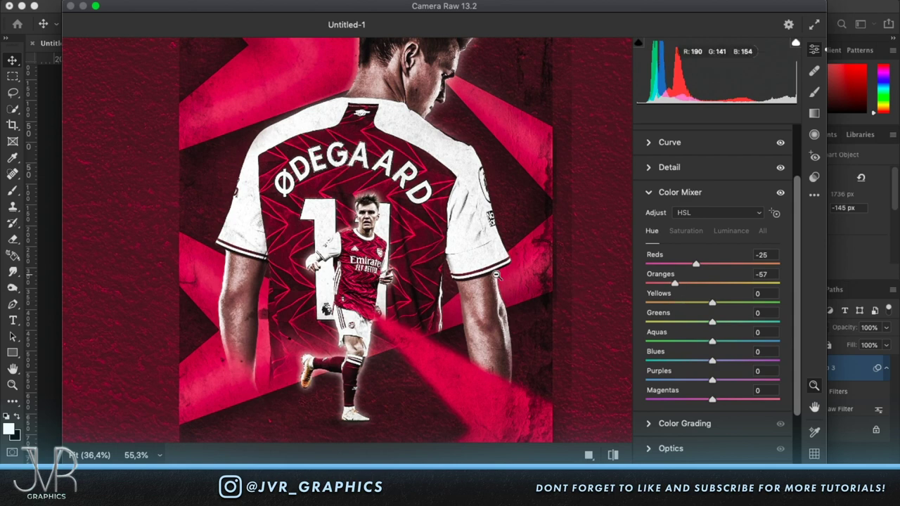
pyautogui.click(776, 213)
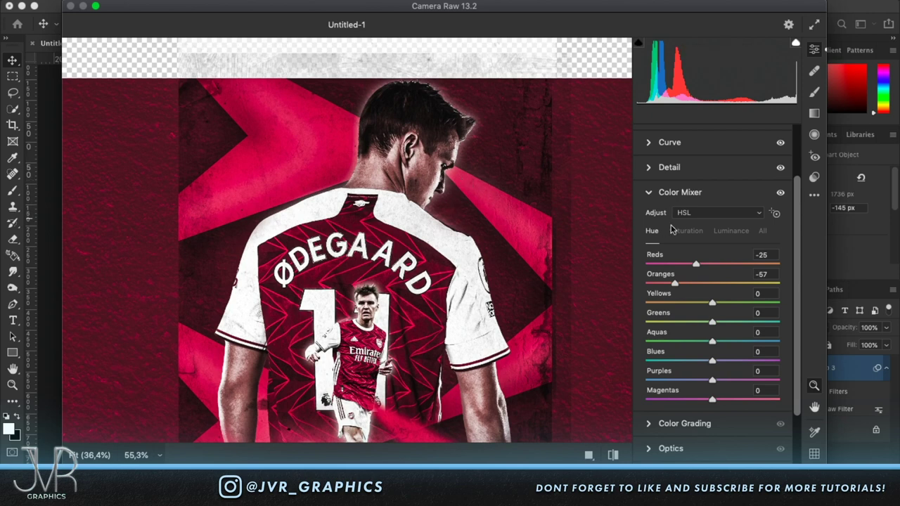
pyautogui.moveTo(712, 304); pyautogui.dragTo(696, 323)
# - Tint the shadows teal in Color Grading with Hue 180 and Saturation 20
pyautogui.scroll(-1, 742, 426)
pyautogui.click(648, 402)
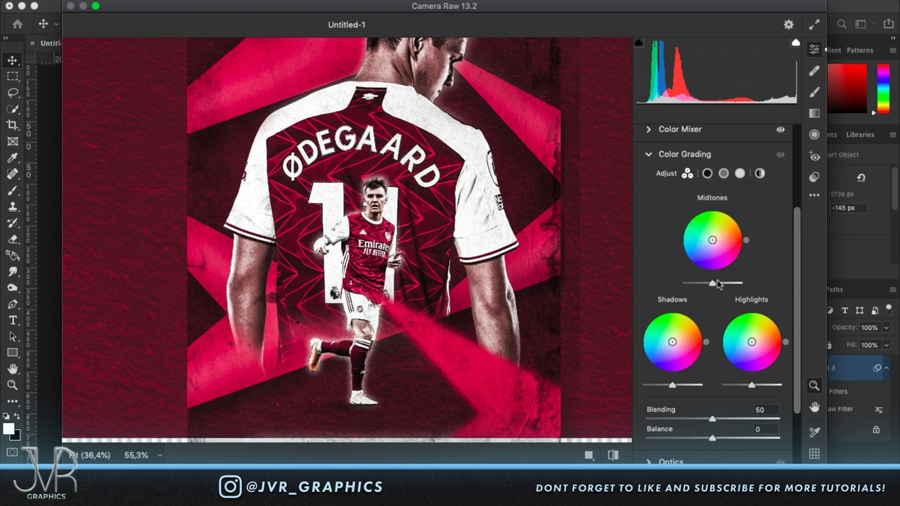
pyautogui.moveTo(672, 342); pyautogui.dragTo(648, 342)
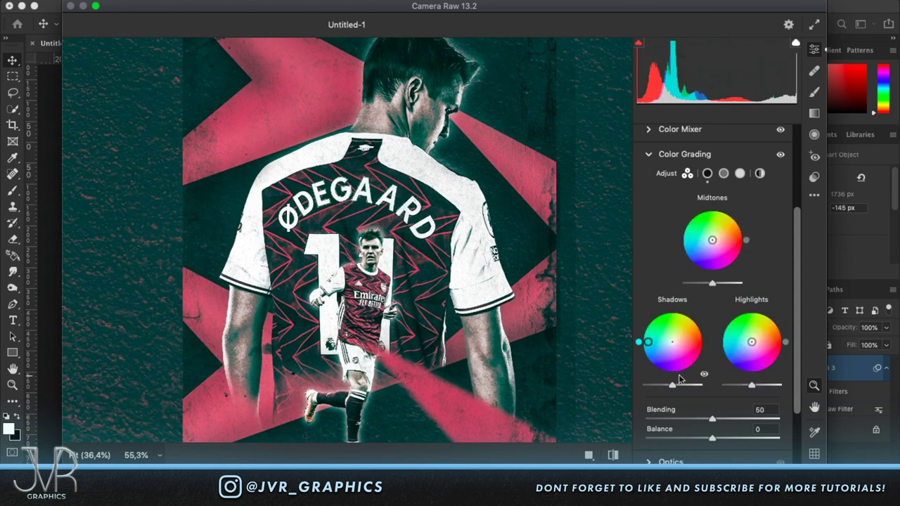
pyautogui.click(707, 174)
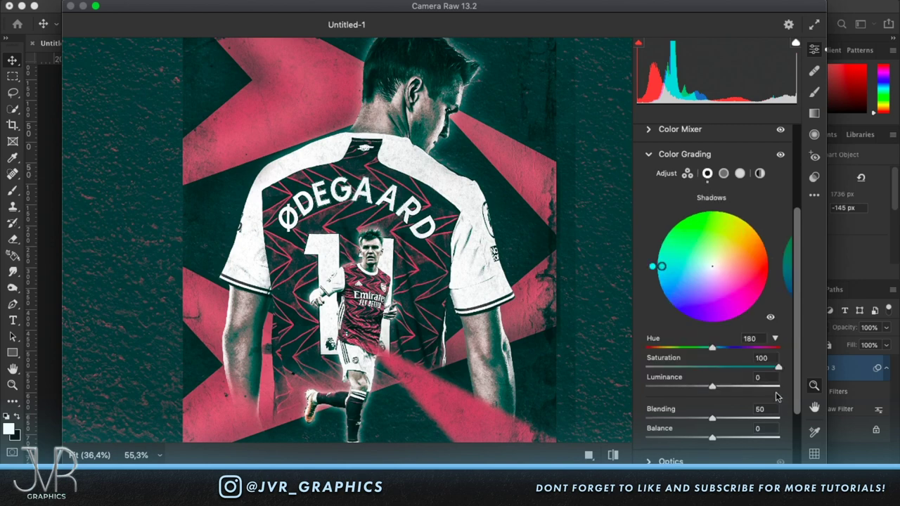
pyautogui.click(762, 359)
pyautogui.write('20')
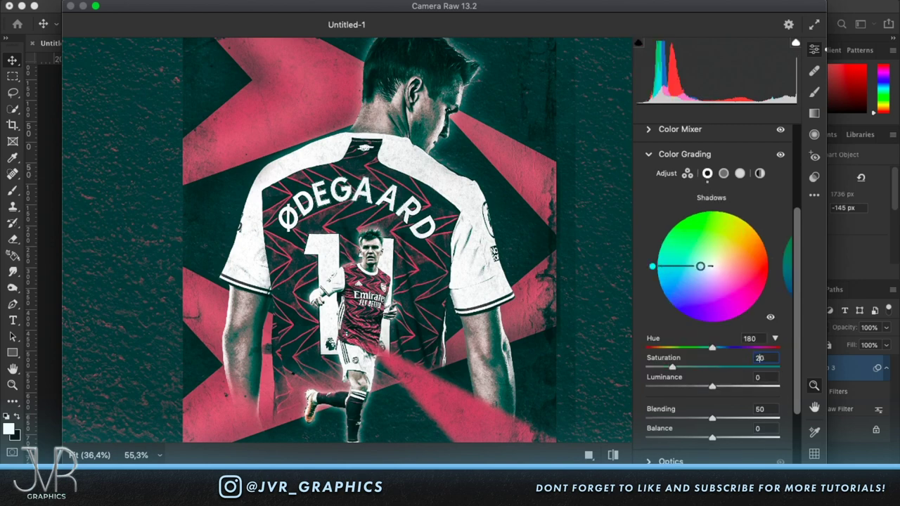
# - Tint the highlights red in Color Grading with Hue 359 and Saturation 20
pyautogui.click(740, 173)
pyautogui.moveTo(726, 274); pyautogui.dragTo(775, 270)
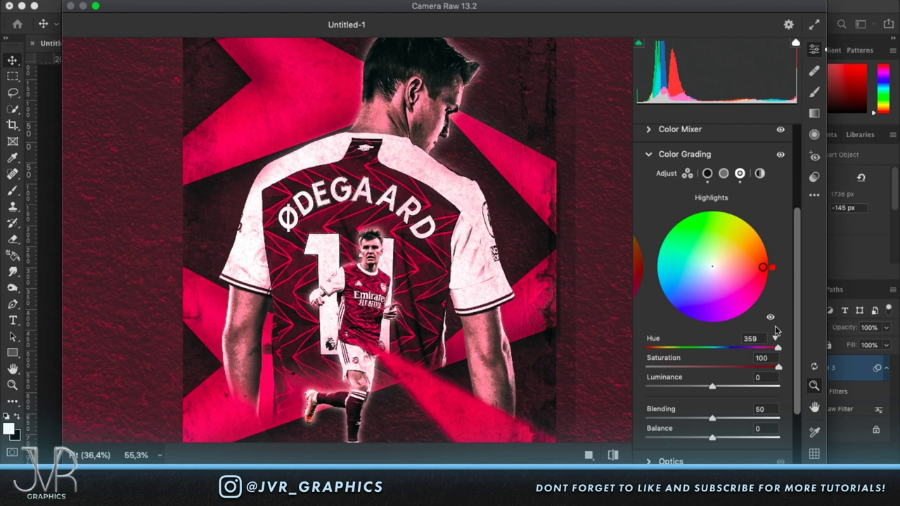
pyautogui.moveTo(764, 358); pyautogui.dragTo(729, 363)
pyautogui.write('20')
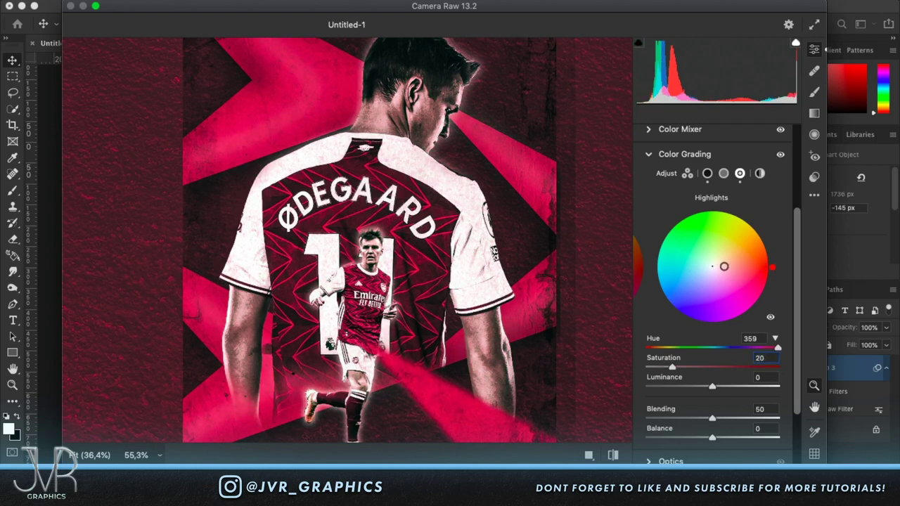
# - Compare the poster with and without Color Grading, and set Balance to -9 and Blending to 70
pyautogui.click(781, 155)
pyautogui.click(780, 154)
pyautogui.click(781, 154)
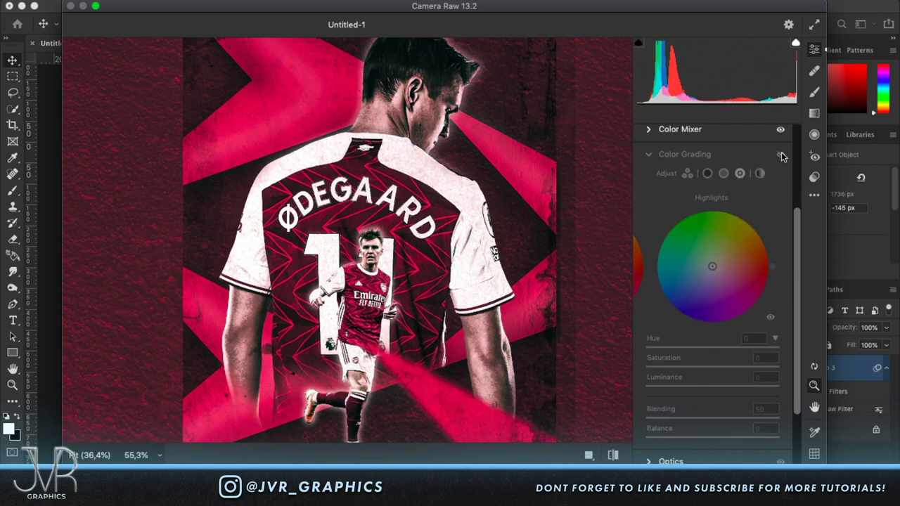
pyautogui.click(780, 155)
pyautogui.scroll(-3, 760, 225)
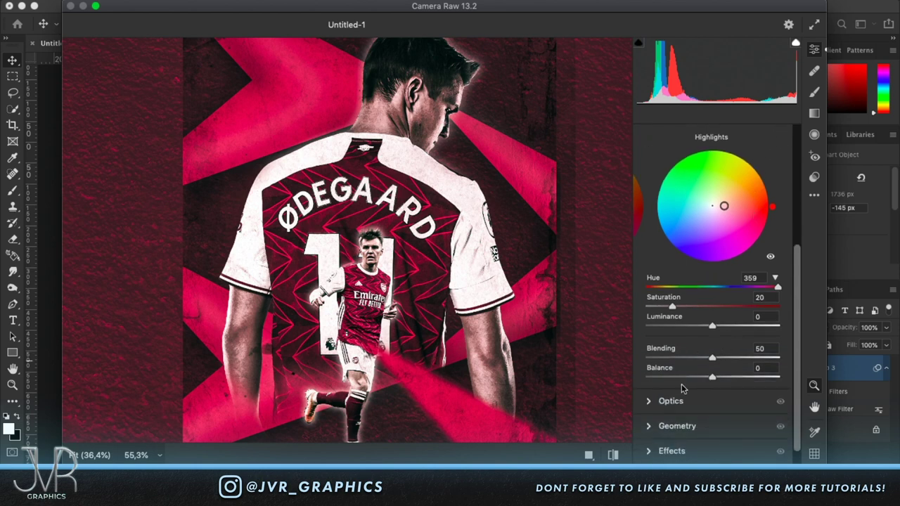
pyautogui.moveTo(713, 378); pyautogui.dragTo(740, 362)
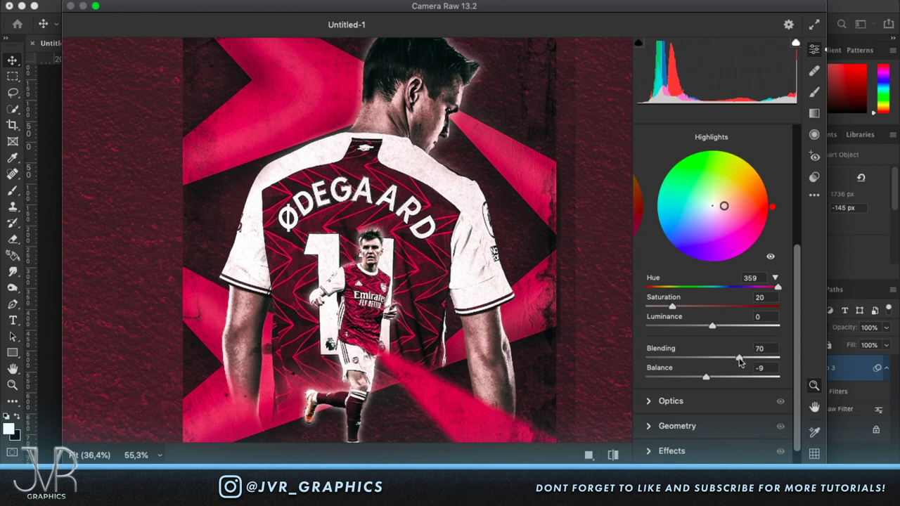
# - Darken the image edges by setting the Optics Vignette to -100
pyautogui.click(650, 402)
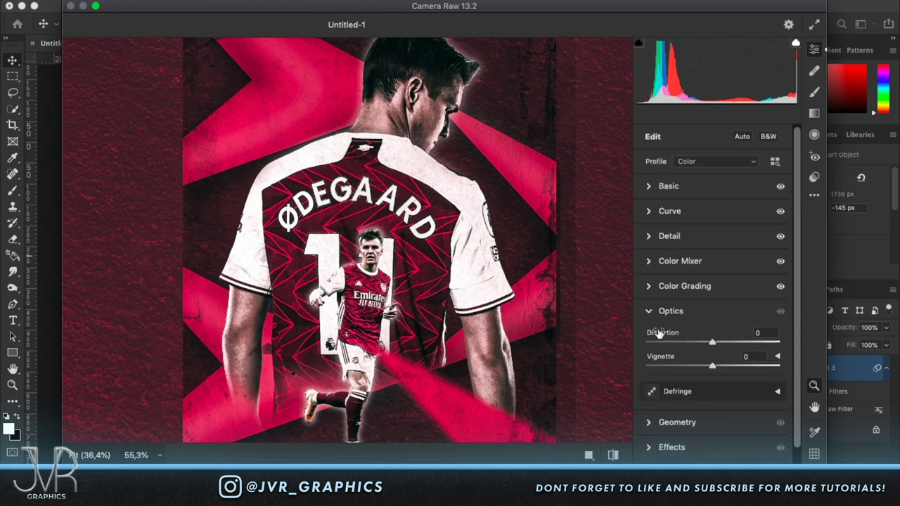
pyautogui.scroll(-2, 556, 322)
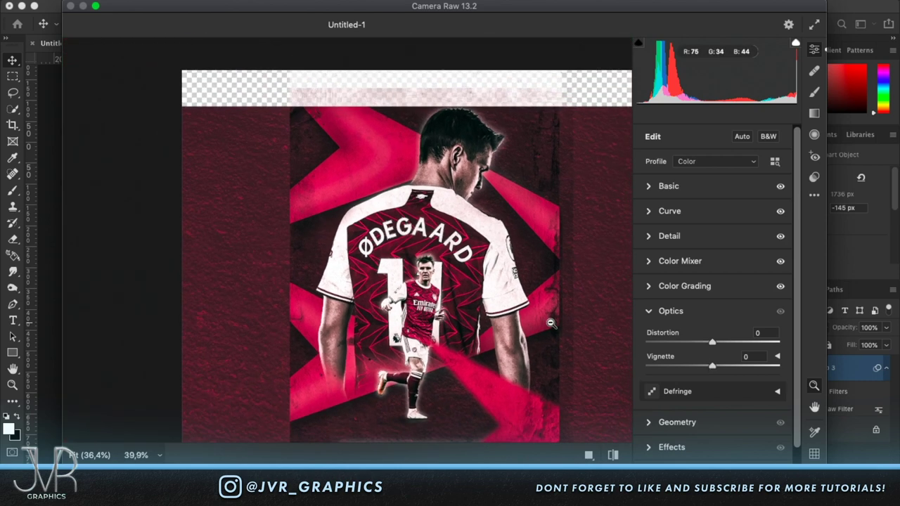
pyautogui.moveTo(715, 367); pyautogui.dragTo(644, 371)
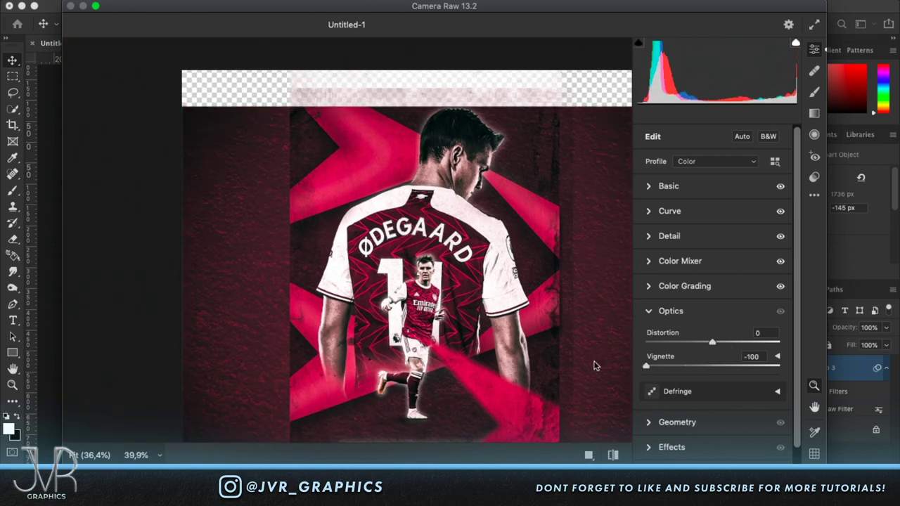
# - Add film grain with the Effects Grain at 30 and darken the surroundings with the Effects Vignetting at -48
pyautogui.scroll(-2, 577, 357)
pyautogui.hscroll(2, 577, 357)
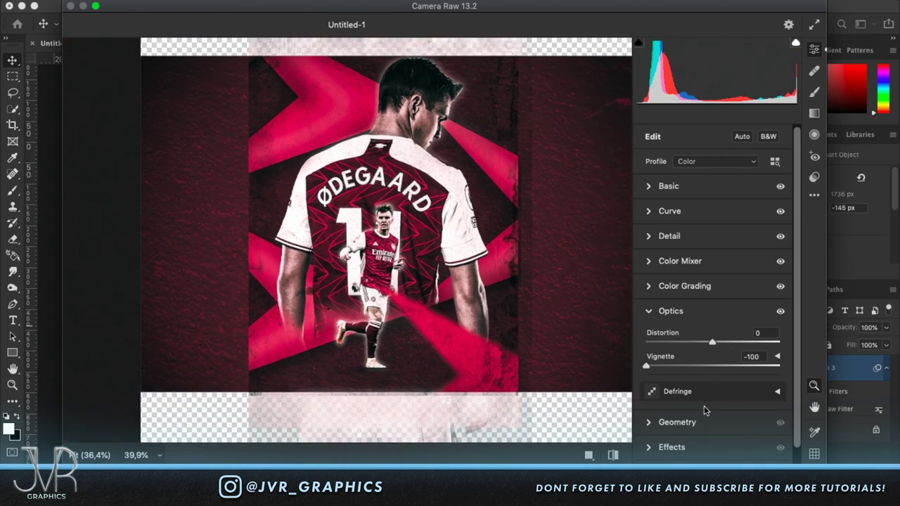
pyautogui.click(651, 447)
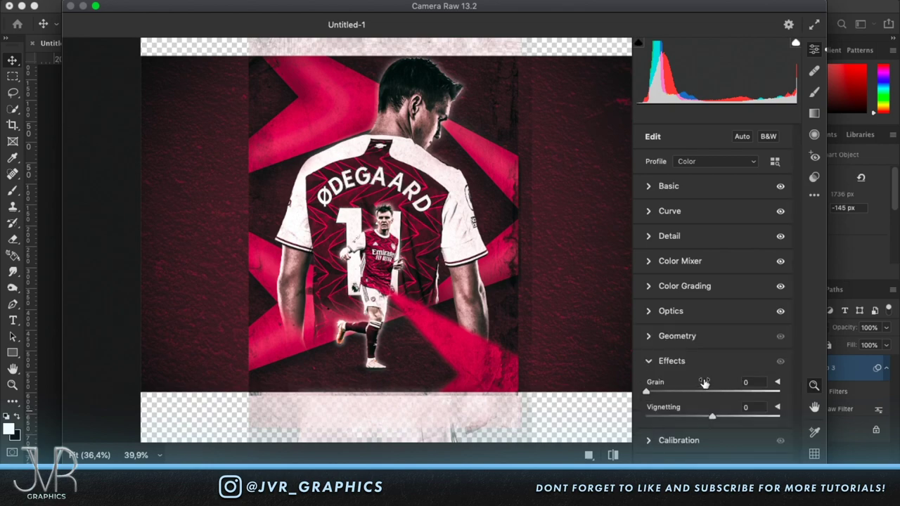
pyautogui.scroll(8, 493, 256)
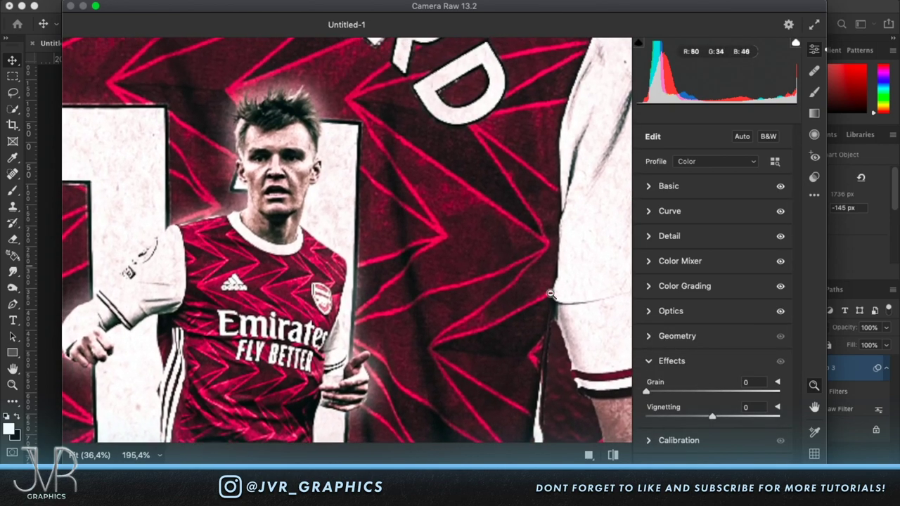
pyautogui.moveTo(647, 392); pyautogui.dragTo(685, 394)
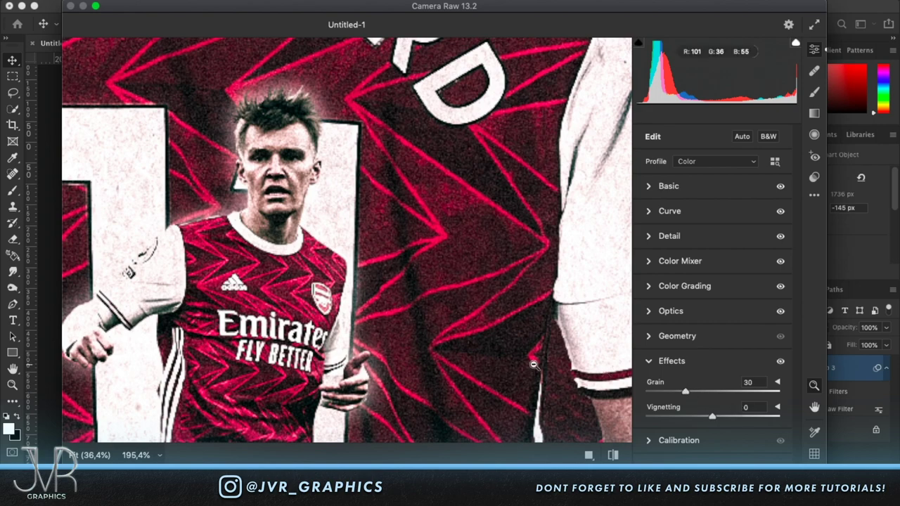
pyautogui.scroll(-8, 535, 366)
pyautogui.moveTo(712, 419); pyautogui.dragTo(680, 419)
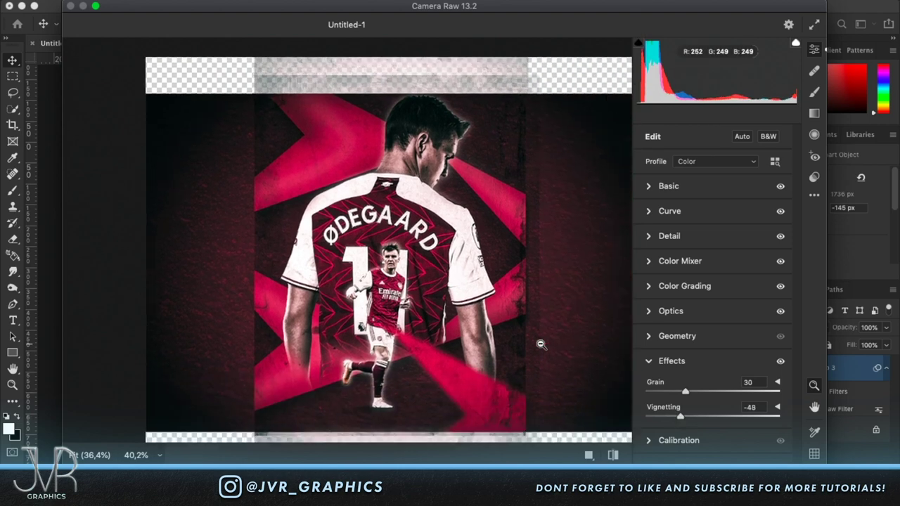
# - Shift the reds in Calibration by setting the Red Primary Hue to -10
pyautogui.click(650, 441)
pyautogui.scroll(5, 485, 277)
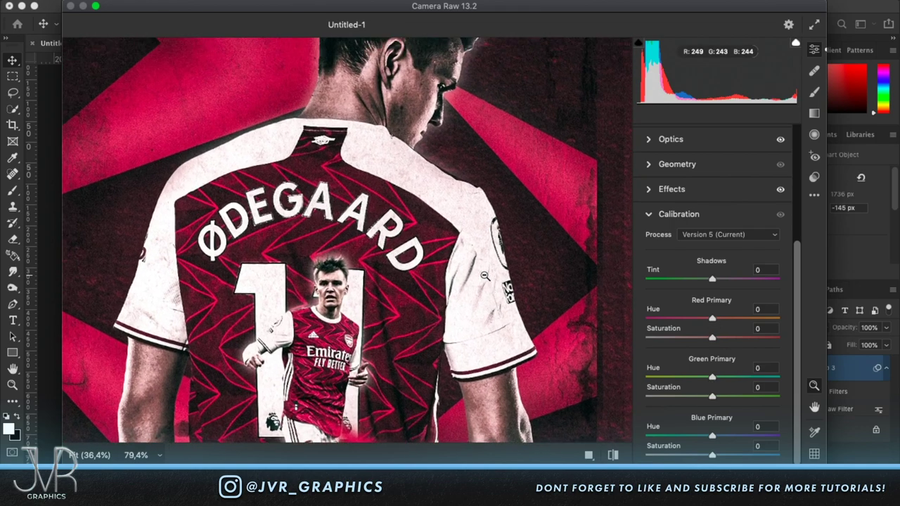
pyautogui.moveTo(712, 320)
pyautogui.mouseDown()
pyautogui.moveTo(779, 321)
pyautogui.moveTo(701, 329)
pyautogui.moveTo(706, 320)
pyautogui.mouseUp()
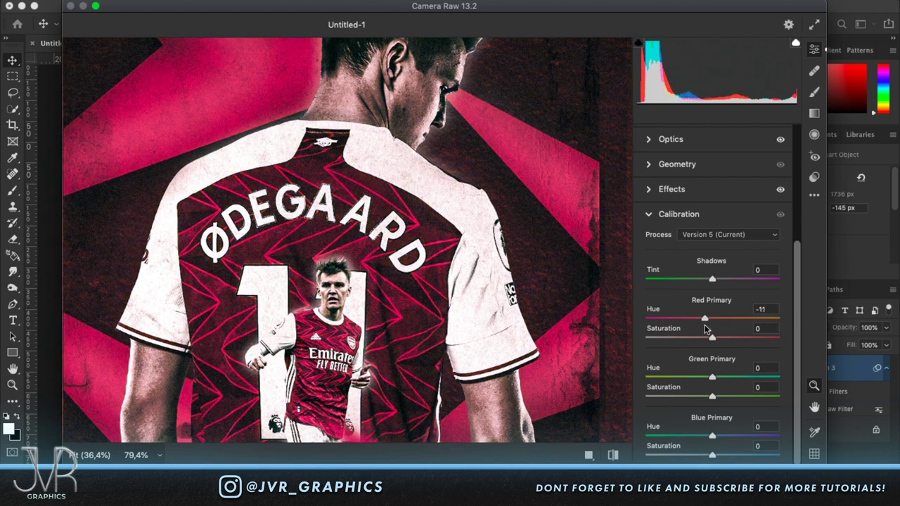
pyautogui.scroll(-2, 518, 326)
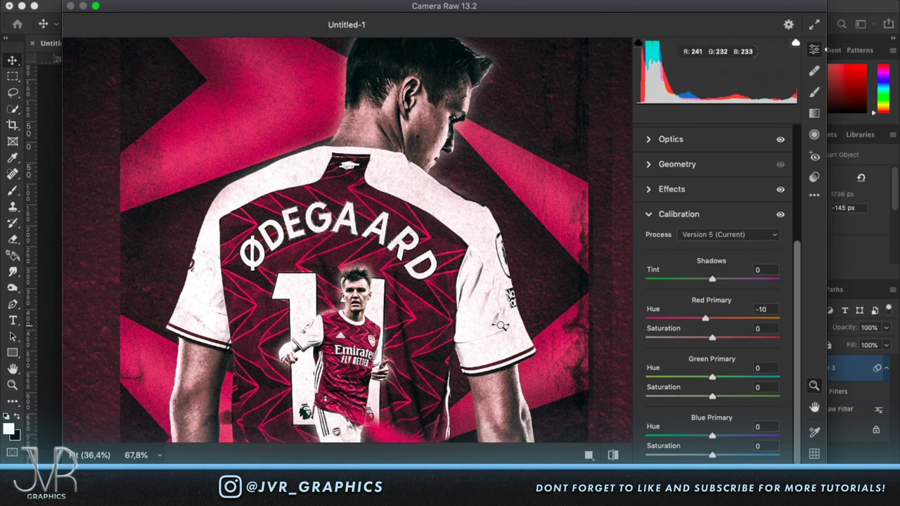
# - Try both extremes of the Green Primary Hue, set it to +20 and the Blue Primary Hue to -15, and apply the Camera Raw filter
pyautogui.moveTo(712, 377); pyautogui.dragTo(602, 386)
pyautogui.scroll(-3, 521, 361)
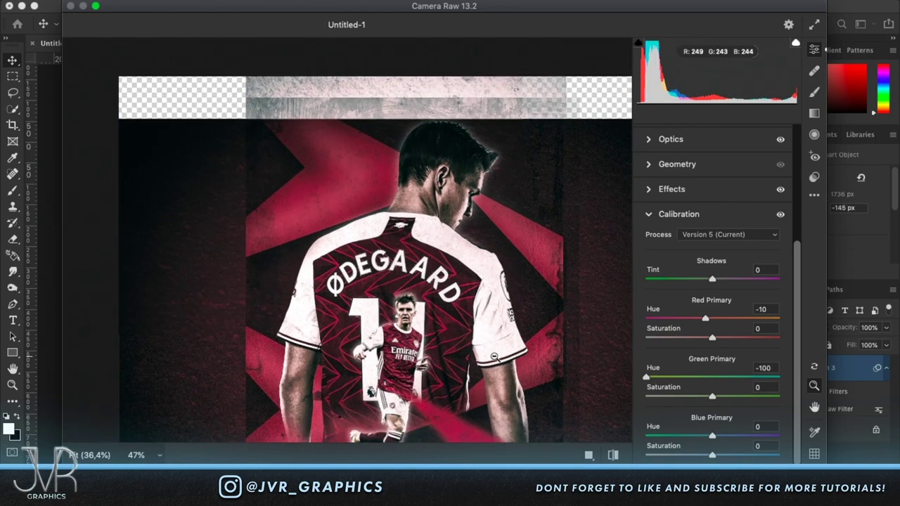
pyautogui.moveTo(641, 377); pyautogui.dragTo(802, 380)
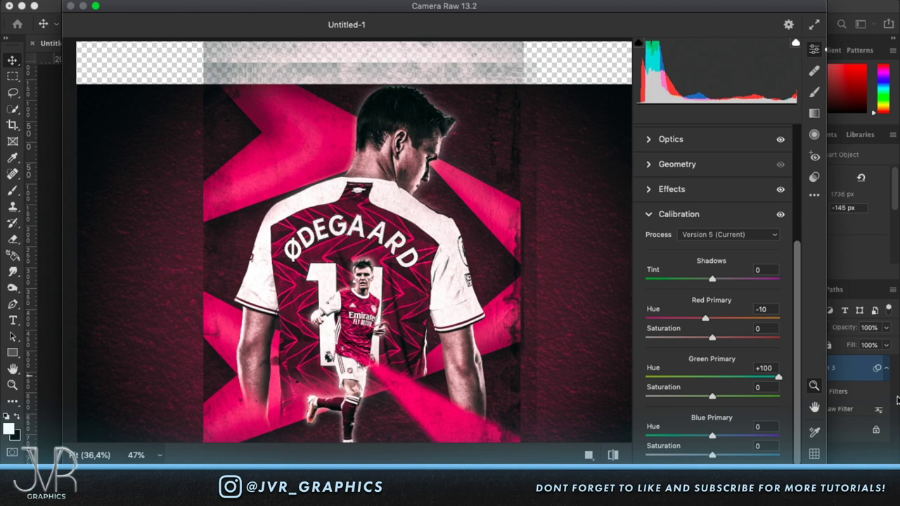
pyautogui.moveTo(897, 400); pyautogui.dragTo(519, 374)
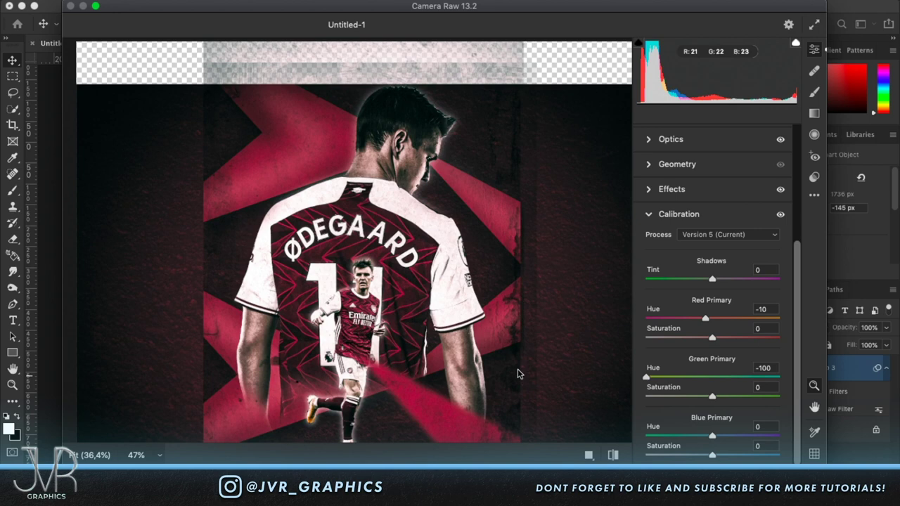
pyautogui.moveTo(518, 374); pyautogui.dragTo(726, 398)
pyautogui.moveTo(712, 437)
pyautogui.mouseDown()
pyautogui.moveTo(577, 428)
pyautogui.moveTo(814, 403)
pyautogui.moveTo(889, 422)
pyautogui.moveTo(701, 437)
pyautogui.mouseUp()
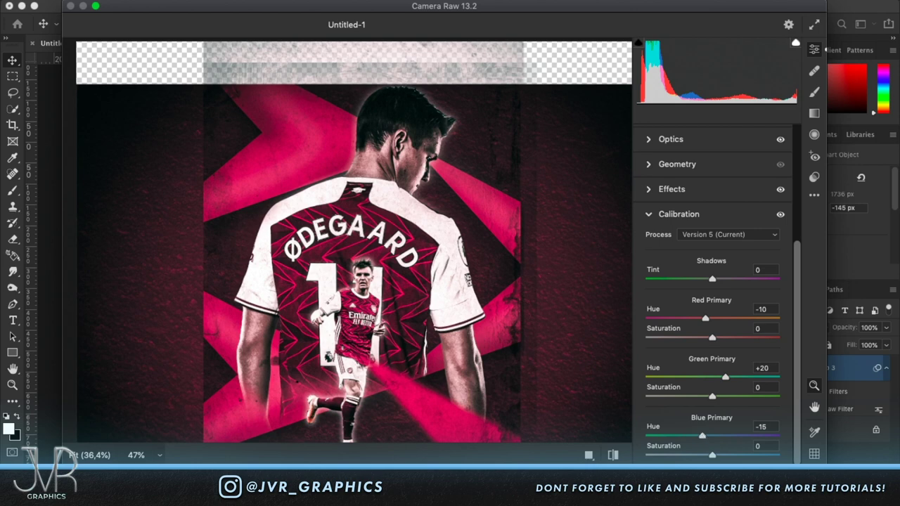
pyautogui.press('Return')
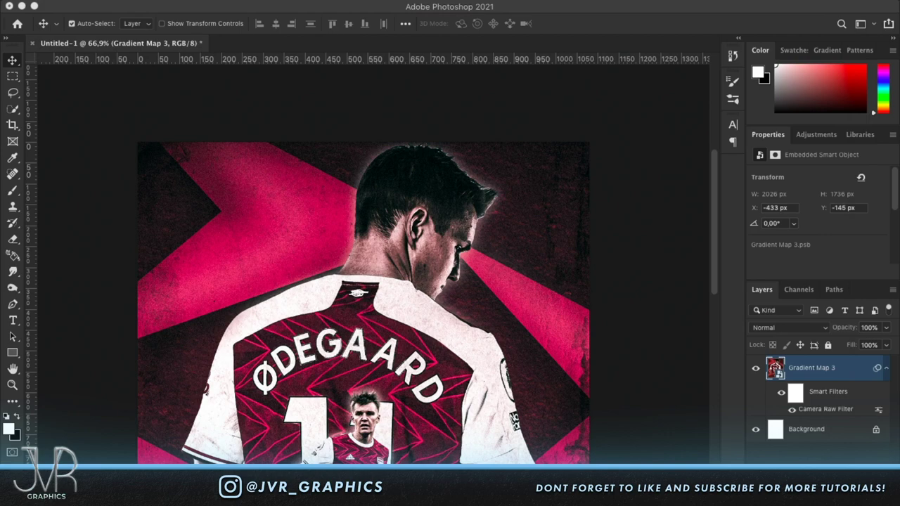
# - Compare the poster with and without its Camera Raw smart filter and examine the whole design from head to feet
pyautogui.scroll(-3, 555, 315)
pyautogui.hscroll(2, 555, 315)
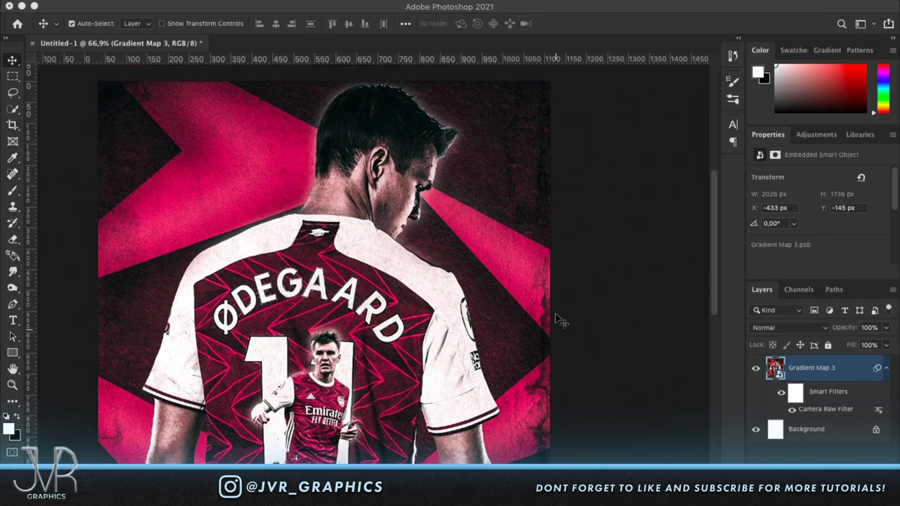
pyautogui.click(782, 394)
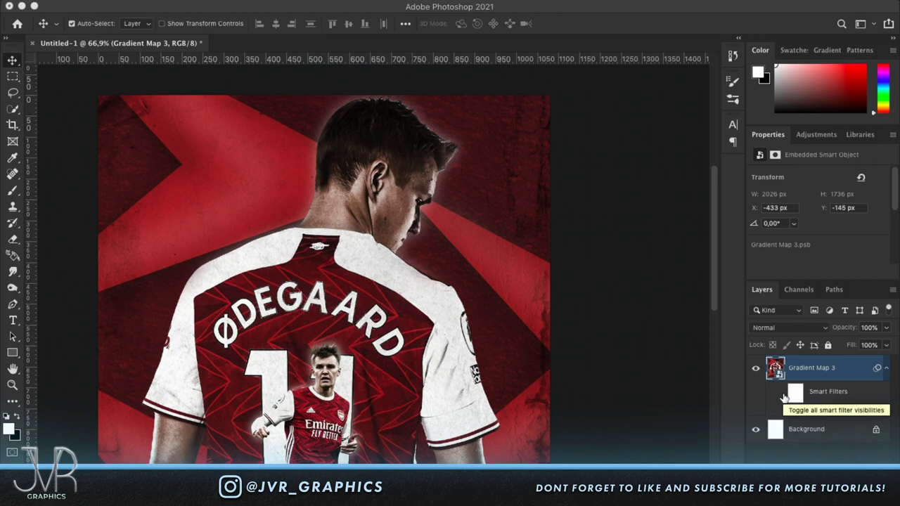
pyautogui.click(782, 394)
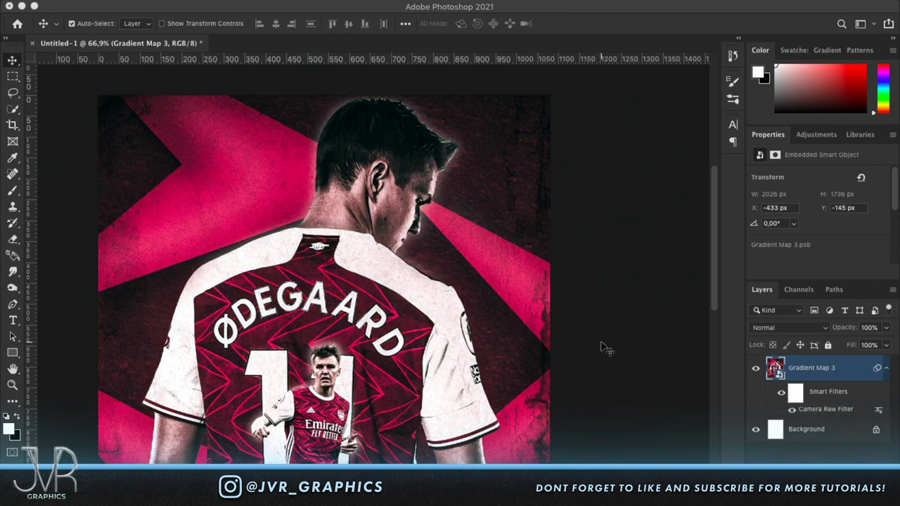
pyautogui.scroll(-10, 601, 349)
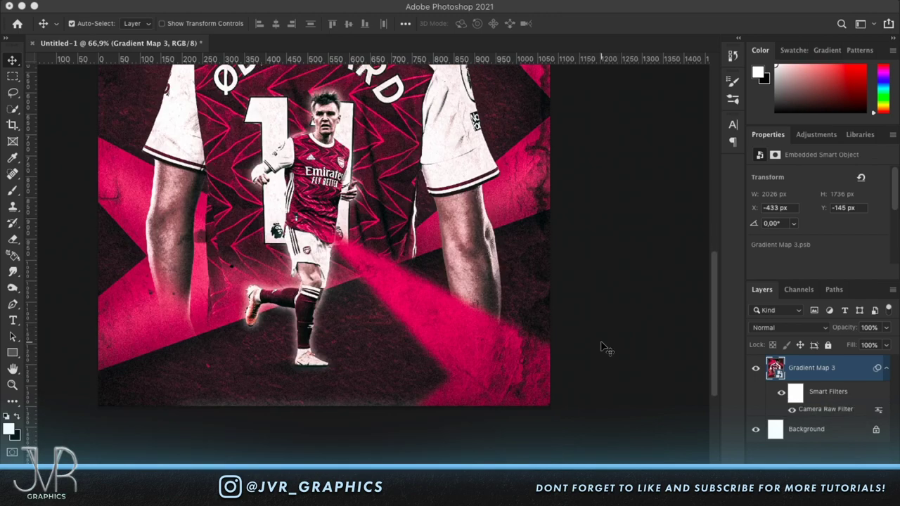
pyautogui.scroll(3, 601, 348)
pyautogui.scroll(5, 601, 349)
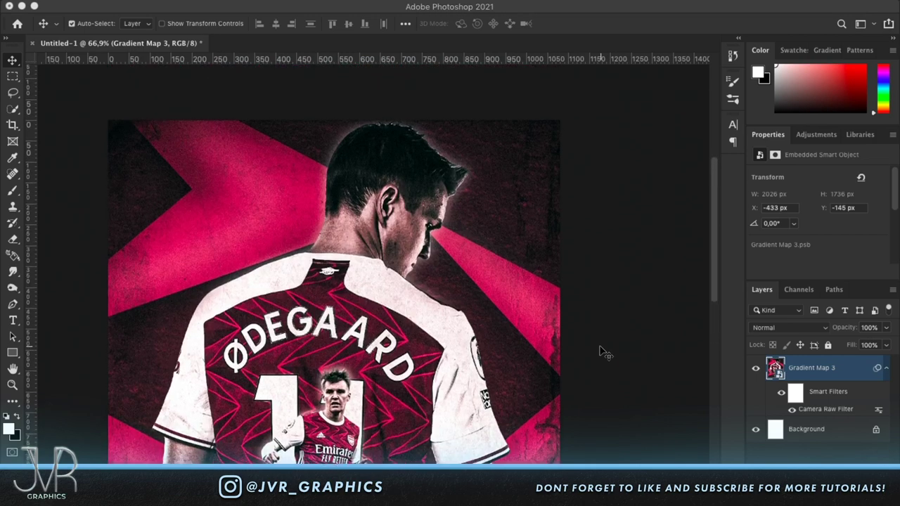
pyautogui.hscroll(-3, 633, 374)
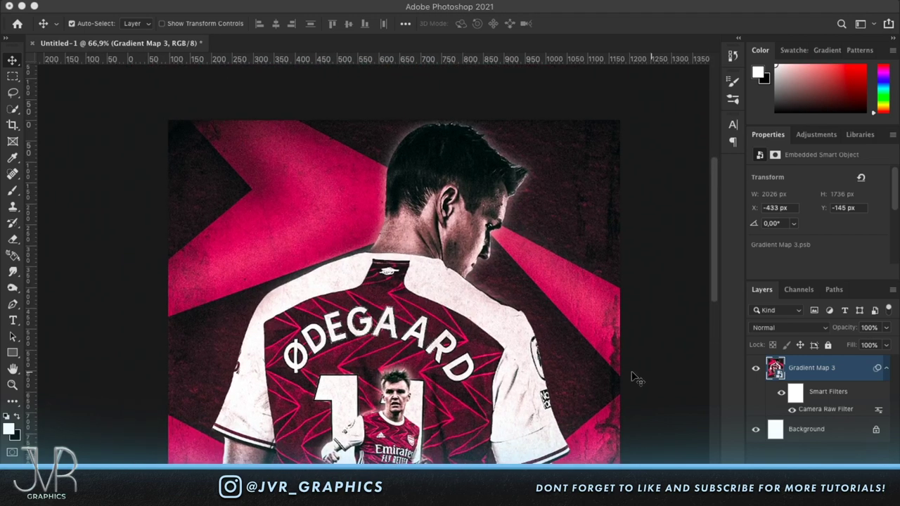
pyautogui.scroll(-2, 630, 372)
pyautogui.scroll(-2, 631, 372)
pyautogui.hscroll(2, 631, 373)
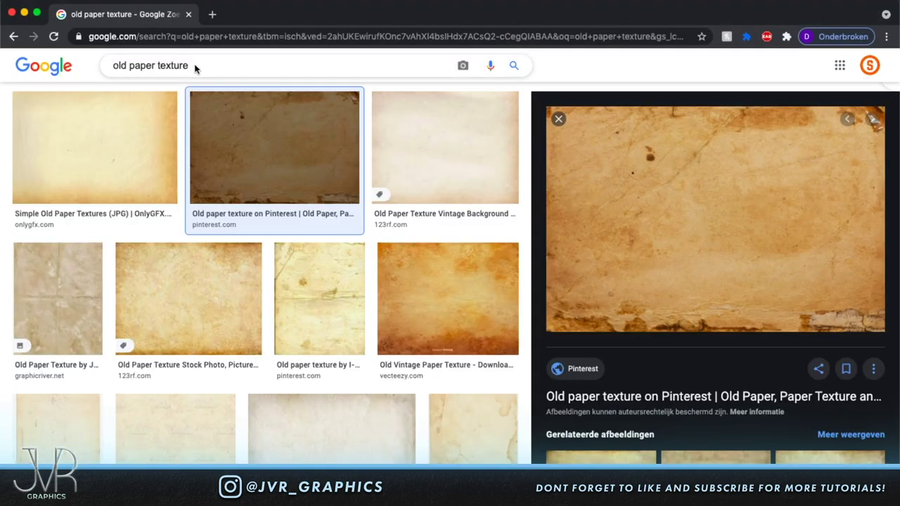
# - Switch to Google Images in Chrome and search for "old vintage film noise texture"
pyautogui.moveTo(152, 66); pyautogui.dragTo(46, 66)
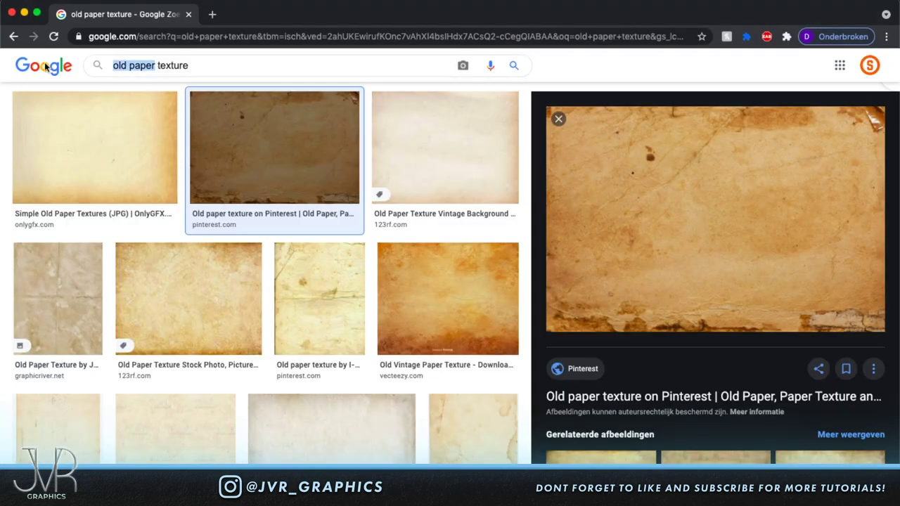
pyautogui.write('old vintage film noise')
pyautogui.press('Return')
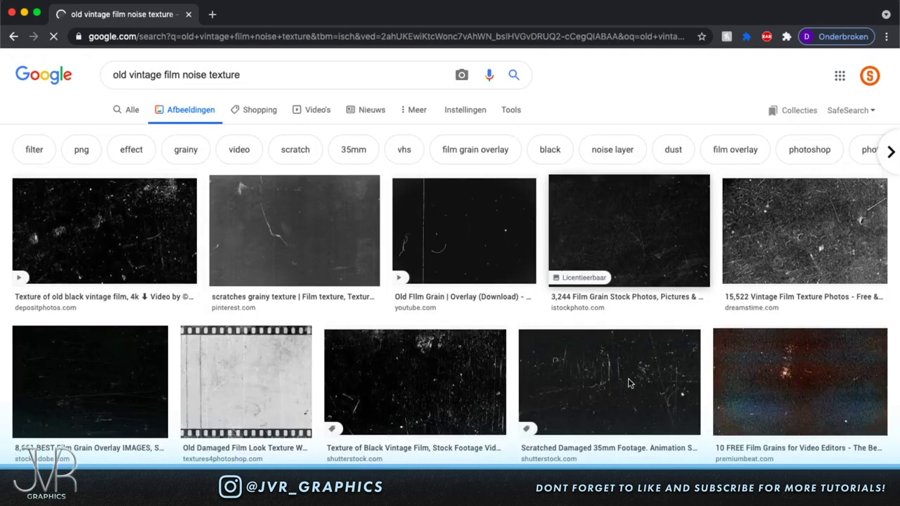
# - Find the 640 × 360 Pinterest old film effect image with curled white hairs and dust on black, and copy it
pyautogui.scroll(-3, 630, 384)
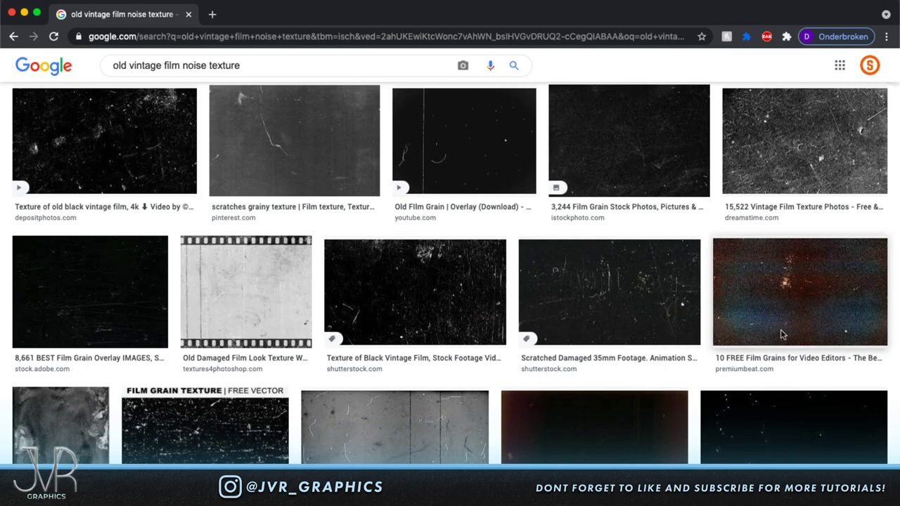
pyautogui.scroll(-6, 575, 363)
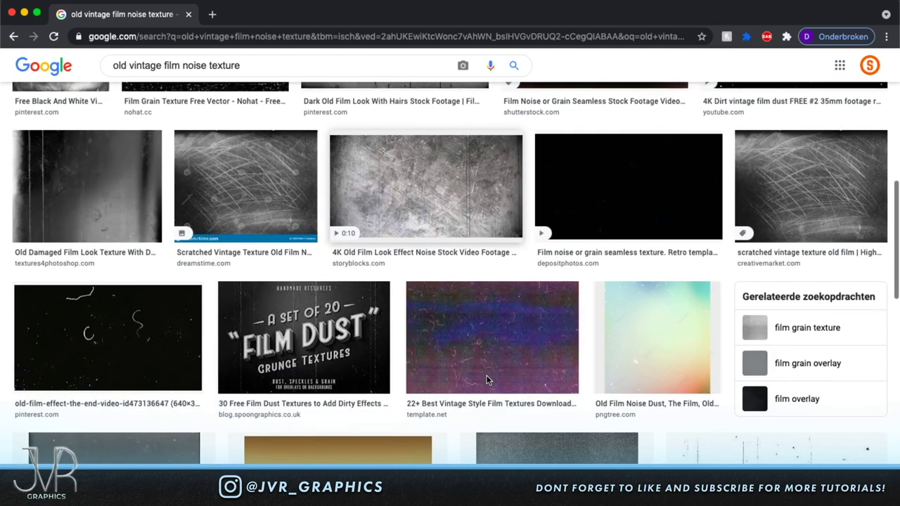
pyautogui.scroll(-3, 486, 375)
pyautogui.click(124, 243)
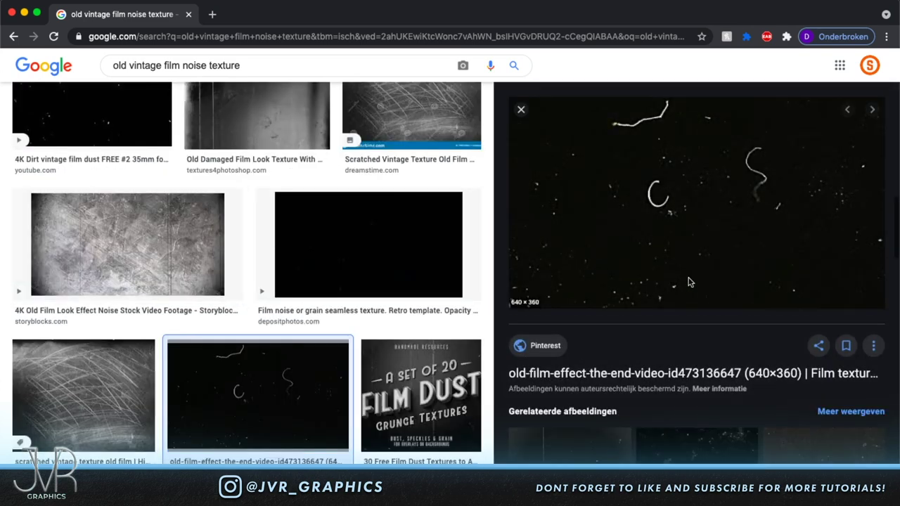
pyautogui.rightClick(641, 253)
pyautogui.click(675, 378)
# - Paste the film texture into the Photoshop poster, scaled to about 387% to cover the canvas and flipped horizontally and vertically
pyautogui.press('super+Tab')
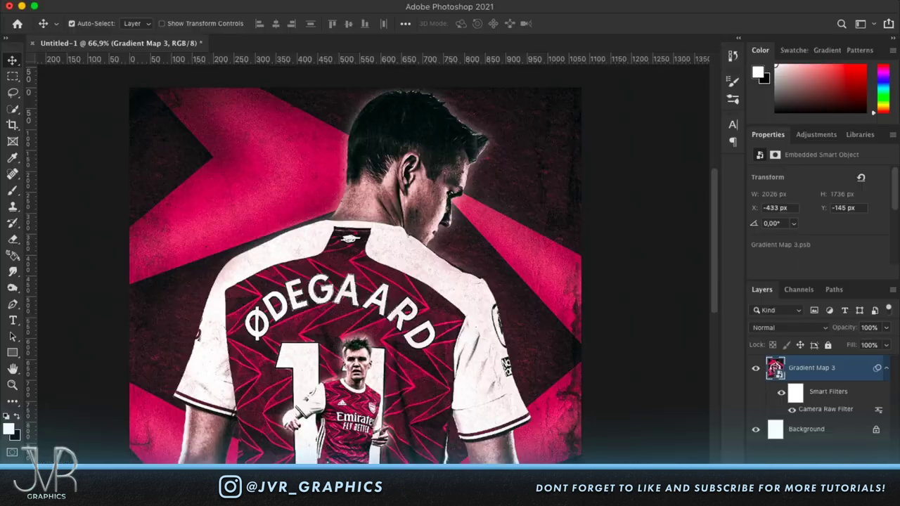
pyautogui.press('super+v')
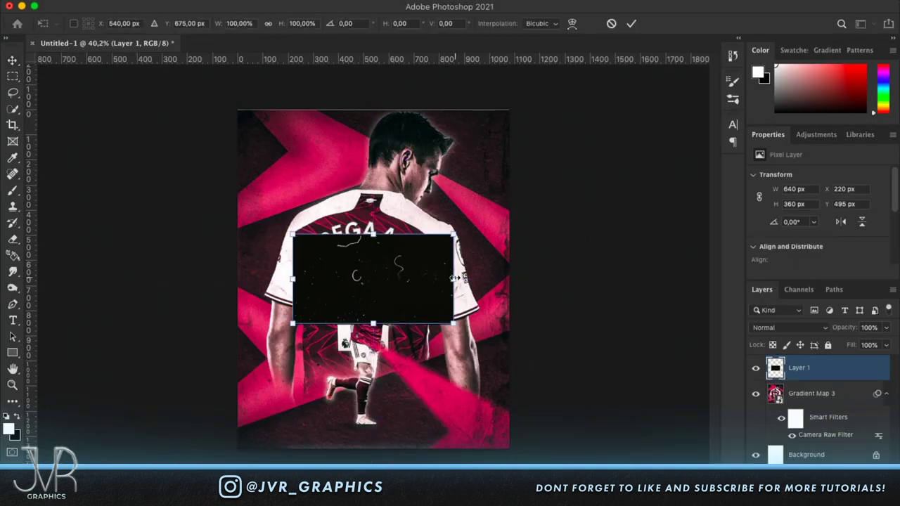
pyautogui.moveTo(454, 278); pyautogui.dragTo(684, 279)
pyautogui.rightClick(415, 189)
pyautogui.click(436, 398)
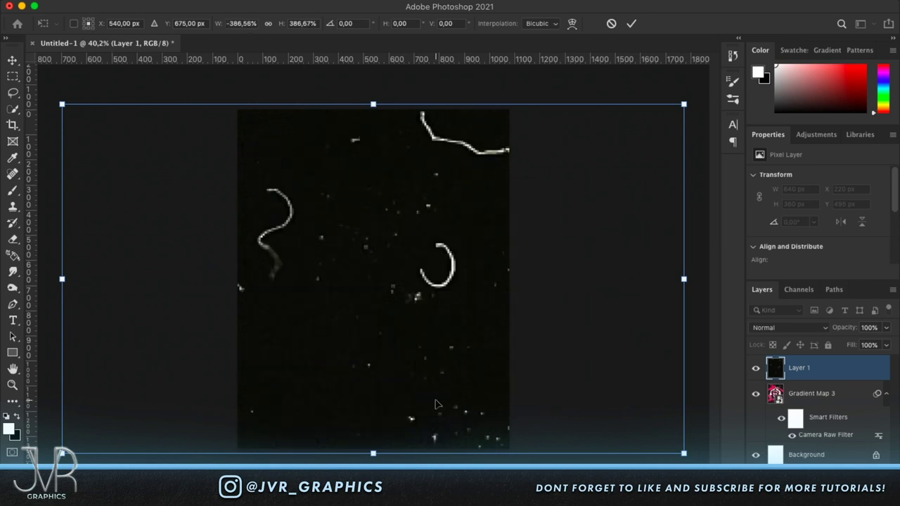
pyautogui.rightClick(386, 361)
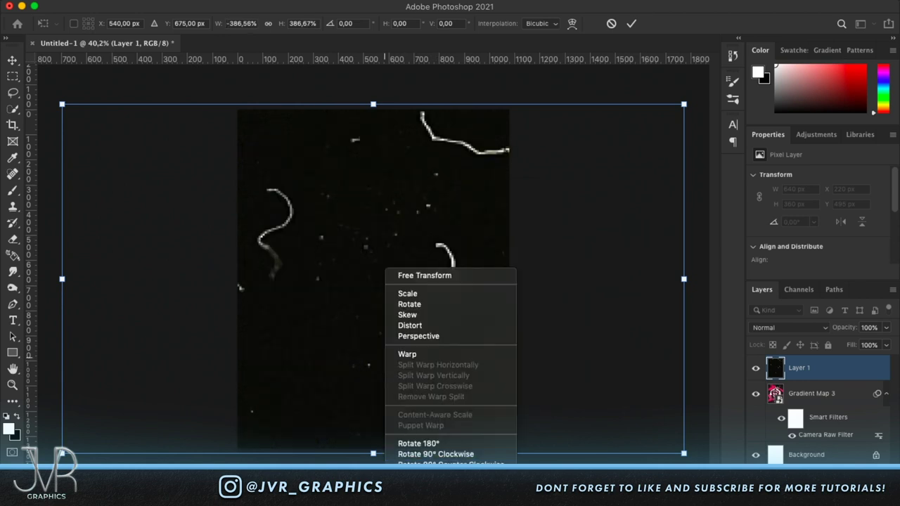
pyautogui.click(436, 489)
pyautogui.press('Return')
# - Set the film texture layer's blend mode to Screen and compare the poster with and without the layer
pyautogui.click(801, 328)
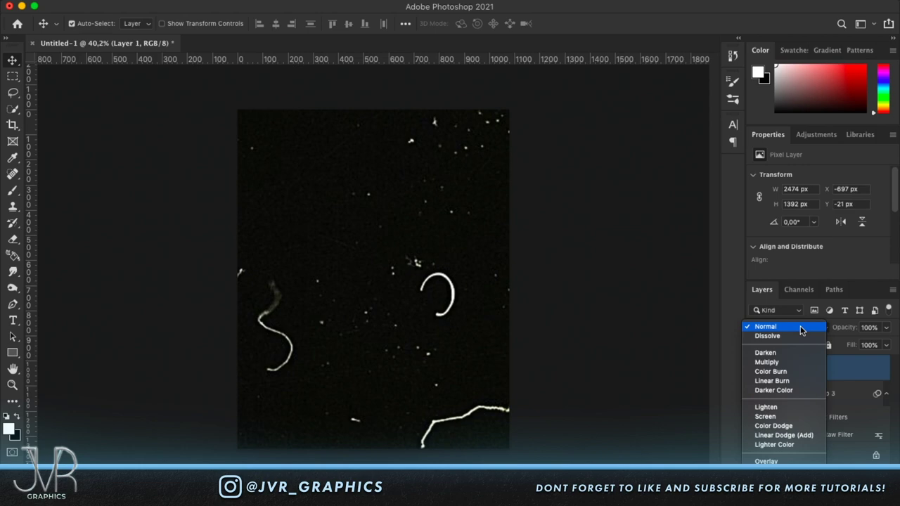
pyautogui.click(778, 417)
pyautogui.click(753, 370)
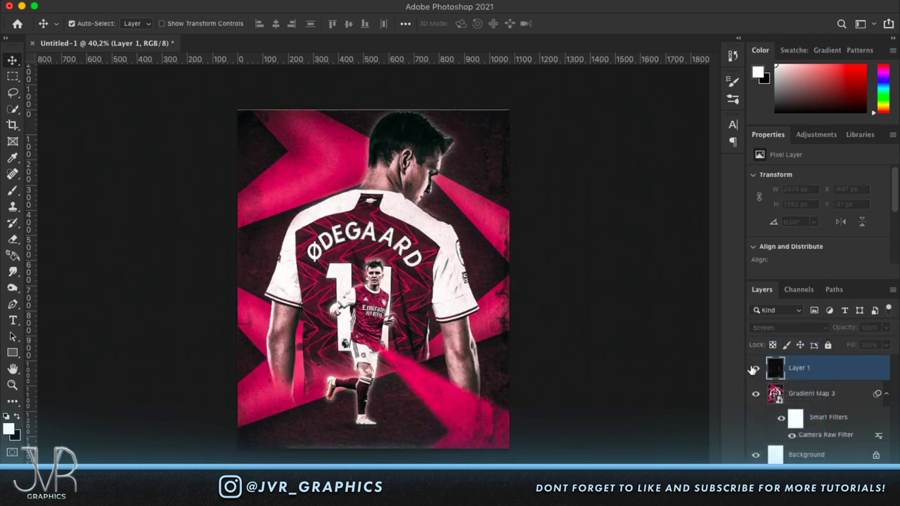
pyautogui.scroll(5, 530, 277)
pyautogui.hotkey('ctrl', '-')
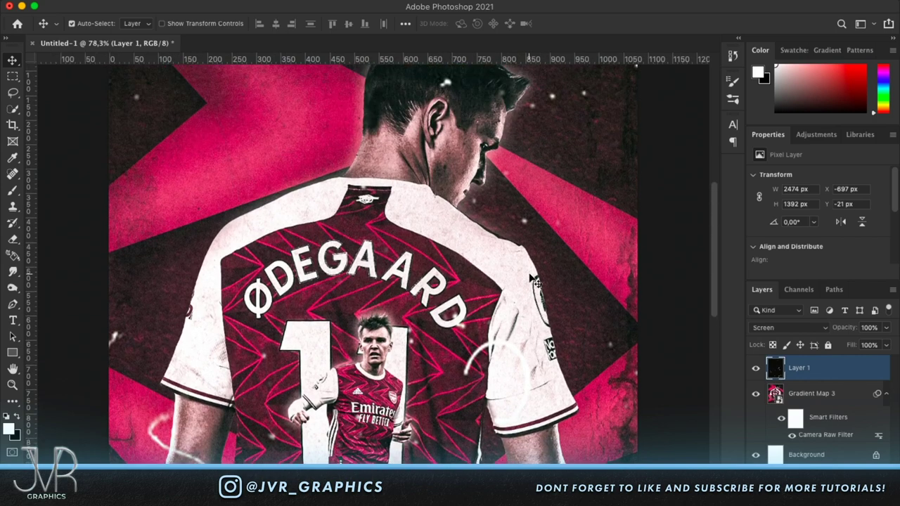
# - Deepen the film texture's blacks by setting the Levels black input to 12
pyautogui.hotkey('ctrl', 'l')
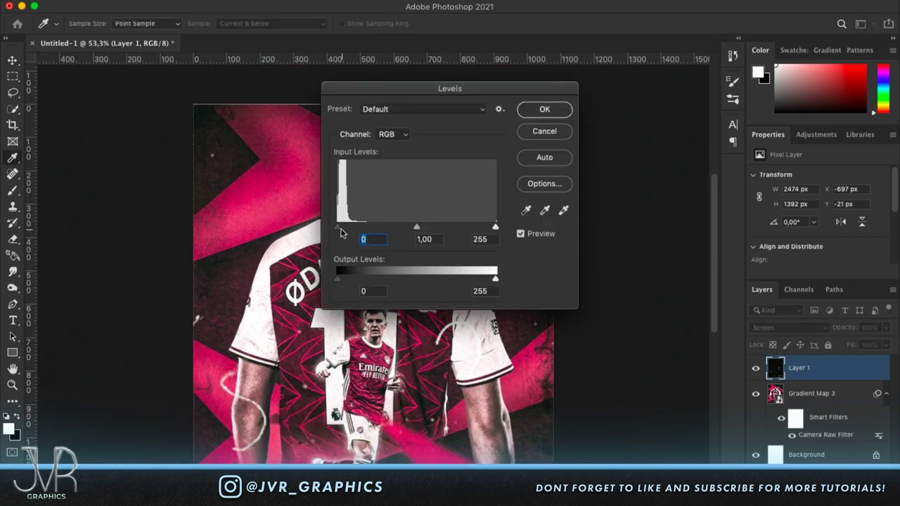
pyautogui.moveTo(338, 233); pyautogui.dragTo(345, 233)
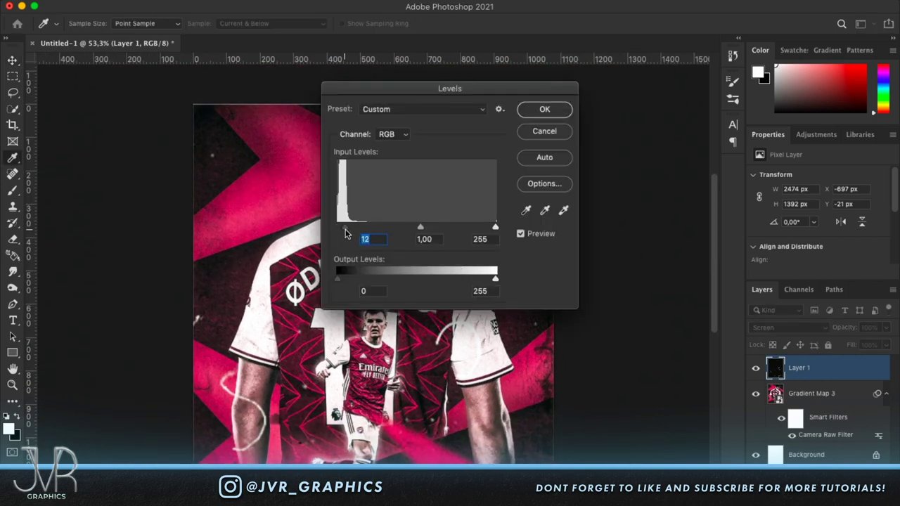
pyautogui.click(542, 110)
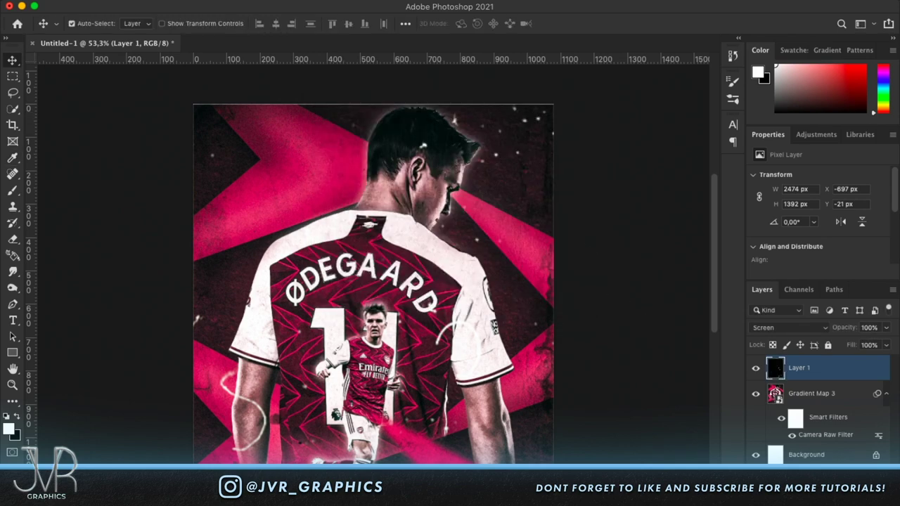
# - Add a mask to the film texture layer and paint it with a soft black brush at low flow to fade scratches over the player and lower-right corner
pyautogui.click(806, 498)
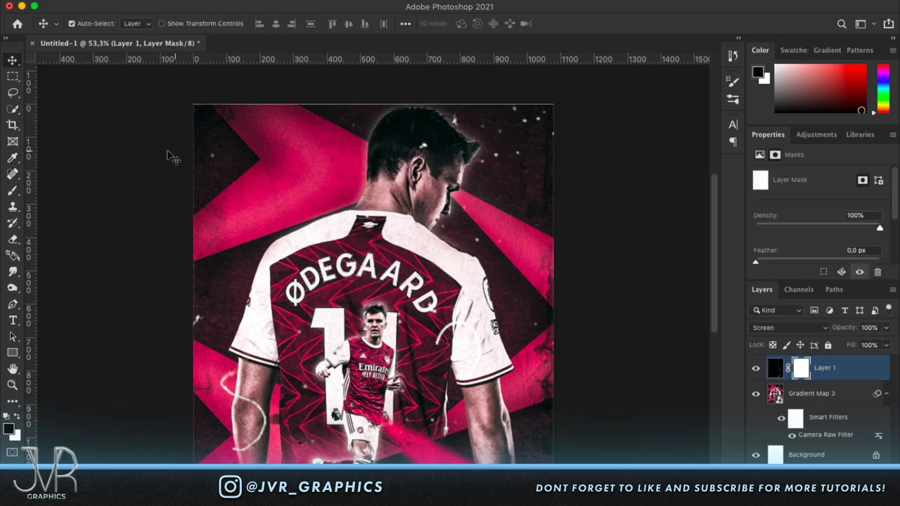
pyautogui.click(15, 193)
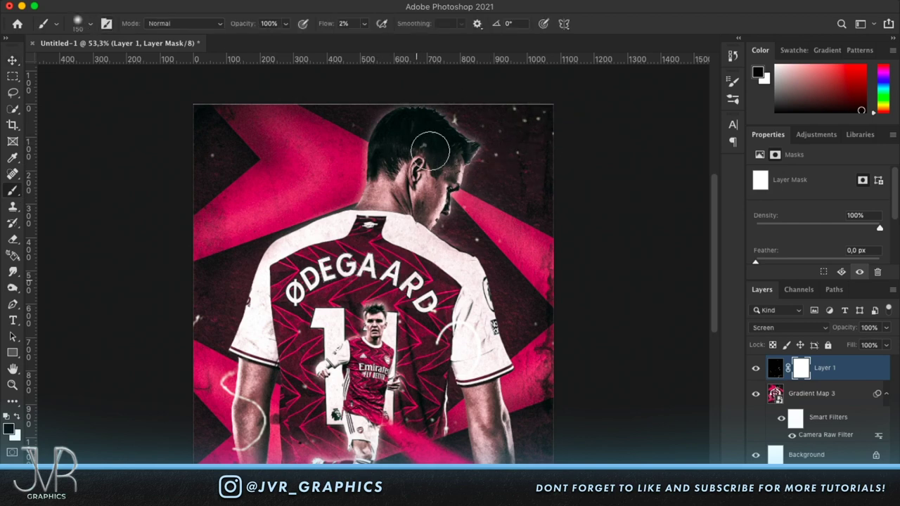
pyautogui.scroll(-2, 356, 339)
pyautogui.moveTo(310, 367); pyautogui.dragTo(333, 302)
pyautogui.scroll(-5, 340, 320)
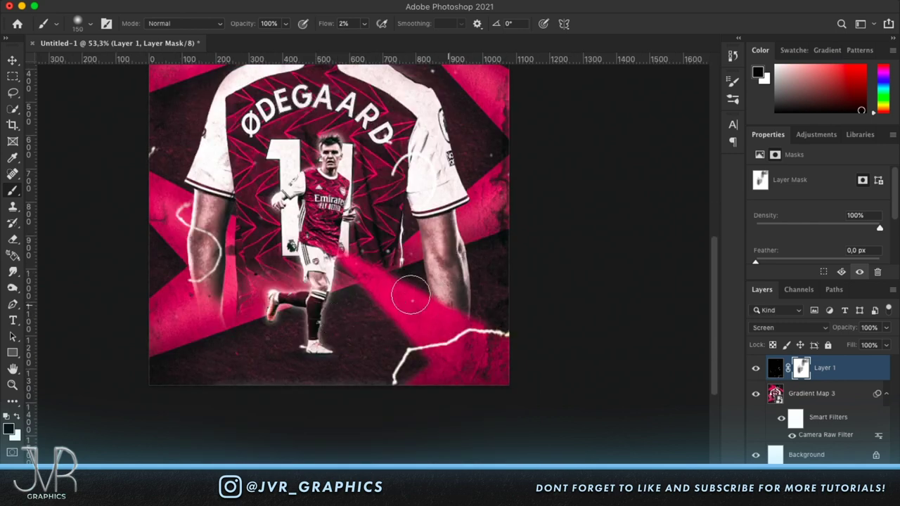
pyautogui.moveTo(412, 350)
pyautogui.mouseDown()
pyautogui.moveTo(467, 328)
pyautogui.moveTo(506, 336)
pyautogui.mouseUp()
pyautogui.moveTo(401, 347)
pyautogui.mouseDown()
pyautogui.moveTo(408, 406)
pyautogui.moveTo(417, 380)
pyautogui.moveTo(376, 376)
pyautogui.mouseUp()
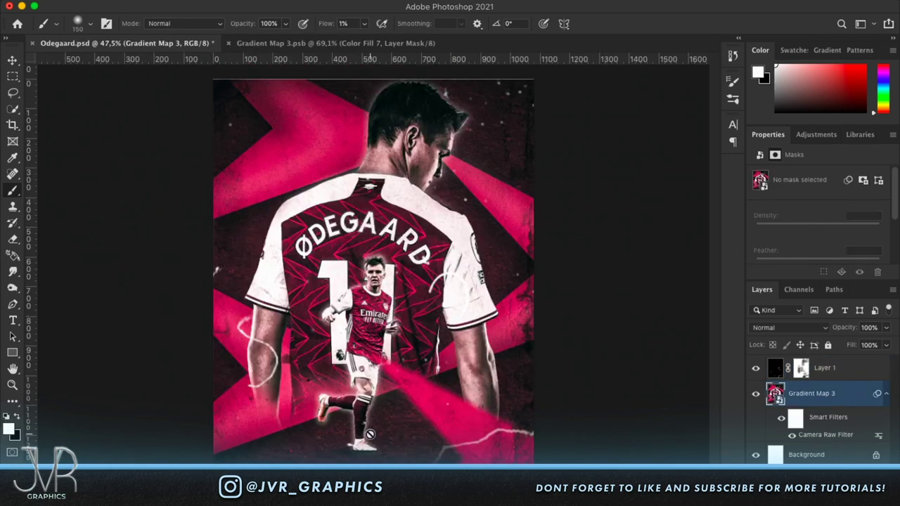
# - Open the contents of the Gradient Map 3 smart object from the Odegaard.psd poster
pyautogui.scroll(1, 370, 434)
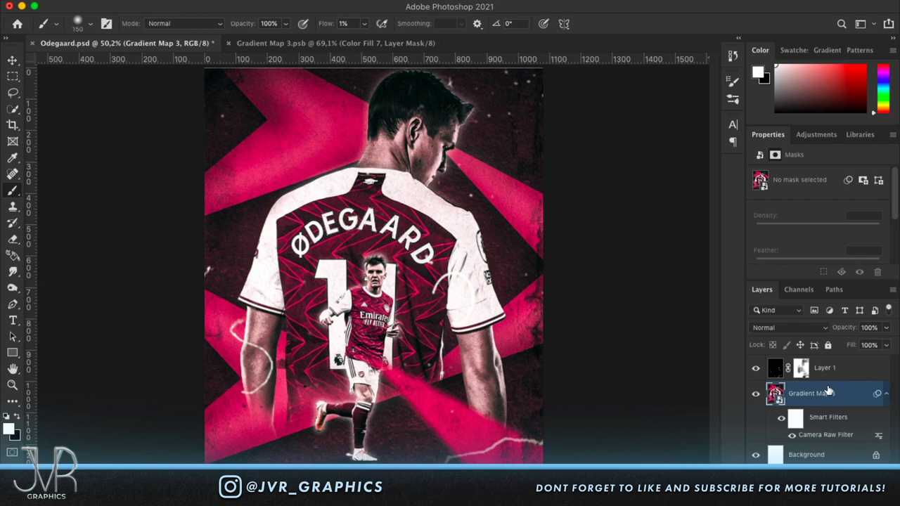
pyautogui.click(777, 395)
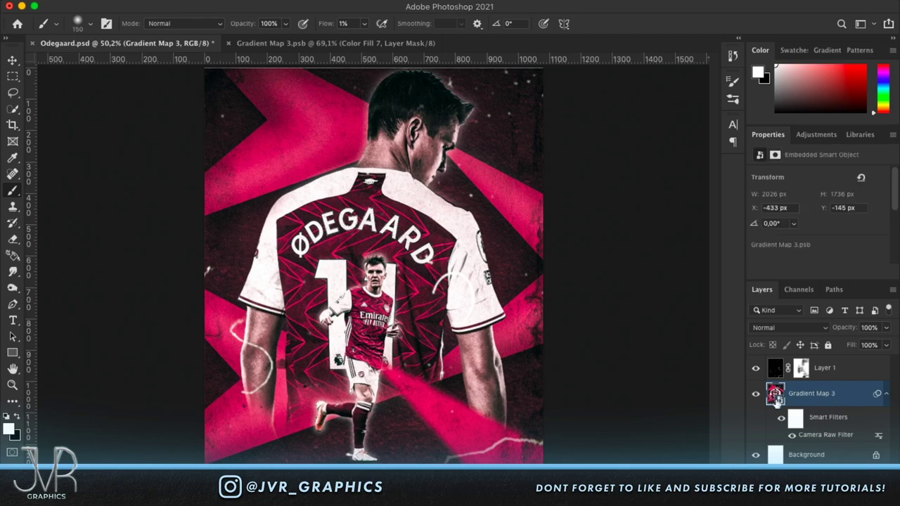
pyautogui.doubleClick(777, 395)
pyautogui.click(12, 61)
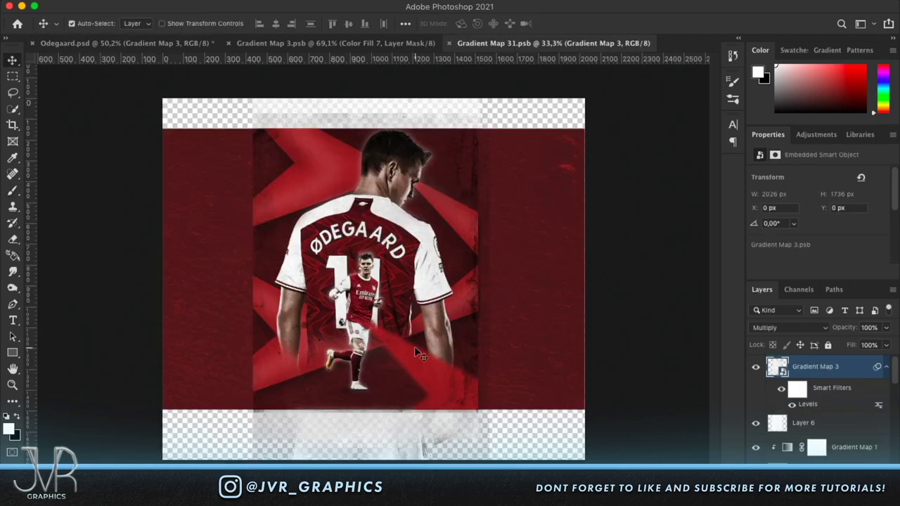
# - Paint black on the Color Fill 8 layer mask with a soft brush at 1% flow to soften the glow around the running player's legs
pyautogui.scroll(5, 414, 346)
pyautogui.scroll(-3, 836, 439)
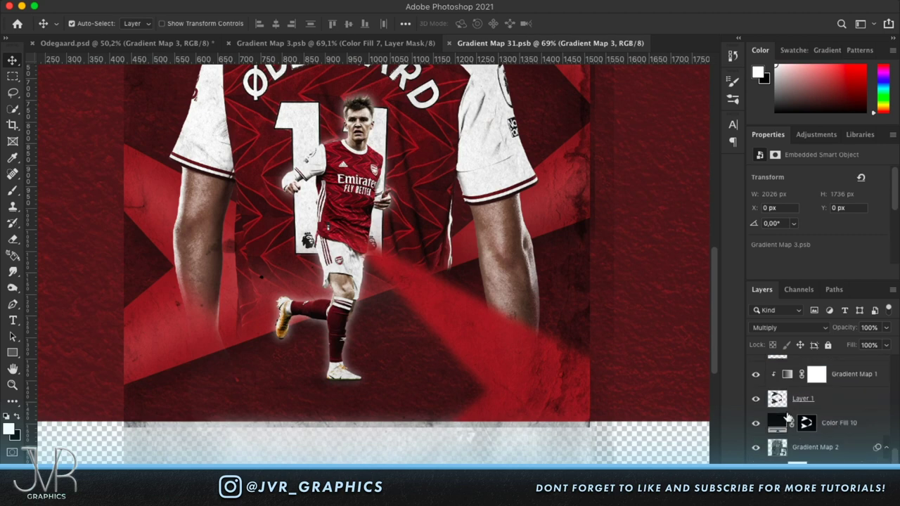
pyautogui.scroll(-2, 788, 417)
pyautogui.scroll(2, 517, 385)
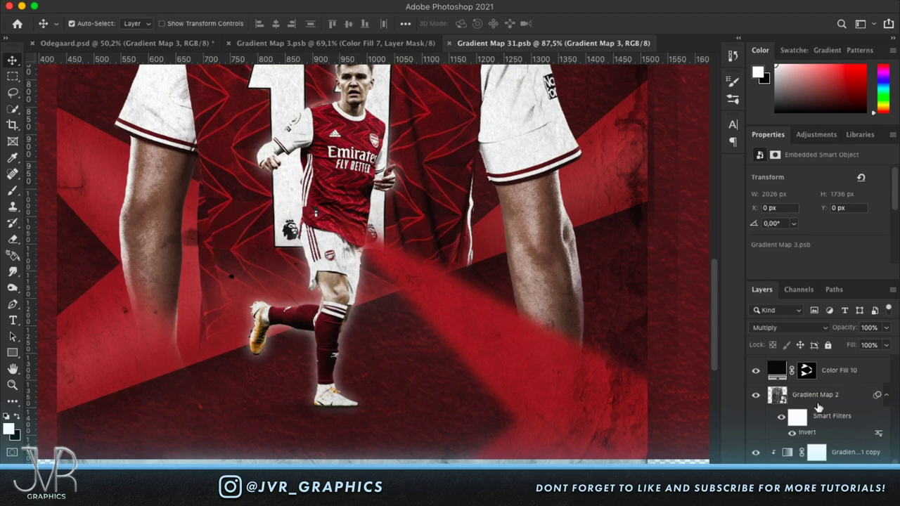
pyautogui.scroll(-8, 818, 408)
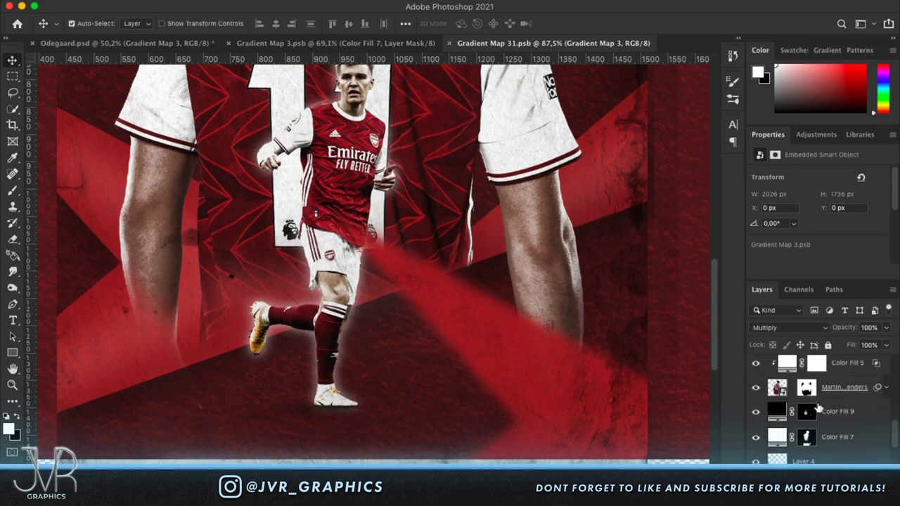
pyautogui.scroll(3, 818, 408)
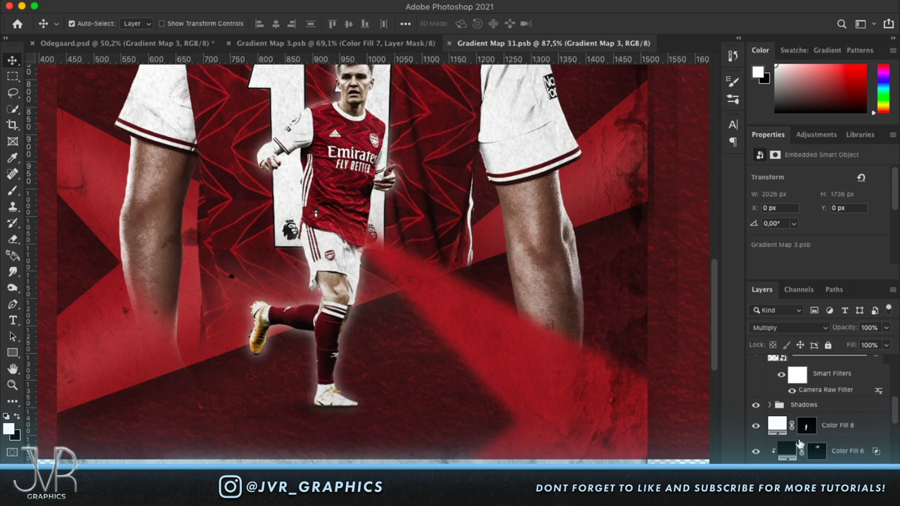
pyautogui.click(806, 427)
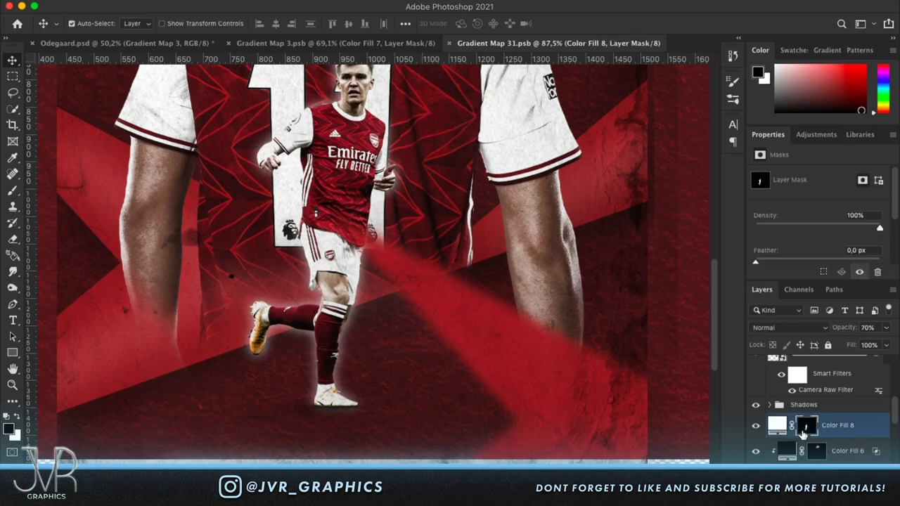
pyautogui.click(13, 191)
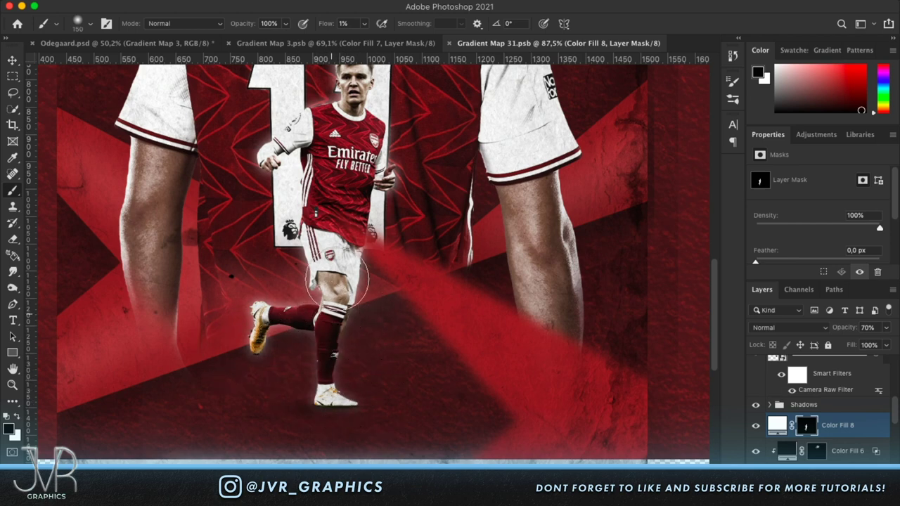
pyautogui.scroll(-2, 412, 261)
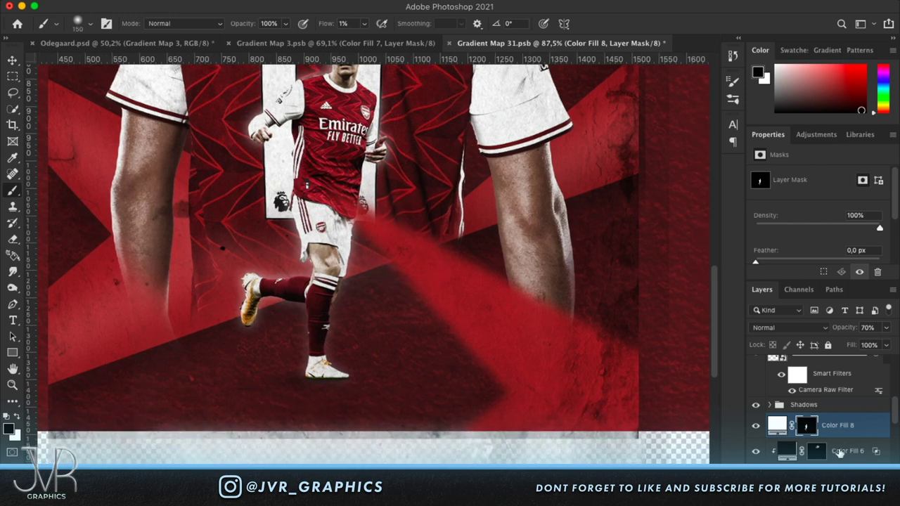
# - Check the full poster in Odegaard.psd, and return to the Gradient Map 31.psb document
pyautogui.scroll(-3, 827, 451)
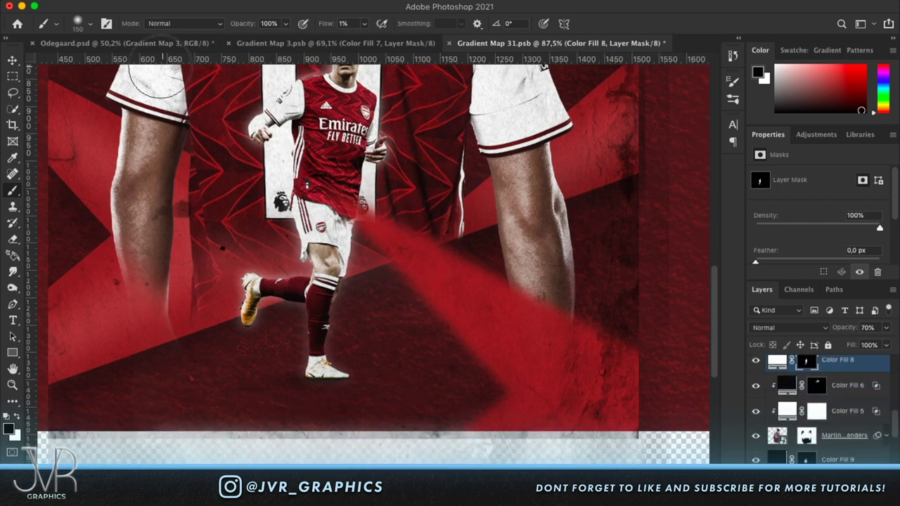
pyautogui.click(123, 43)
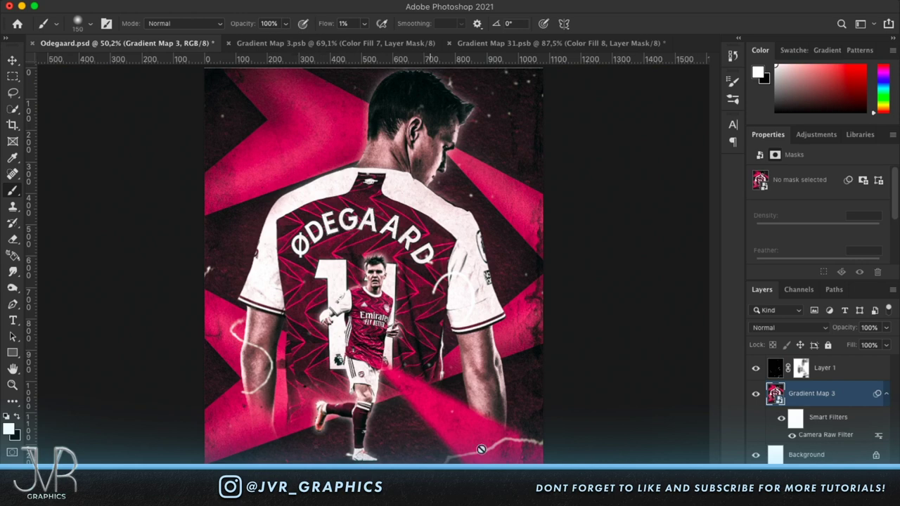
pyautogui.click(553, 45)
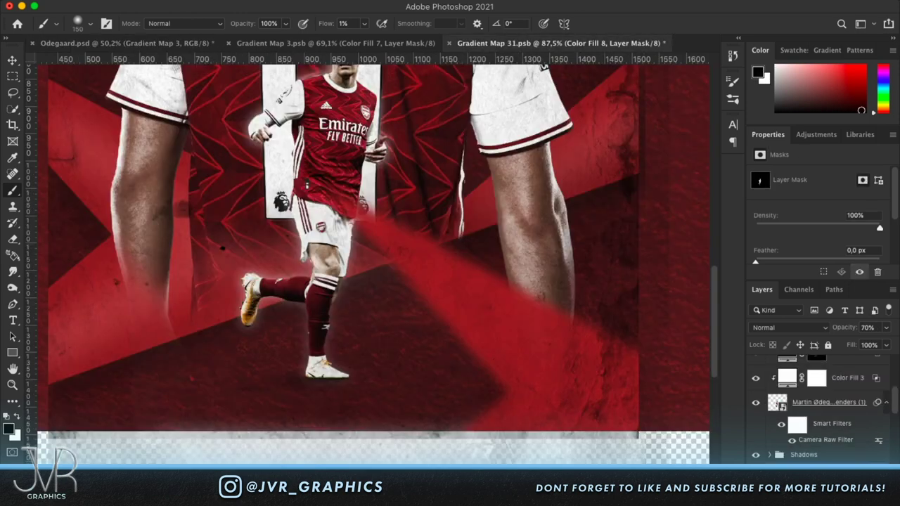
# - Select the Color Fill 7 layer mask and retouch the white glow behind the running player with a soft black brush at 1% flow
pyautogui.scroll(-10, 781, 413)
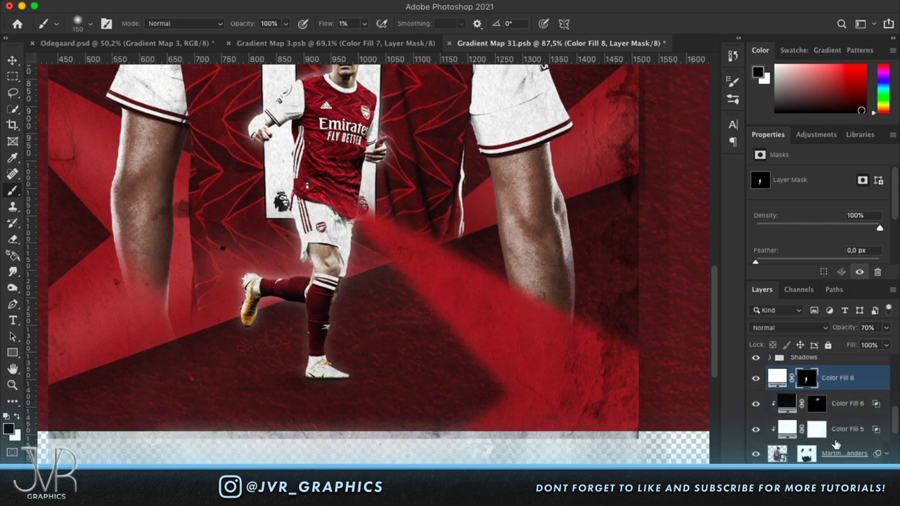
pyautogui.click(809, 403)
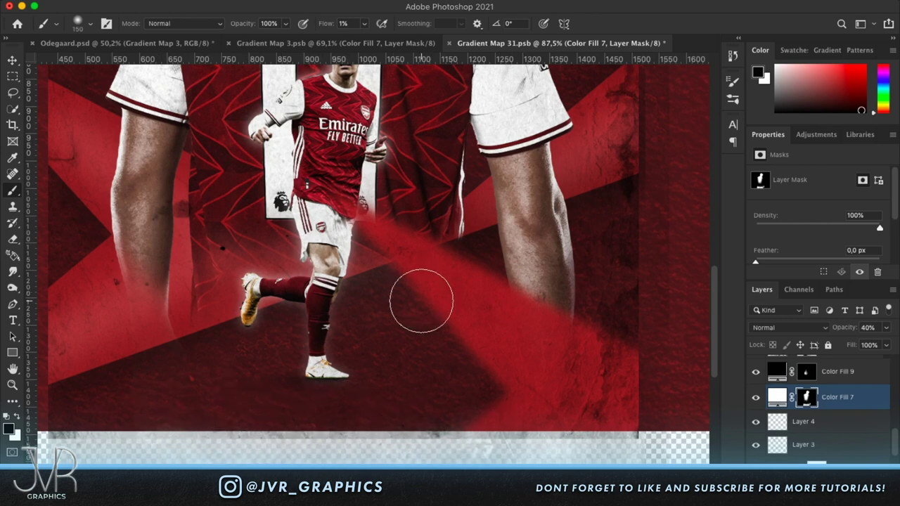
pyautogui.scroll(-3, 421, 301)
pyautogui.scroll(4, 421, 301)
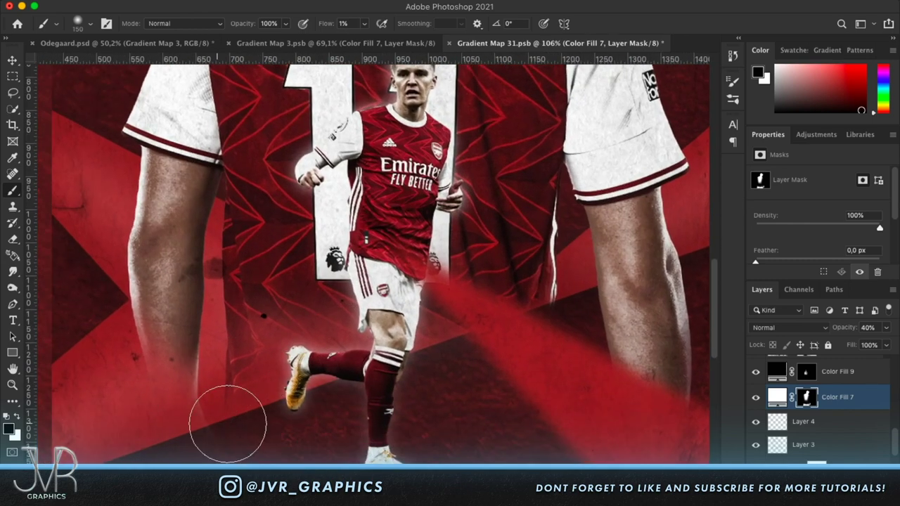
pyautogui.scroll(-2, 182, 377)
pyautogui.hscroll(-3, 182, 376)
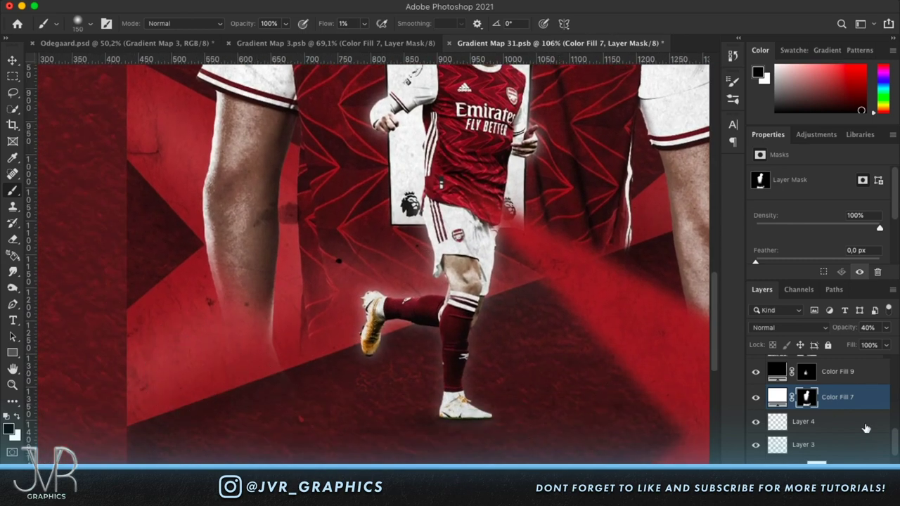
pyautogui.scroll(2, 866, 428)
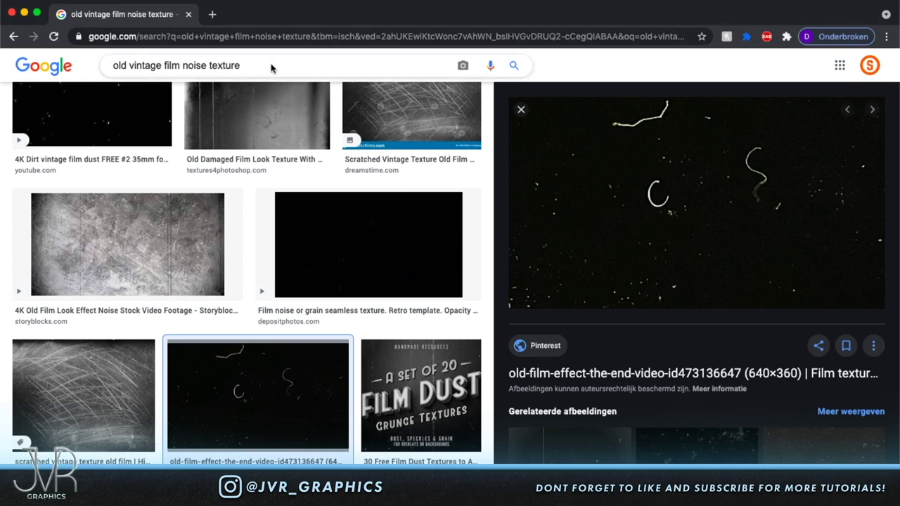
# - Switch to Chrome, search Google Images for "dust texture" and browse the results
pyautogui.moveTo(272, 67); pyautogui.dragTo(85, 64)
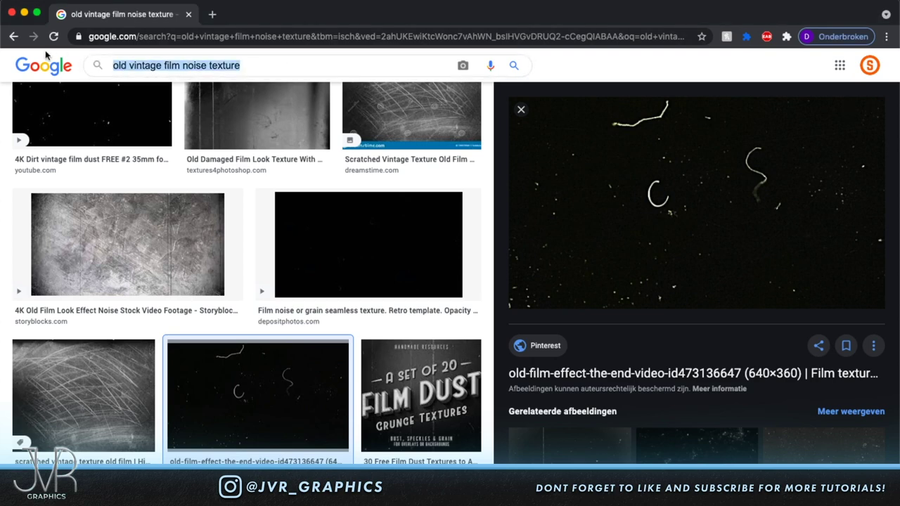
pyautogui.write('dust textu')
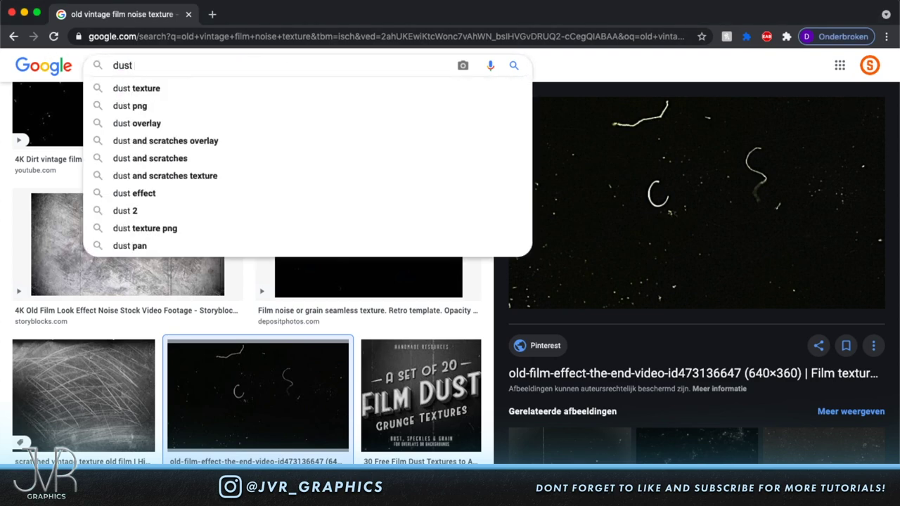
pyautogui.write('re')
pyautogui.press('Return')
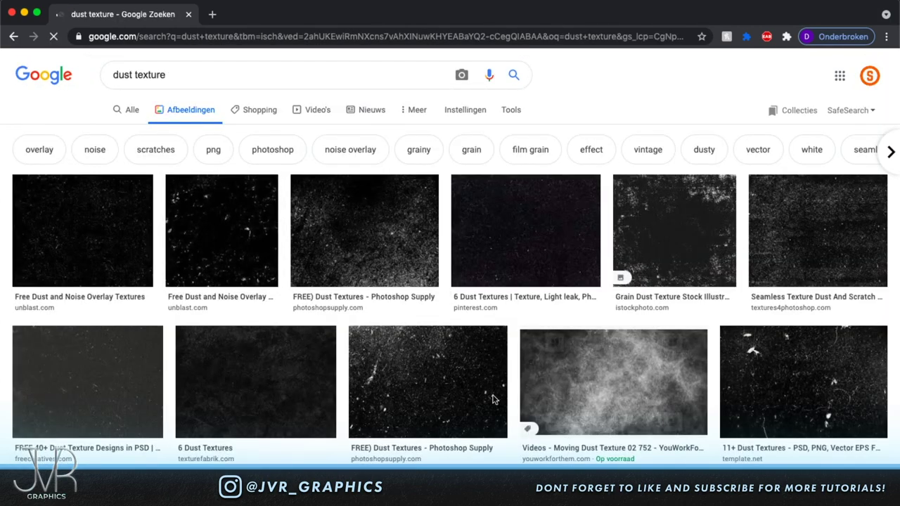
pyautogui.scroll(-3, 485, 380)
pyautogui.scroll(-8, 494, 401)
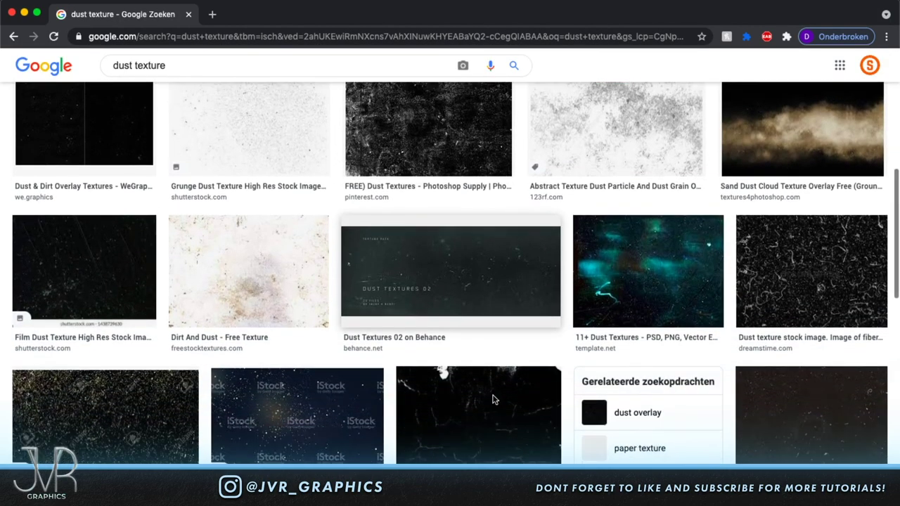
pyautogui.scroll(-10, 317, 266)
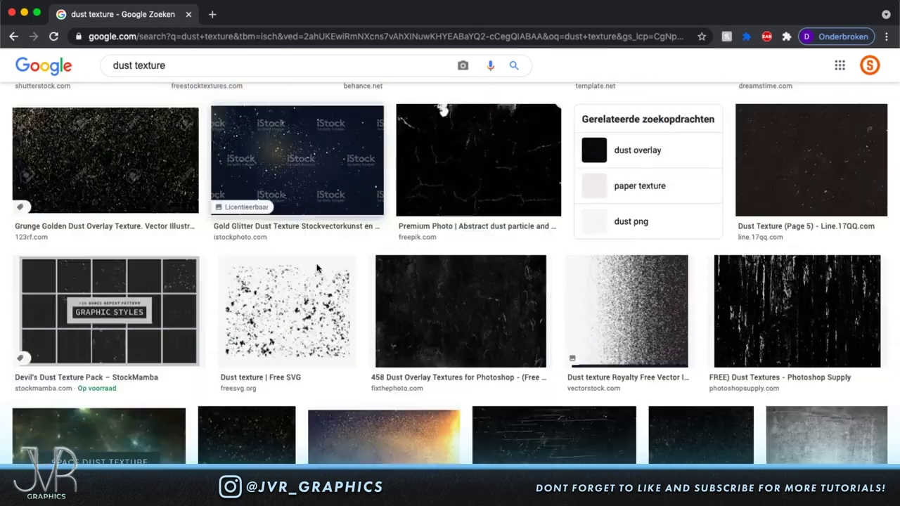
pyautogui.scroll(-5, 316, 266)
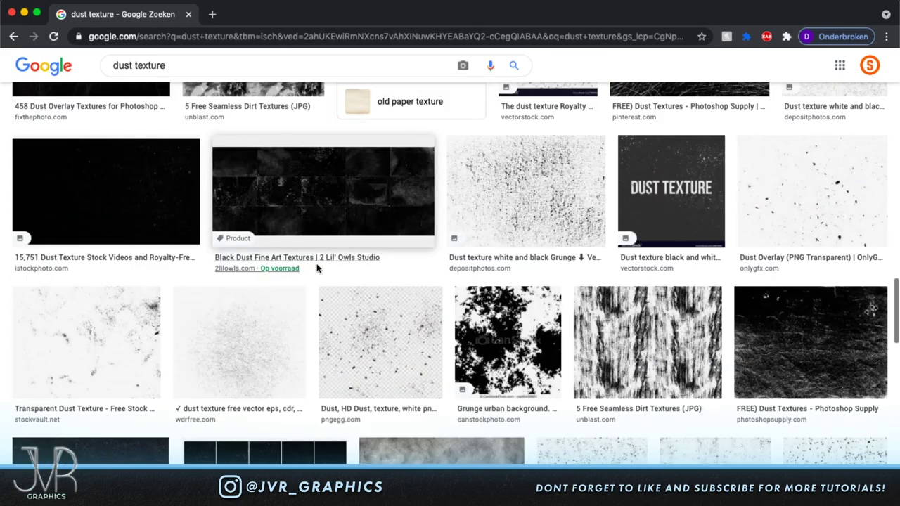
pyautogui.scroll(20, 318, 253)
pyautogui.scroll(1, 318, 253)
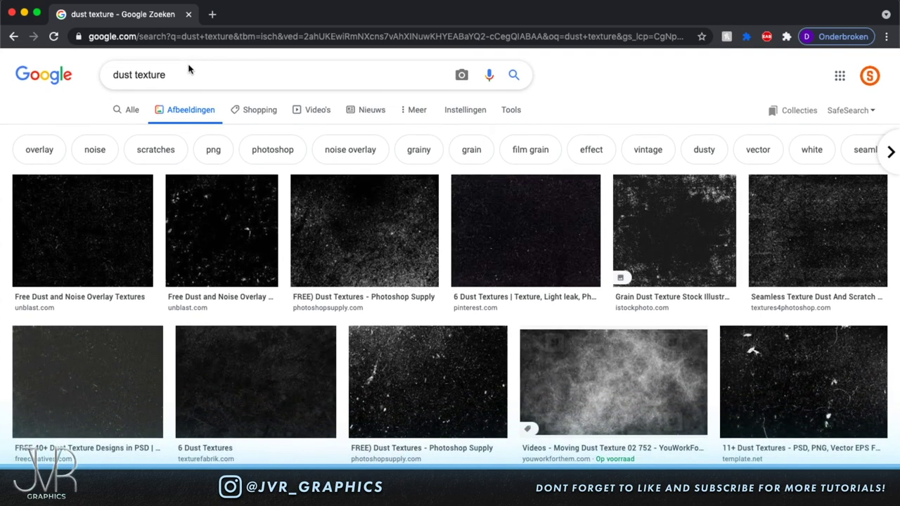
# - Search Google Images for "mist texture" and copy the 426 × 240 Pinterest image of fog and mist on a black background
pyautogui.moveTo(134, 78); pyautogui.dragTo(69, 79)
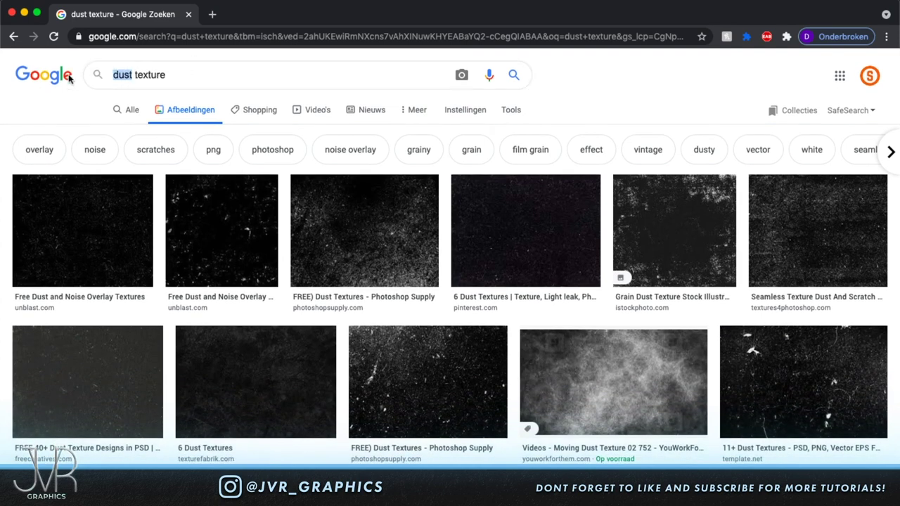
pyautogui.write('mist')
pyautogui.press('Return')
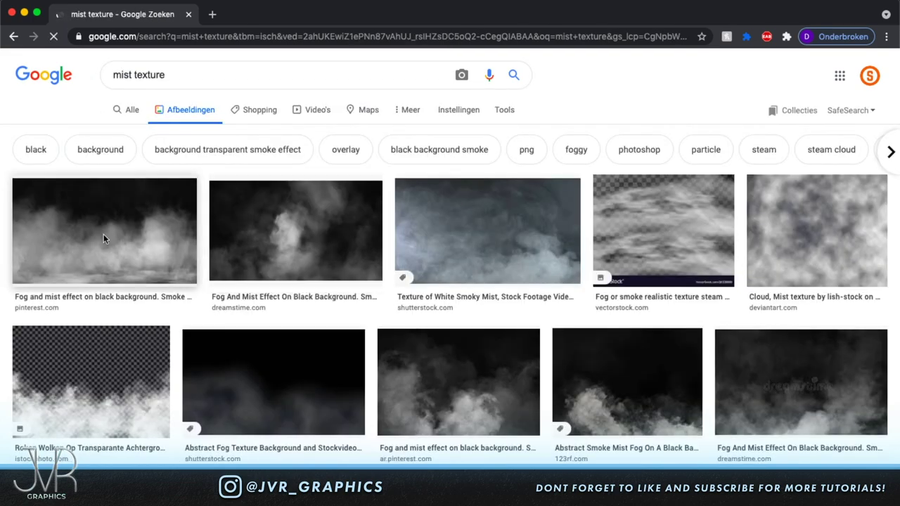
pyautogui.click(104, 237)
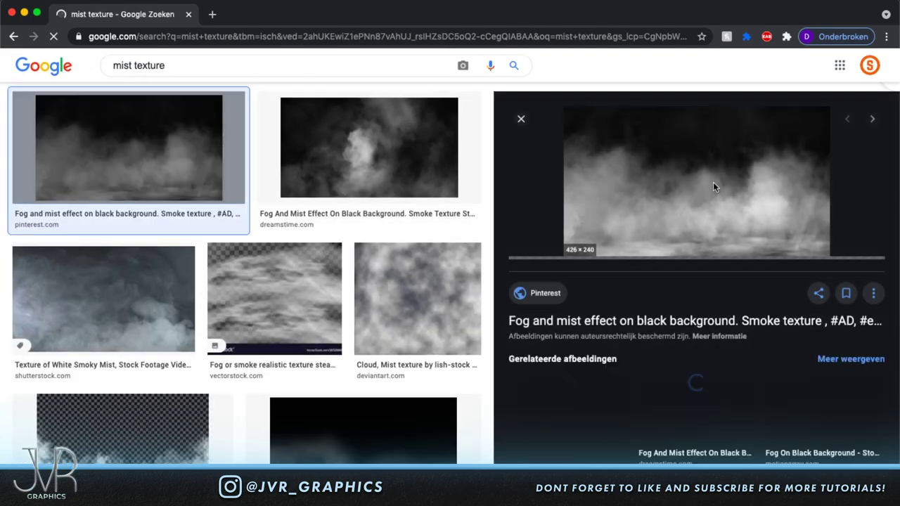
pyautogui.rightClick(713, 181)
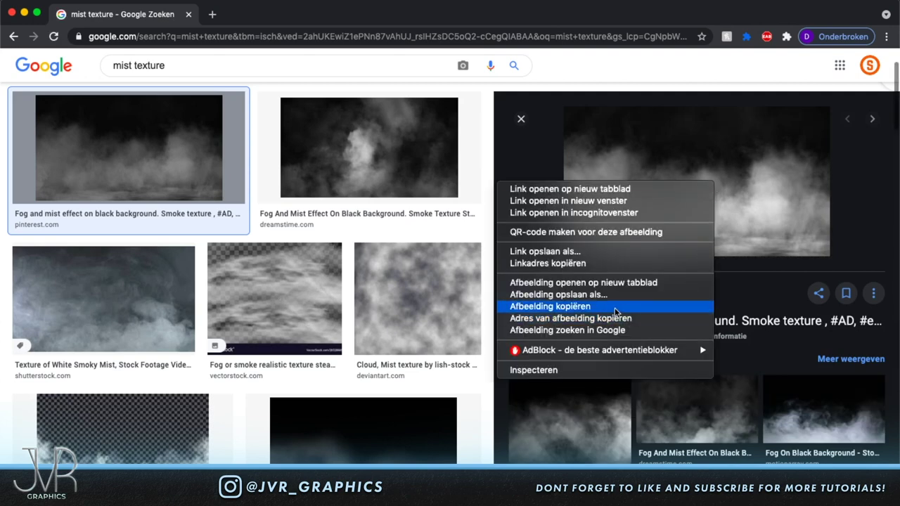
pyautogui.click(550, 306)
# - Switch to Photoshop and paste the copied mist image into Gradient Map 31.psb directly above the Color Fill 6 layer
pyautogui.press('super+Tab')
pyautogui.scroll(-6, 815, 459)
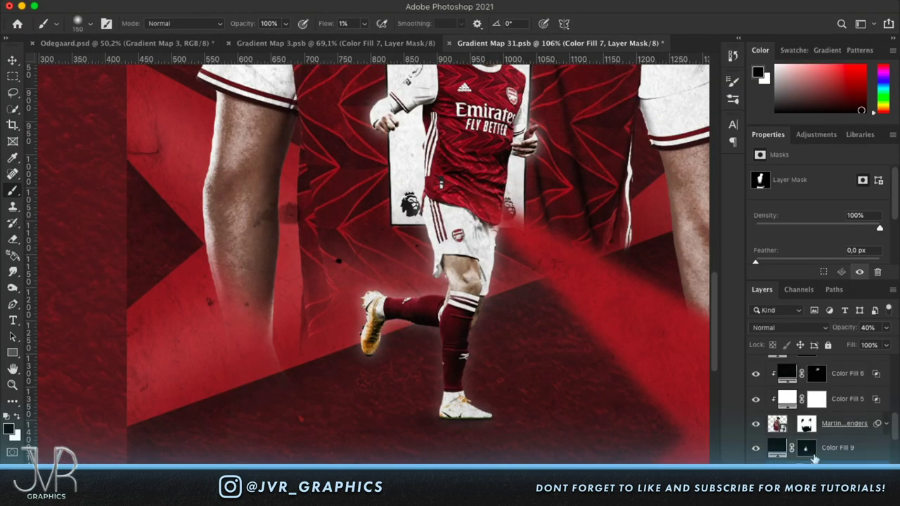
pyautogui.scroll(-3, 814, 459)
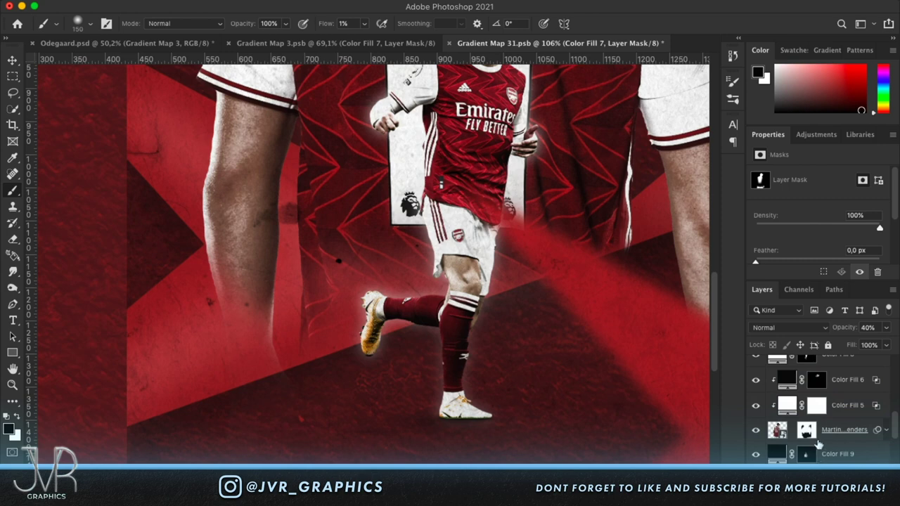
pyautogui.scroll(4, 818, 443)
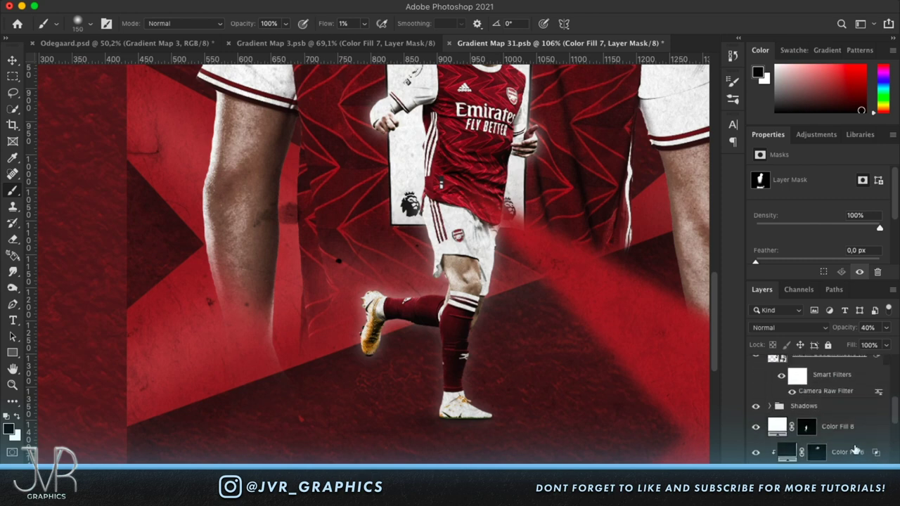
pyautogui.click(857, 451)
pyautogui.press('super+v')
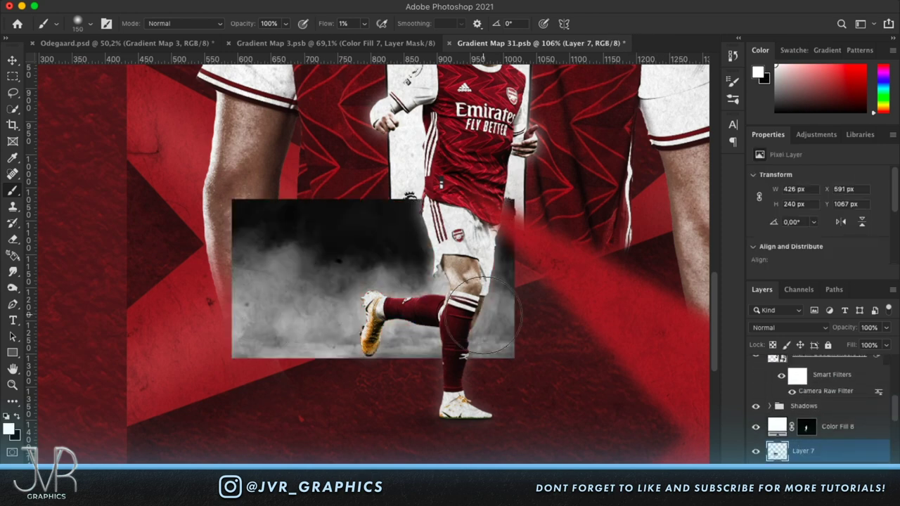
# - Scale the mist layer to about 253%, position it across the poster's lower part and set its blend mode to Screen
pyautogui.scroll(-5, 484, 316)
pyautogui.hotkey('ctrl', 't')
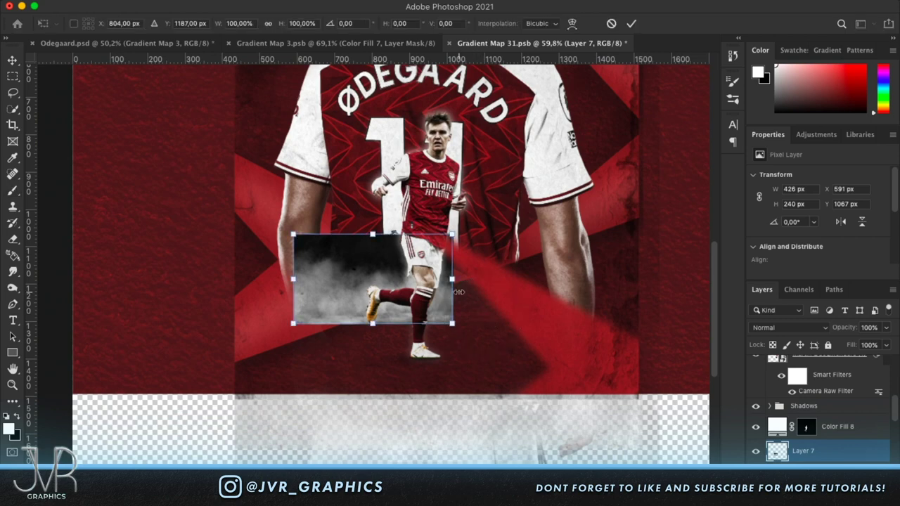
pyautogui.moveTo(454, 281)
pyautogui.mouseDown()
pyautogui.moveTo(595, 259)
pyautogui.moveTo(703, 274)
pyautogui.mouseUp()
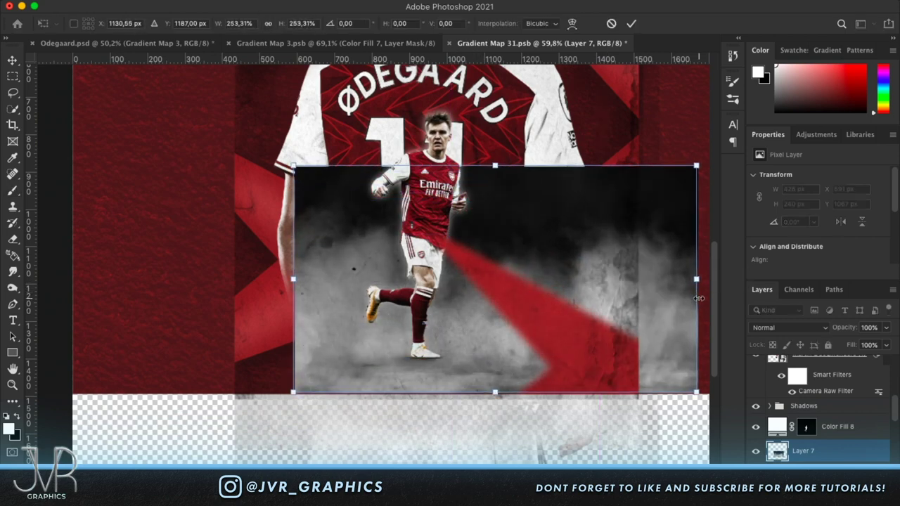
pyautogui.press('Return')
pyautogui.press('b')
pyautogui.click(781, 330)
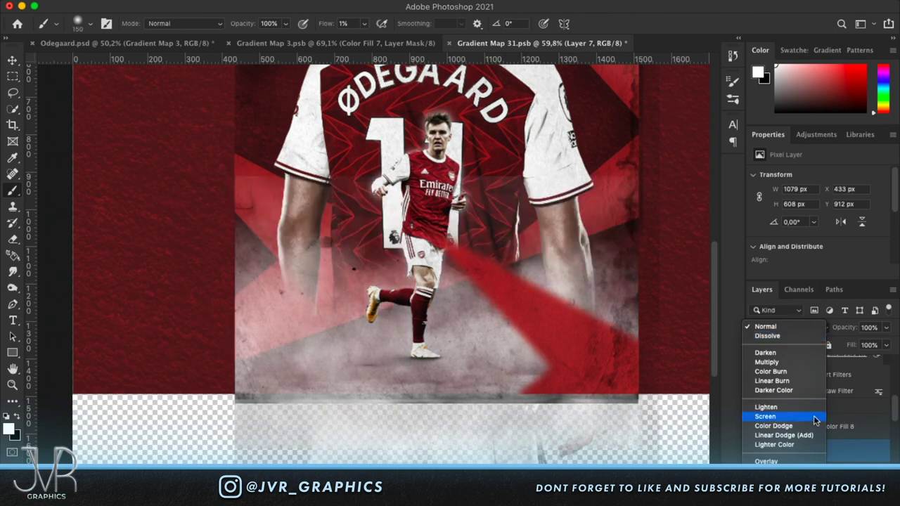
pyautogui.click(814, 415)
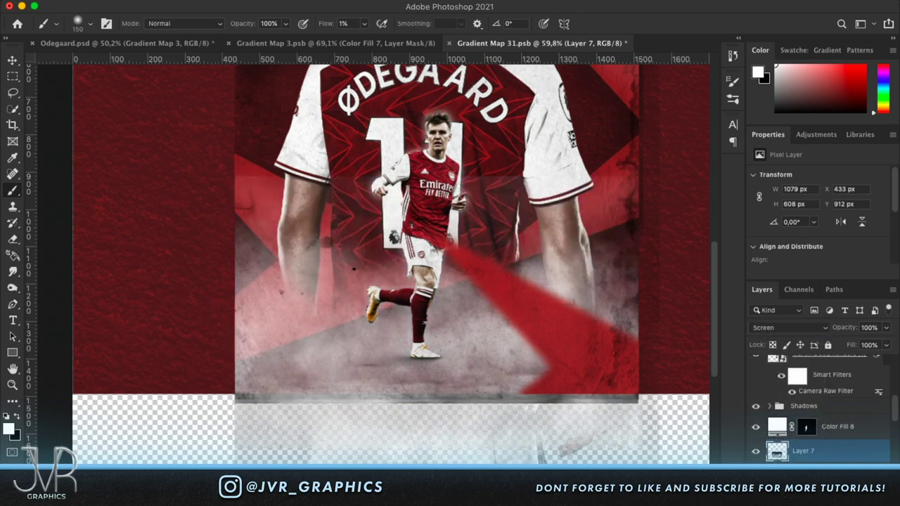
# - Rotate the mist on Layer 7 about 6° counterclockwise
pyautogui.hotkey('ctrl', 't')
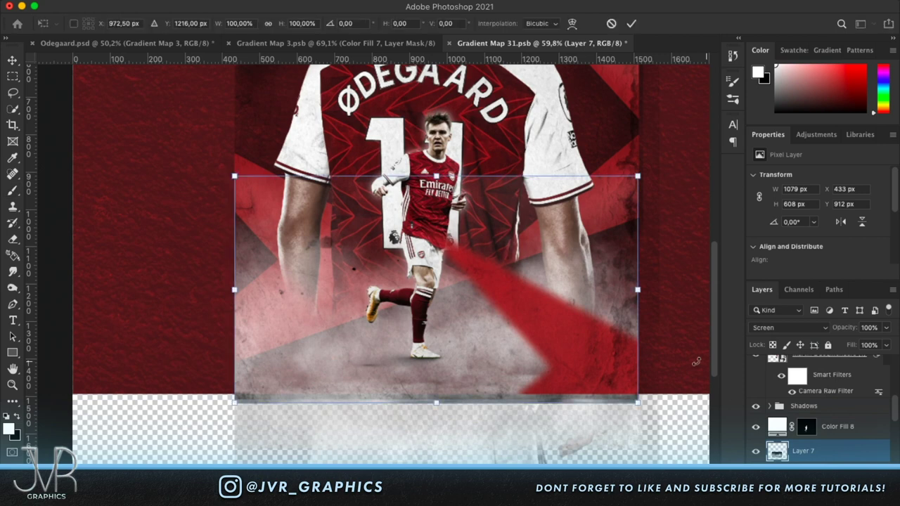
pyautogui.moveTo(671, 340)
pyautogui.mouseDown()
pyautogui.moveTo(683, 301)
pyautogui.moveTo(669, 305)
pyautogui.mouseUp()
pyautogui.press('Return')
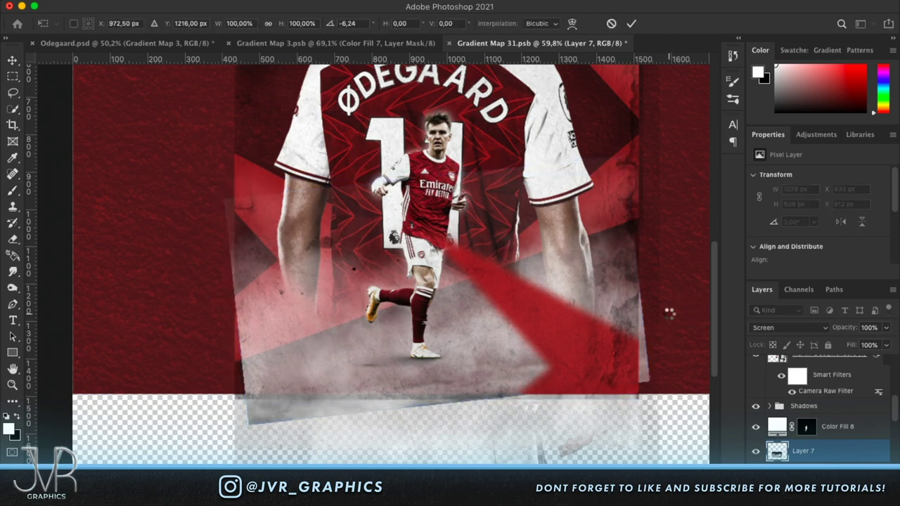
pyautogui.press('b')
# - Load Layer 1's outline as a selection, invert it and mask Layer 7 so the mist covers only the light red shapes
pyautogui.scroll(-5, 849, 426)
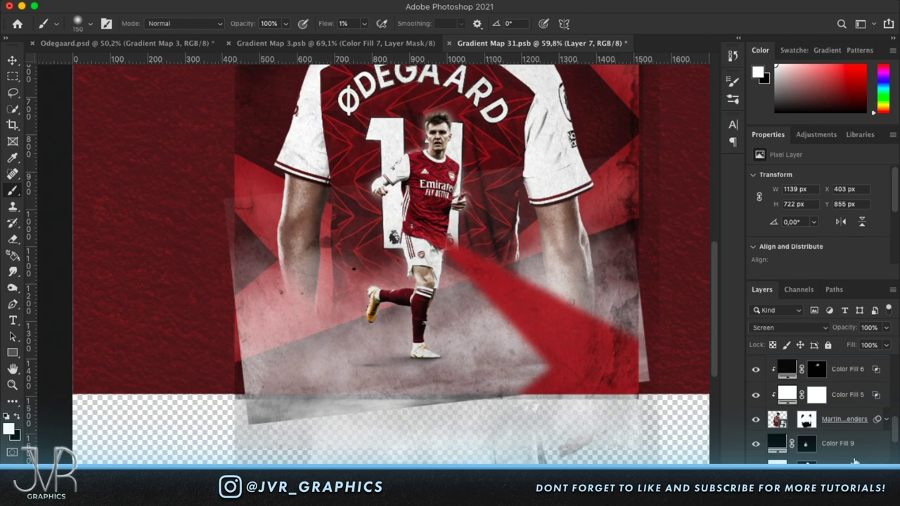
pyautogui.scroll(-5, 855, 461)
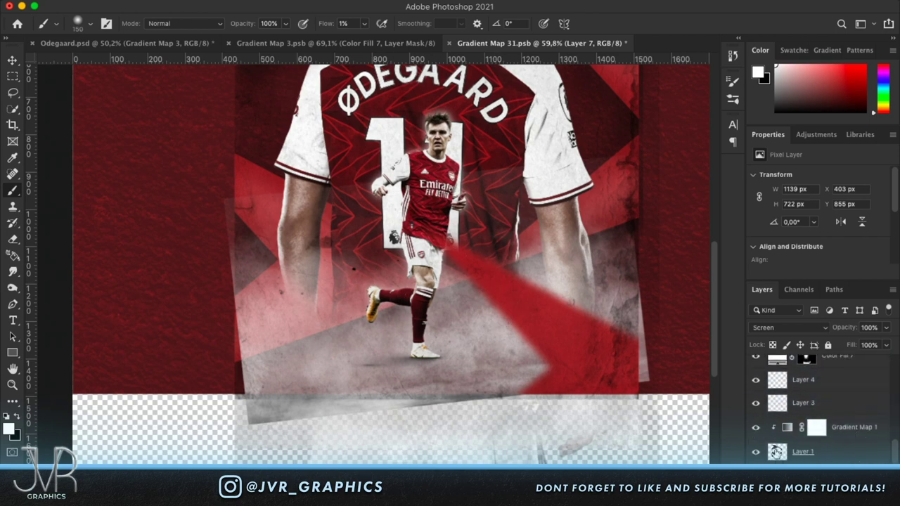
pyautogui.keyDown('super'); pyautogui.click(777, 453); pyautogui.keyUp('super')
pyautogui.scroll(5, 843, 439)
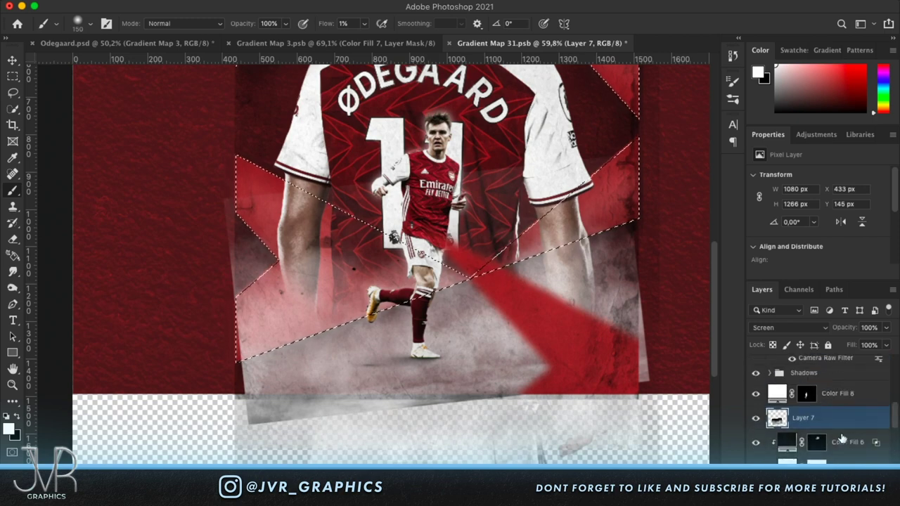
pyautogui.press('shift+super+i')
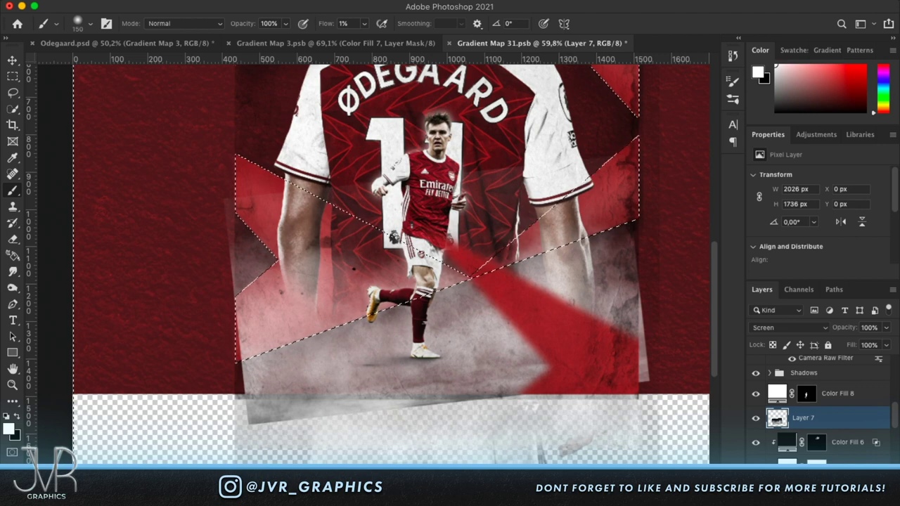
pyautogui.click(805, 498)
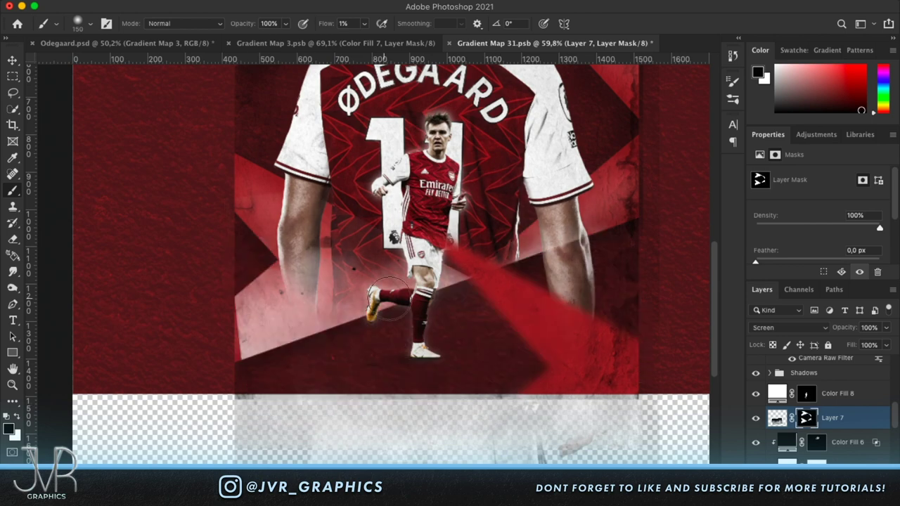
# - Try to extend the mist at its lower-left edge by painting white on the Layer 7 mask at 17% flow
pyautogui.scroll(3, 339, 224)
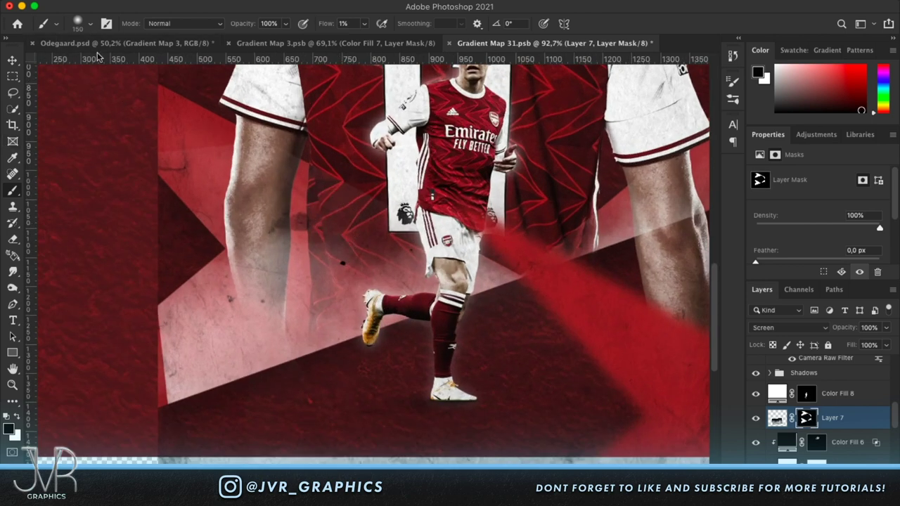
pyautogui.click(93, 21)
pyautogui.click(93, 21)
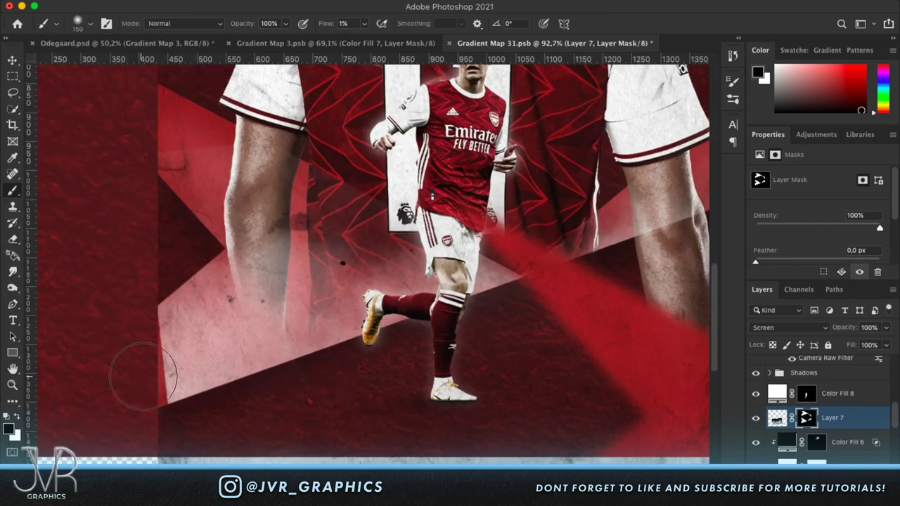
pyautogui.press('x')
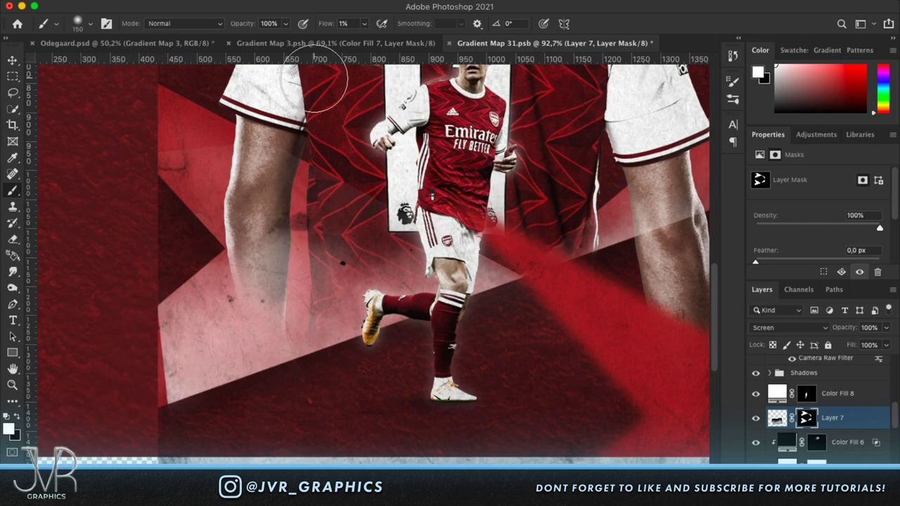
pyautogui.moveTo(135, 364)
pyautogui.mouseDown()
pyautogui.moveTo(172, 327)
pyautogui.moveTo(148, 349)
pyautogui.moveTo(148, 341)
pyautogui.moveTo(115, 347)
pyautogui.mouseUp()
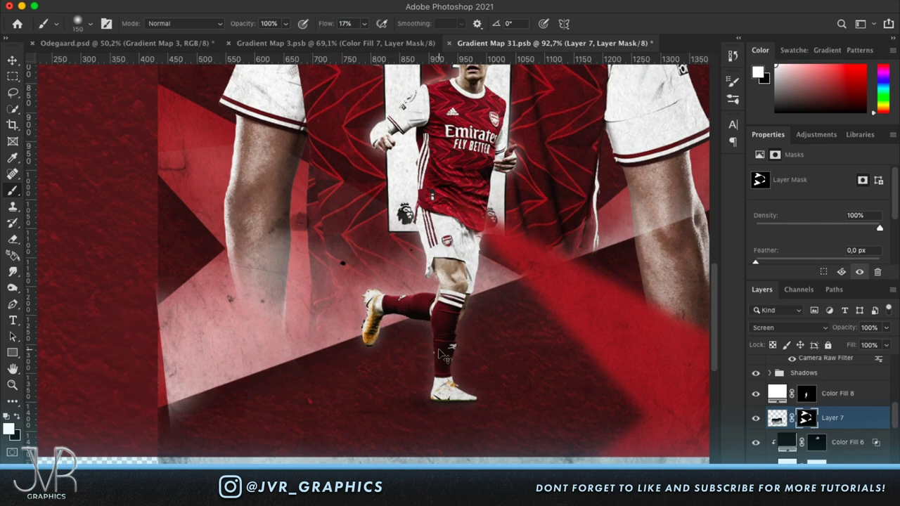
# - Enlarge the mist layer to about 103% and shift it so it extends past the poster's left edge
pyautogui.hotkey('ctrl', 't')
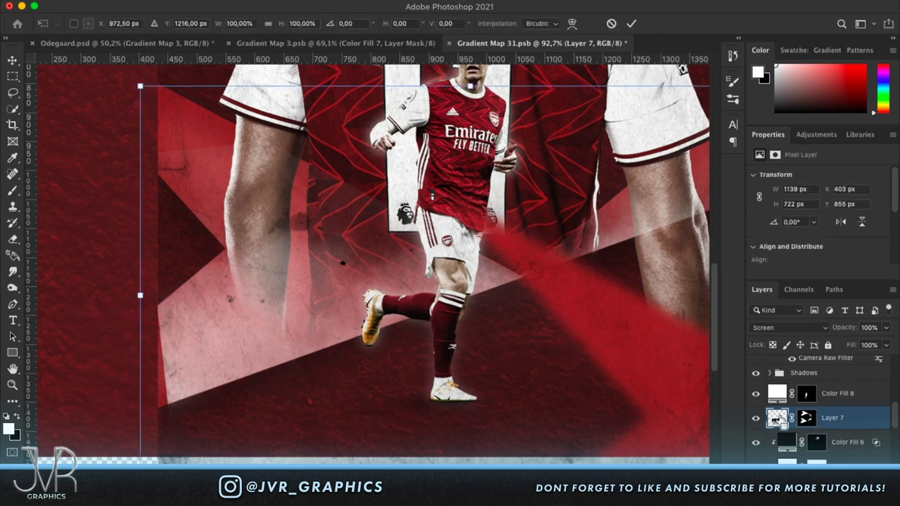
pyautogui.moveTo(139, 294); pyautogui.dragTo(120, 294)
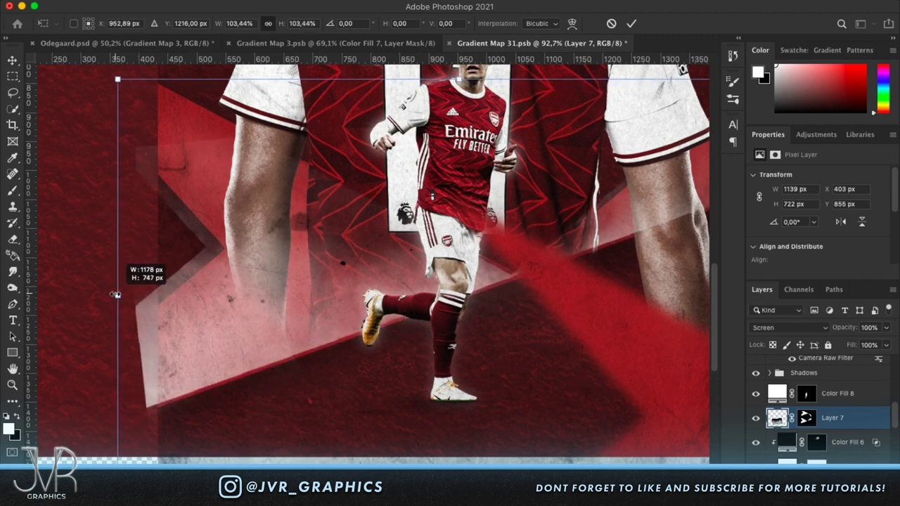
pyautogui.moveTo(192, 331); pyautogui.dragTo(202, 337)
pyautogui.press('Return')
pyautogui.press('b')
# - Paint white on the Layer 7 mask at 17% flow to reveal mist in the dark gap along the left shapes
pyautogui.moveTo(200, 224)
pyautogui.mouseDown()
pyautogui.moveTo(250, 218)
pyautogui.moveTo(173, 232)
pyautogui.moveTo(190, 254)
pyautogui.mouseUp()
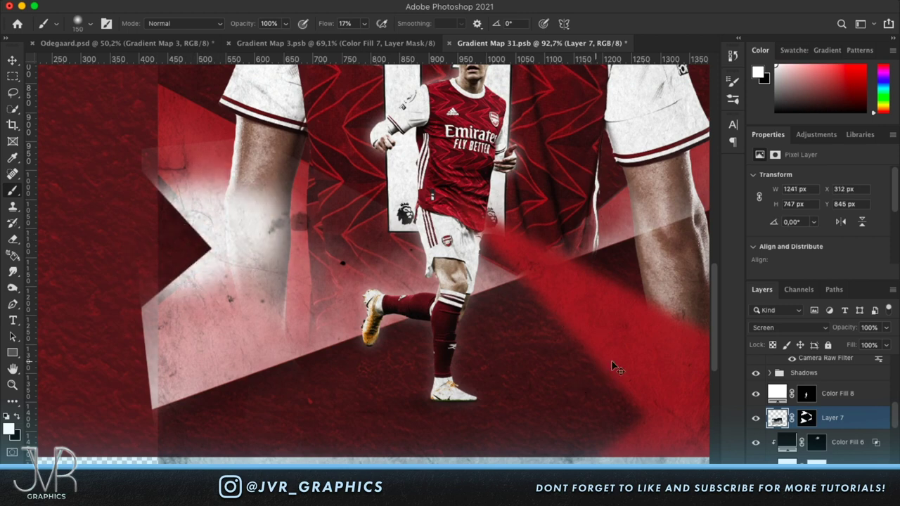
pyautogui.hotkey('ctrl', 'z')
pyautogui.click(807, 419)
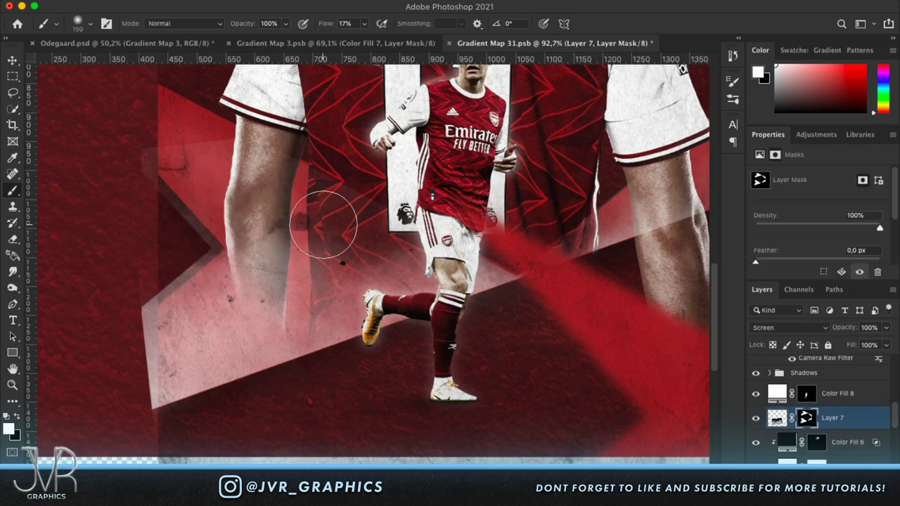
pyautogui.moveTo(201, 241)
pyautogui.mouseDown()
pyautogui.moveTo(202, 261)
pyautogui.moveTo(212, 219)
pyautogui.moveTo(191, 216)
pyautogui.moveTo(201, 215)
pyautogui.mouseUp()
pyautogui.press('x')
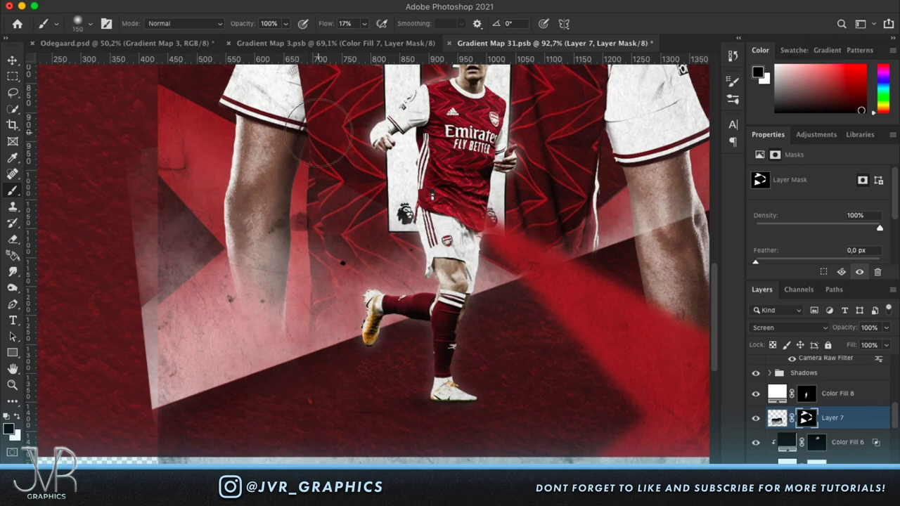
pyautogui.press('x')
# - Retouch the Layer 7 mask with white and black at 17% flow beside the shirt, hiding the mist over the right forearm
pyautogui.moveTo(538, 201)
pyautogui.mouseDown()
pyautogui.moveTo(471, 227)
pyautogui.moveTo(470, 241)
pyautogui.moveTo(539, 216)
pyautogui.mouseUp()
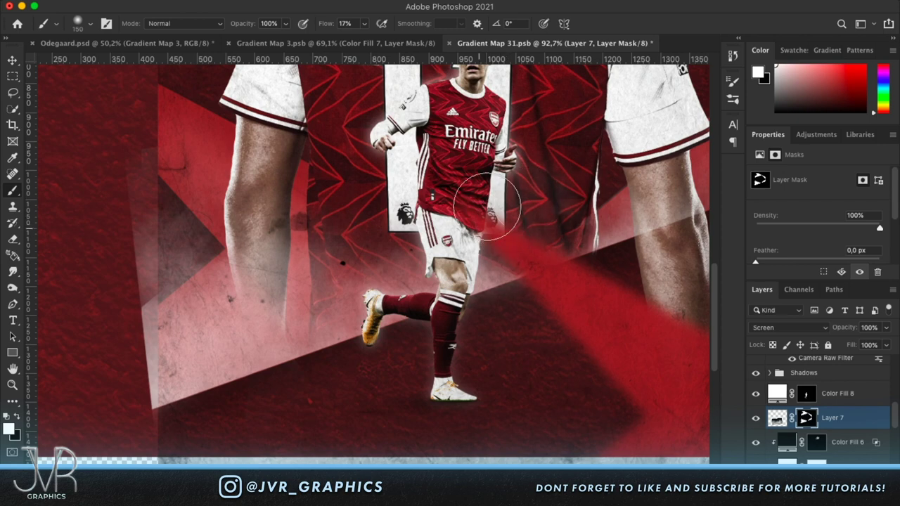
pyautogui.moveTo(572, 179); pyautogui.dragTo(616, 154)
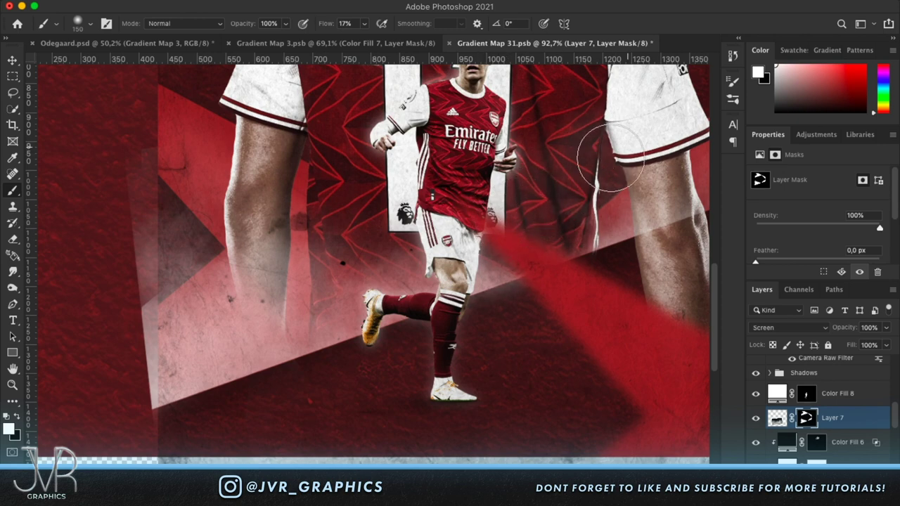
pyautogui.hscroll(5, 609, 151)
pyautogui.scroll(3, 609, 152)
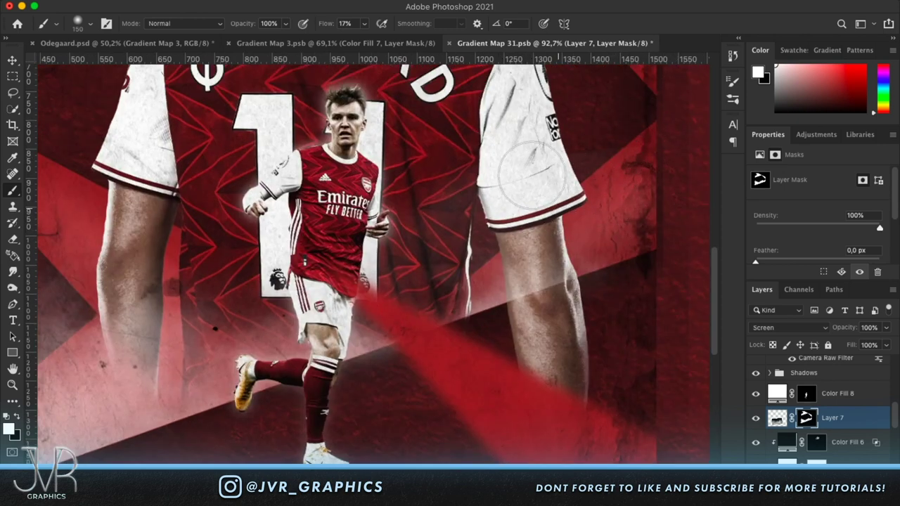
pyautogui.press('x')
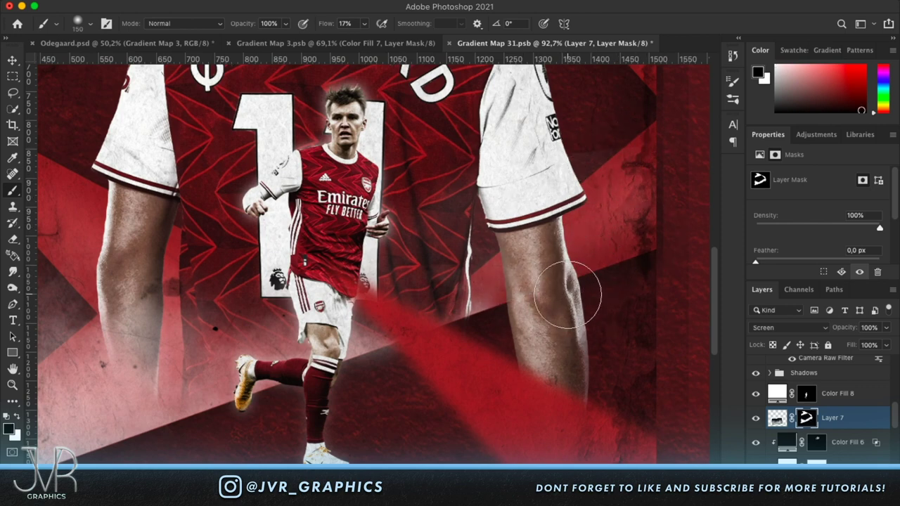
# - Review the misted artwork as a whole, check the poster in Odegaard.psd and return to Gradient Map 31.psb
pyautogui.hscroll(-3, 157, 318)
pyautogui.scroll(-5, 303, 328)
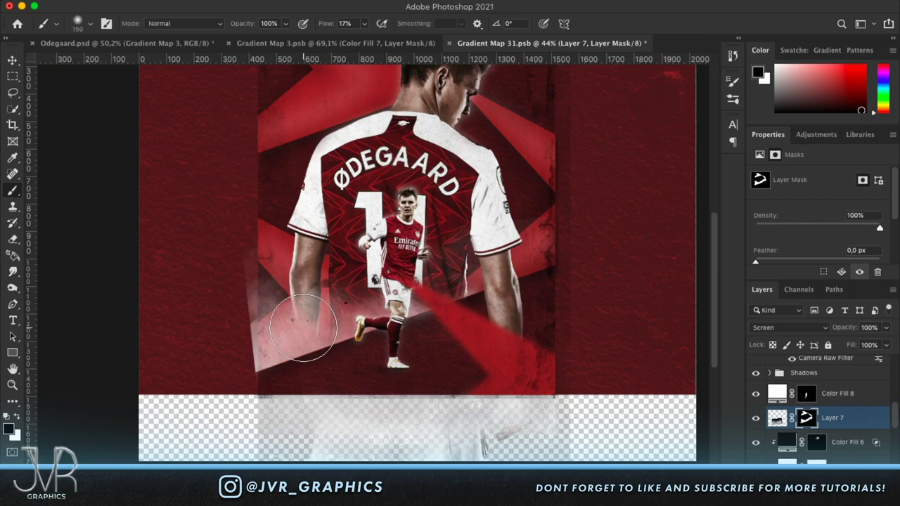
pyautogui.scroll(3, 302, 328)
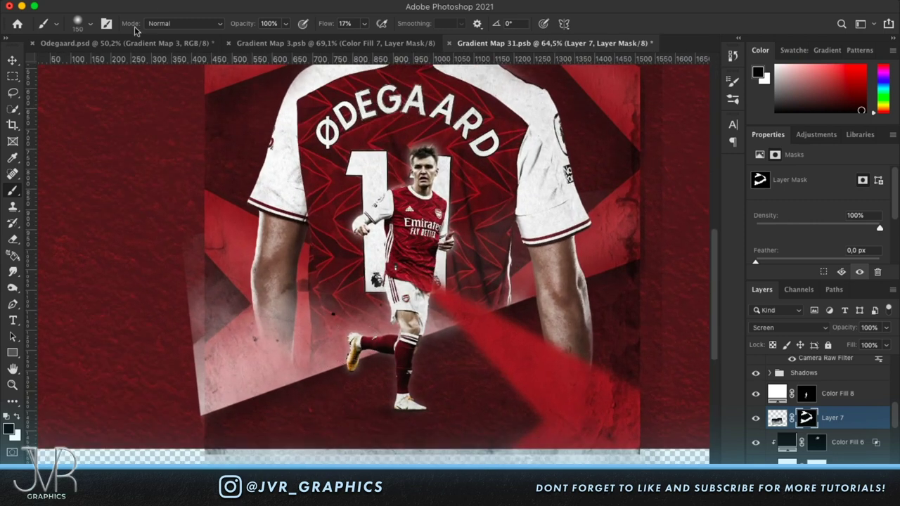
pyautogui.click(125, 43)
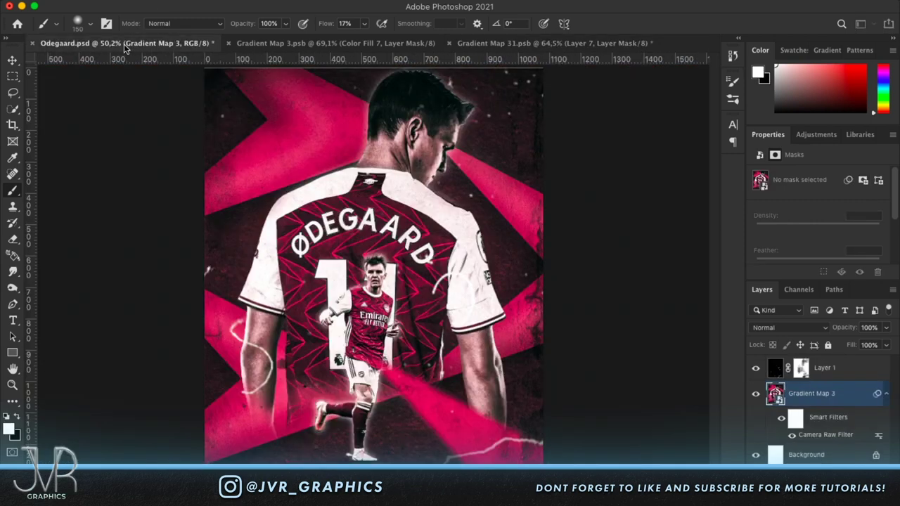
pyautogui.click(567, 44)
# - Retouch the mist around the left forearm on the Layer 7 mask at 4% flow, then save and check the updated poster
pyautogui.scroll(2, 206, 283)
pyautogui.press('x')
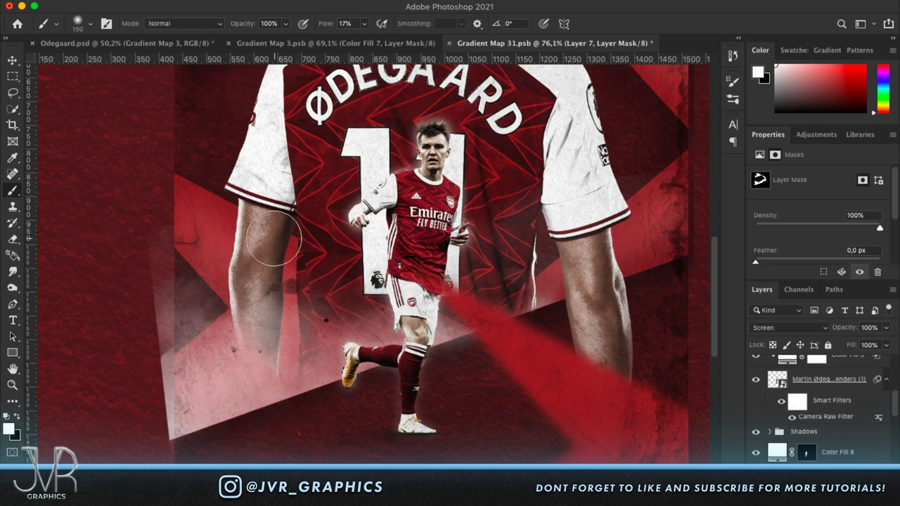
pyautogui.moveTo(204, 279)
pyautogui.mouseDown()
pyautogui.moveTo(239, 319)
pyautogui.moveTo(282, 313)
pyautogui.moveTo(251, 297)
pyautogui.moveTo(249, 263)
pyautogui.mouseUp()
pyautogui.press('x')
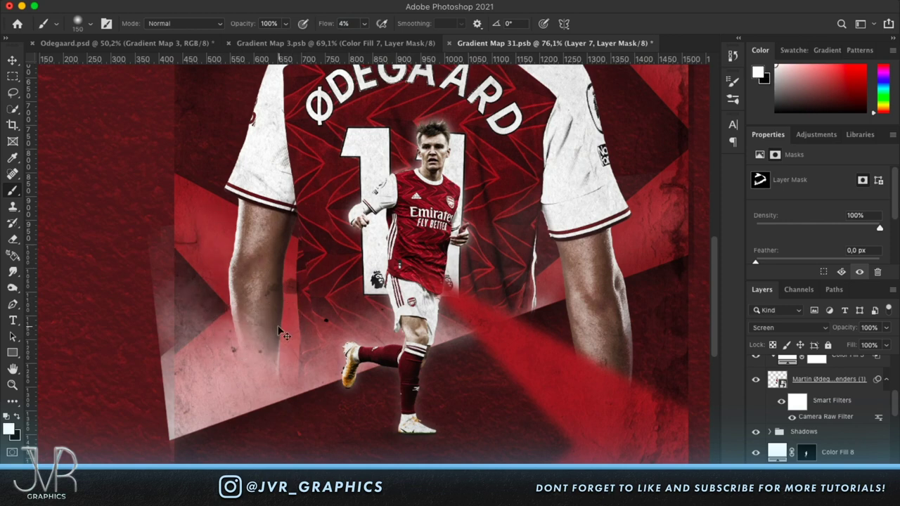
pyautogui.press('super+s')
pyautogui.click(141, 43)
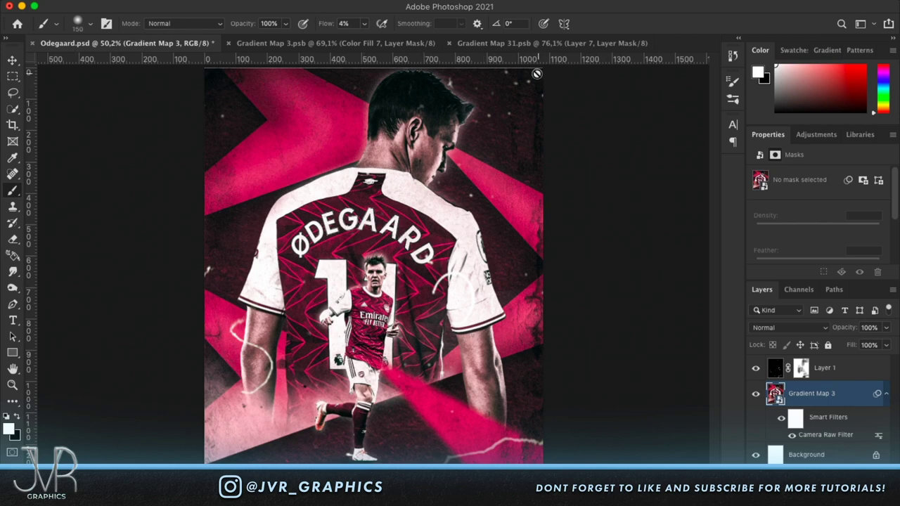
pyautogui.click(525, 44)
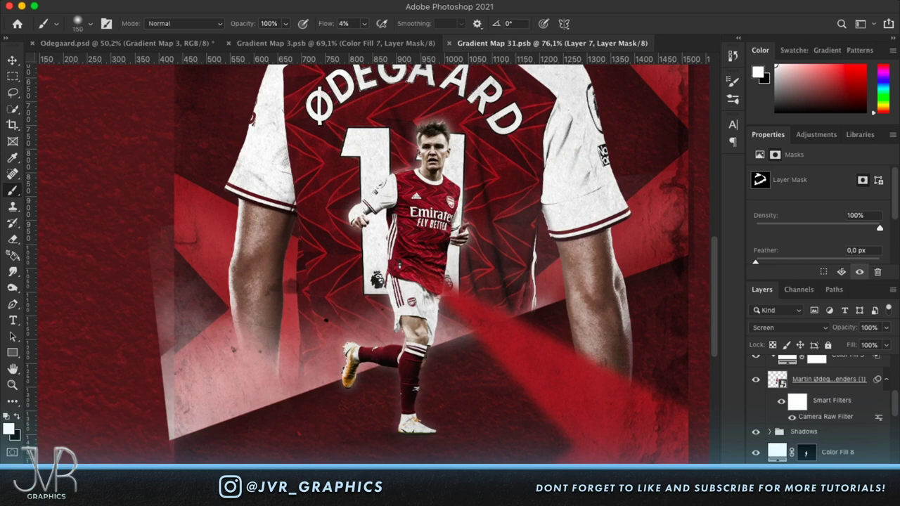
# - Set Layer 7's blend mode to Linear Dodge (Add), save the document and view the updated poster in Odegaard.psd
pyautogui.click(789, 328)
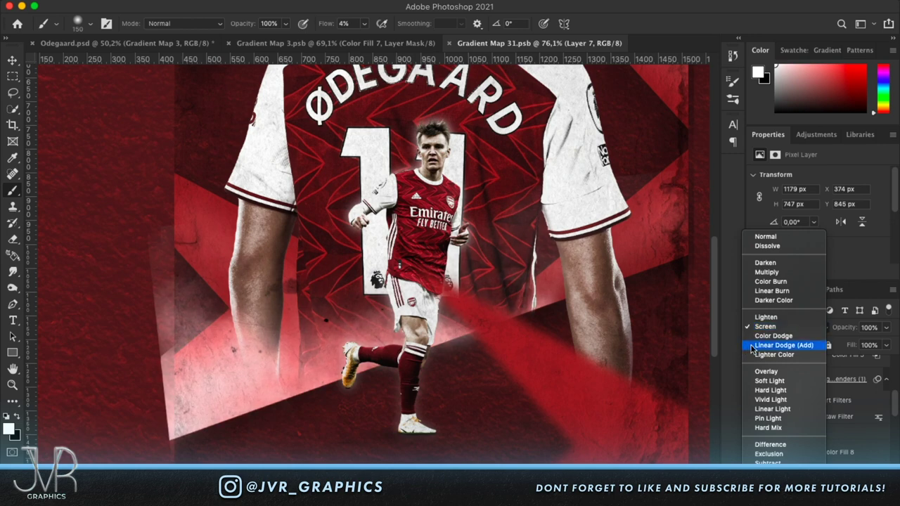
pyautogui.click(752, 347)
pyautogui.press('super+s')
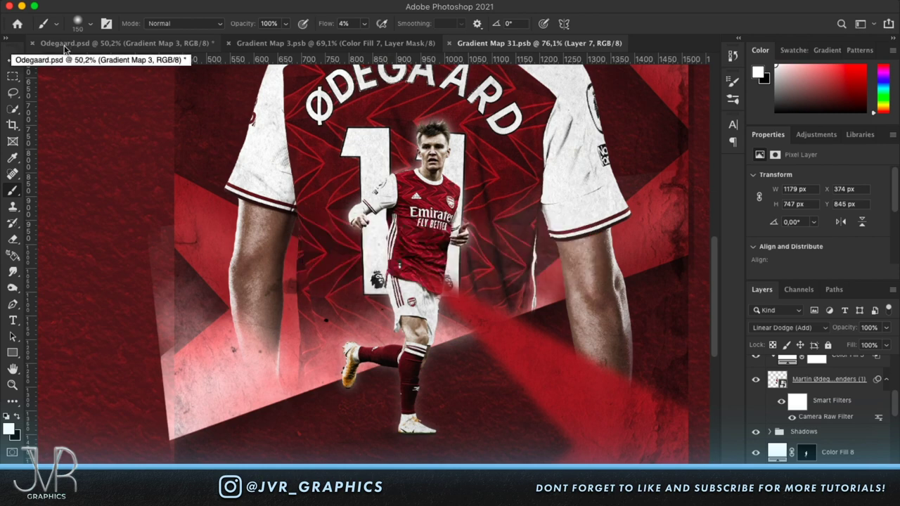
pyautogui.click(64, 45)
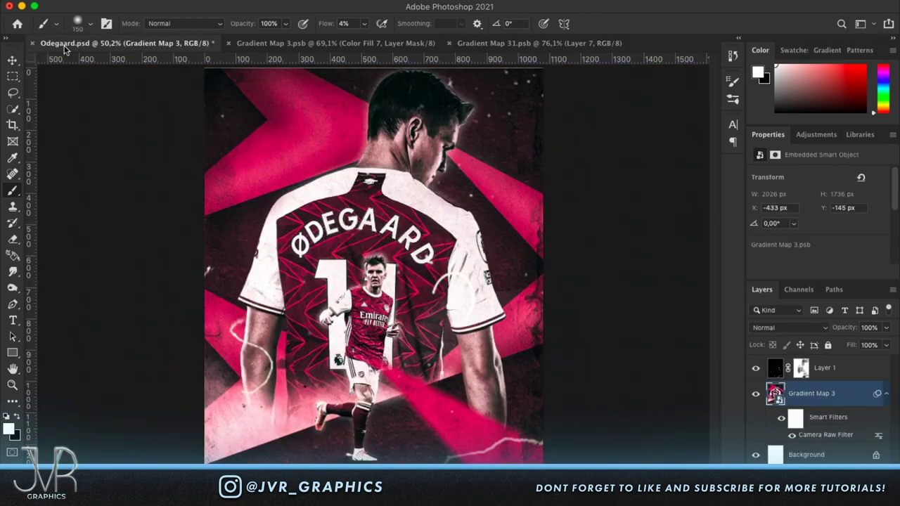